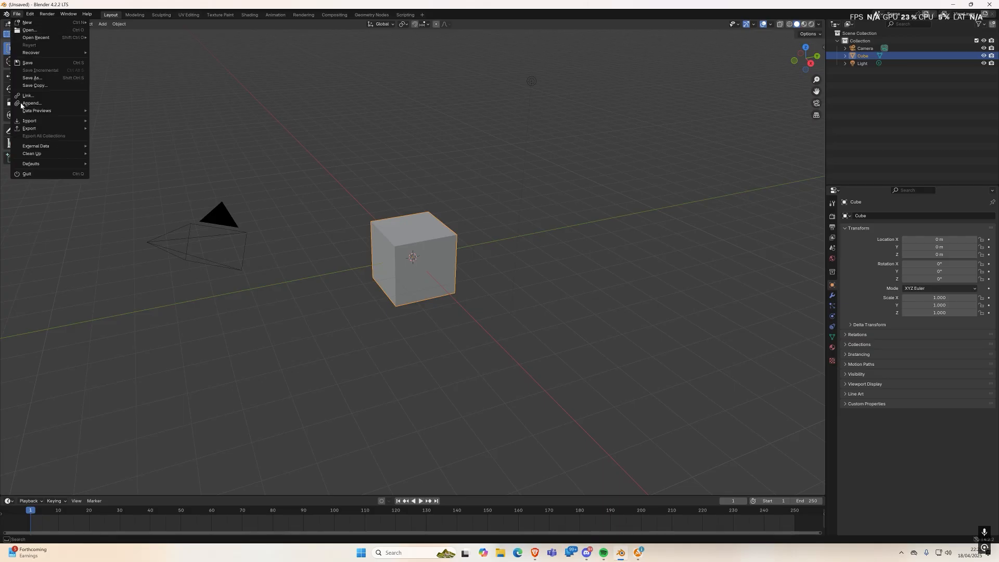
Step: Start a glTF 2.0 import and browse from the 3D Models bookmark through Characters and FMM september to the Scary Luke folder
mouse_move(36, 121)
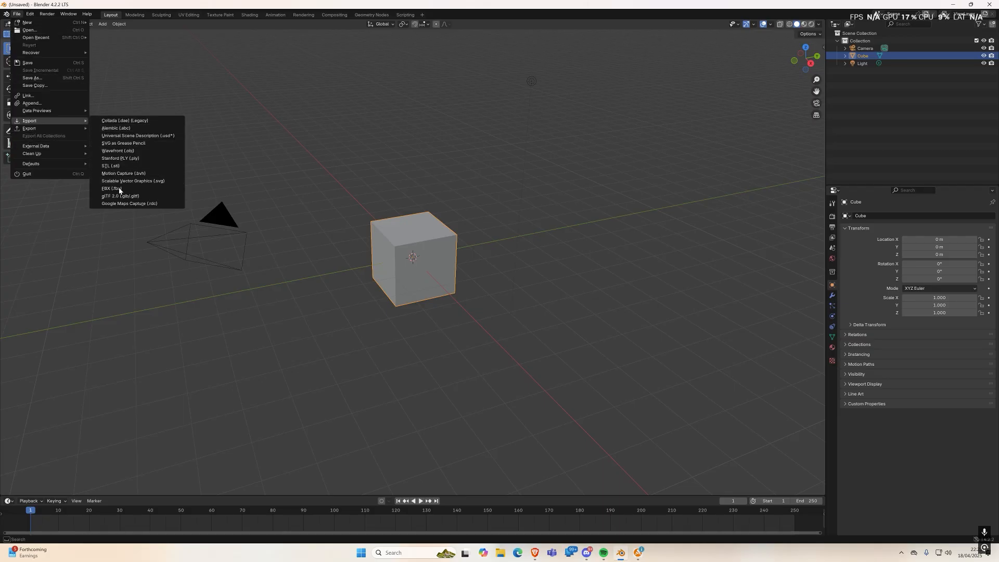
click(122, 197)
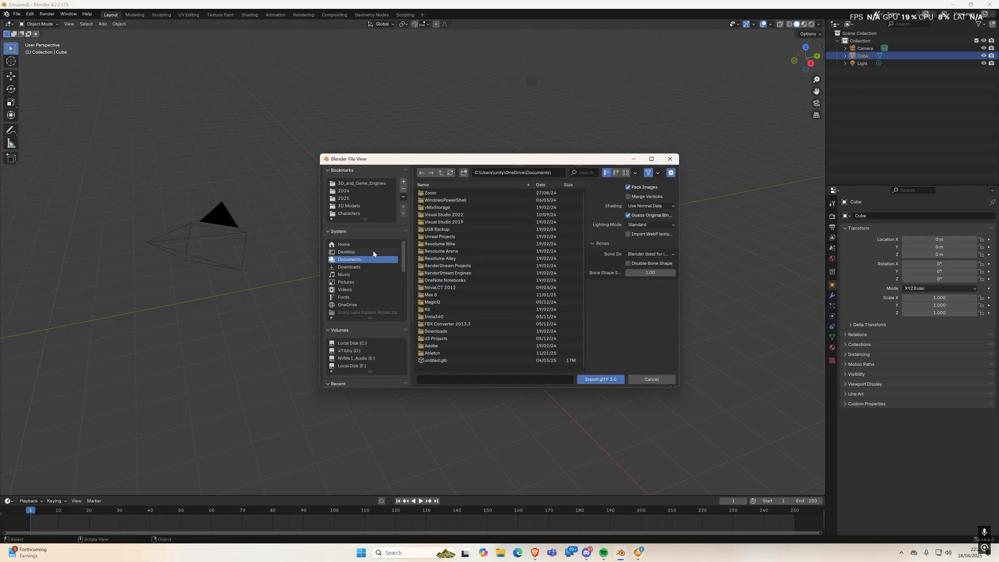
click(348, 206)
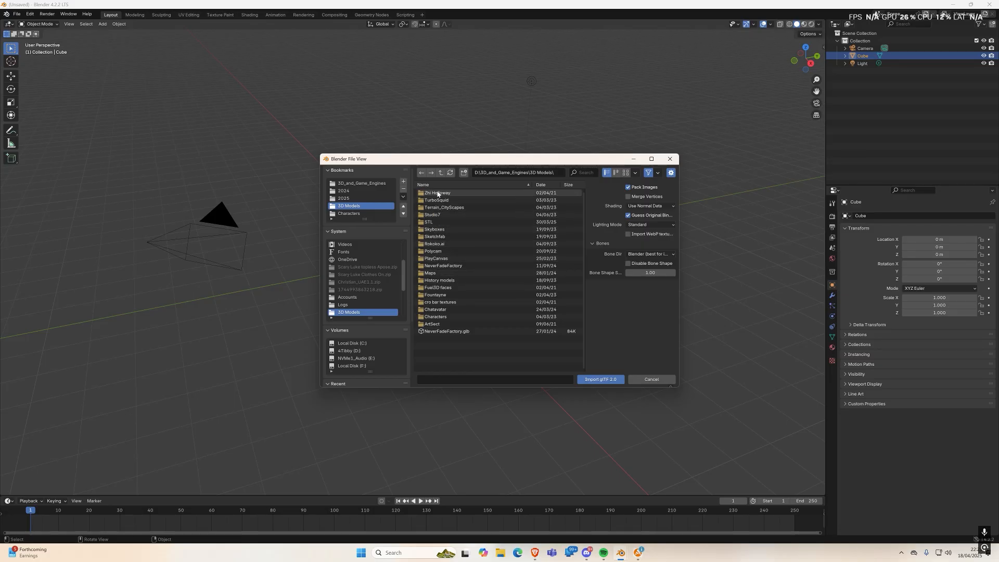
double_click(434, 317)
click(437, 295)
double_click(437, 296)
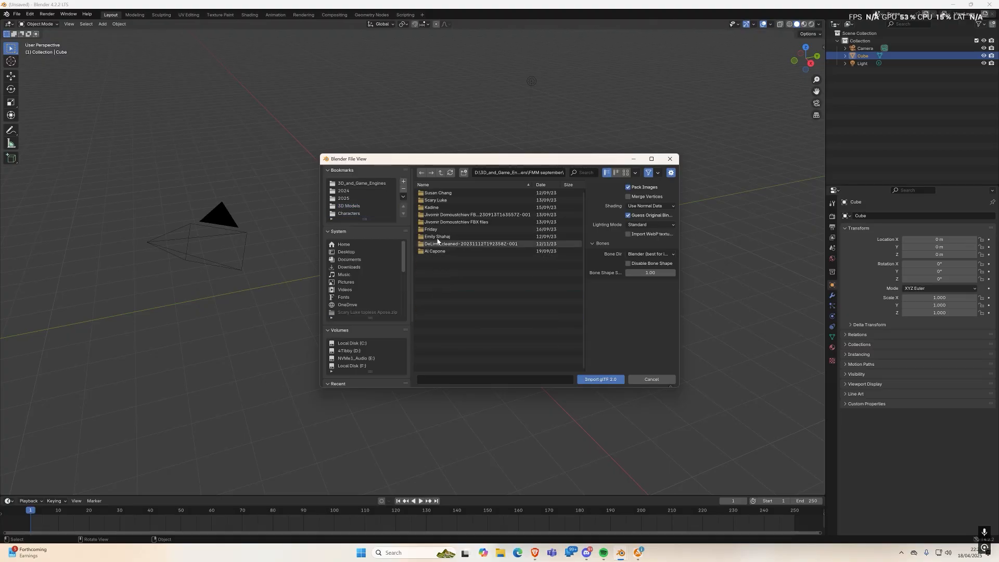
click(435, 201)
double_click(434, 202)
click(434, 196)
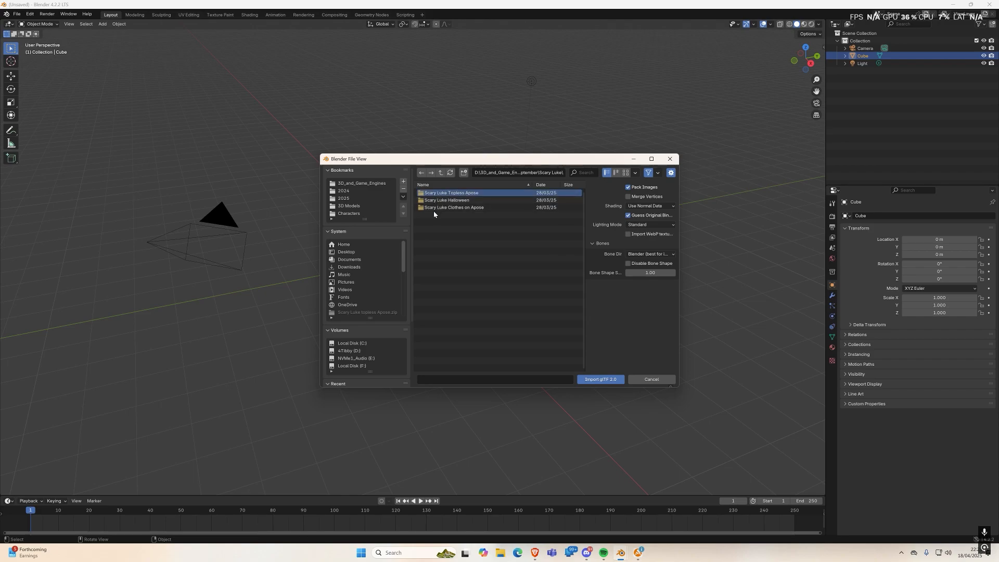
Step: Import Scary Luke Clothes On.glb from the Scary Luke Clothes on Apose folder with Merge Vertices enabled
click(434, 208)
click(628, 197)
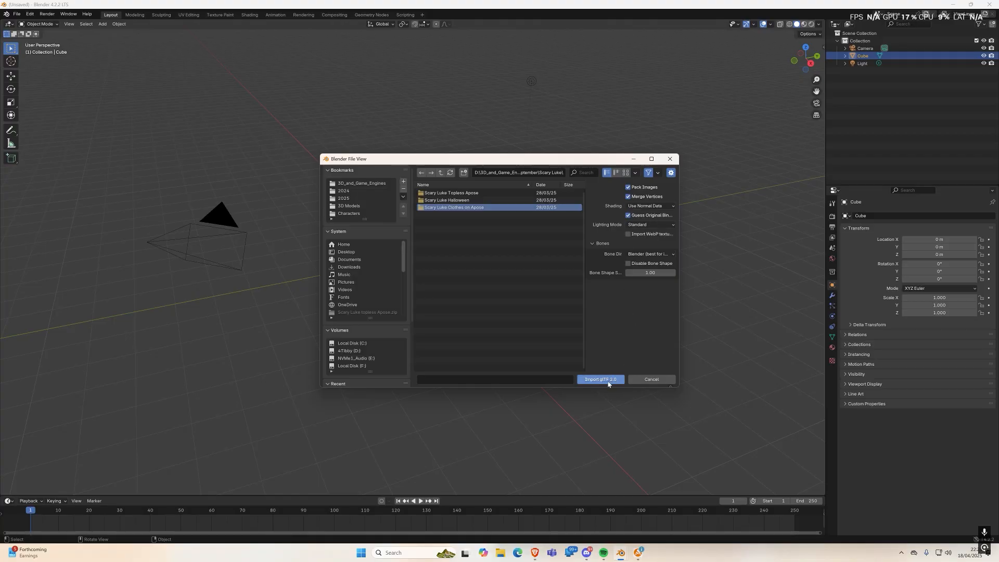
double_click(440, 207)
click(444, 193)
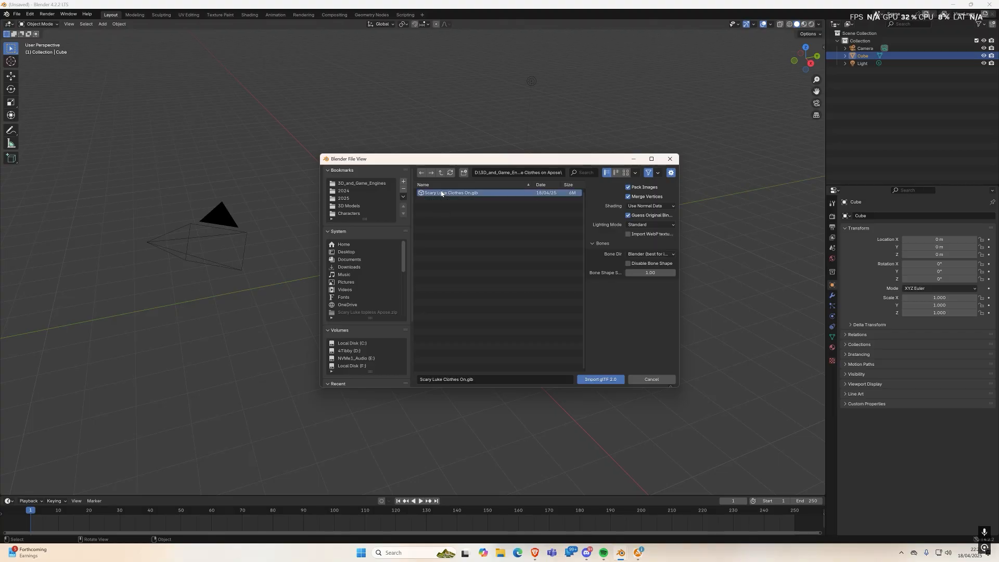
click(594, 380)
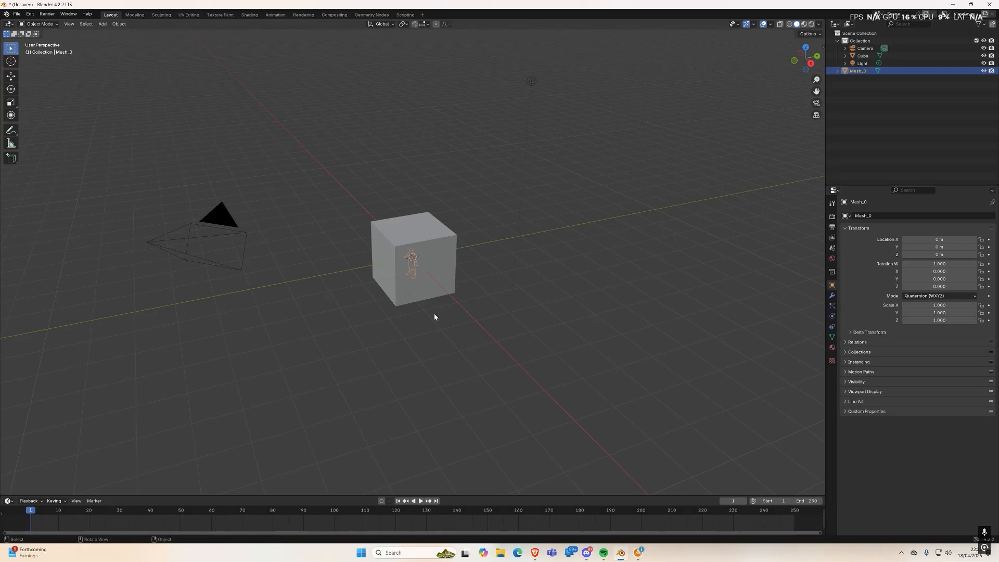
Step: In front view, move the cube down 1 m along Z with snapping enabled, and turn snapping off again
key(KP_1)
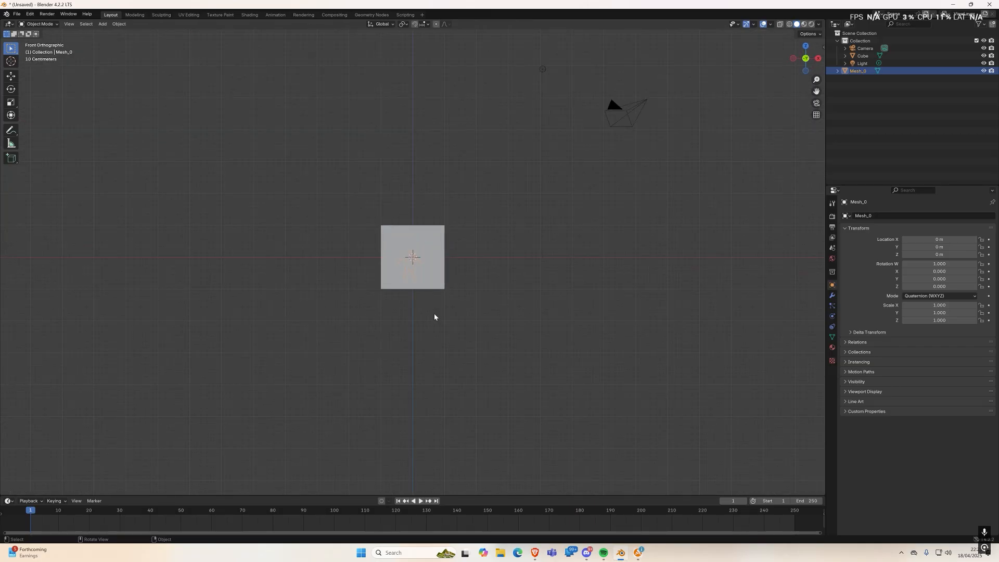
click(435, 277)
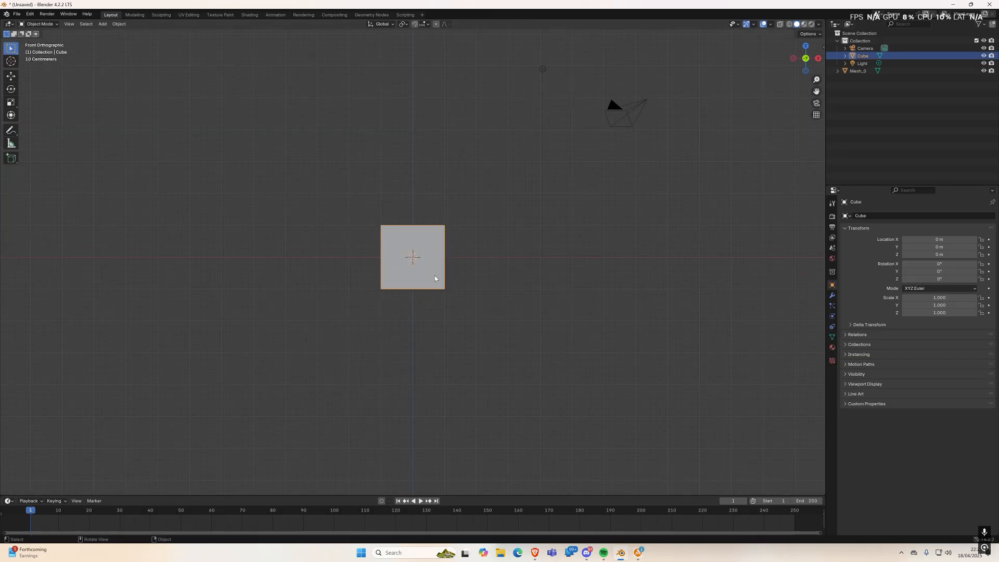
key(shift+Tab)
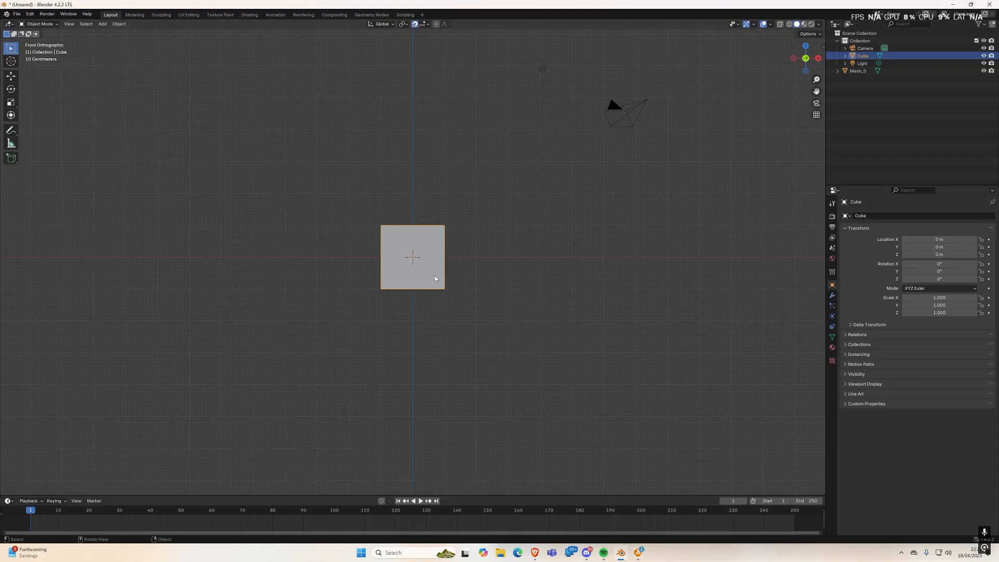
key(g)
key(z)
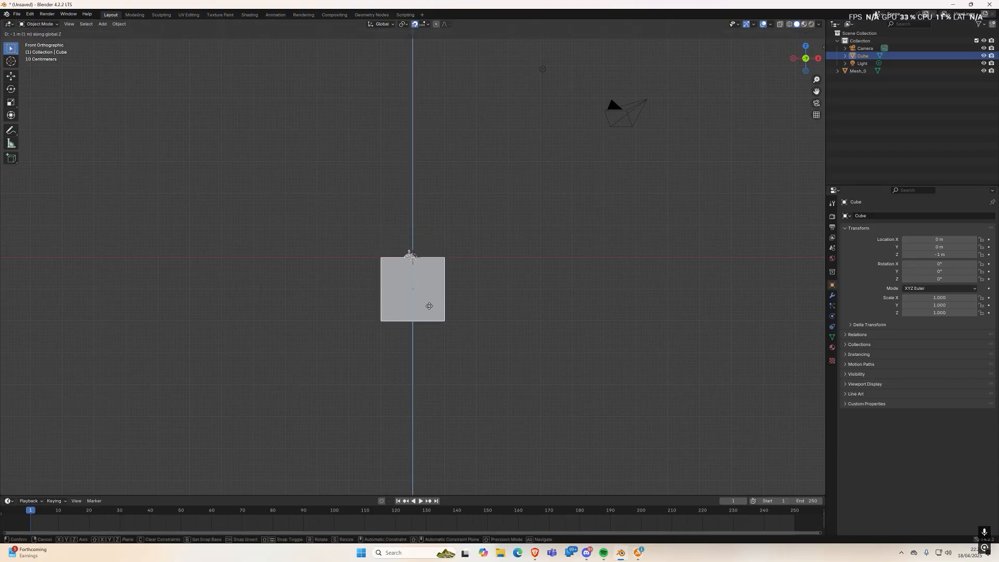
click(429, 309)
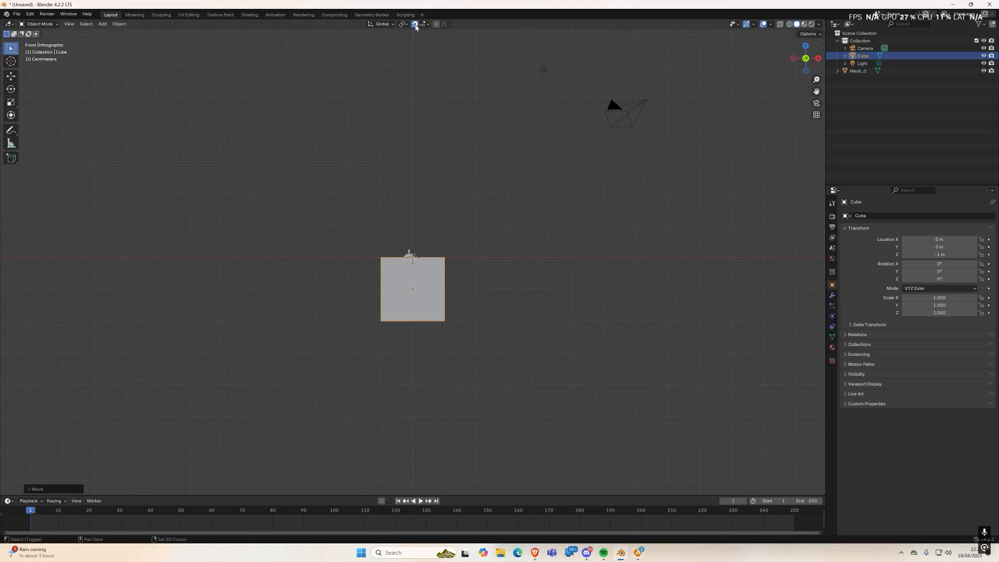
key(shift+Tab)
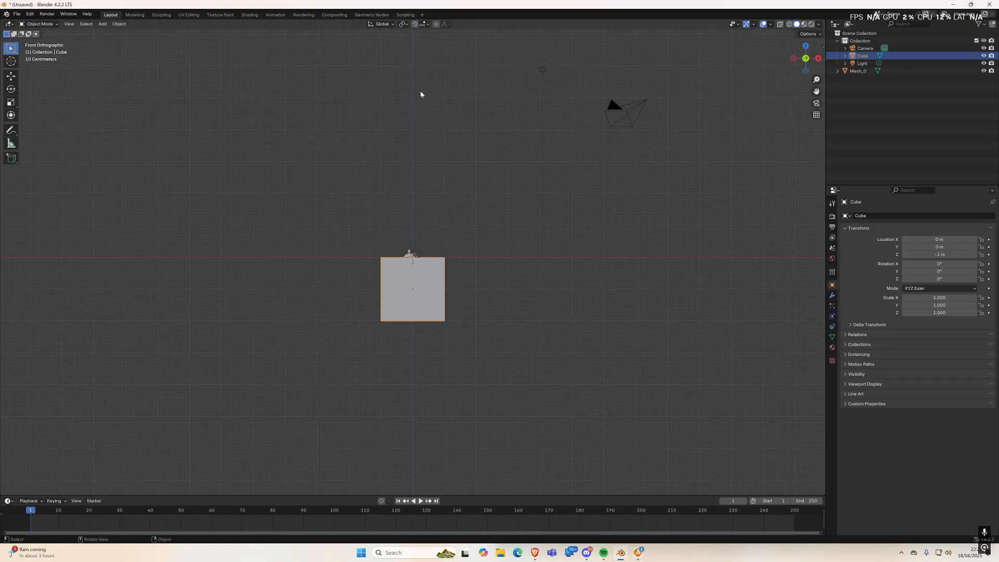
Step: Raise the imported figure about 0.71 m along Z so its feet stand on the cube's top face
click(411, 255)
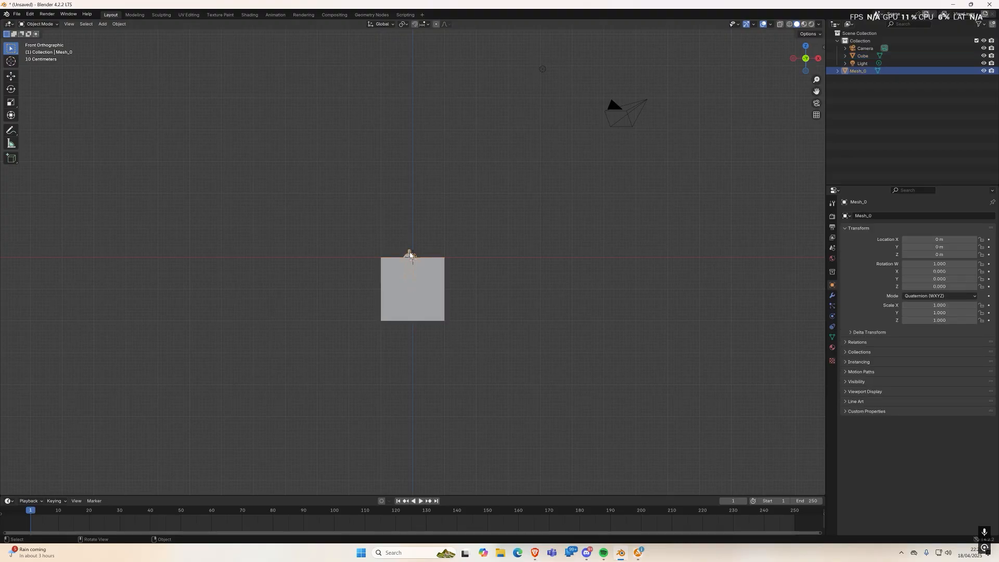
key(KP_Decimal)
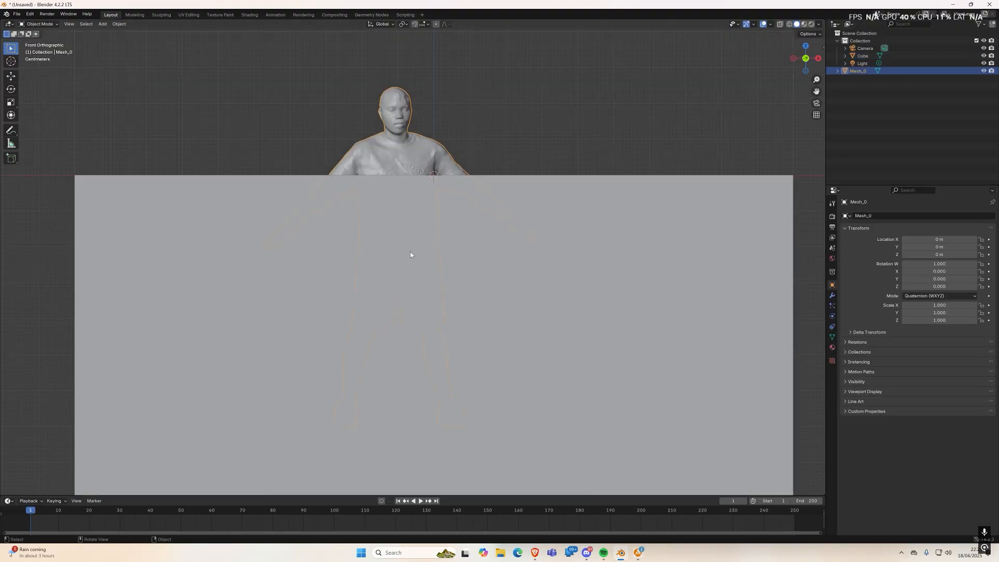
scroll(410, 251, down, 2)
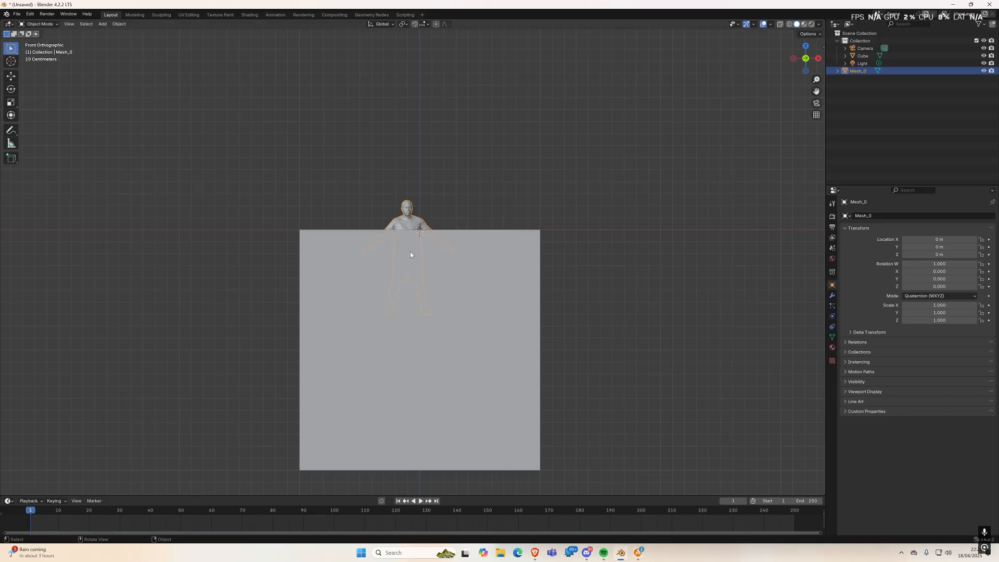
key(g)
key(z)
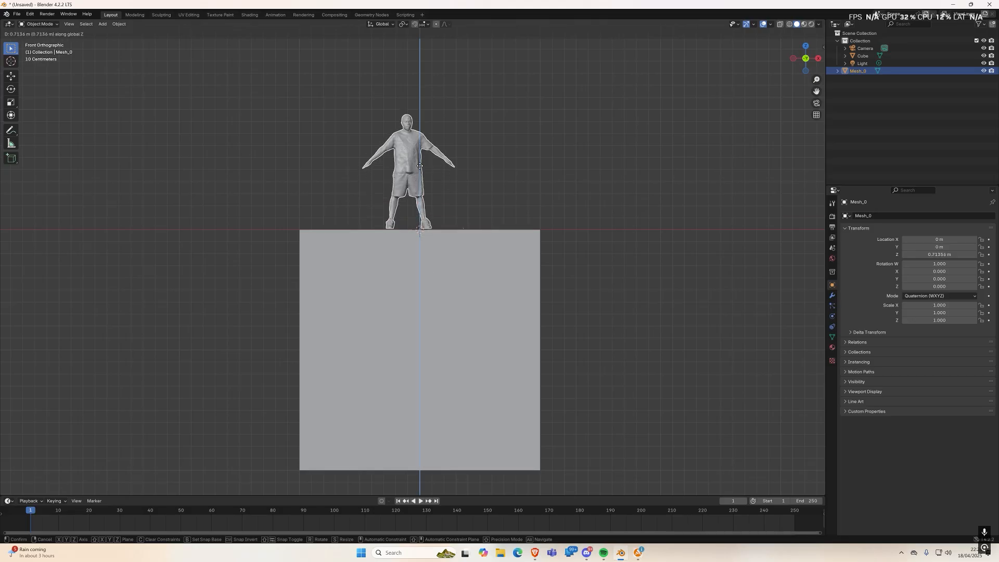
click(420, 166)
Step: Shift the figure about 0.10 m along X to centre it over the world origin
key(g)
key(y)
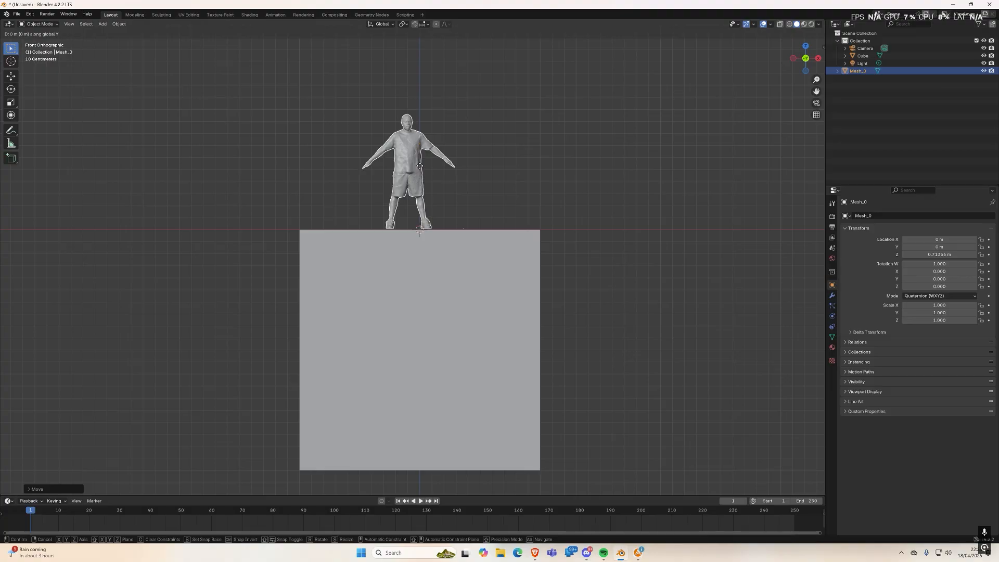
key(x)
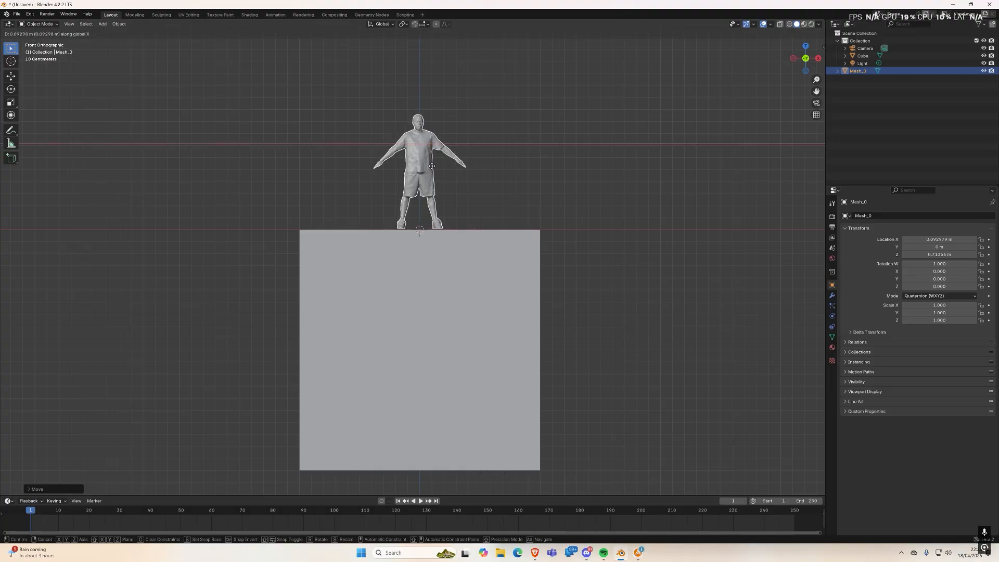
click(432, 167)
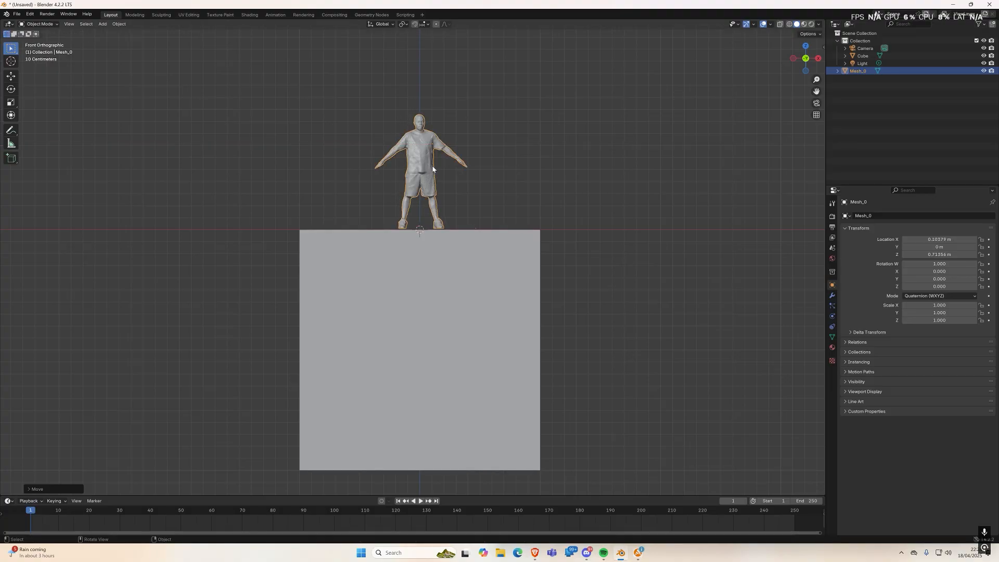
Step: In top view, shift the figure about 0.015 m along Y and rotate it about -8.5° around Z to square it up
key(KP_7)
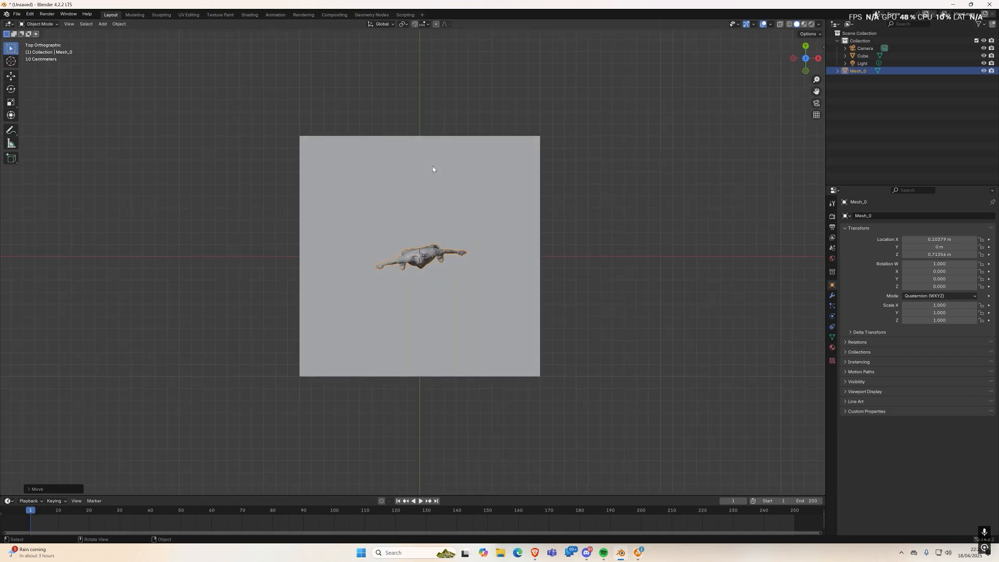
key(g)
key(y)
click(432, 234)
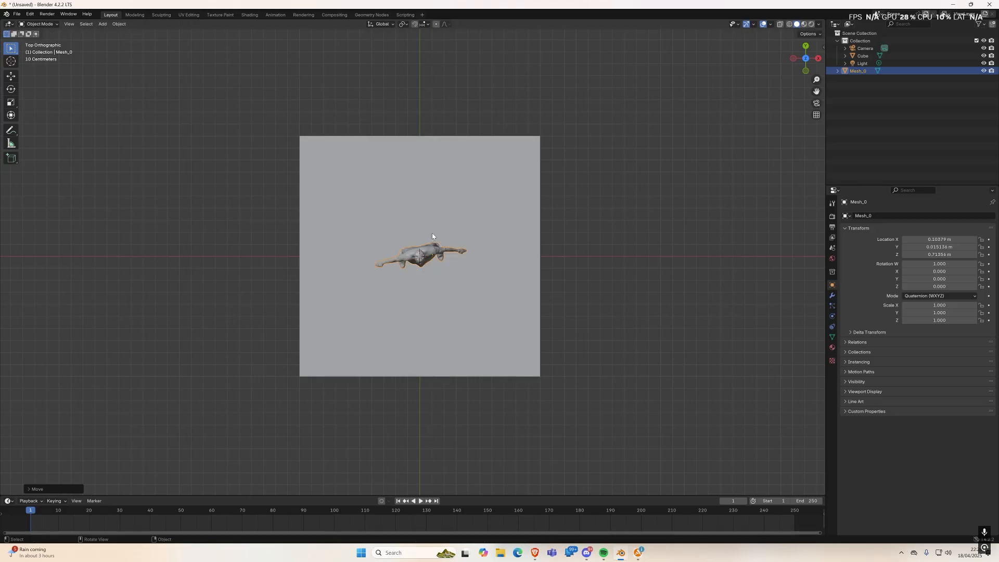
key(r)
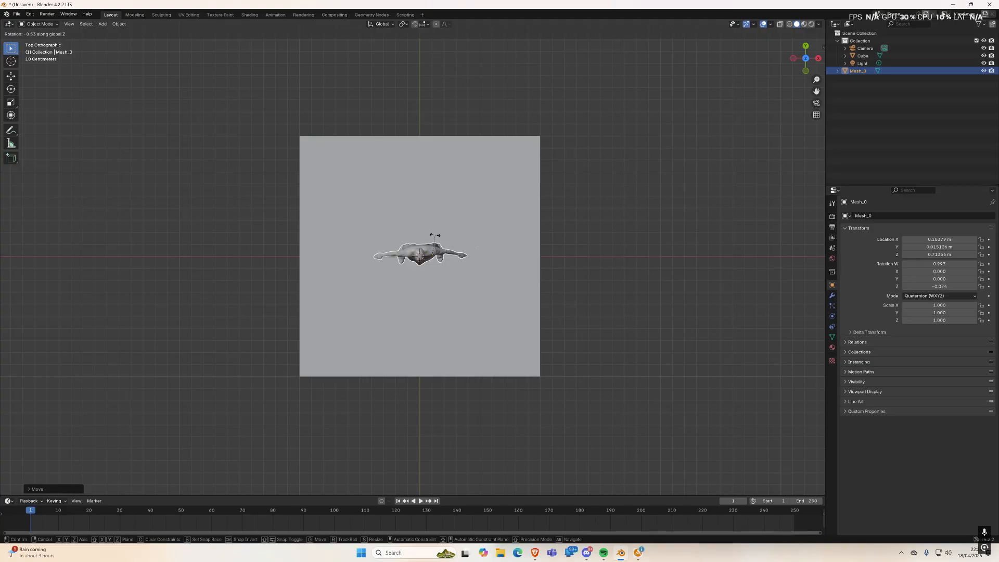
click(435, 236)
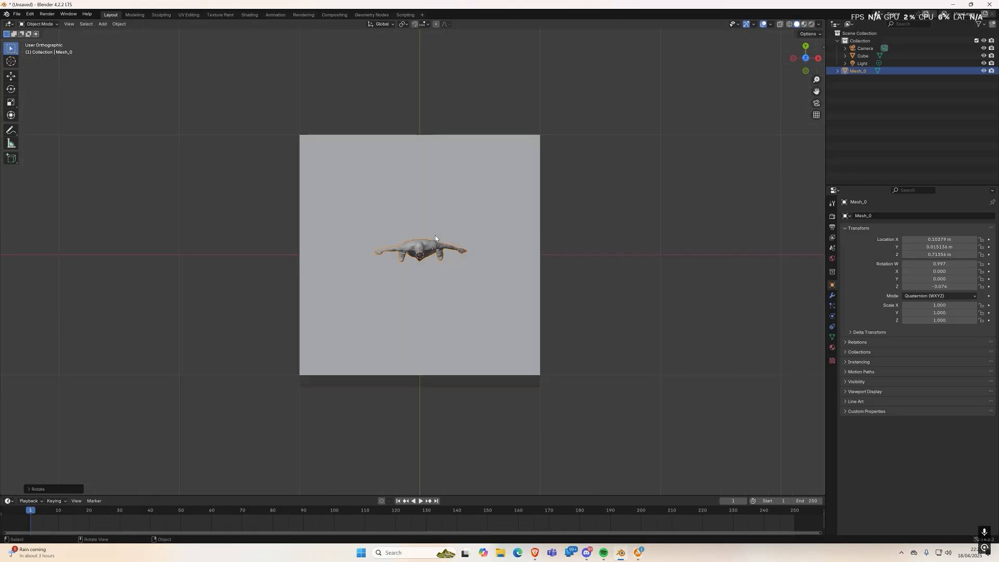
Step: In front view, lower the figure to a Z location of about 0.705 m so its soles touch the cube's top
key(KP_1)
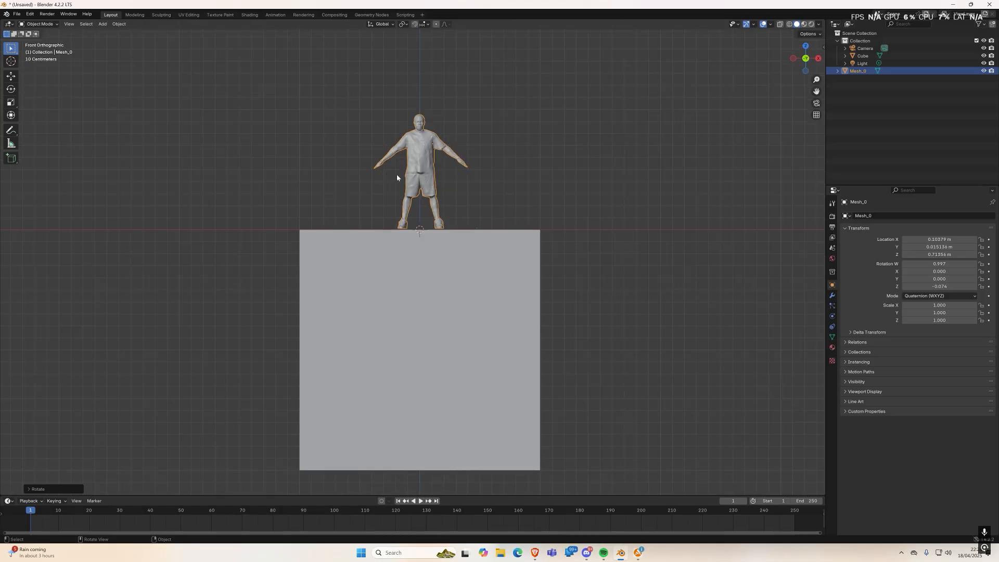
key(KP_Decimal)
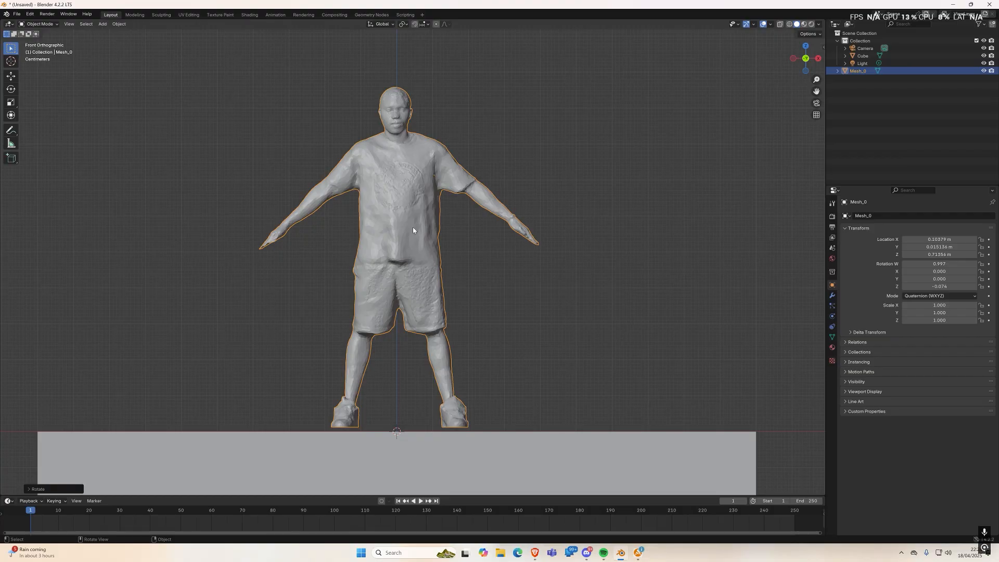
key(g)
key(z)
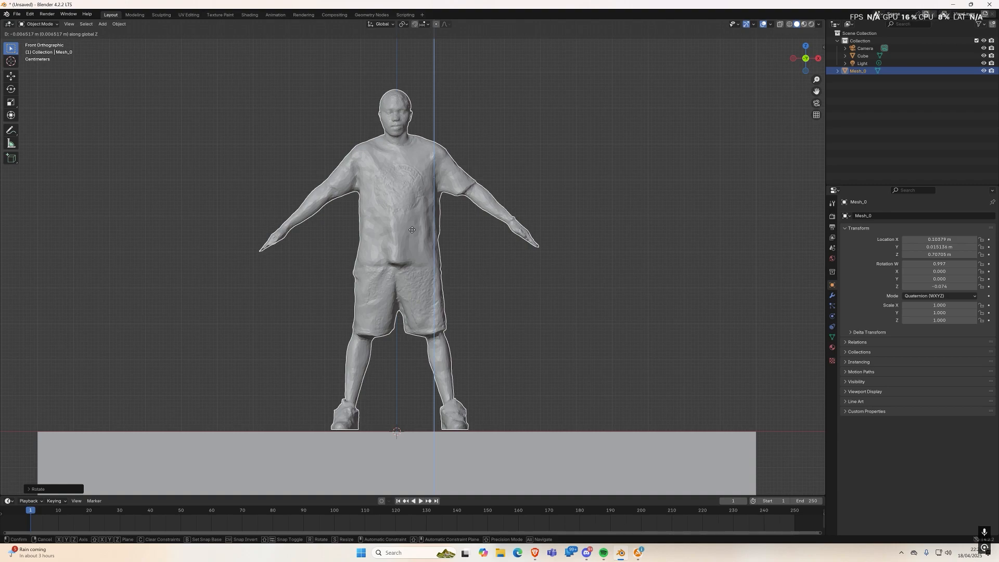
click(412, 234)
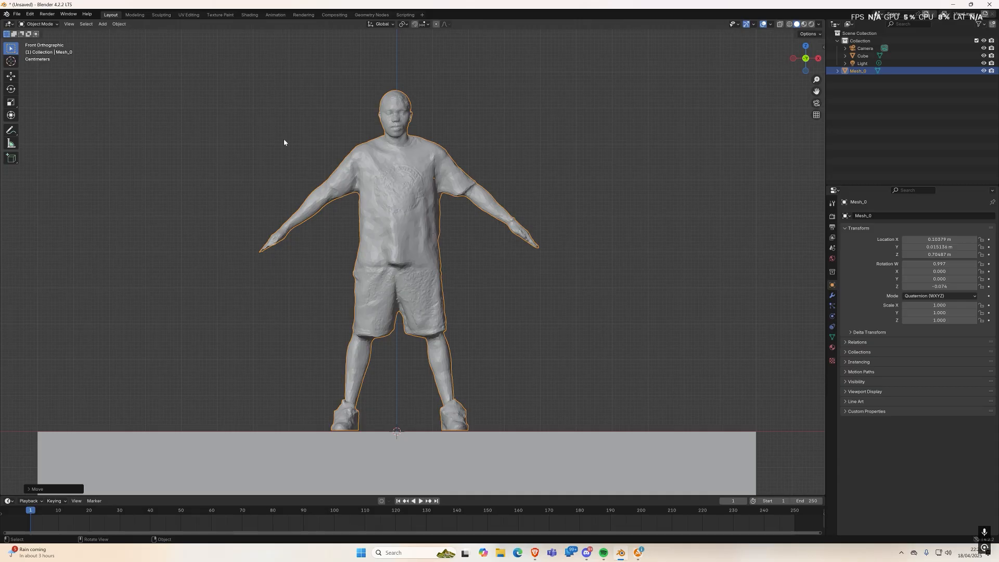
Step: Set the figure's origin to the 3D cursor between its feet
click(124, 26)
middle_drag(523, 328, 517, 357)
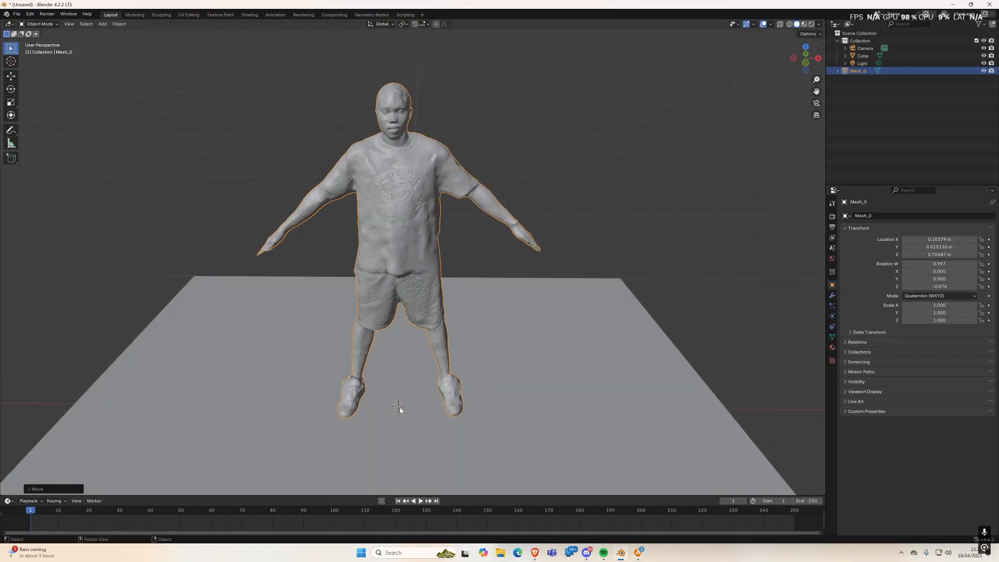
middle_drag(504, 263, 503, 245)
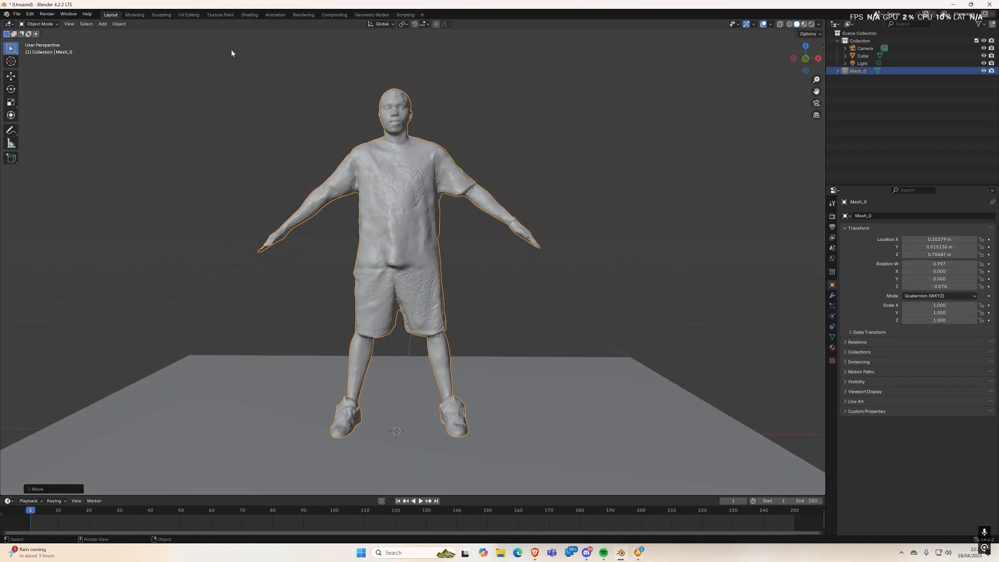
click(119, 24)
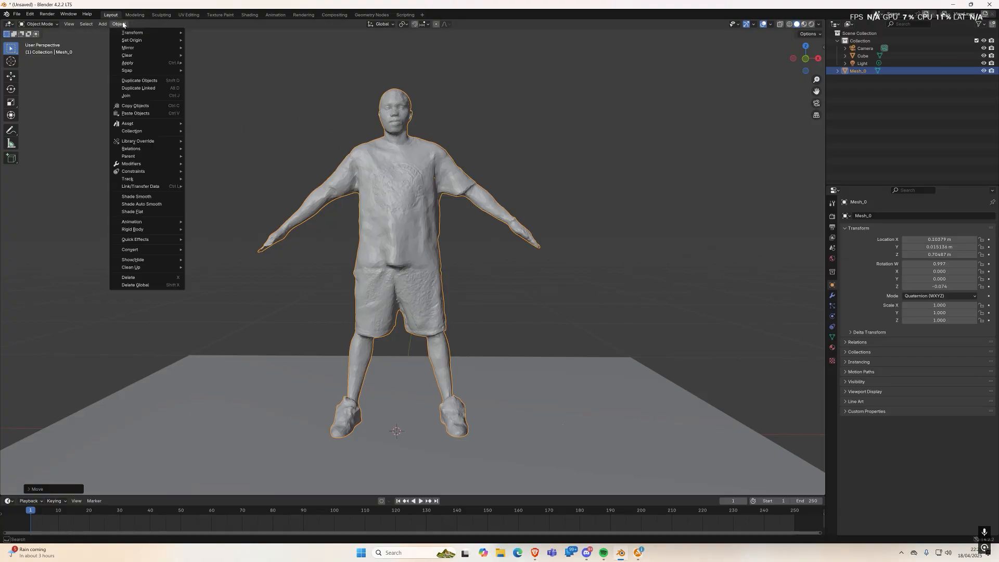
mouse_move(137, 40)
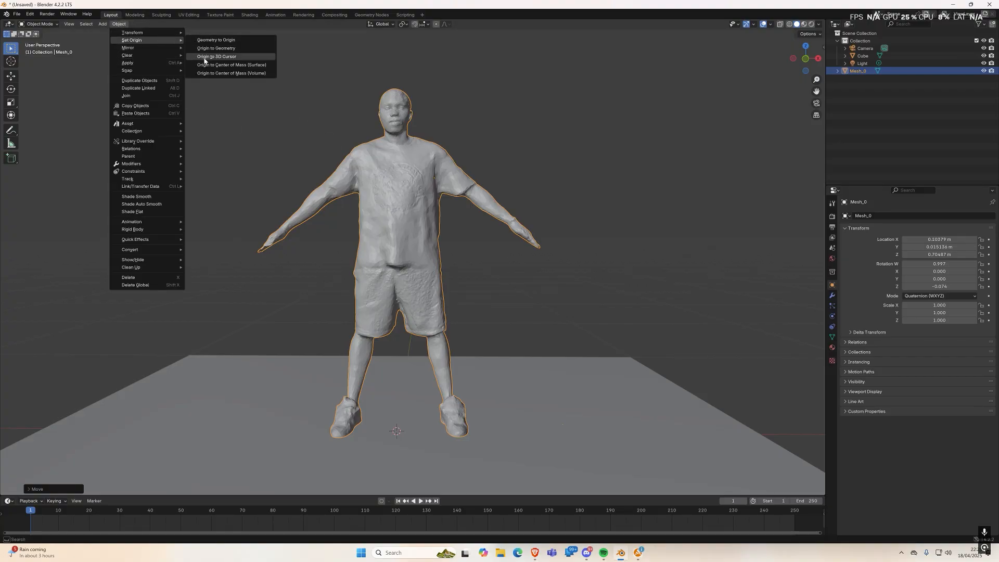
click(204, 56)
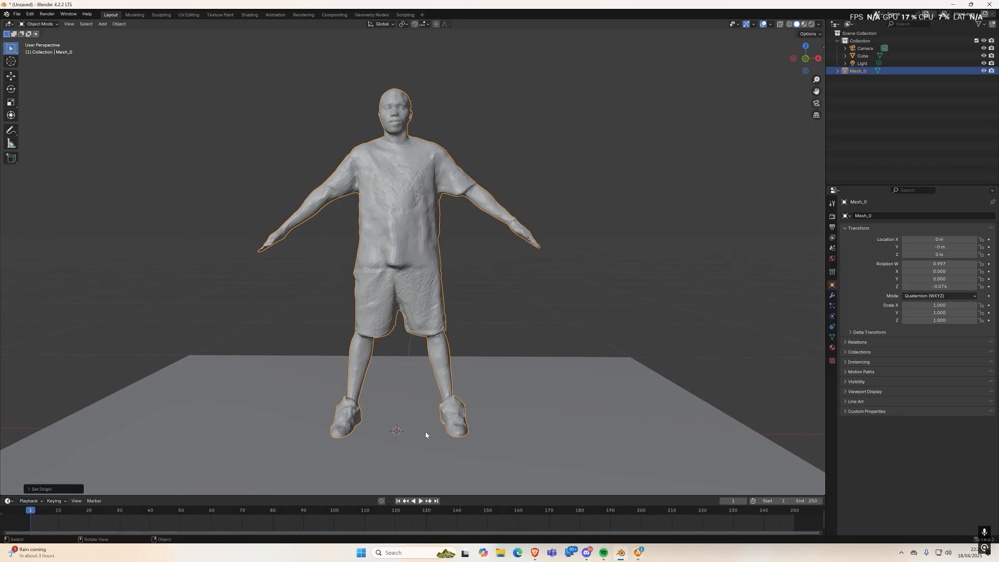
Step: Start saving the file and browse to Characters, FMM september, Scary Luke, then the Scary Luke Clothes on Apose folder
key(ctrl+s)
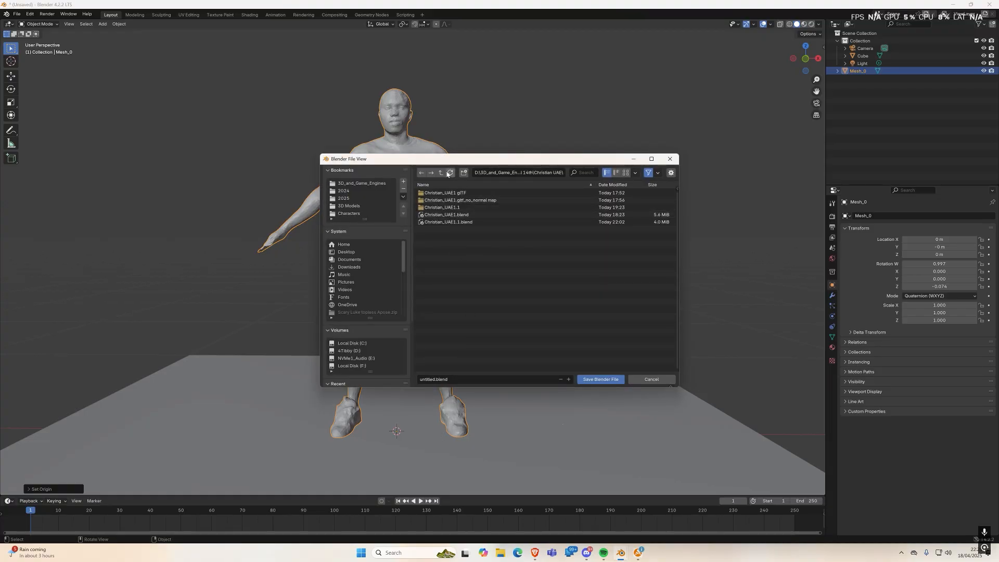
click(441, 173)
click(440, 172)
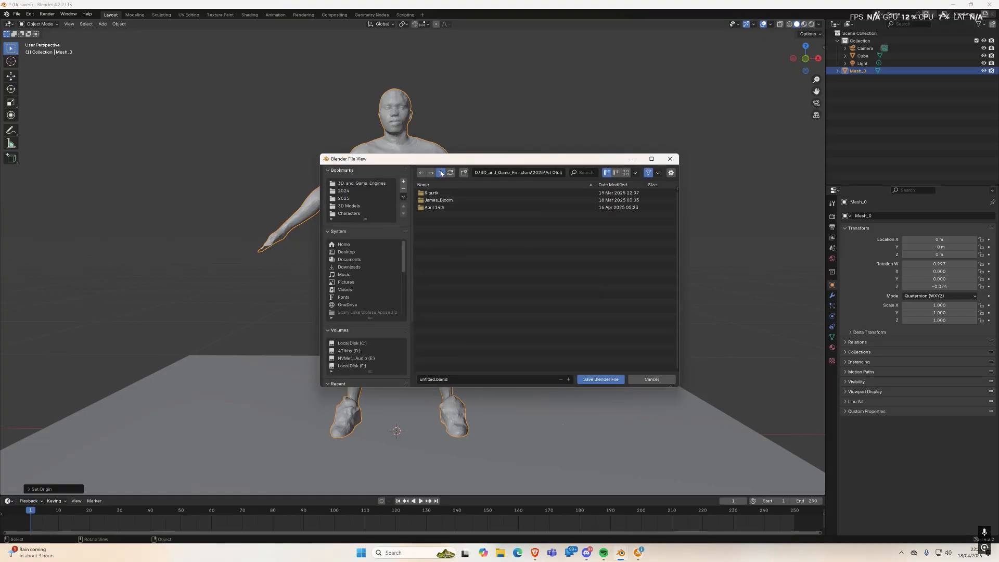
click(441, 173)
click(441, 172)
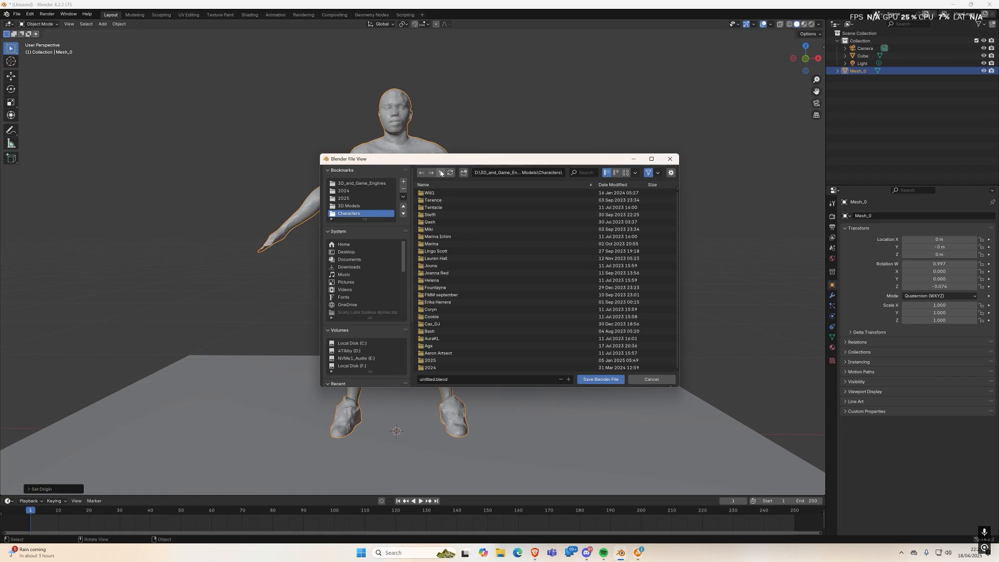
double_click(437, 294)
double_click(435, 201)
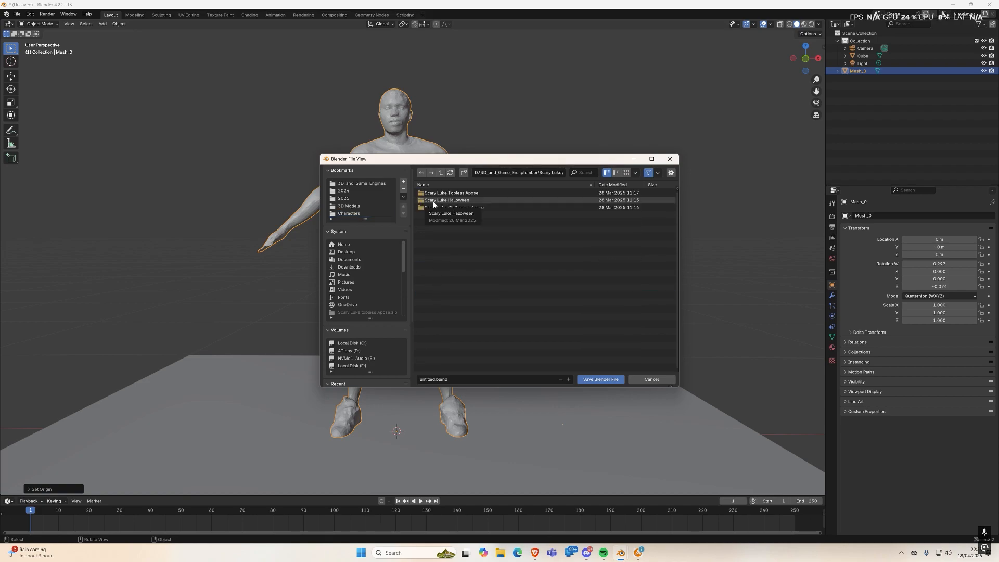
double_click(434, 207)
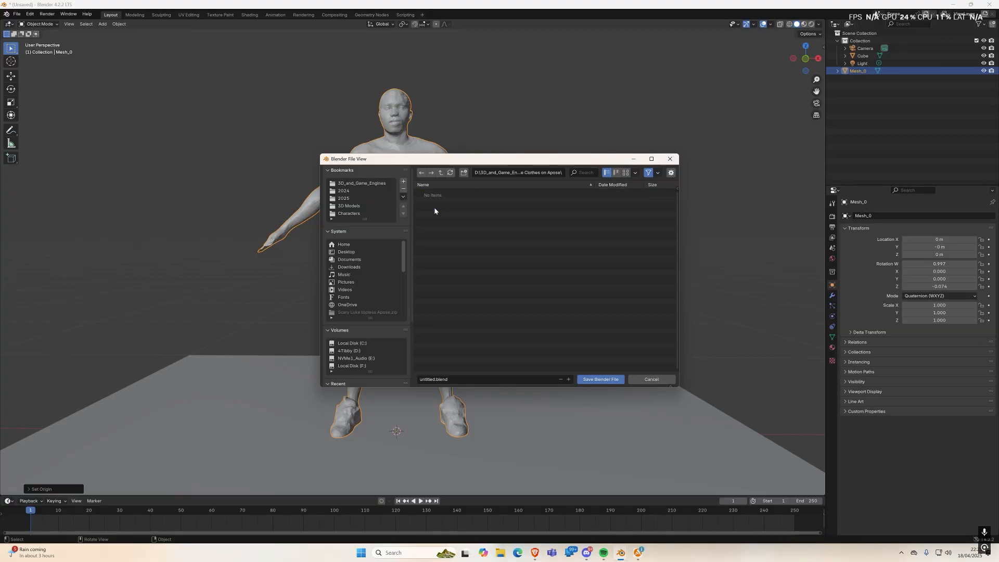
Step: Name the file ScaryLuke_clothes_on_Apose.blend and save it in this folder
click(436, 378)
click(436, 379)
key(BackSpace)
key(BackSpace)
key(BackSpace)
key(BackSpace)
key(BackSpace)
key(BackSpace)
key(BackSpace)
key(BackSpace)
text(SA)
text(caryLuke)
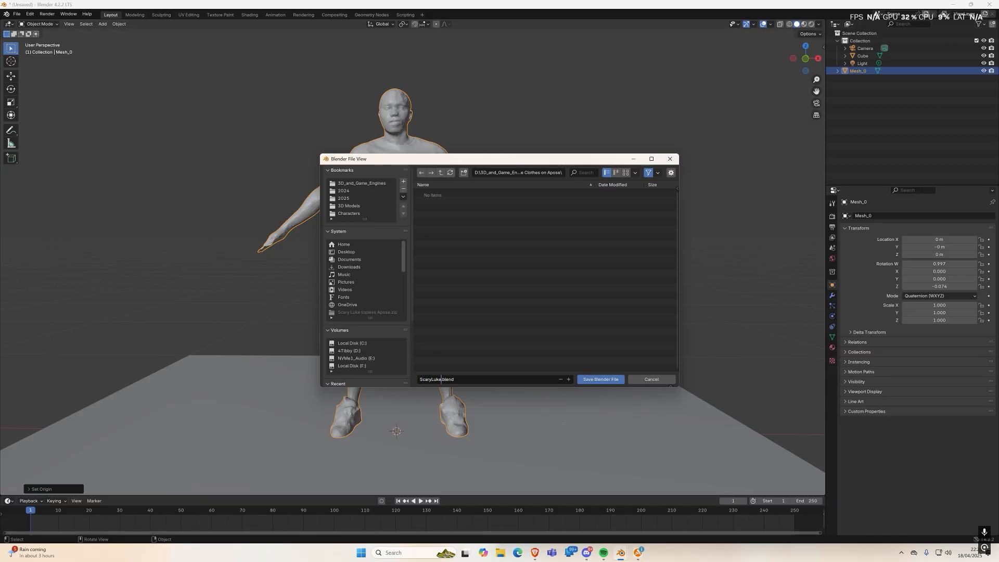
text(_clothes_on)
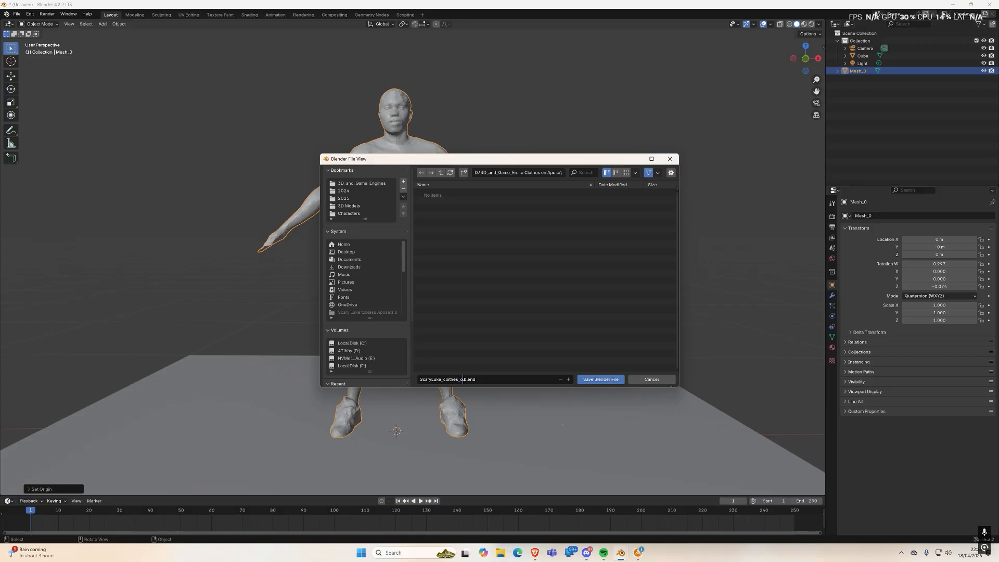
text(_)
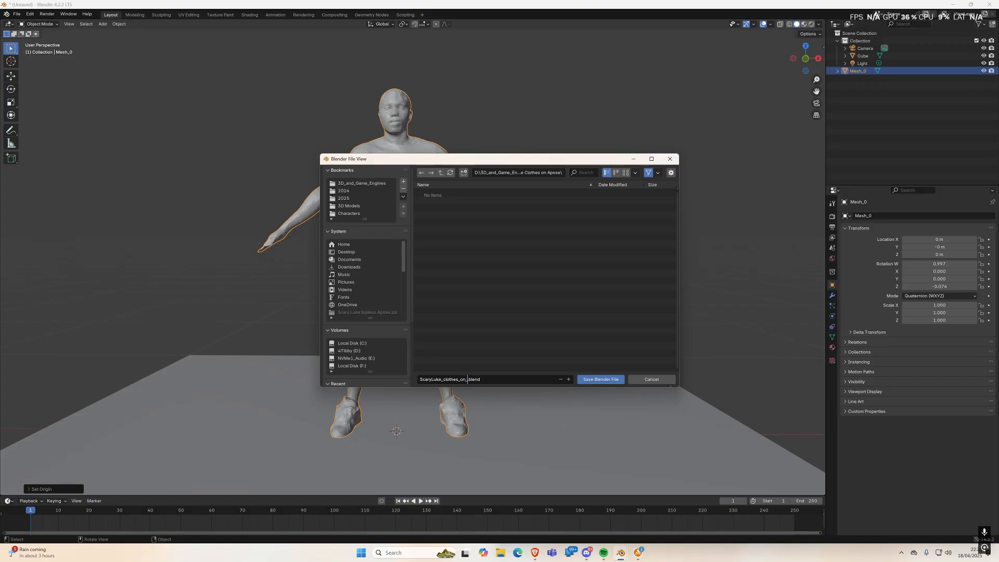
text(apose)
click(597, 382)
Step: In front orthographic view, show the figure's dimensions and scale it uniformly by about 1.902 to a height of 1.8 m
key(KP_1)
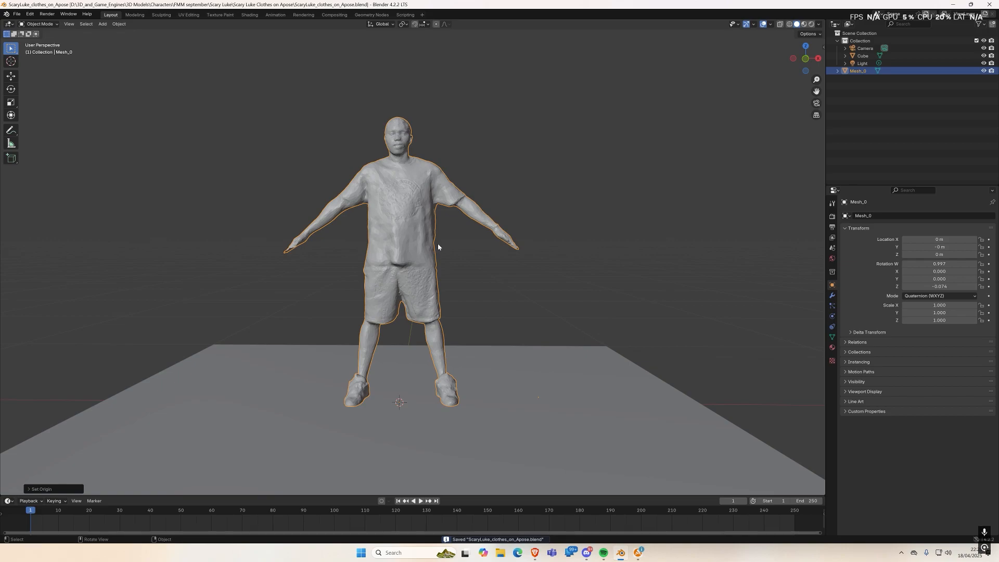
key(KP_5)
scroll(435, 242, down, 1)
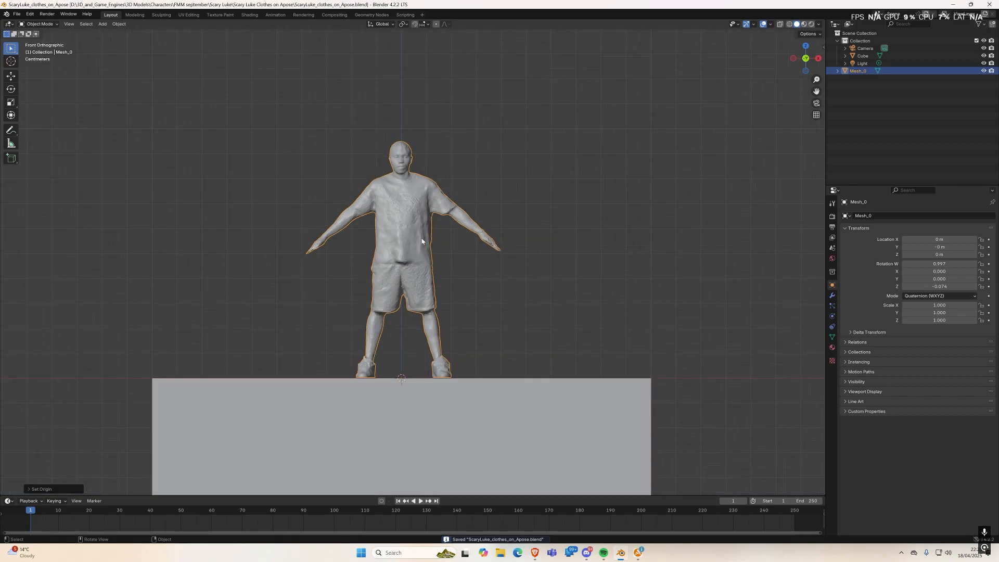
click(822, 48)
key(n)
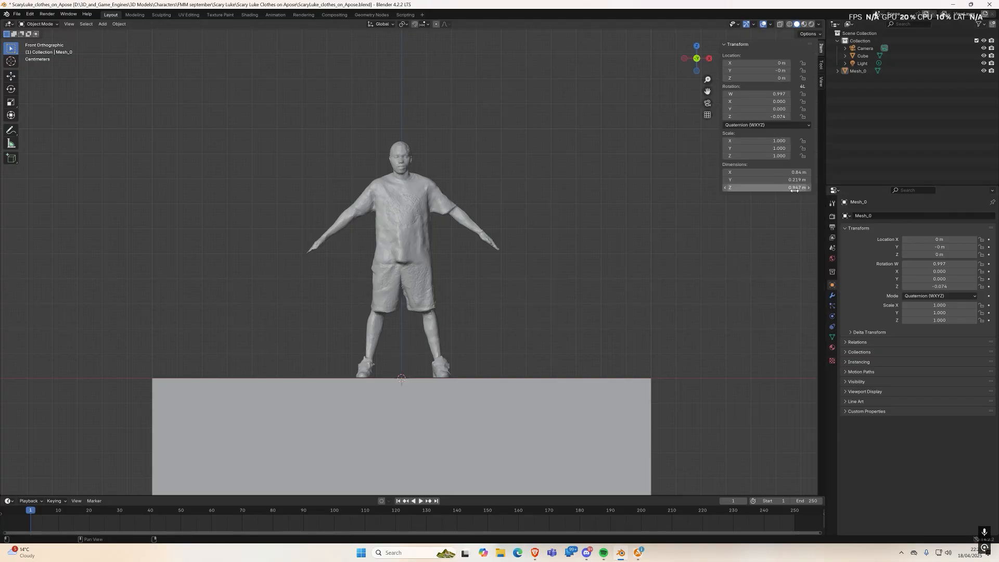
scroll(521, 224, down, 2)
click(408, 239)
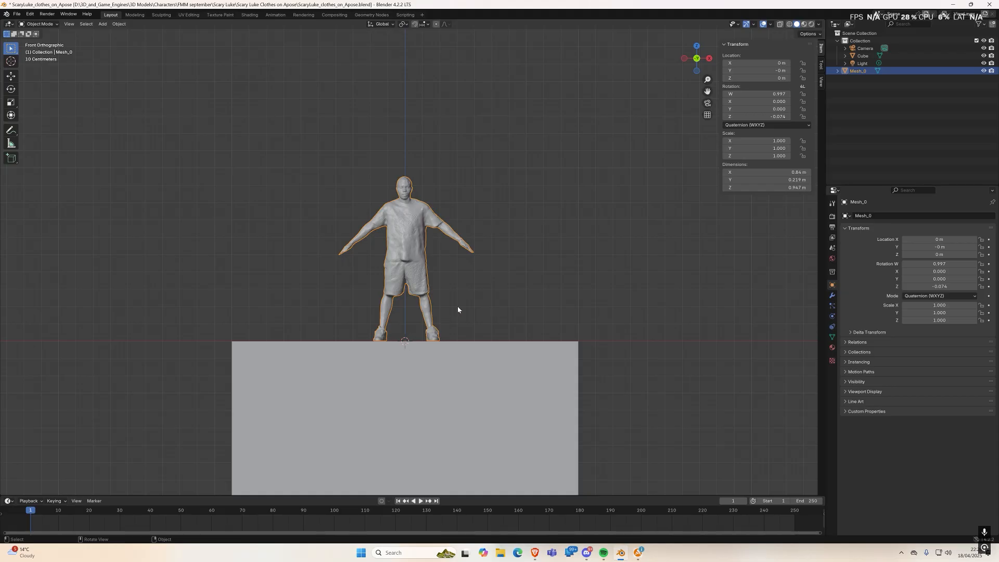
key(s)
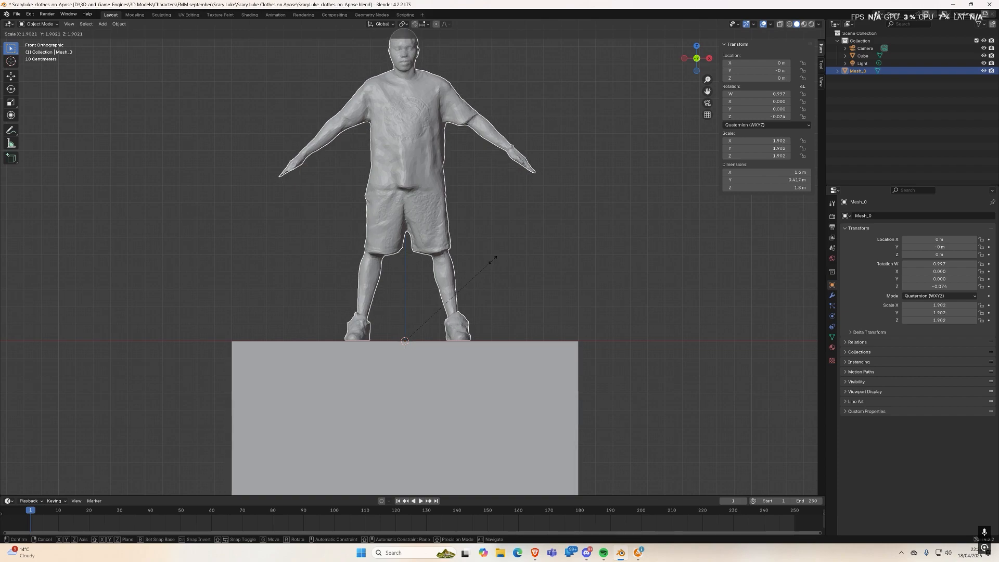
click(492, 260)
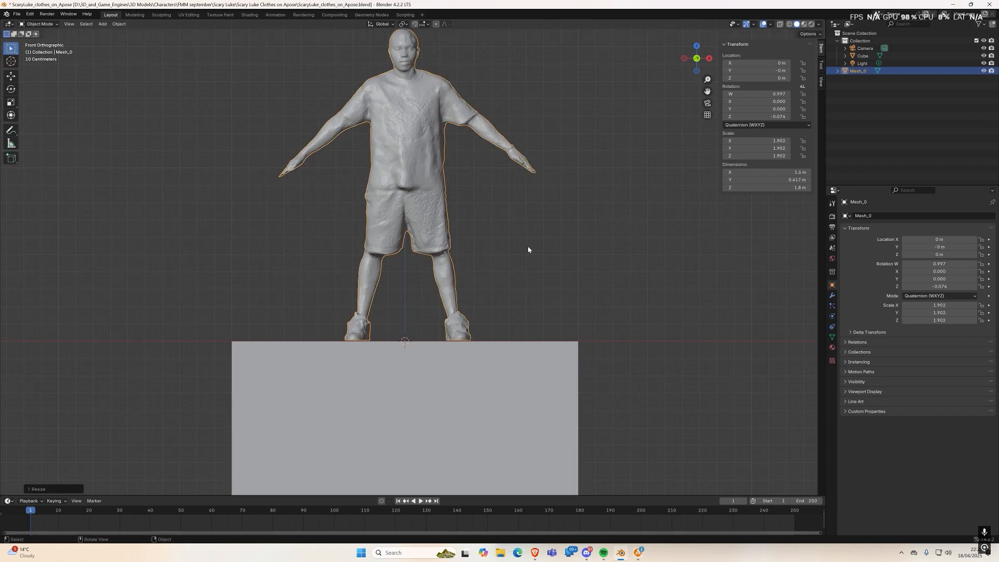
Step: Apply all transforms to the scaled figure and save the file
scroll(442, 189, down, 1)
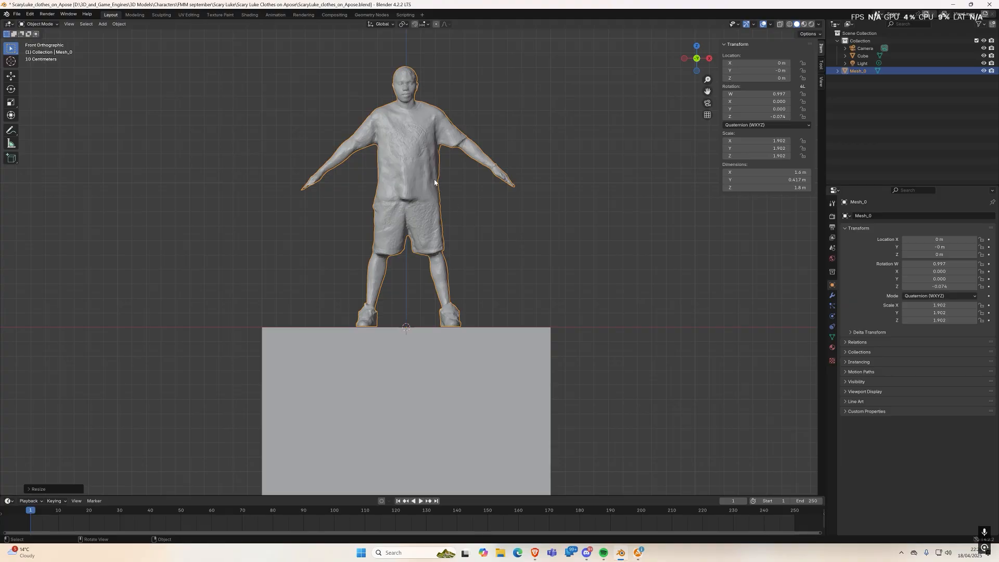
click(119, 24)
mouse_move(140, 40)
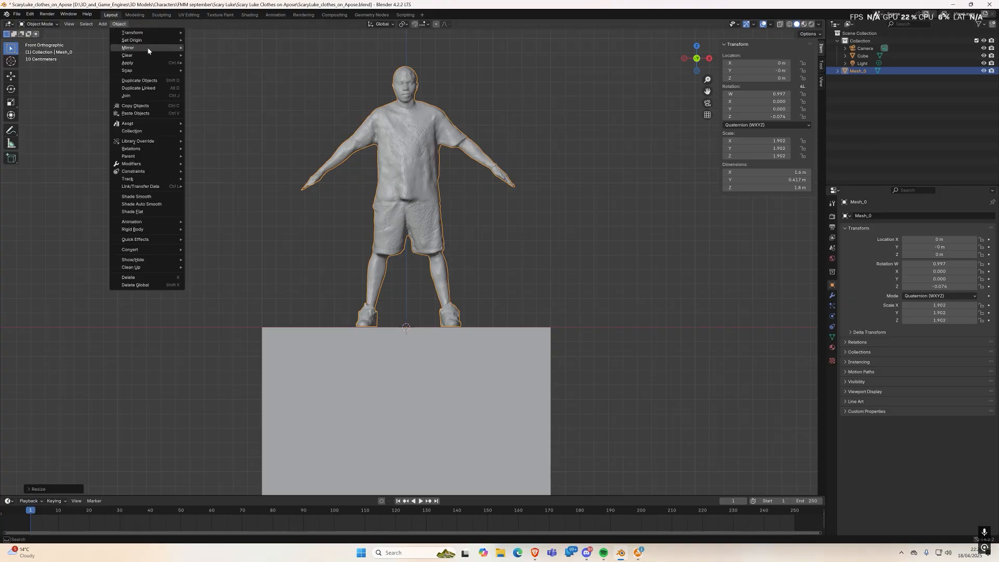
mouse_move(146, 63)
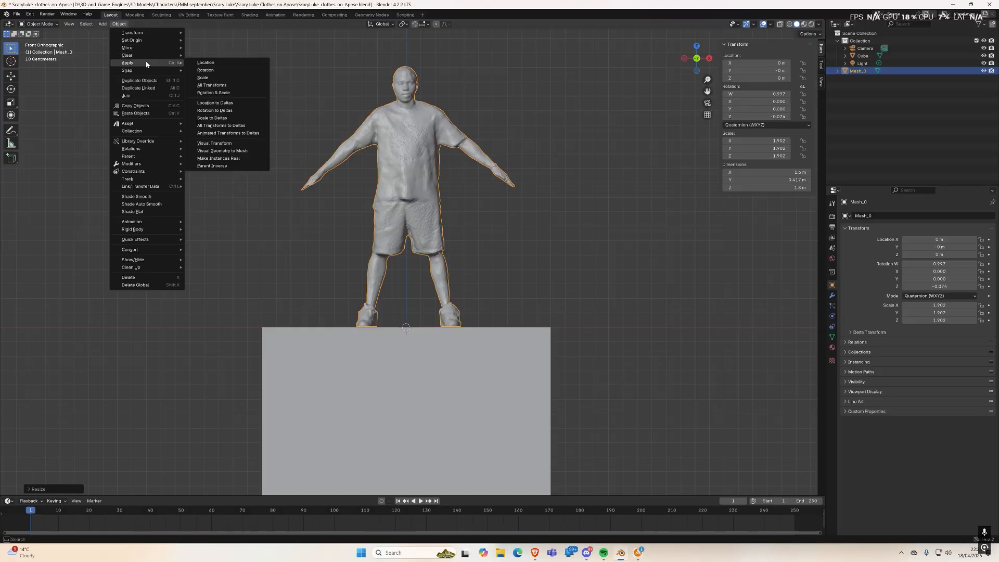
click(208, 85)
key(ctrl+s)
Step: Examine the figure's torso up close, comparing its mesh density in Edit Mode with its shaded surface in Object Mode
middle_drag(474, 236, 473, 252)
scroll(418, 168, up, 5)
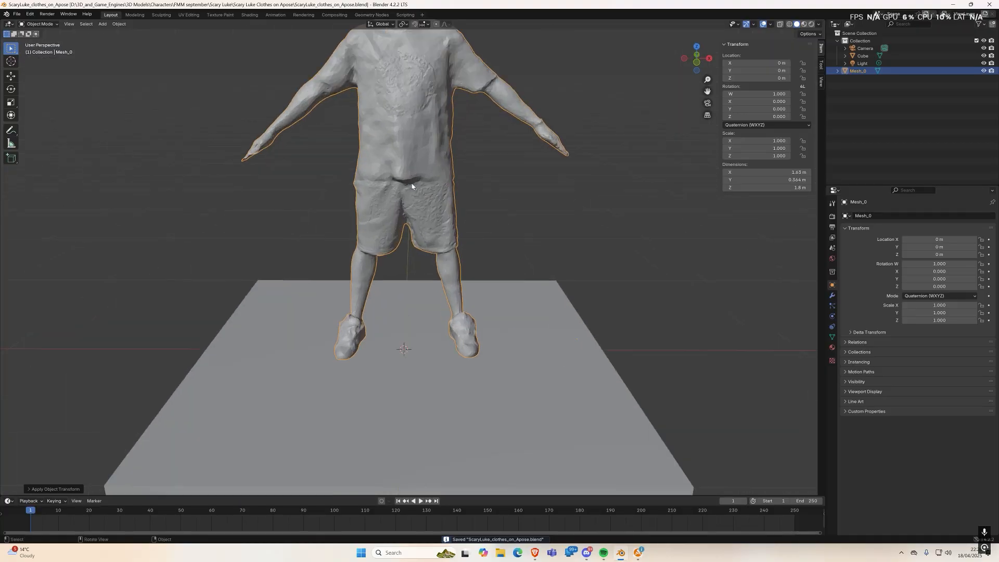
shift+middle_drag(416, 188, 423, 267)
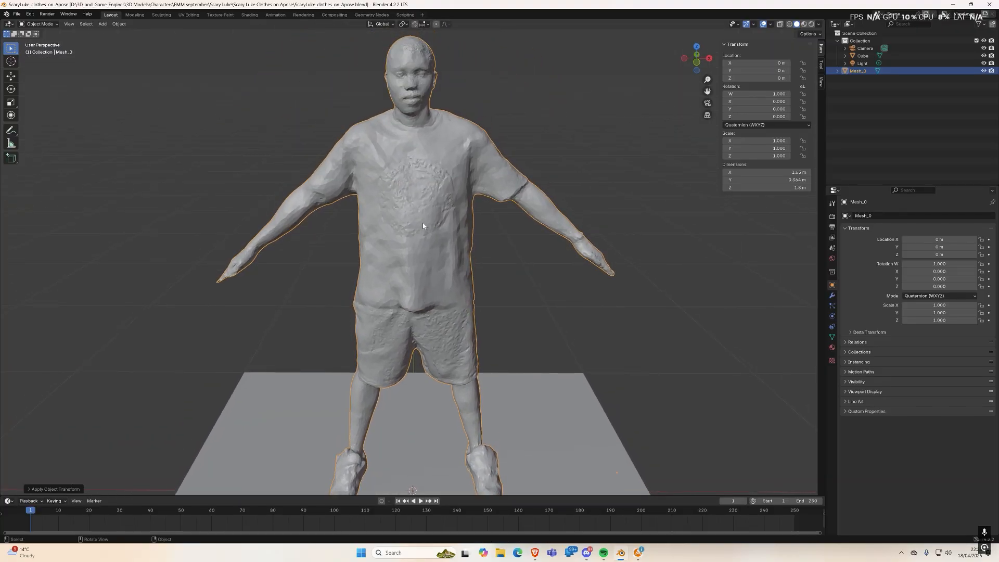
middle_drag(422, 222, 423, 217)
key(Tab)
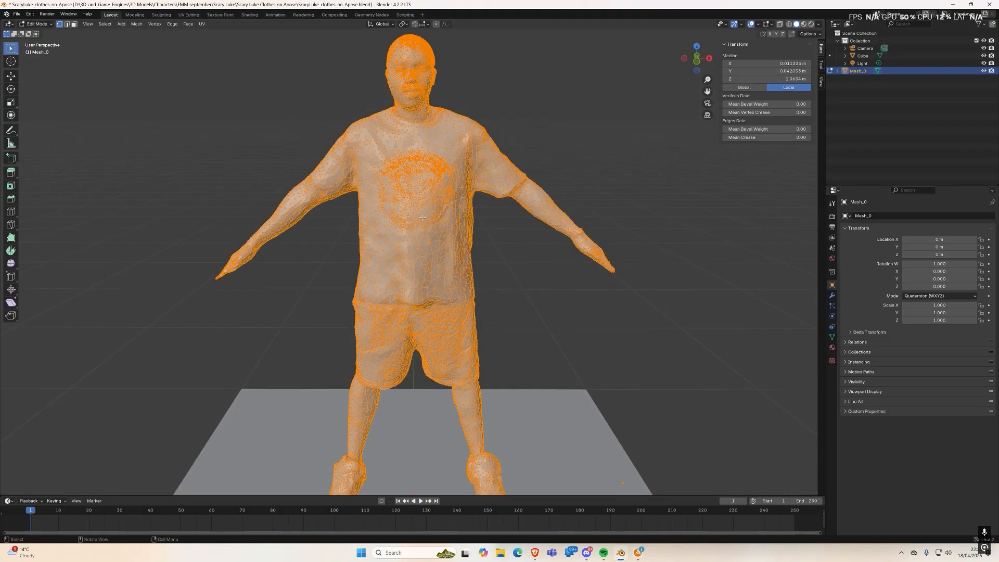
key(Tab)
key(Tab)
key(Tab)
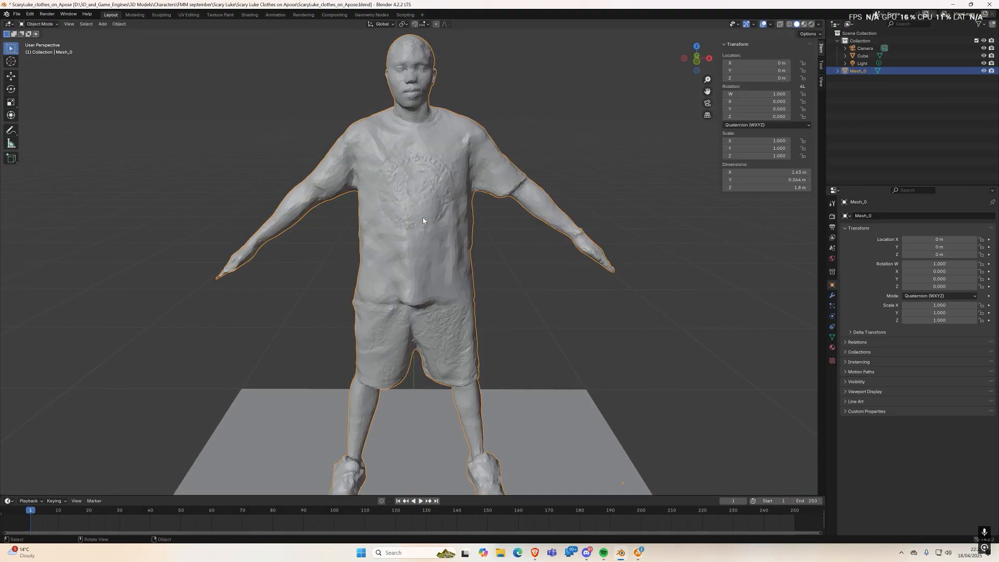
key(Tab)
key(Tab)
key(Tab)
key(Tab)
Step: Apply Shade Smooth to the figure and save the file
right_click(422, 219)
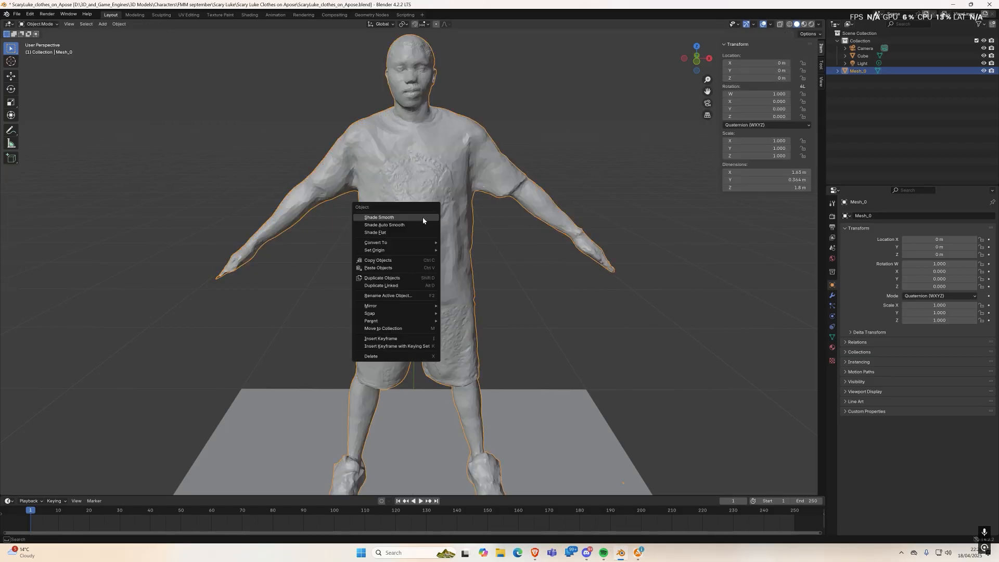
click(422, 217)
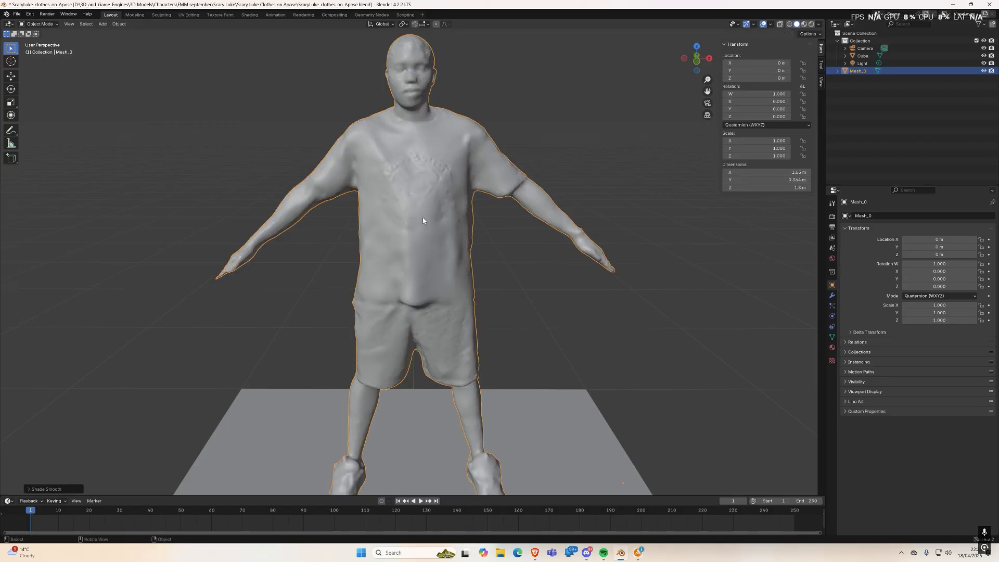
key(Tab)
key(Tab)
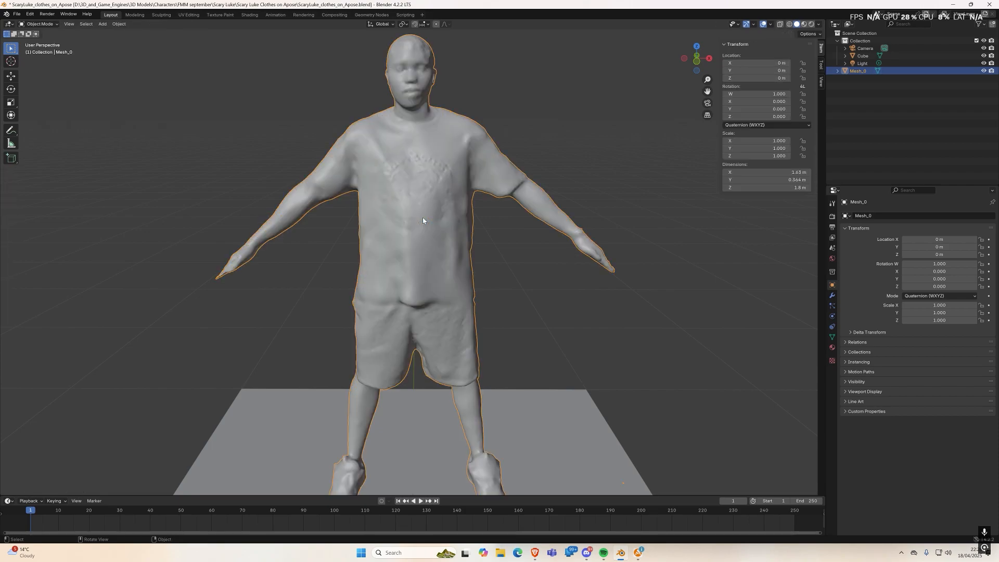
key(ctrl+s)
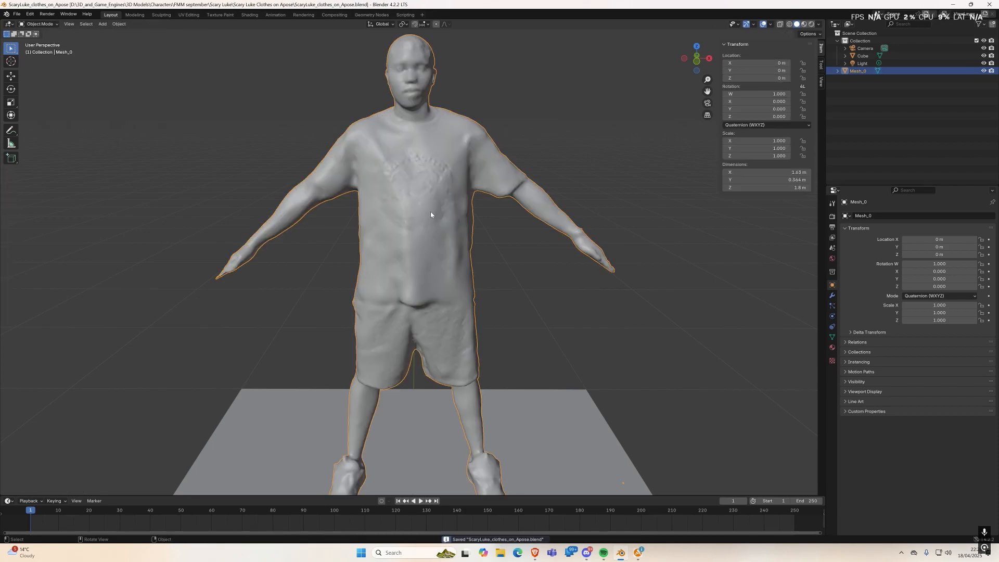
Step: Hide the cube in the viewport and inspect the soles of the figure's shoes from below
scroll(441, 204, down, 5)
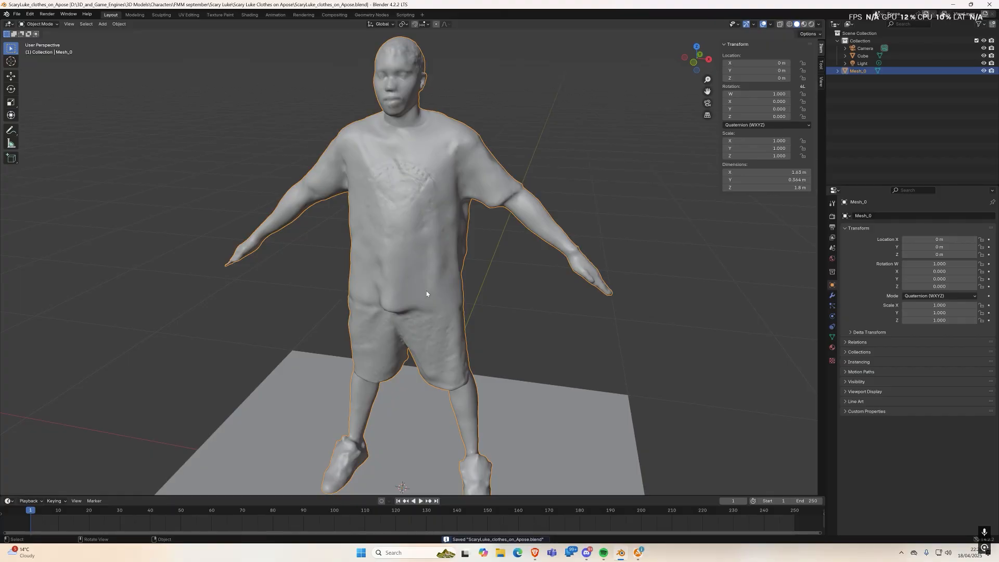
middle_drag(430, 286, 522, 425)
middle_drag(508, 362, 500, 399)
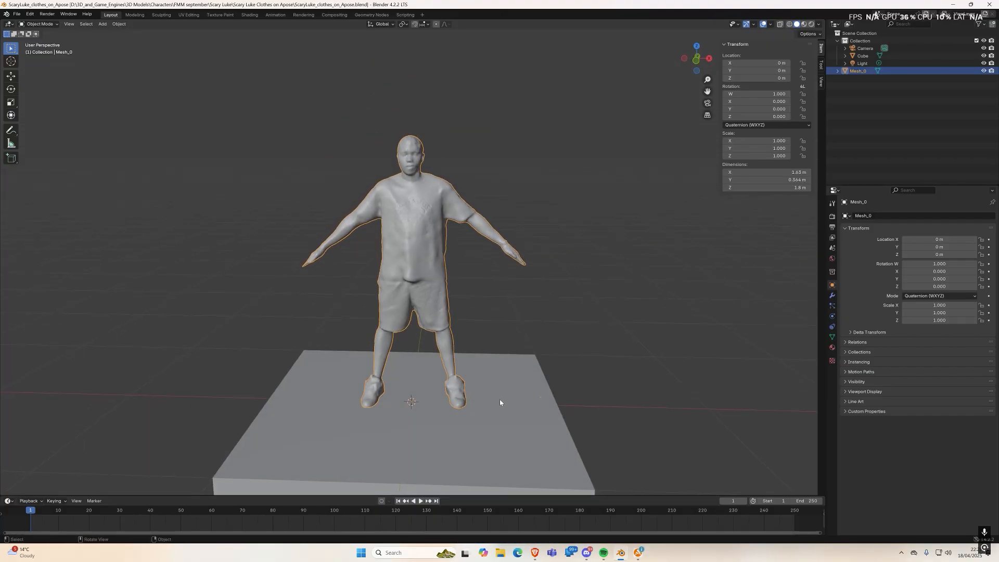
click(499, 400)
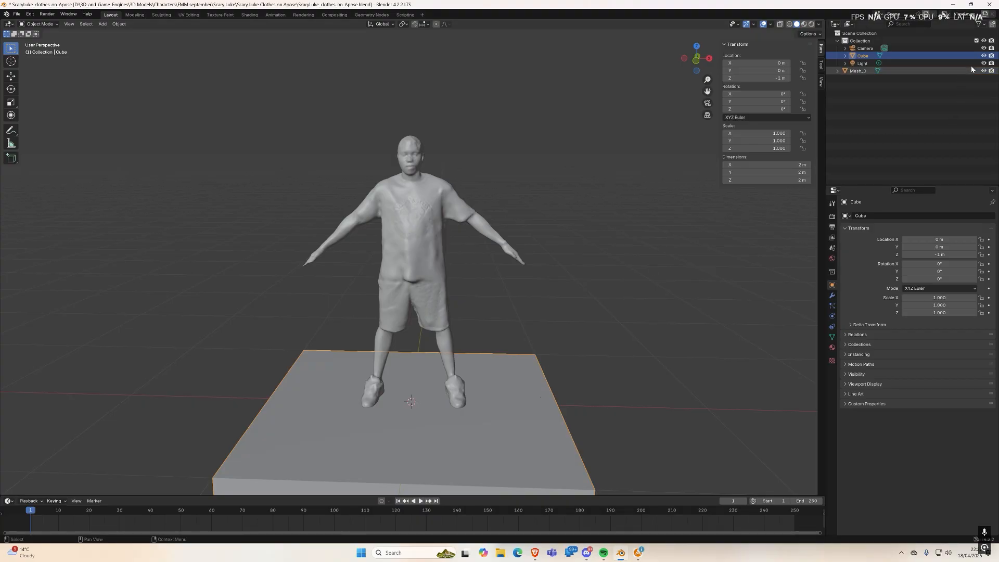
click(984, 56)
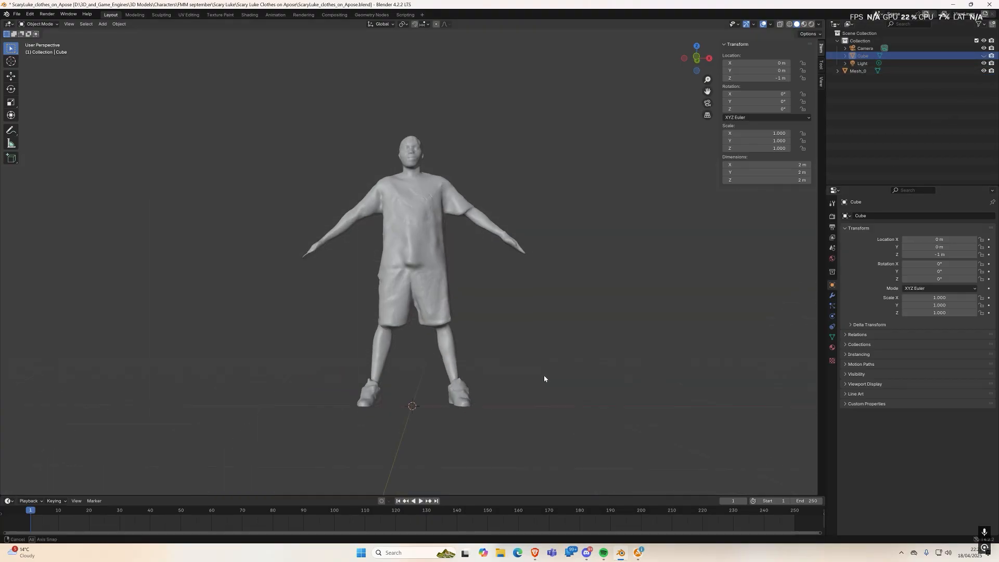
scroll(507, 406, up, 4)
middle_drag(498, 411, 522, 393)
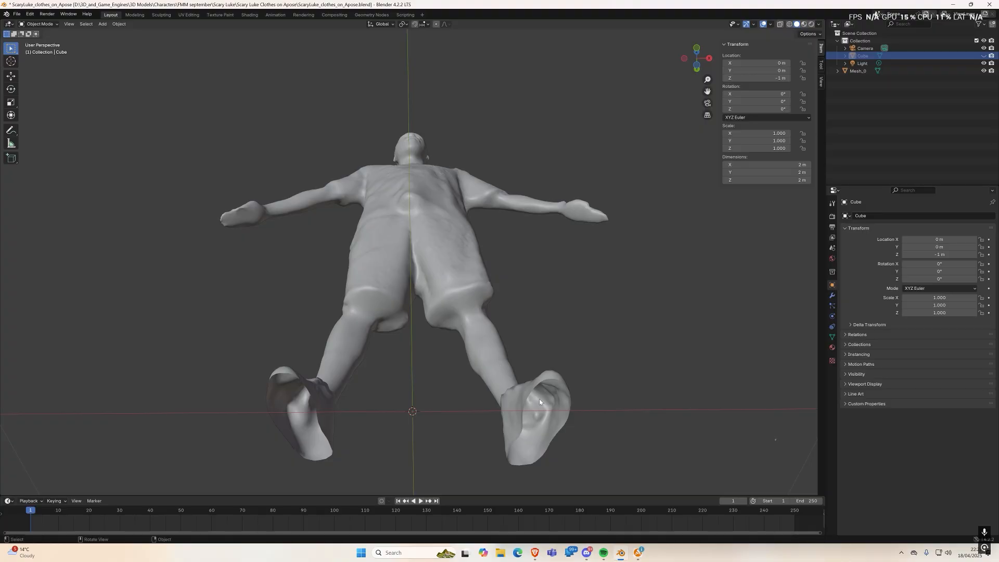
middle_drag(582, 415, 544, 438)
Step: Enter Edit Mode on the figure and delete the stray vertices floating at floor level beside its left shoe
click(509, 418)
key(KP_1)
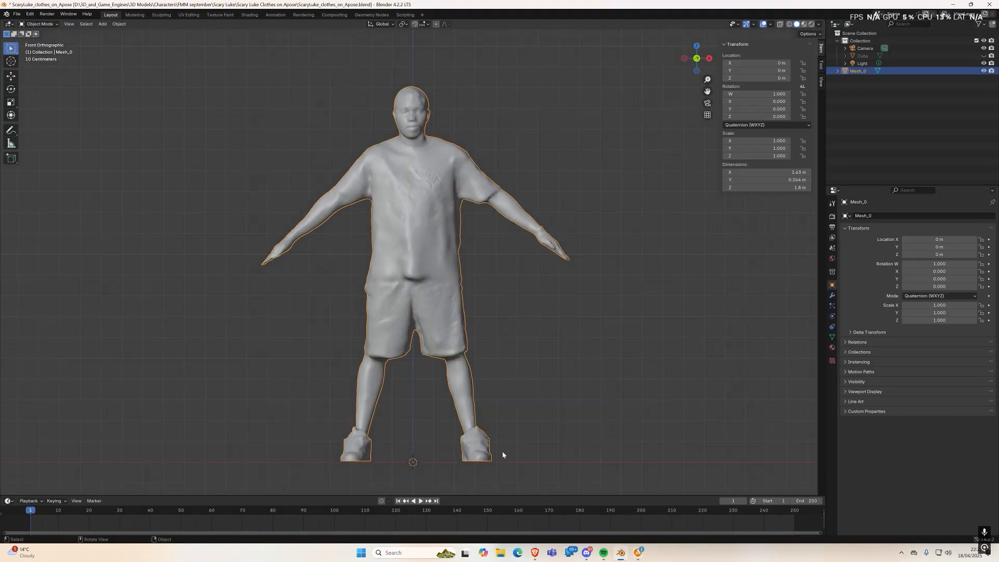
click(488, 468)
key(Tab)
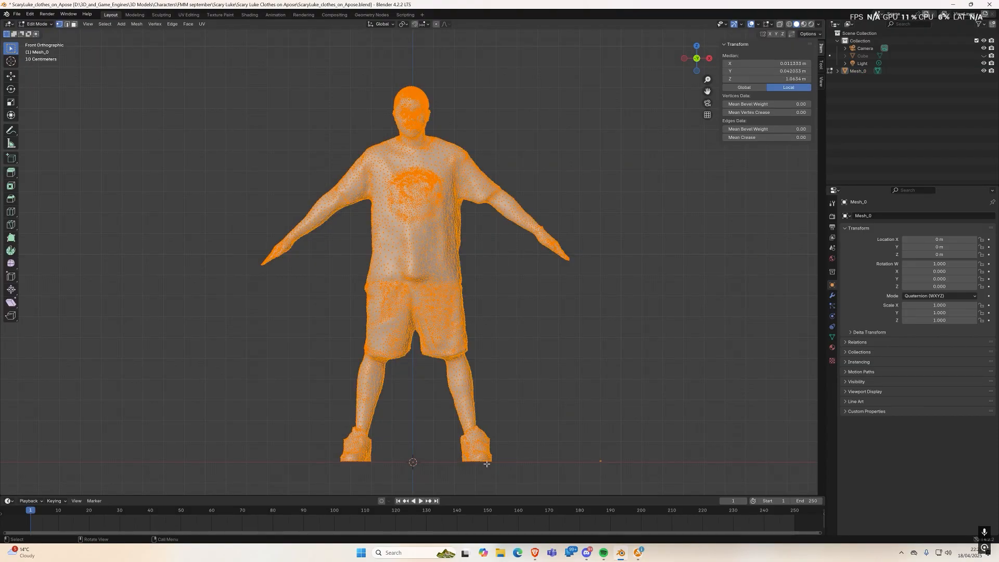
click(487, 460)
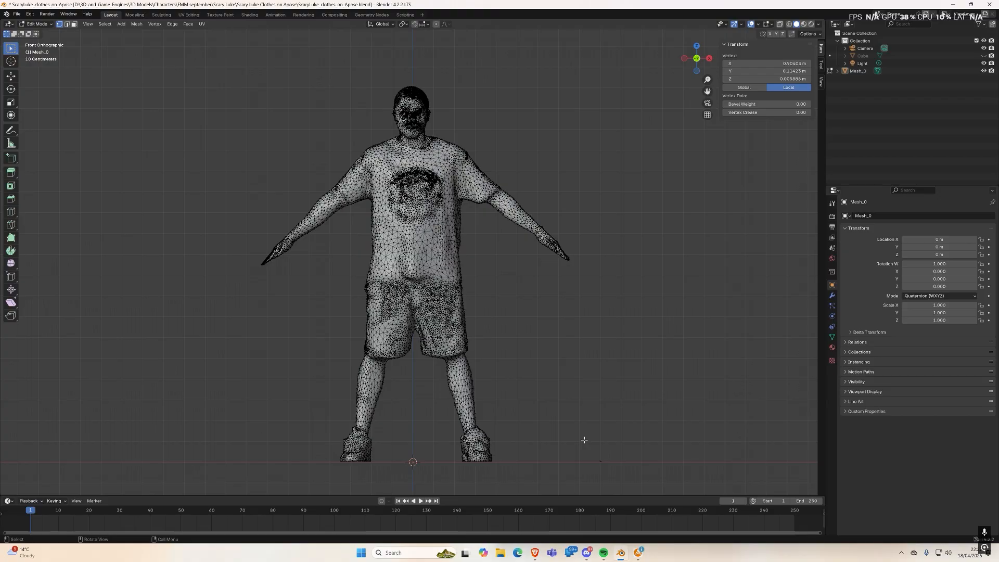
drag(583, 438, 640, 495)
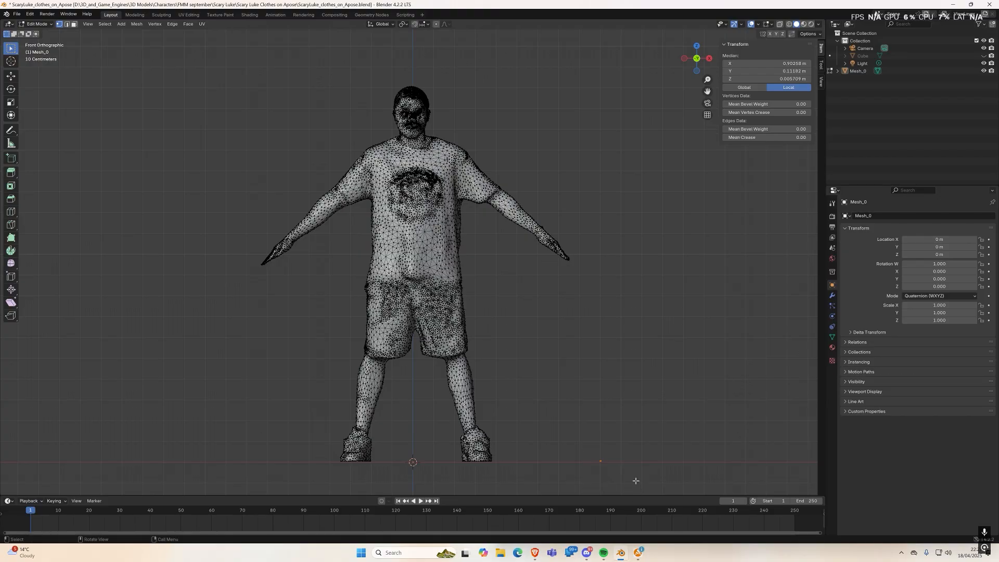
key(x)
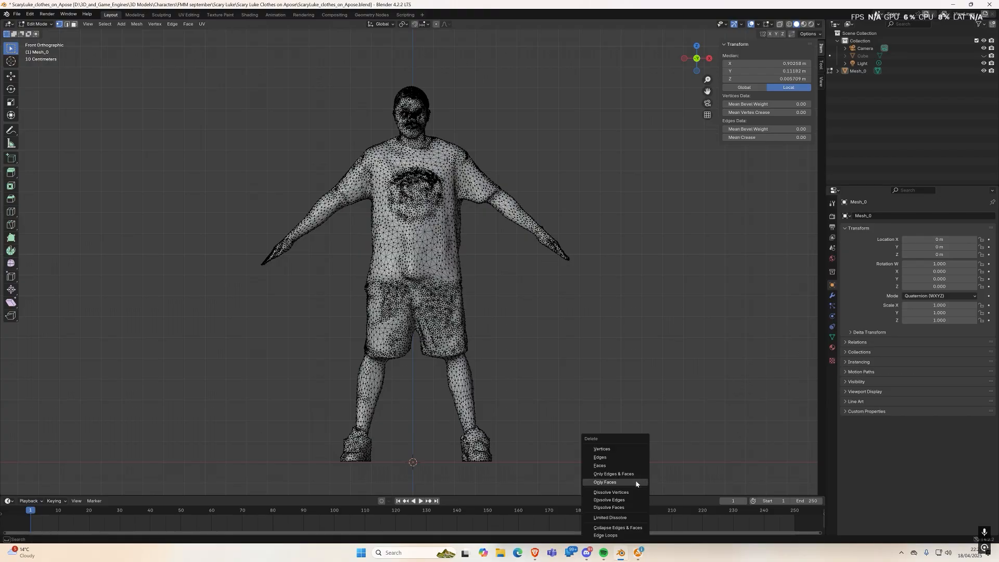
click(630, 449)
drag(579, 436, 601, 458)
middle_drag(624, 456, 514, 370)
key(x)
click(600, 446)
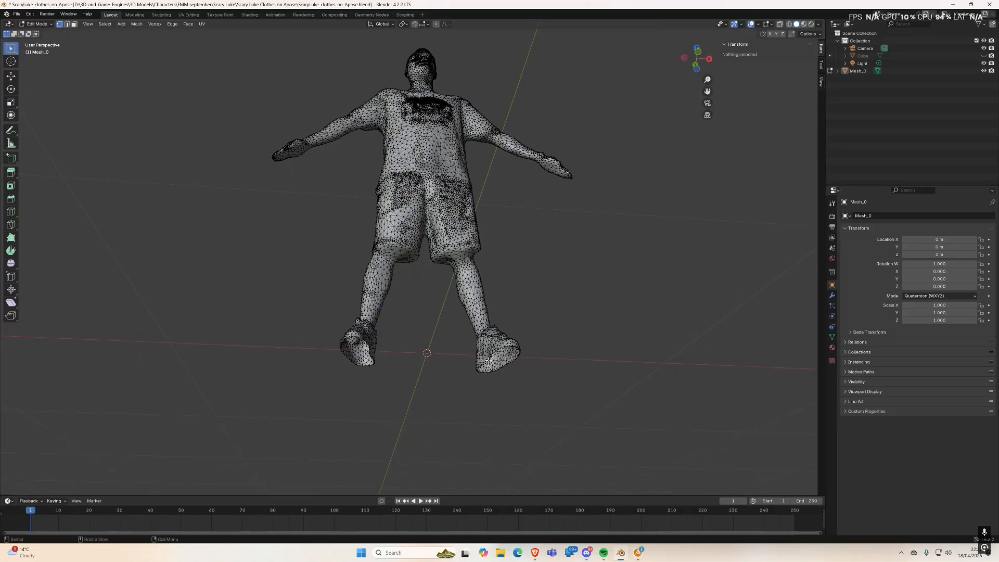
Step: In edge selection mode, select the open edge loop around the sole of the figure's left shoe and examine it up close
middle_drag(488, 360, 492, 363)
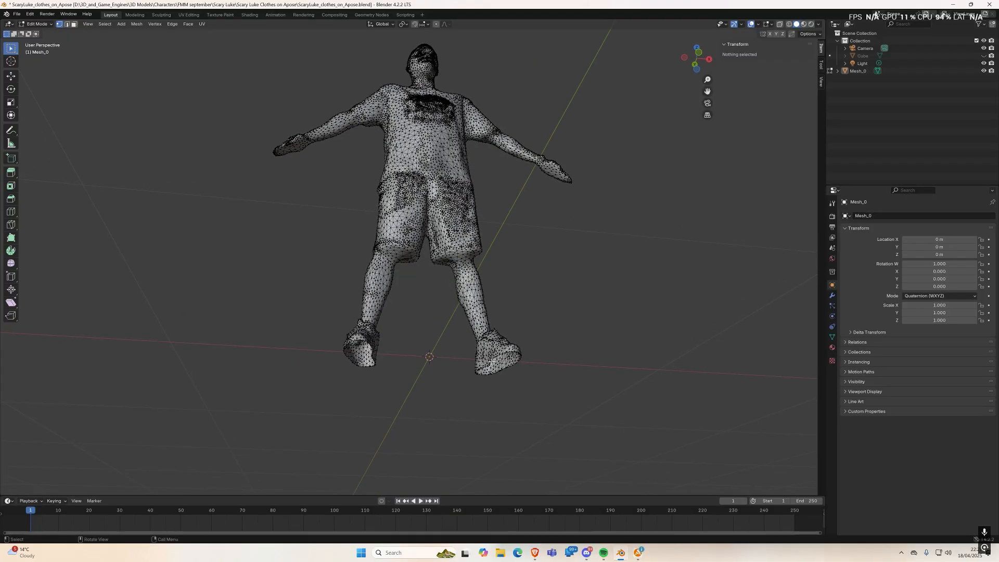
key(2)
click(491, 362)
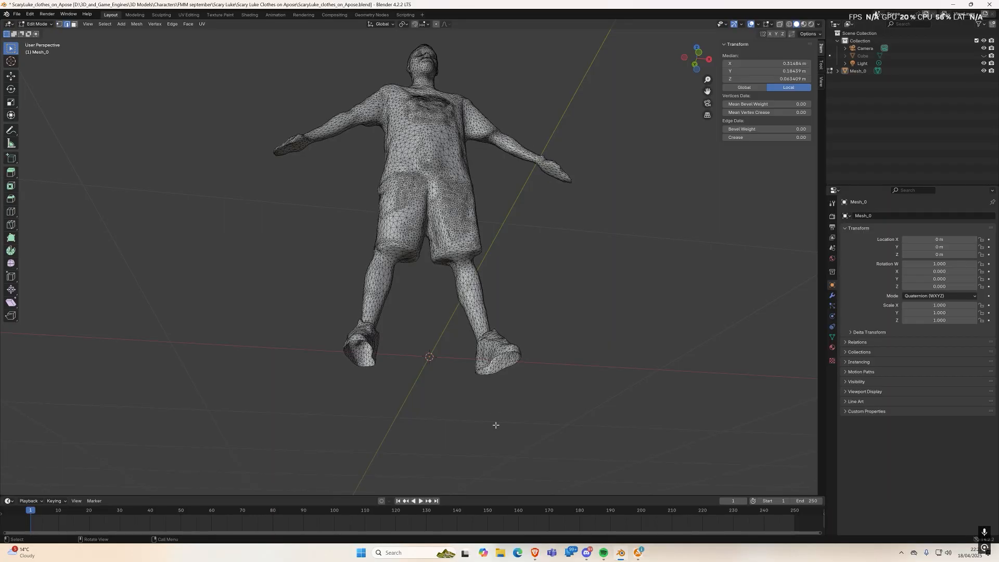
middle_drag(386, 404, 446, 434)
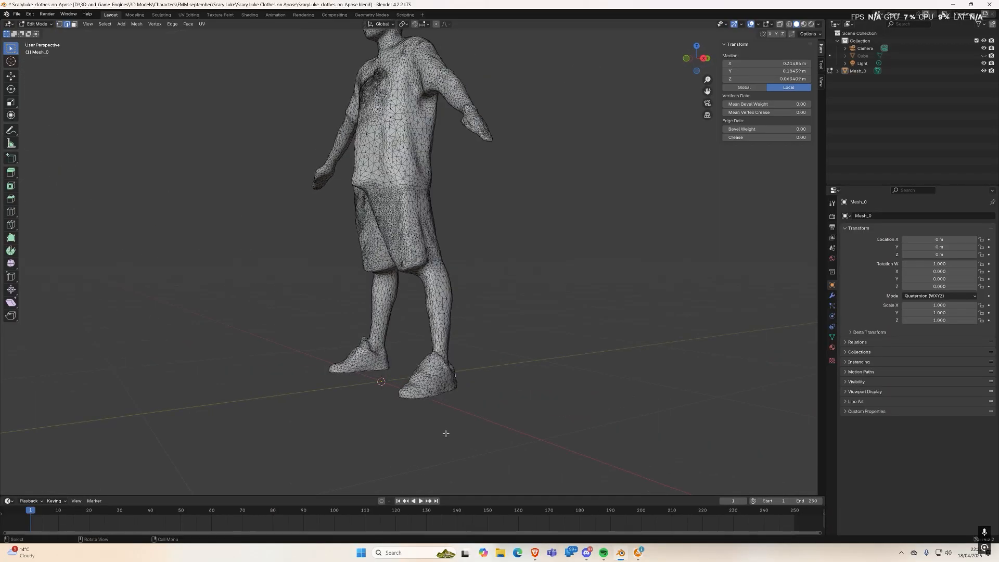
alt+click(424, 398)
middle_drag(424, 398, 445, 420)
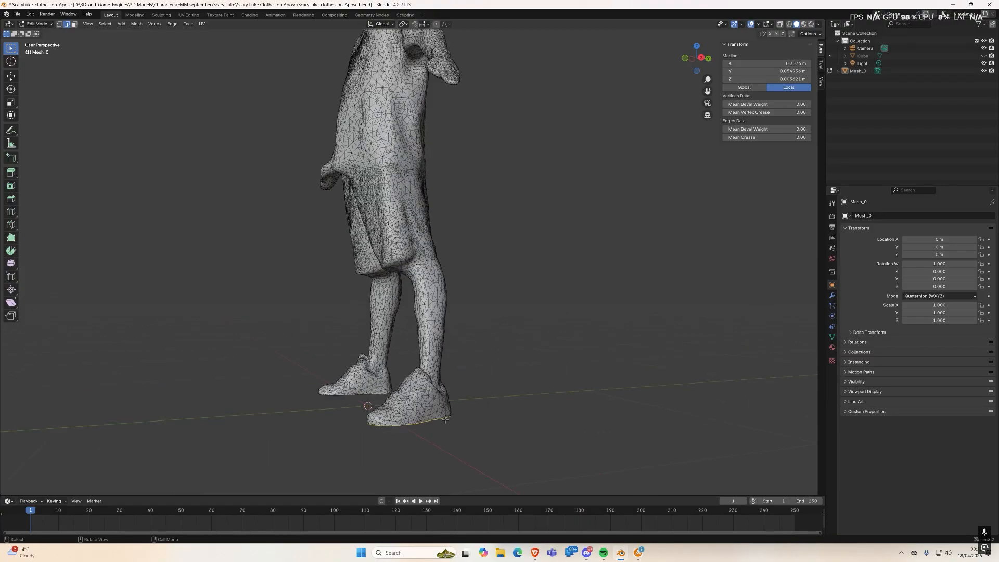
scroll(445, 419, up, 4)
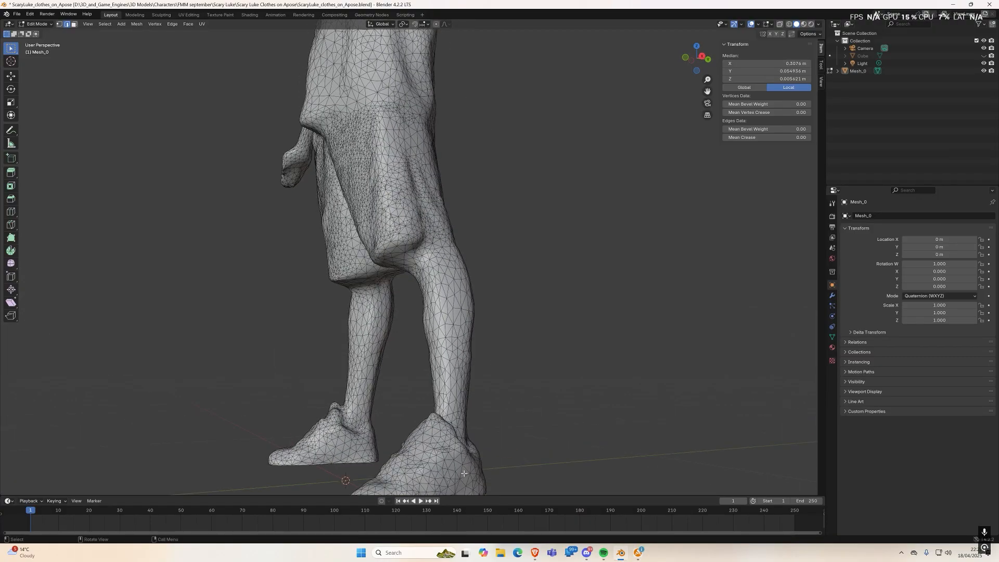
key(KP_Decimal)
middle_drag(430, 327, 527, 334)
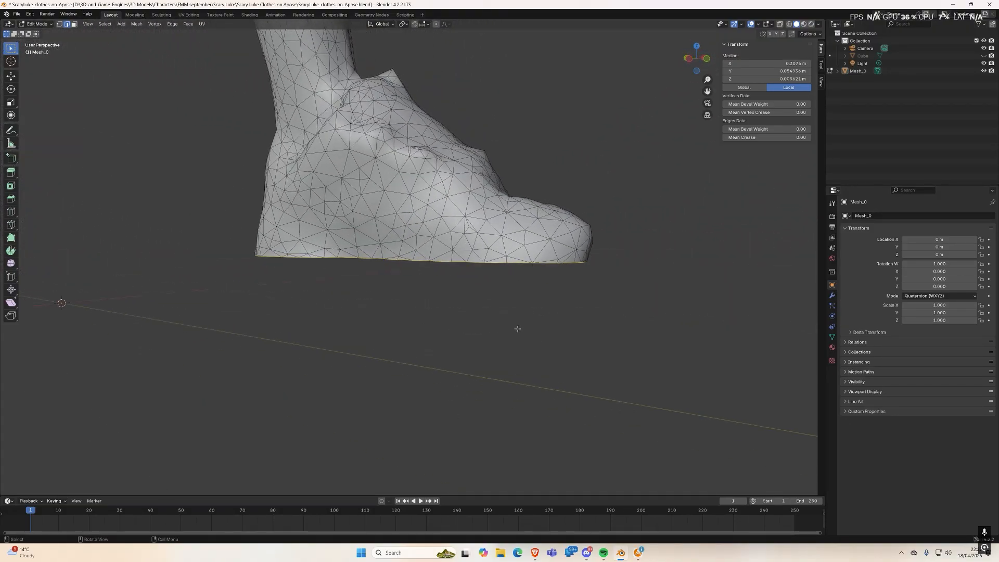
scroll(504, 319, up, 3)
middle_drag(431, 317, 480, 341)
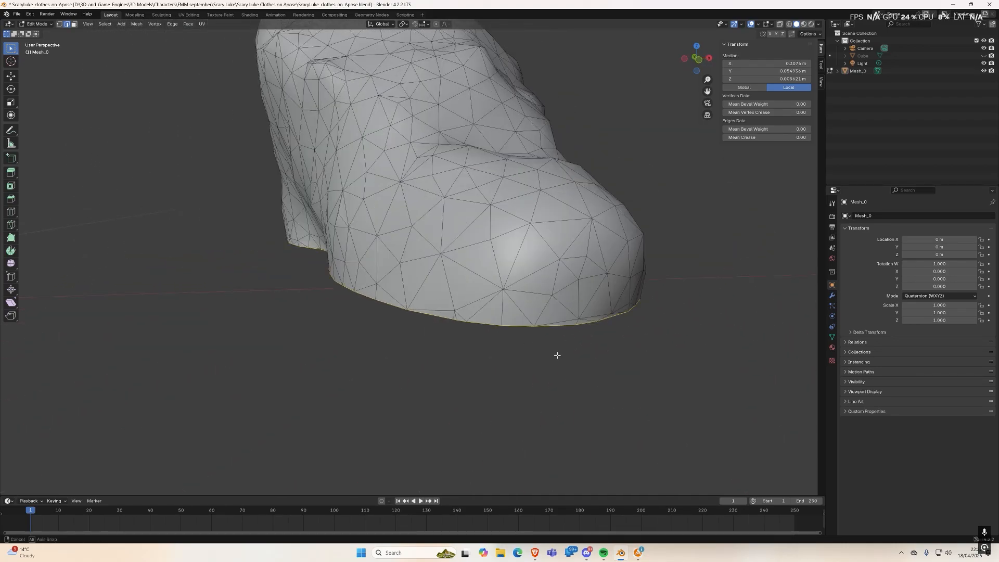
Step: Switch to vertex selection and merge the run of vertices on the sole rim at the front of the left shoe's toe
middle_drag(557, 352, 555, 352)
key(Tab)
key(Tab)
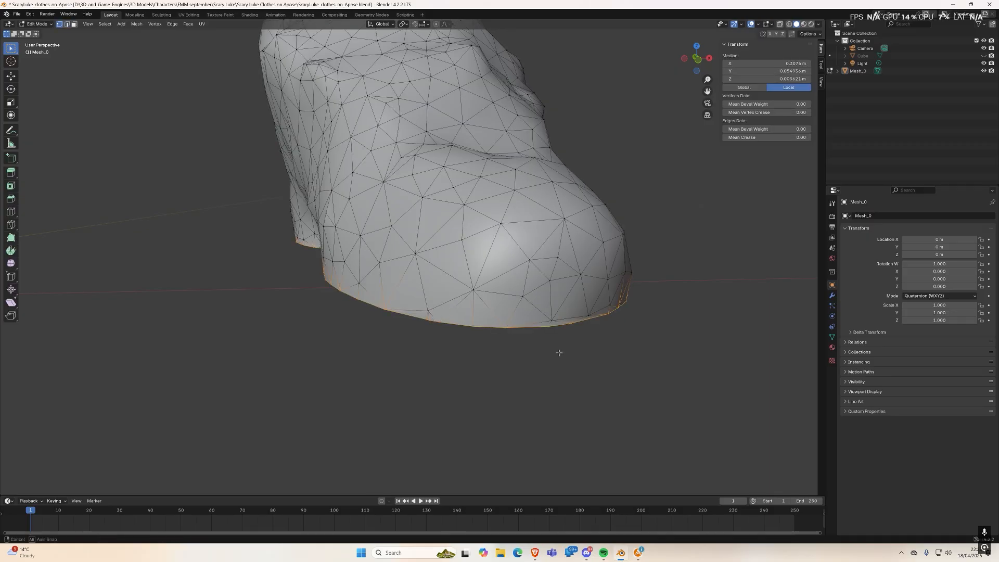
middle_drag(557, 350, 539, 352)
click(440, 345)
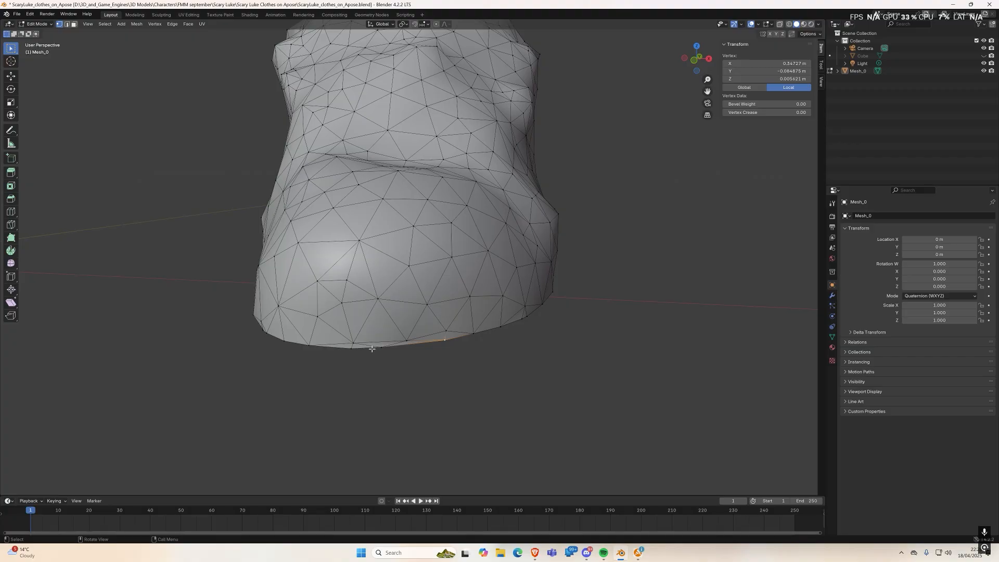
ctrl+click(353, 343)
key(m)
click(370, 361)
Step: Merge the close vertex groups on the sole rim along the inner side of the left shoe's toe area
middle_drag(370, 361, 560, 399)
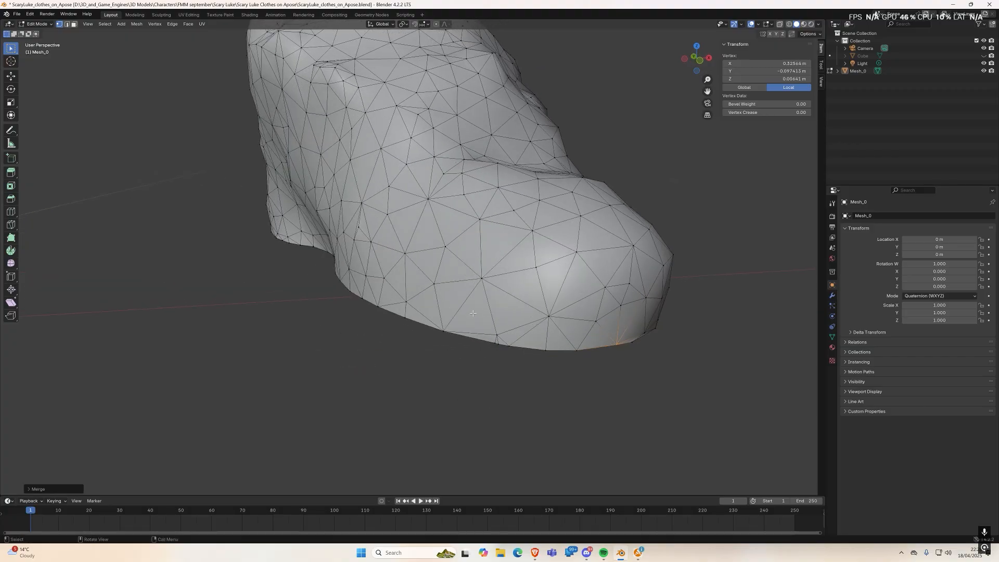
drag(485, 332, 519, 355)
key(m)
click(519, 356)
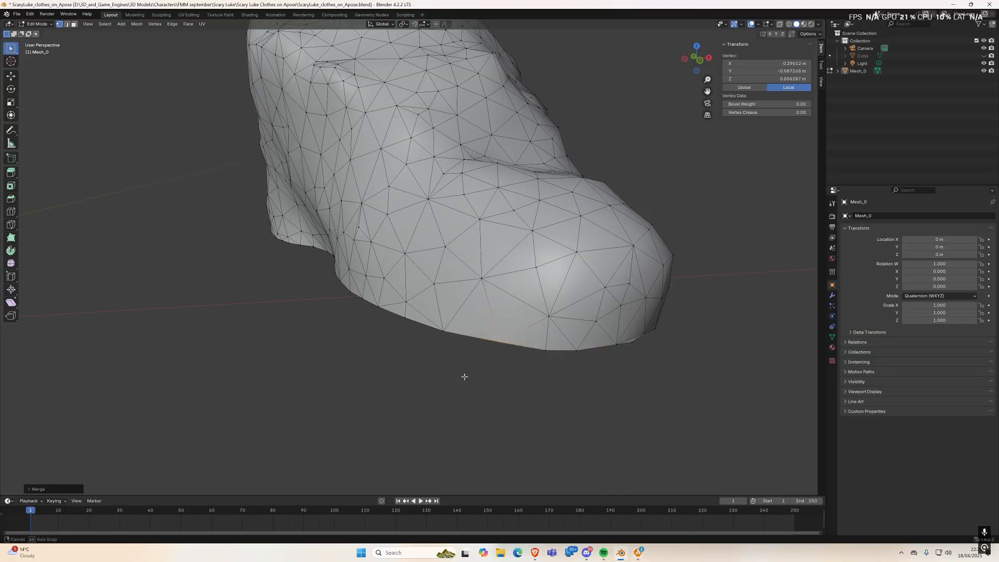
middle_drag(465, 377, 502, 368)
scroll(520, 311, up, 1)
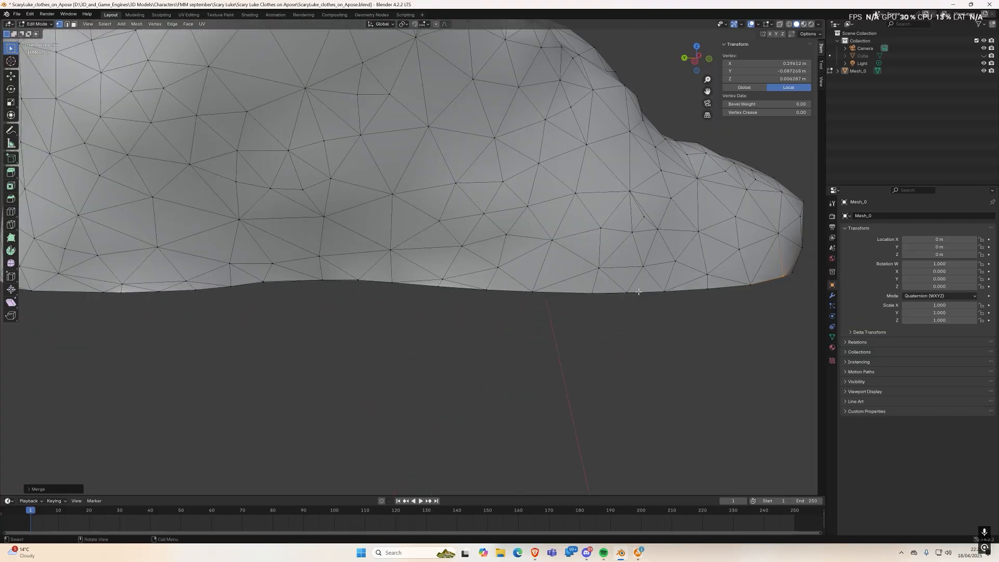
drag(660, 285, 716, 318)
key(m)
click(713, 319)
Step: Merge the tightly spaced rim vertices along the inner side of the left shoe, from midfoot towards the heel
drag(306, 280, 370, 308)
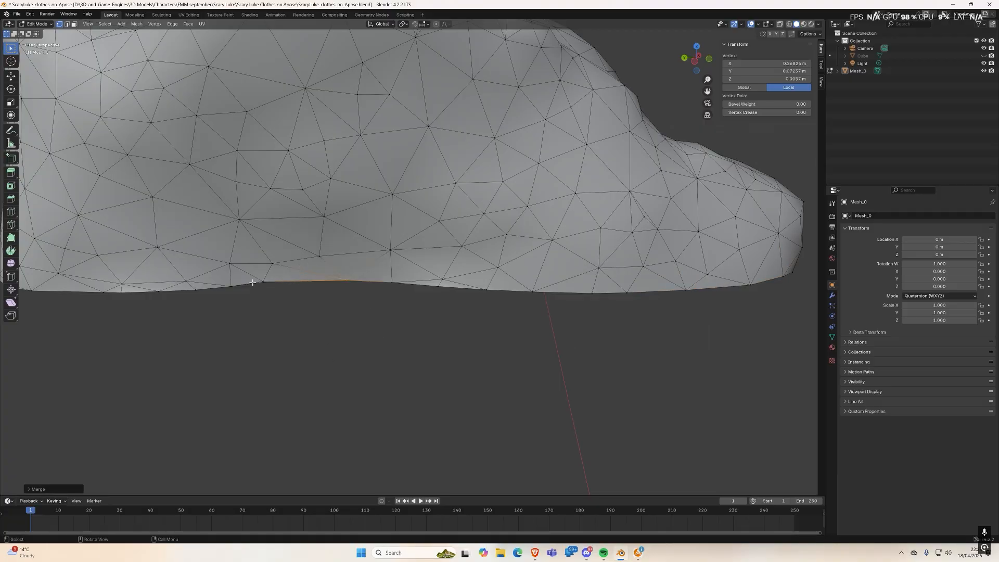
key(m)
click(245, 321)
drag(153, 286, 210, 312)
key(m)
click(200, 312)
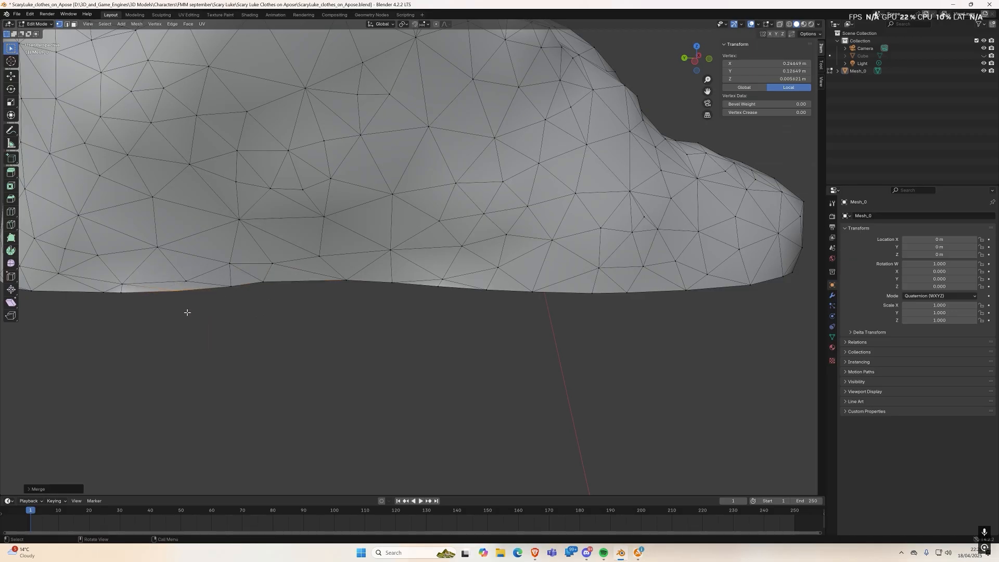
middle_drag(93, 298, 96, 290)
drag(95, 298, 148, 326)
key(m)
click(148, 325)
Step: Merge the remaining close vertices on the inner midfoot and rear stretch of the left shoe's sole rim
drag(438, 278, 471, 303)
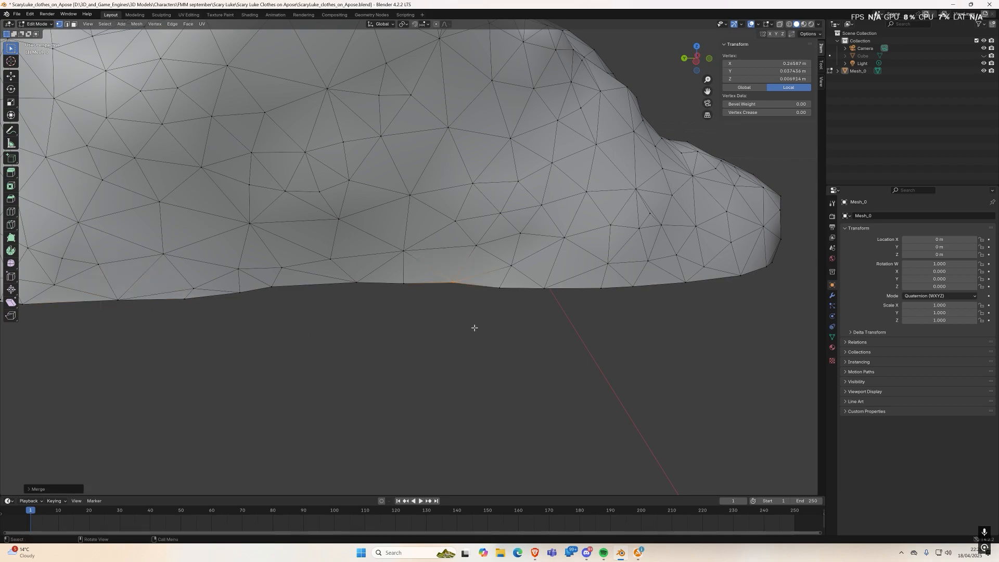
mouse_move(216, 328)
middle_down()
mouse_move(228, 321)
mouse_move(216, 320)
middle_up()
shift+drag(215, 283, 309, 307)
key(m)
click(250, 321)
key(m)
click(319, 319)
Step: Merge the clustered rim vertices around the inner corner of the left shoe's heel
middle_drag(272, 339, 121, 332)
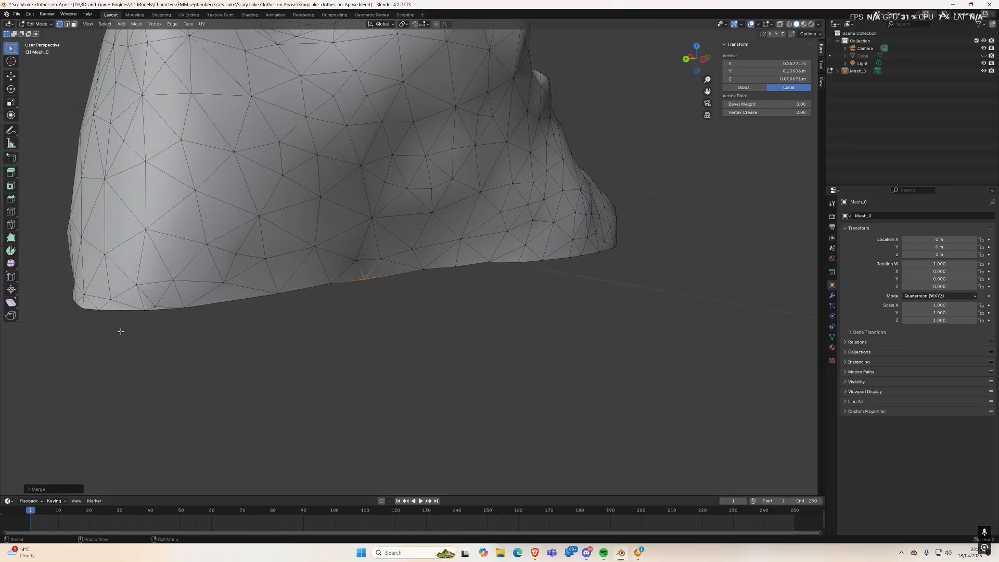
shift+drag(142, 305, 183, 321)
key(m)
click(202, 329)
middle_drag(203, 329, 241, 346)
key(m)
click(225, 350)
middle_drag(279, 380, 330, 344)
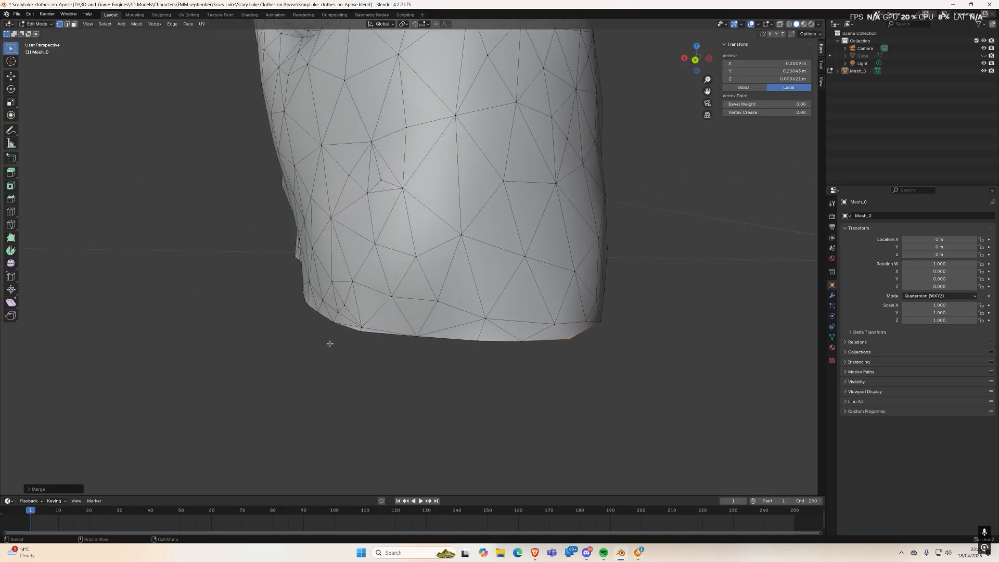
Step: Merge the two nearly overlapping vertices on the rim at the back of the left shoe's heel
click(360, 329)
scroll(351, 338, up, 3)
middle_drag(350, 339, 440, 309)
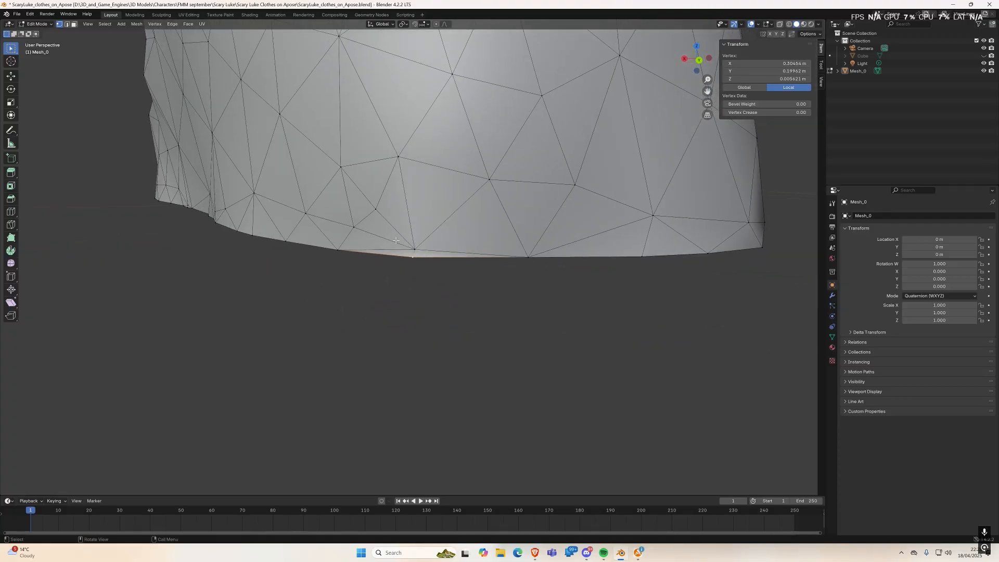
key(m)
click(439, 273)
middle_drag(437, 272, 384, 274)
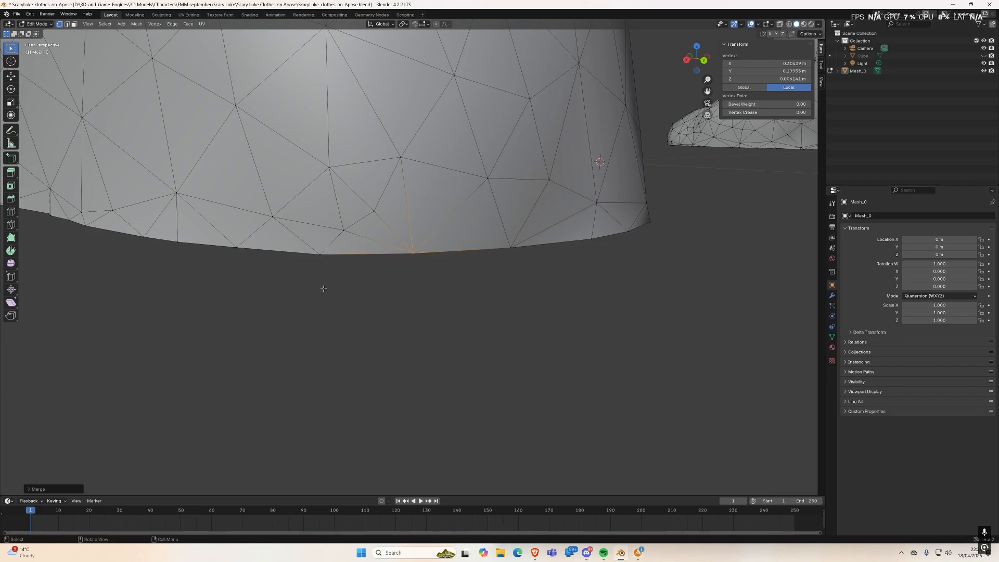
Step: Merge the close rim vertices where the back of the left shoe's heel curves to its outer side
click(508, 250)
middle_drag(575, 271, 550, 278)
middle_drag(349, 302, 324, 346)
drag(114, 287, 228, 318)
drag(111, 287, 255, 341)
key(m)
click(242, 346)
Step: Merge two more groups of close rim vertices along the outer rear side of the left shoe
middle_drag(300, 355, 177, 318)
drag(182, 285, 242, 323)
key(m)
click(241, 341)
middle_drag(229, 358, 450, 327)
middle_drag(255, 398, 247, 383)
drag(178, 288, 225, 316)
key(m)
click(236, 326)
Step: Merge the short-edged vertex pairs on the sole rim along the left shoe's outer midfoot
middle_drag(229, 380, 275, 386)
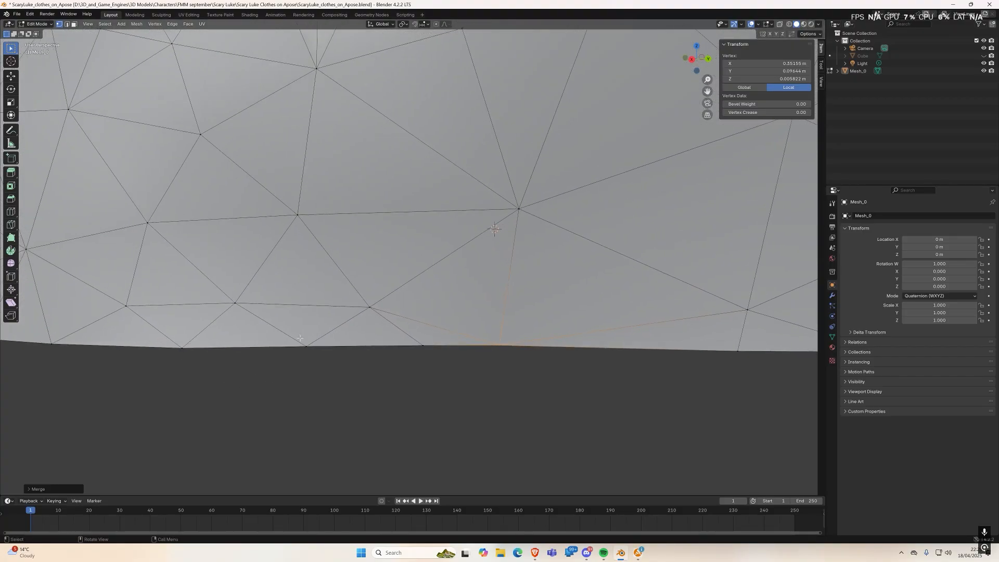
drag(287, 331, 420, 393)
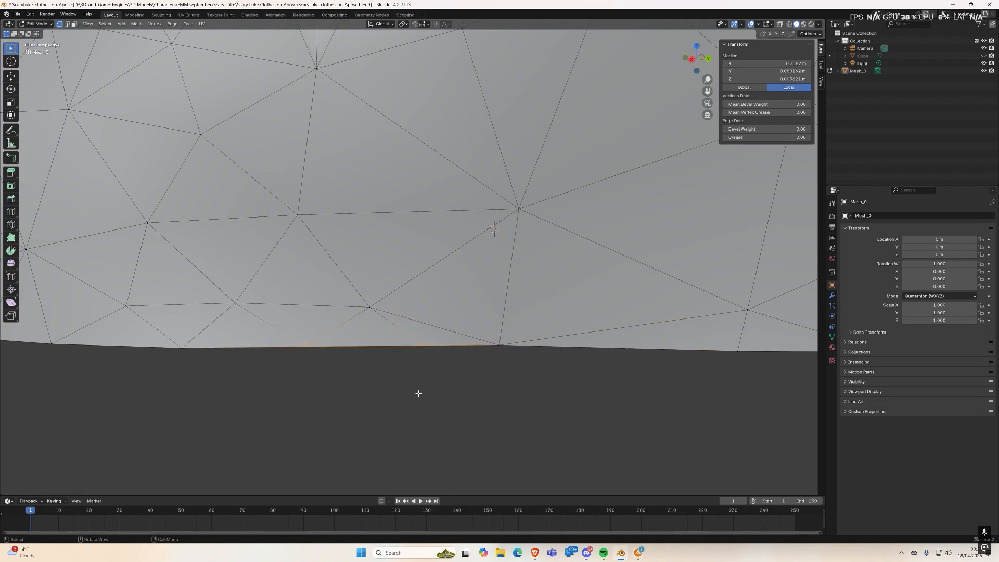
key(m)
click(418, 394)
shift+middle_drag(201, 371, 493, 403)
middle_drag(148, 401, 243, 401)
shift+click(237, 383)
key(m)
click(241, 415)
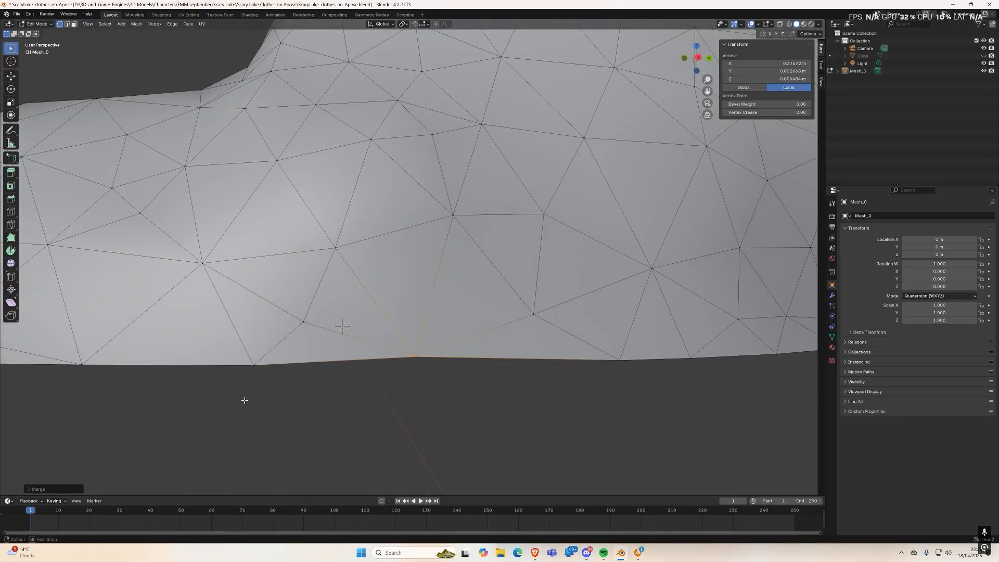
Step: Merge the close rim vertices along the outer front side of the left shoe, including the small triangle near the toe
middle_drag(183, 395, 243, 338)
click(255, 332)
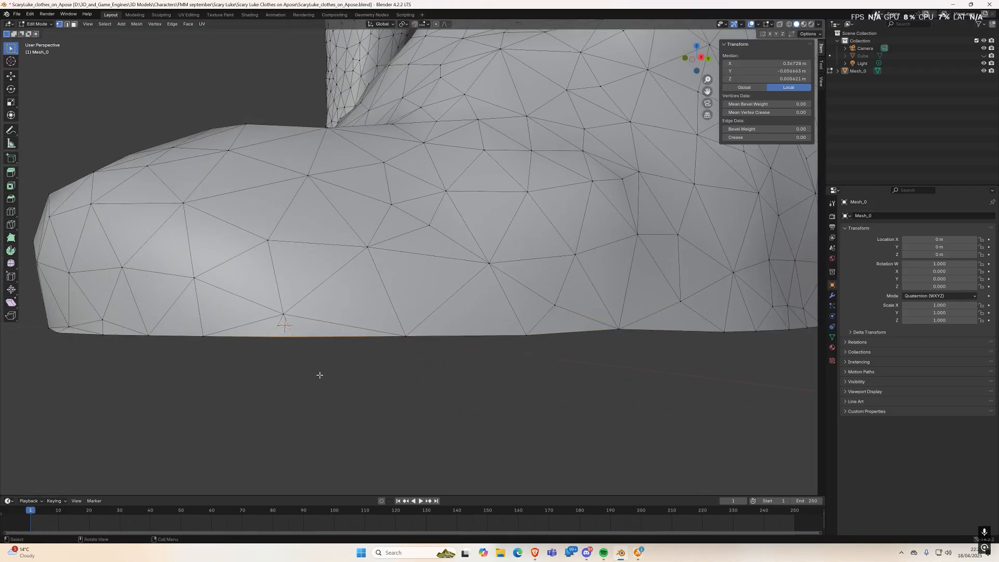
middle_drag(176, 362, 110, 352)
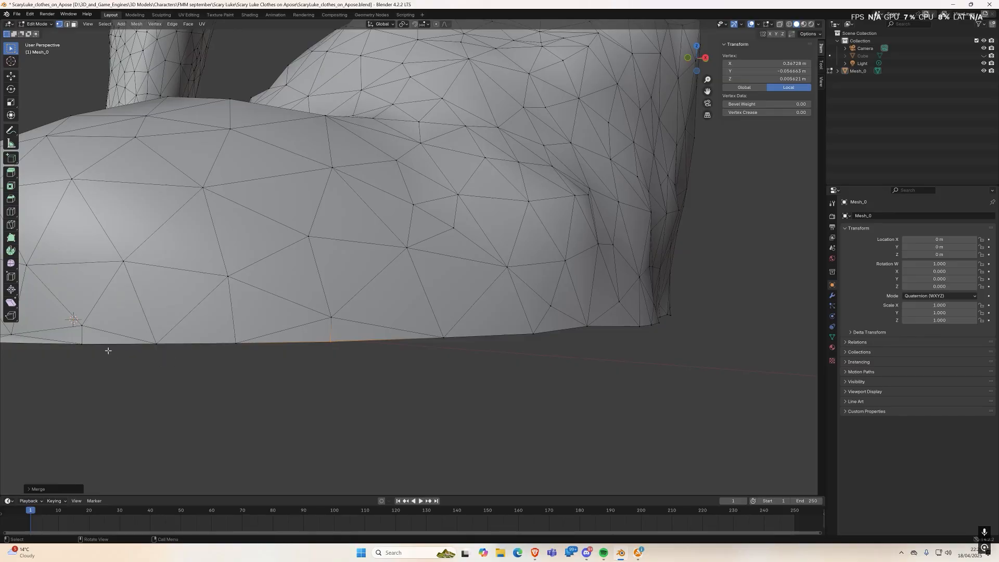
drag(80, 328, 174, 376)
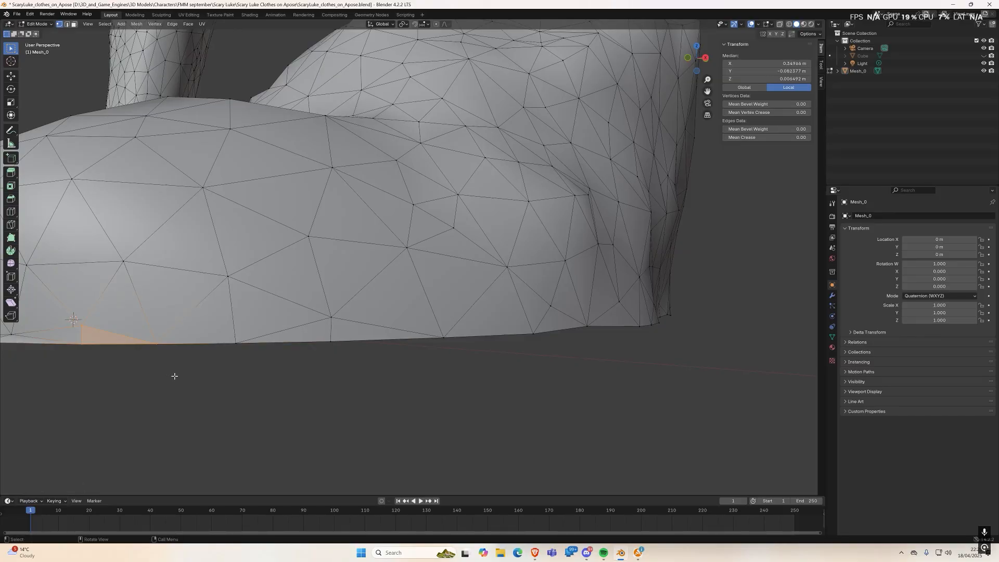
key(m)
click(161, 386)
Step: Merge the last close vertices on the outer toe corner of the left shoe's sole rim and save the file
middle_drag(150, 387, 217, 384)
drag(233, 394, 313, 418)
key(m)
click(307, 419)
middle_drag(298, 420, 319, 417)
key(ctrl+s)
Step: Undo the last change and select the open vertex loop around the left shoe's sole
middle_drag(386, 390, 380, 370)
middle_drag(315, 381, 379, 380)
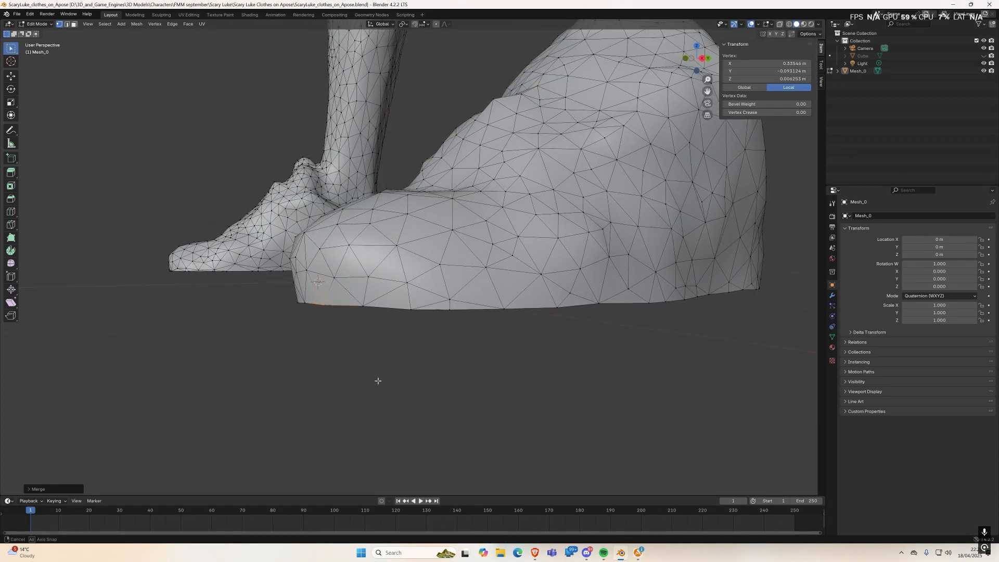
key(ctrl+z)
alt+click(463, 310)
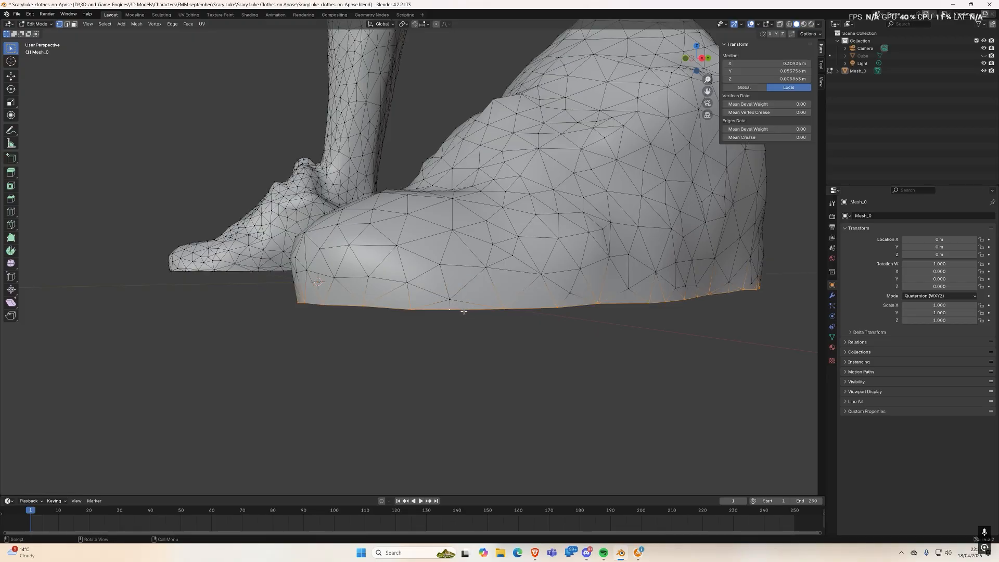
middle_drag(461, 386, 457, 381)
Step: Extrude the open sole loop of the left shoe in place and lower it about 5 mm to the ground line in front view
key(g)
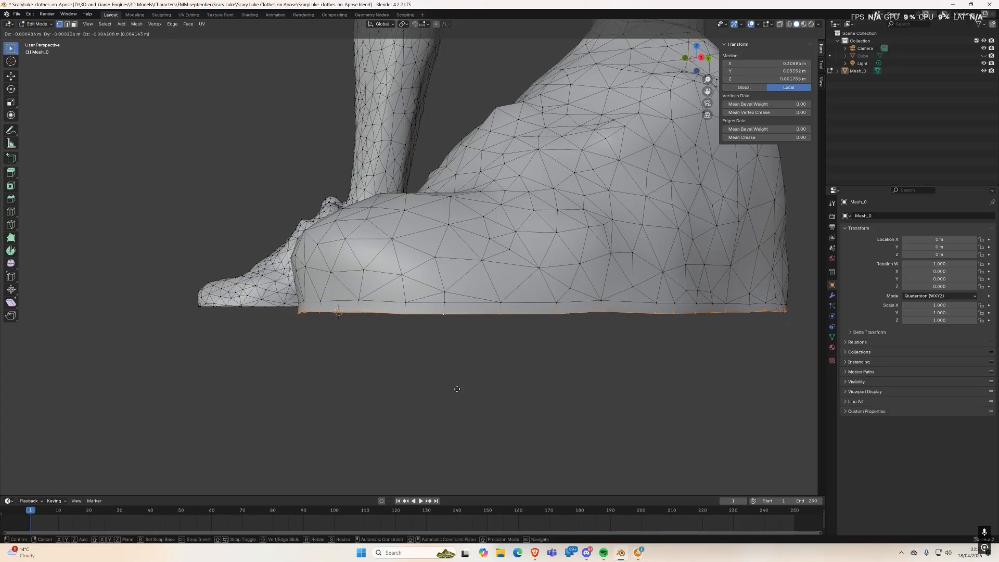
key(0)
key(y)
middle_click(511, 398)
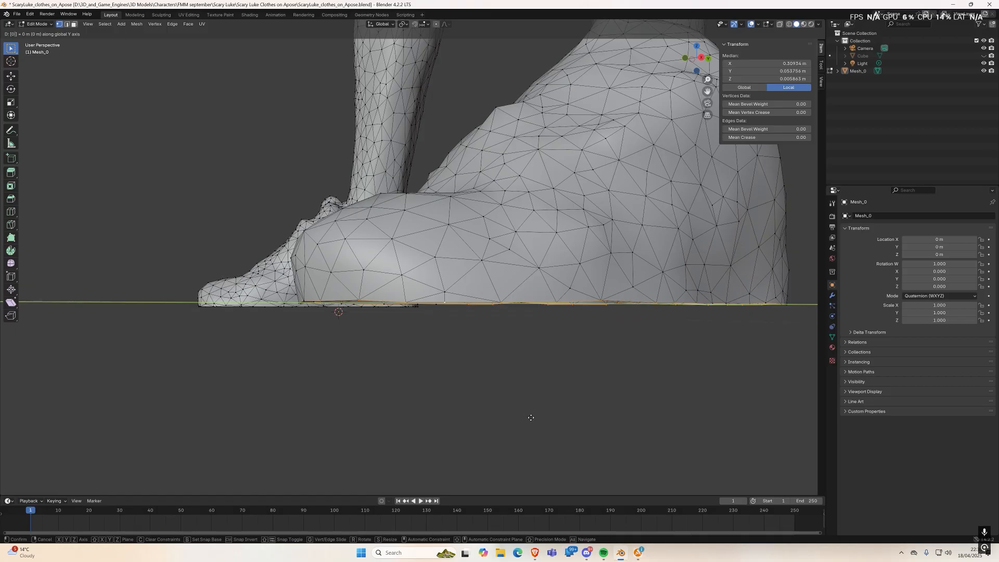
key(Return)
mouse_move(501, 424)
middle_down()
mouse_move(506, 408)
mouse_move(495, 422)
mouse_move(512, 420)
middle_up()
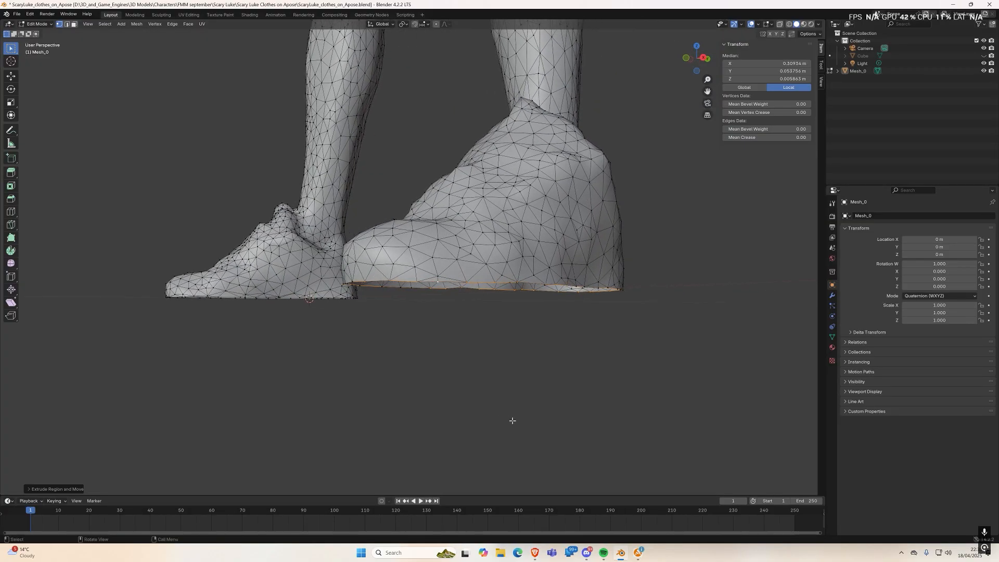
key(KP_1)
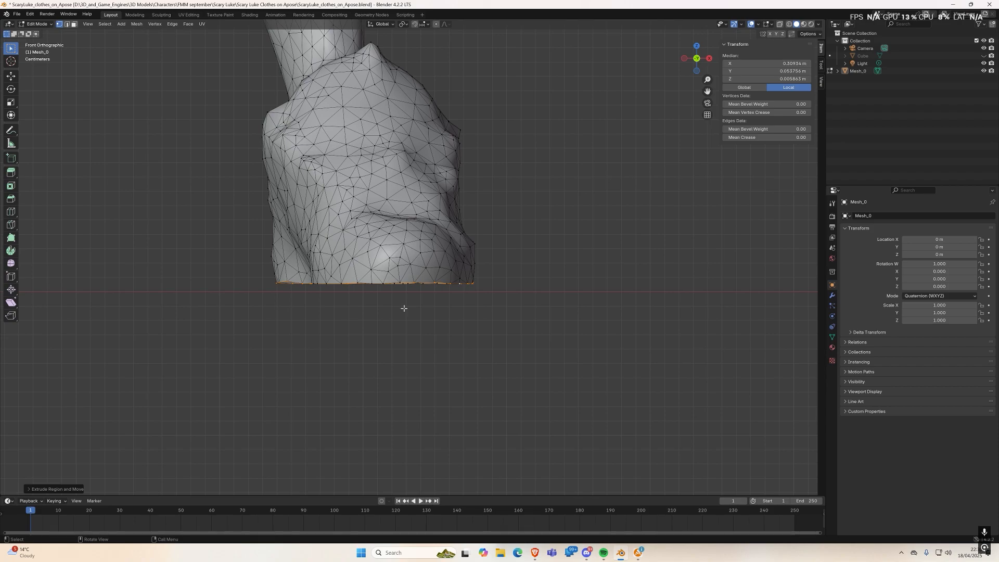
key(g)
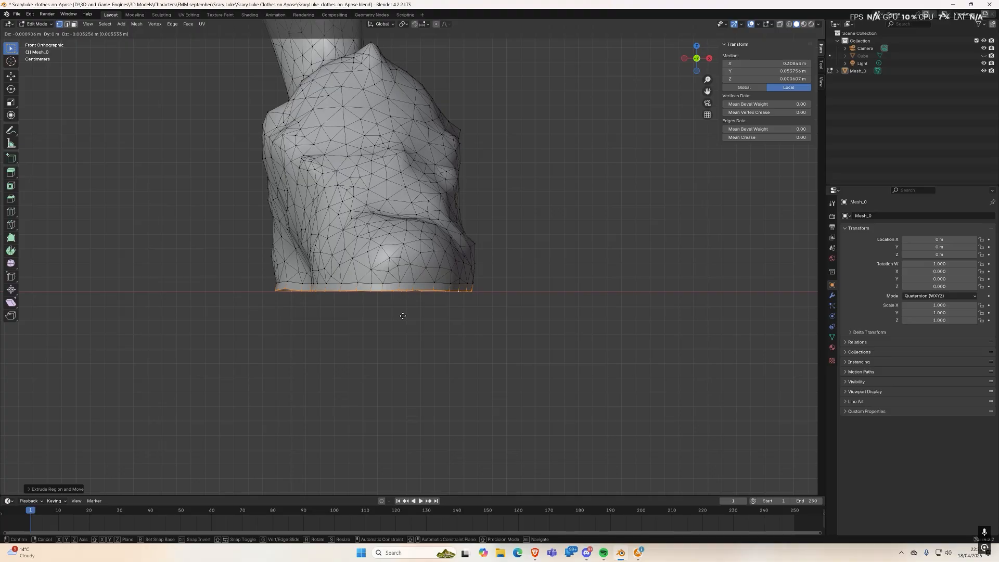
click(402, 316)
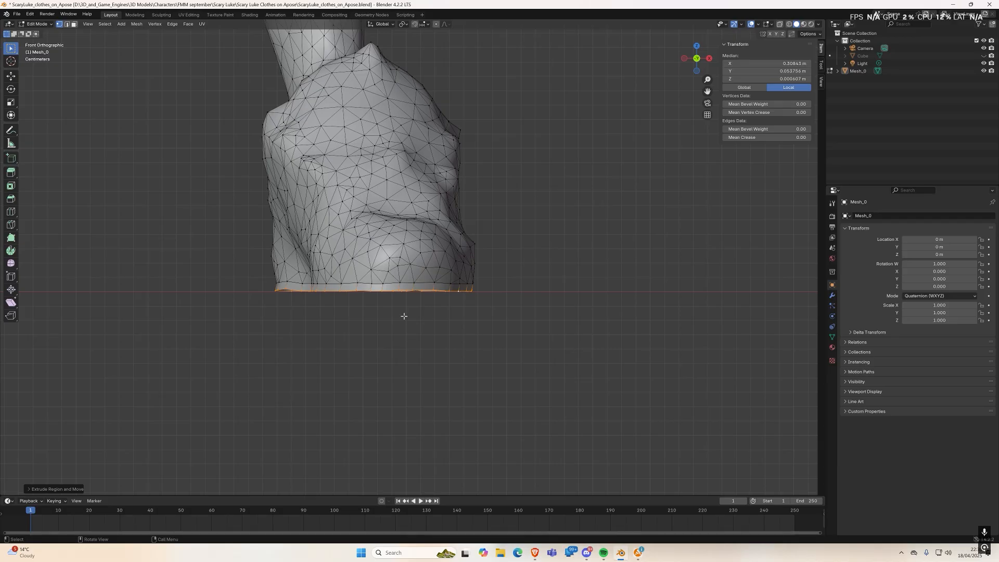
Step: Flatten the left shoe's extruded sole loop by scaling it down along the Z axis
key(s)
key(z)
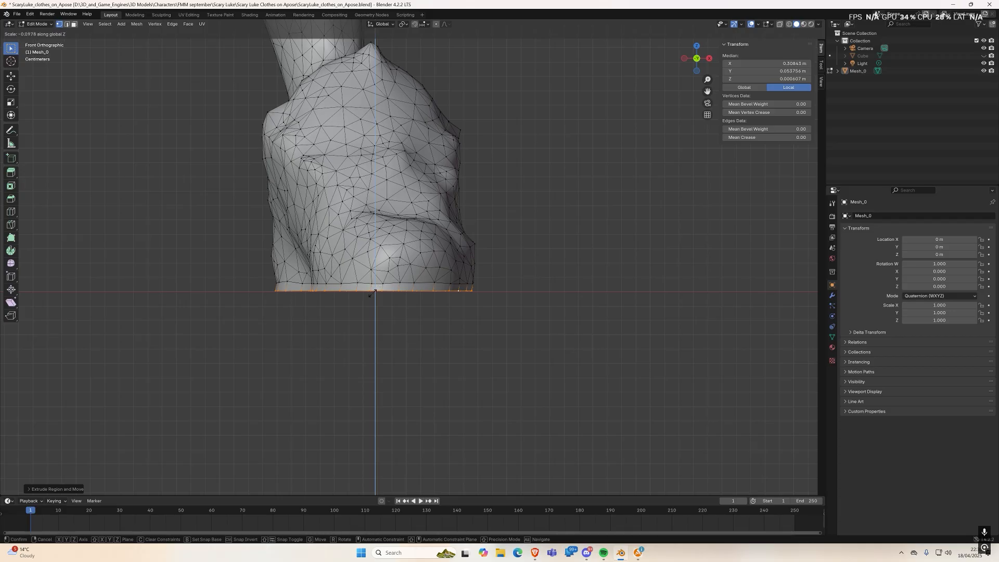
click(372, 293)
click(485, 362)
middle_drag(437, 354, 497, 327)
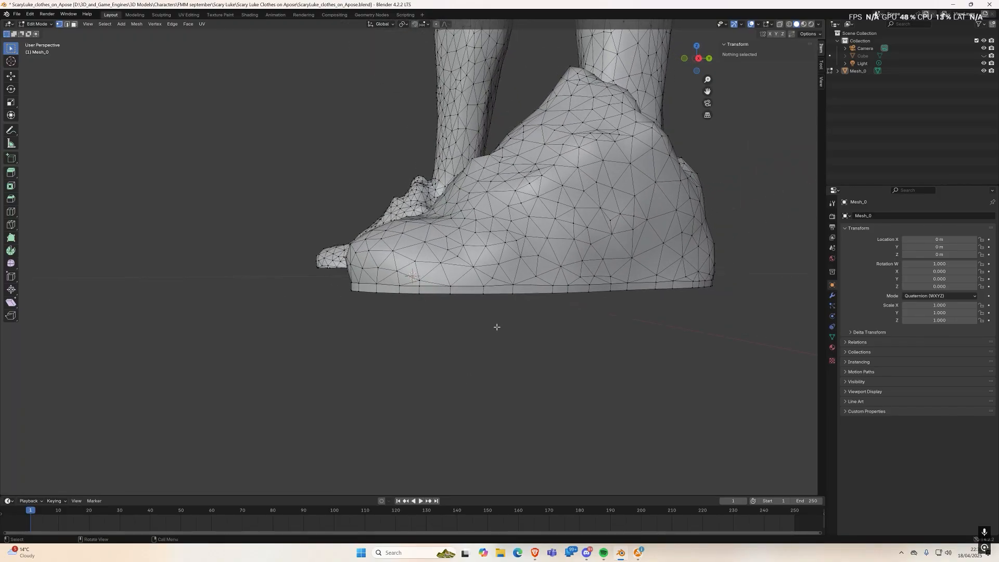
Step: Select the flattened open loop around the left shoe's sole and fill it with a face
alt+click(499, 294)
middle_drag(499, 294, 527, 346)
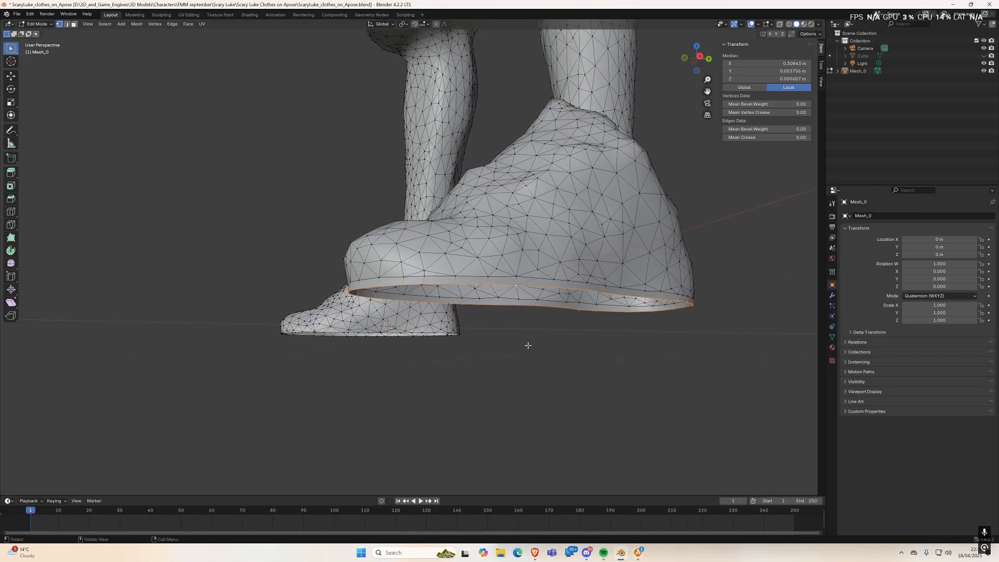
key(f)
click(529, 351)
Step: Merge the small triangle's vertices at center on the sole rim along the right shoe's inner midfoot
middle_drag(513, 370, 422, 377)
middle_drag(290, 348, 232, 337)
click(184, 307)
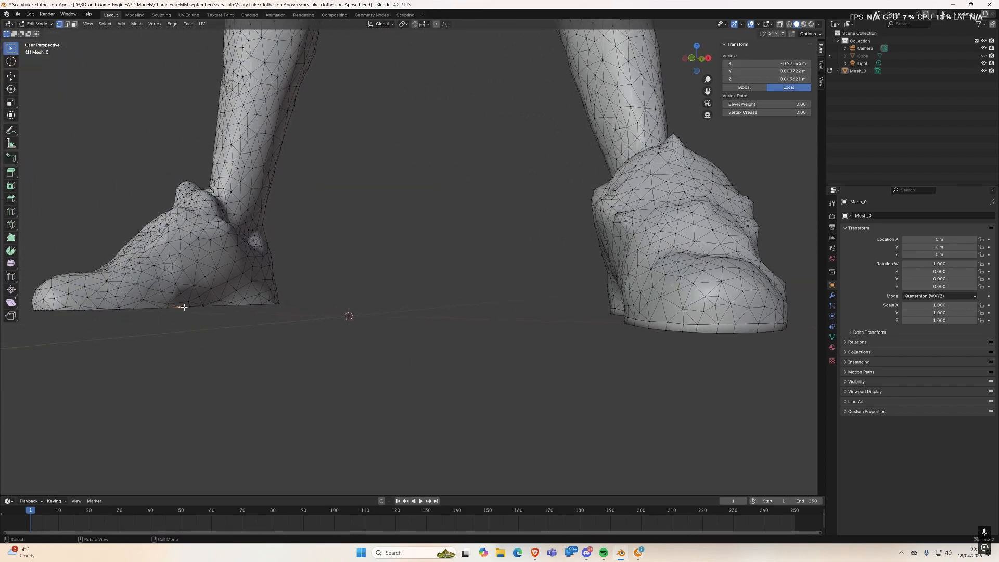
key(KP_Decimal)
scroll(208, 316, down, 9)
middle_drag(352, 342, 330, 349)
middle_drag(397, 277, 393, 276)
scroll(392, 276, up, 6)
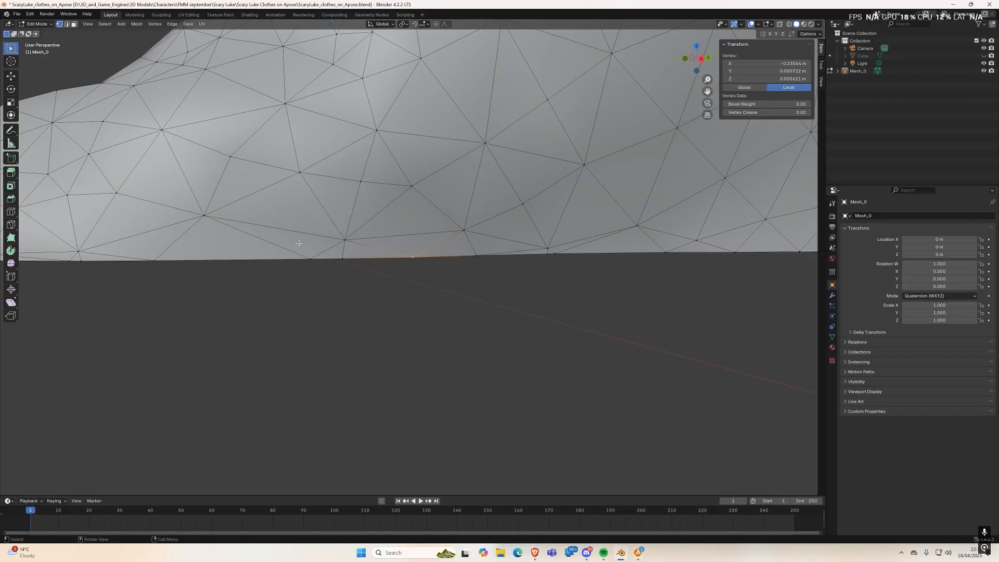
drag(300, 258, 364, 276)
key(m)
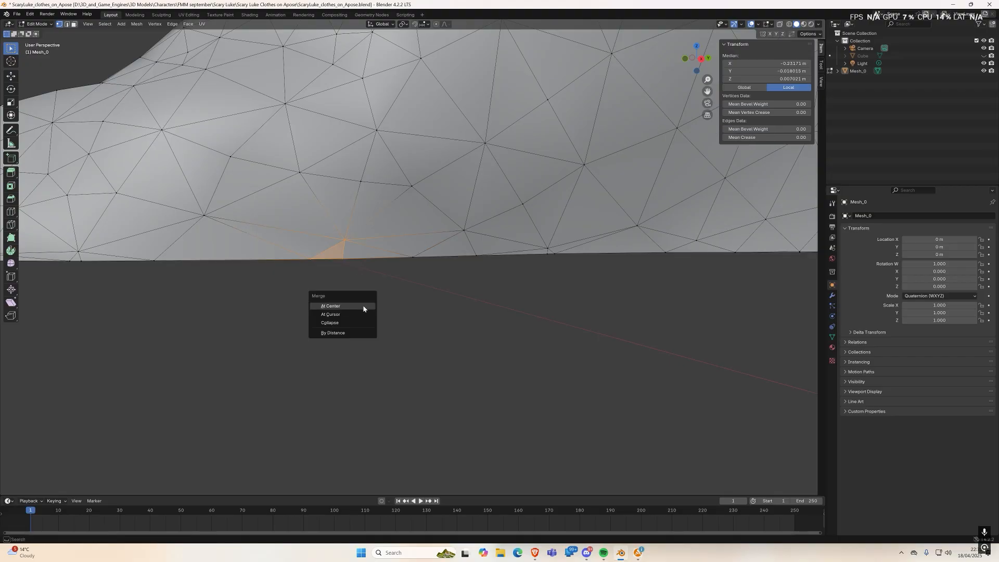
click(366, 305)
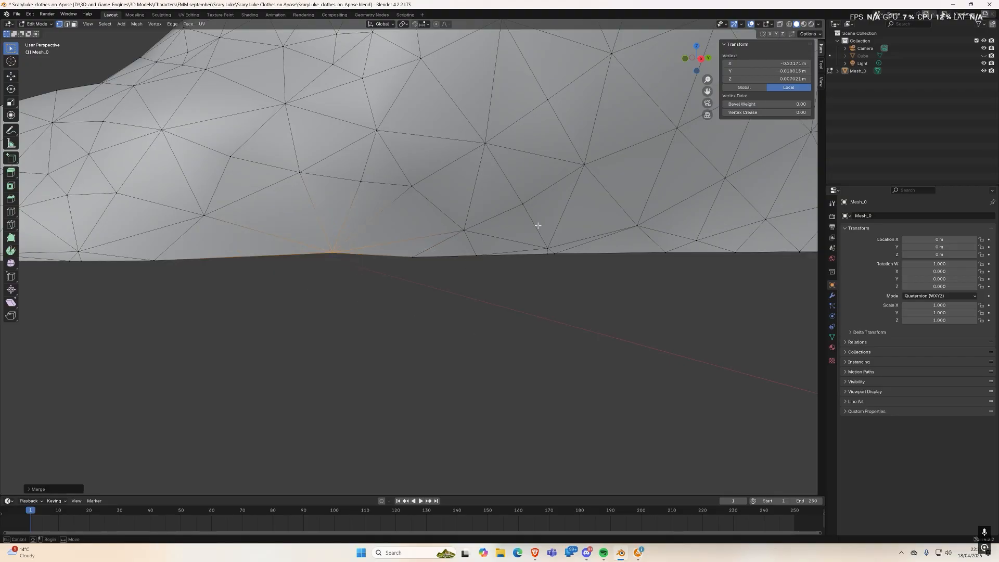
Step: Merge the next two groups of close rim vertices behind that point along the right shoe's inner midfoot
drag(533, 234, 586, 286)
key(m)
click(588, 299)
middle_drag(588, 343, 581, 345)
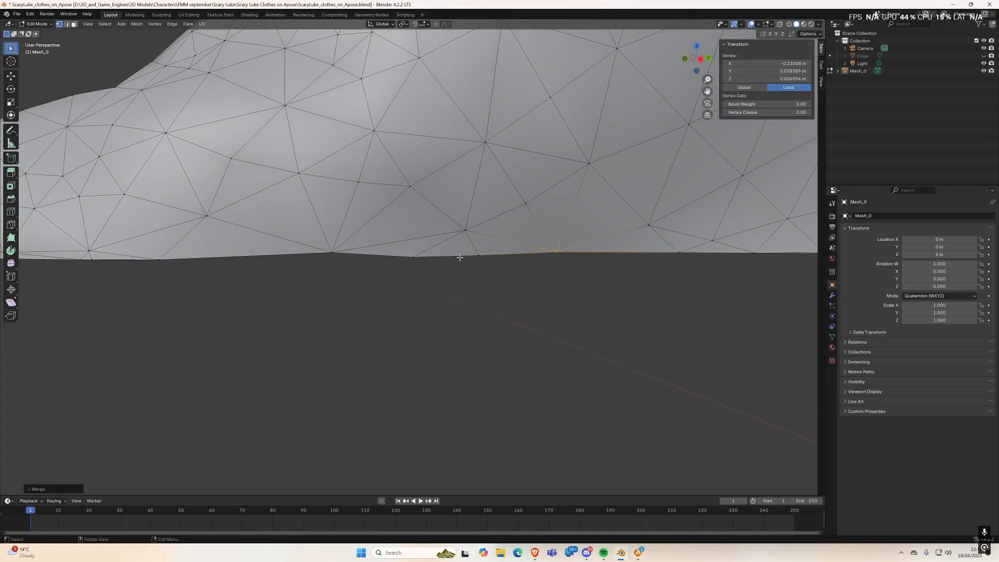
drag(401, 247, 495, 277)
key(m)
click(497, 286)
Step: Merge the close rim vertices along the inner rear side of the right shoe, from the midfoot toward the heel
middle_drag(615, 328, 514, 239)
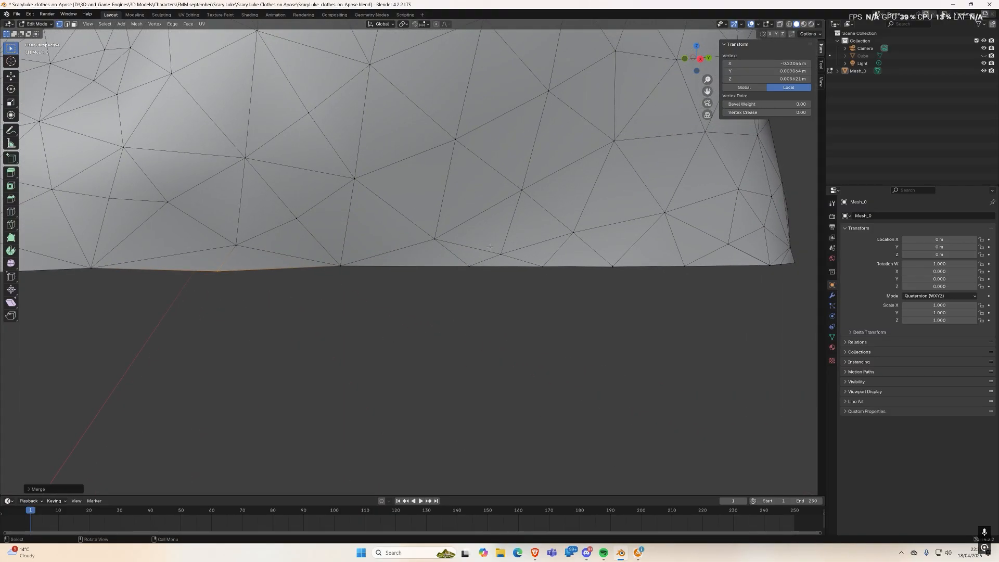
drag(535, 261, 619, 298)
click(624, 304)
key(m)
click(624, 305)
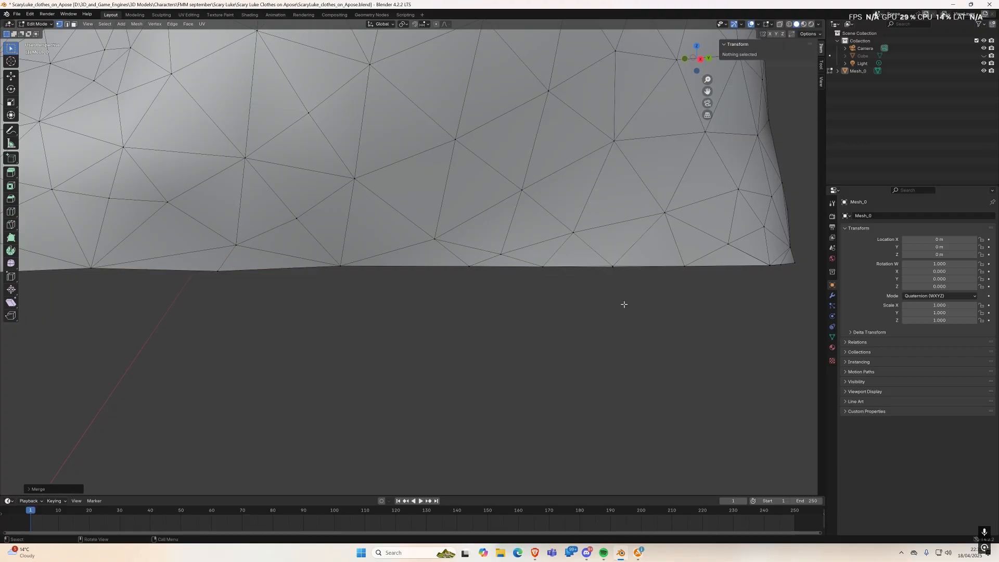
drag(460, 262, 553, 296)
middle_drag(702, 335, 499, 316)
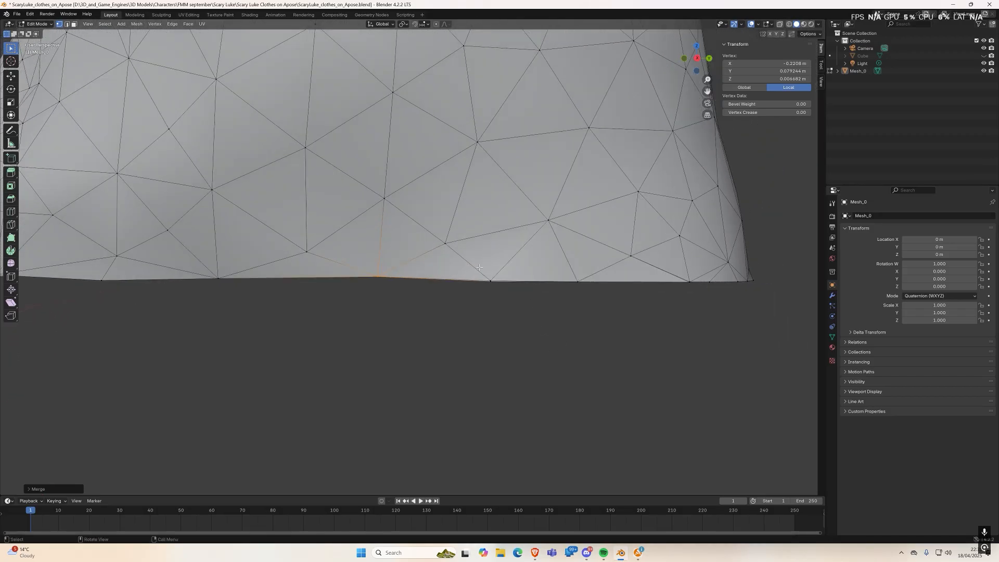
shift+drag(479, 267, 507, 303)
key(m)
click(507, 304)
middle_drag(594, 332, 580, 335)
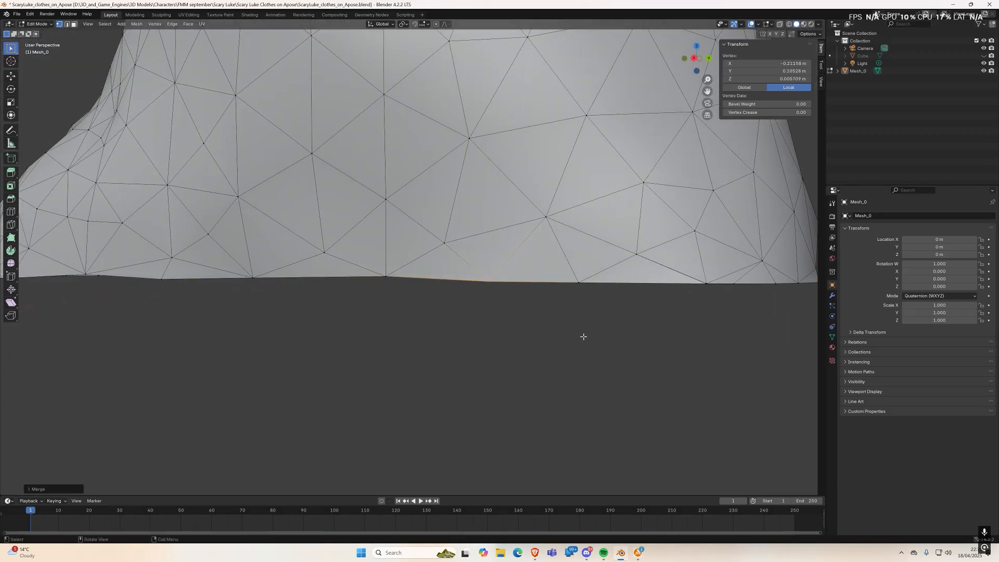
Step: Merge the close rim vertices at the inner heel of the right shoe, including those beside the dark shaded spot
middle_drag(692, 358, 541, 286)
drag(546, 272, 604, 301)
key(m)
click(603, 300)
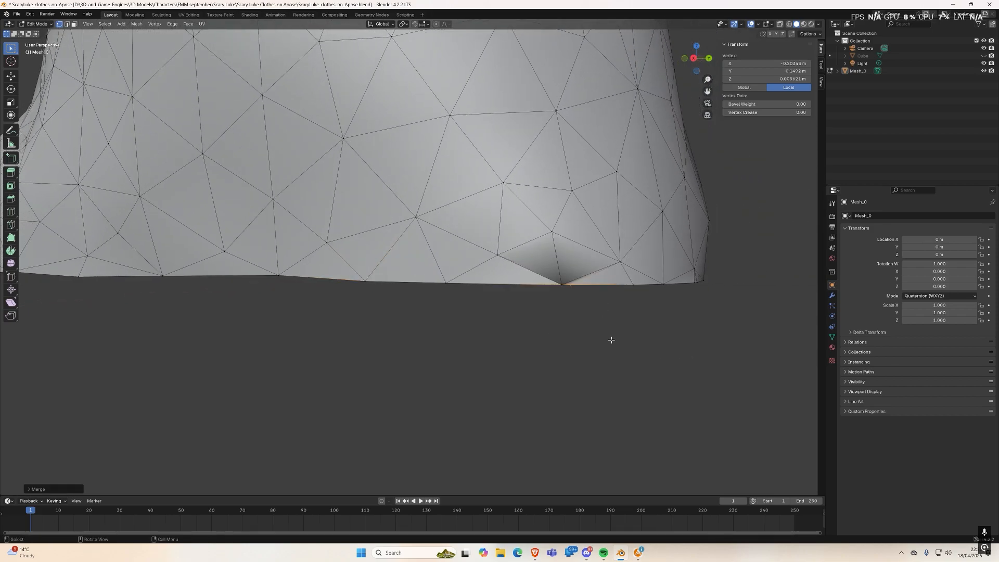
middle_drag(598, 327, 548, 338)
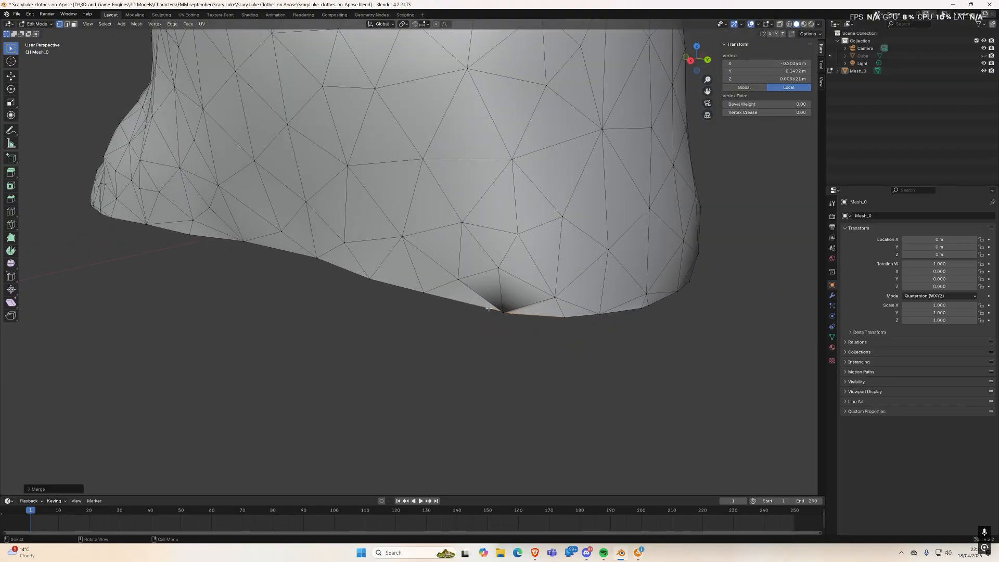
key(m)
click(536, 341)
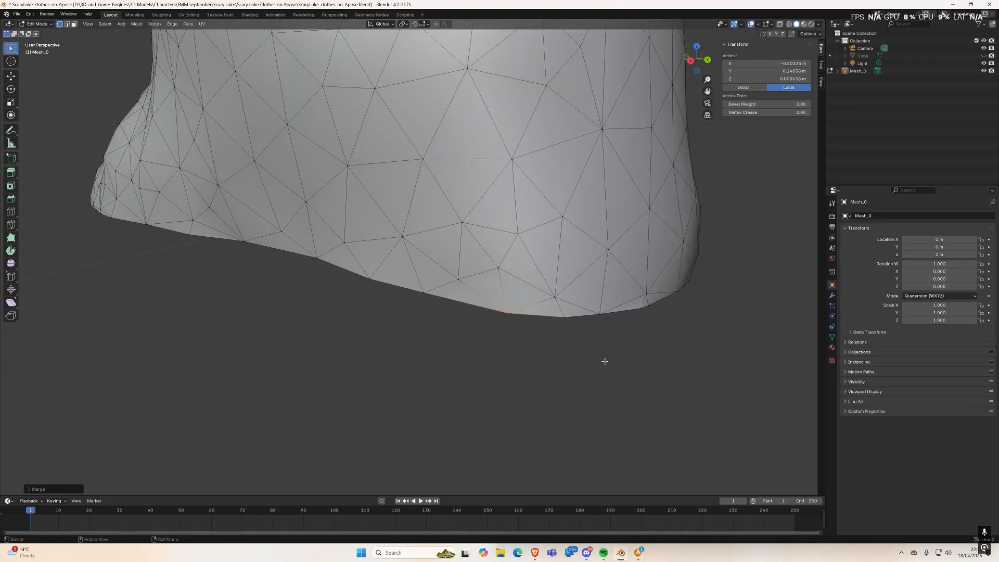
Step: Merge the close rim vertices around the back of the right shoe's heel, including the tiny triangle
middle_drag(598, 359, 596, 360)
drag(540, 316, 602, 346)
mouse_move(602, 346)
middle_down()
mouse_move(640, 357)
mouse_move(605, 332)
middle_up()
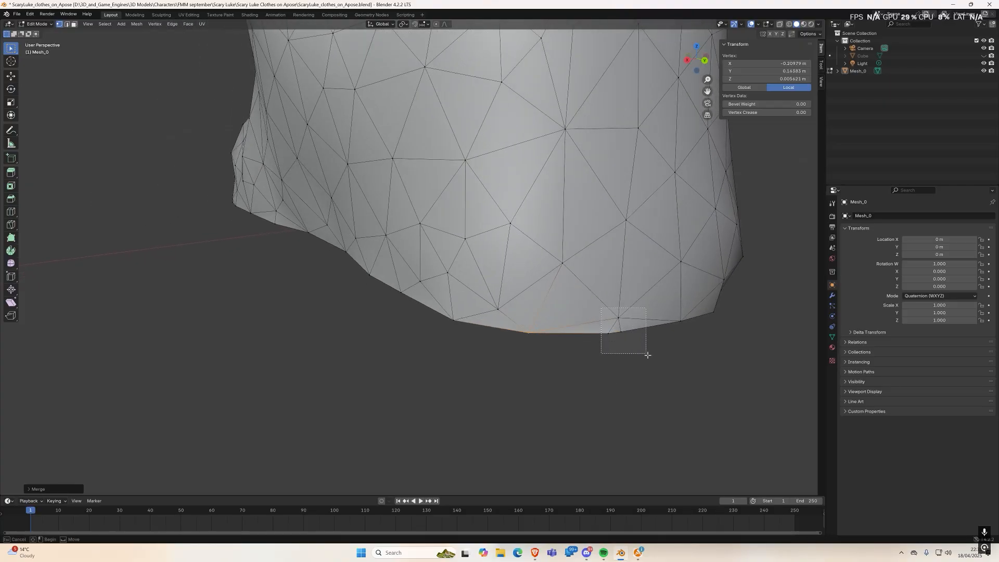
middle_drag(678, 382, 602, 361)
shift+click(589, 362)
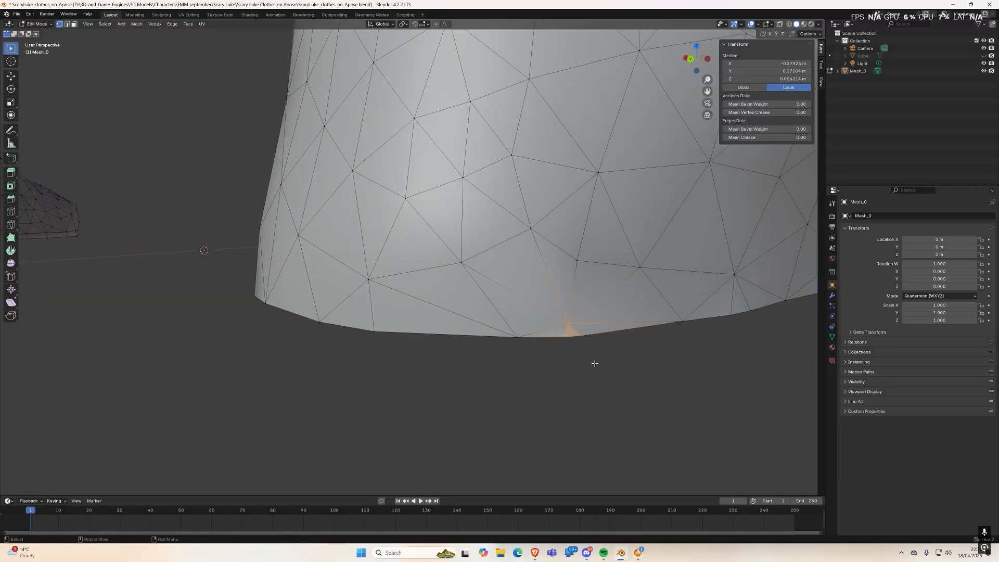
key(m)
click(594, 363)
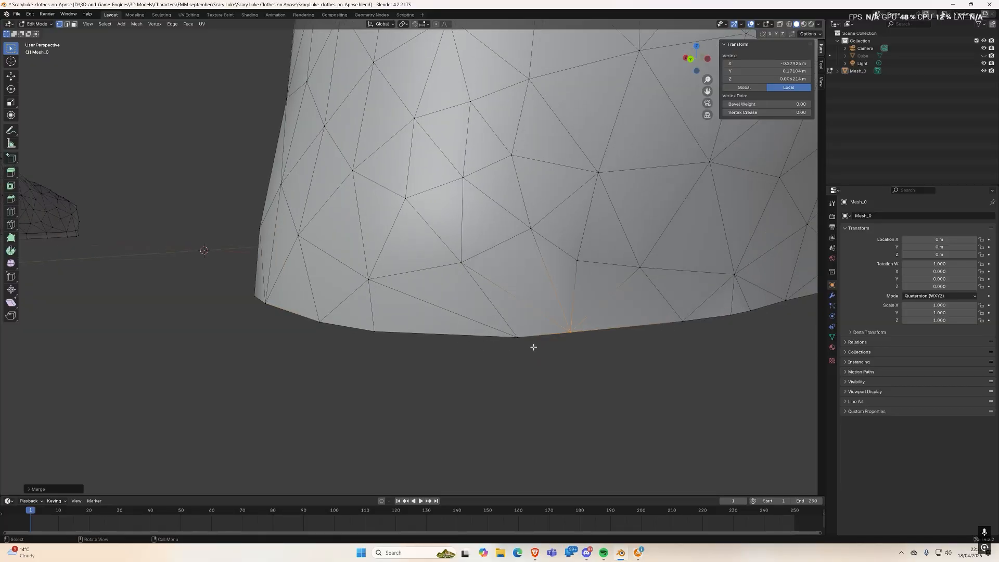
Step: Merge the short-edged vertex pair on the sole rim at the outer heel of the right shoe
middle_drag(637, 372, 593, 370)
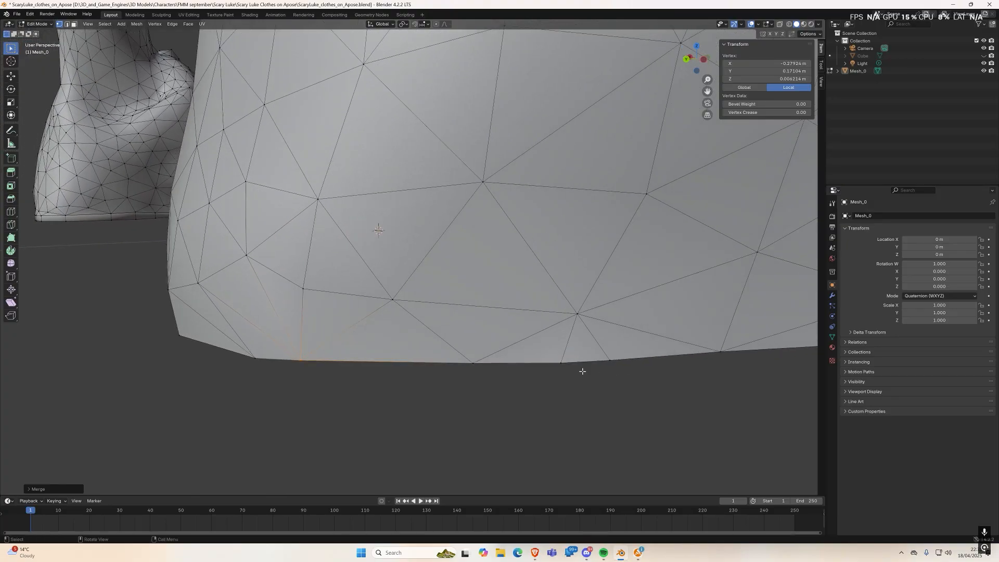
shift+click(617, 360)
key(m)
click(639, 401)
Step: Merge the close rim vertices along the outer forefoot of the right shoe
middle_drag(650, 405, 668, 435)
middle_drag(712, 397, 701, 360)
scroll(702, 364, up, 3)
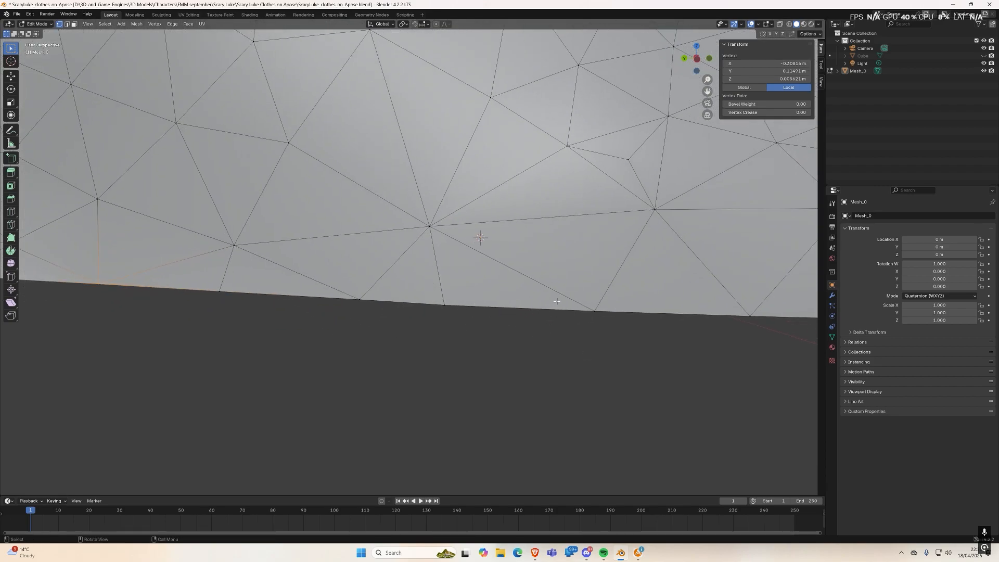
scroll(695, 335, down, 3)
middle_drag(696, 334, 630, 358)
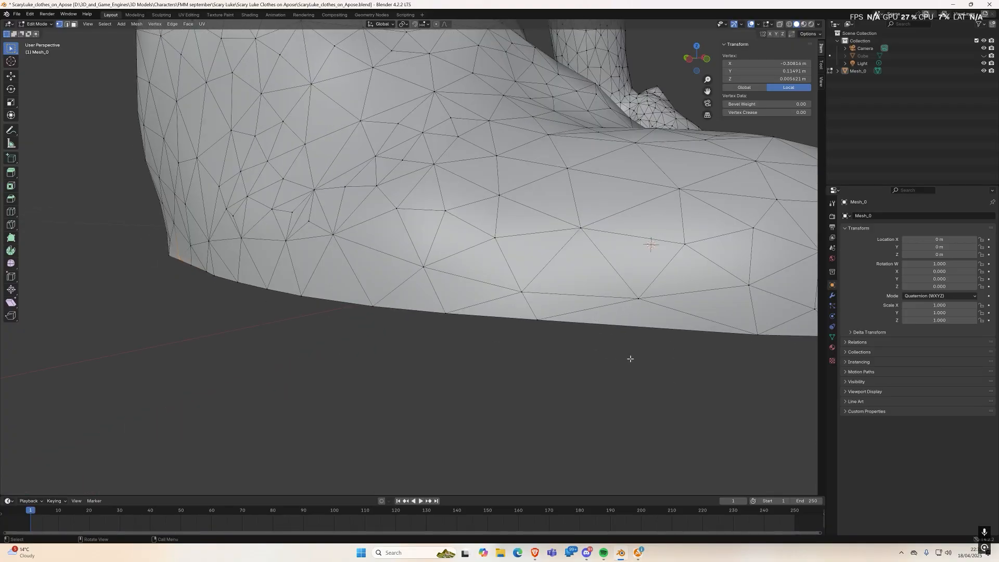
shift+click(551, 323)
key(m)
click(571, 350)
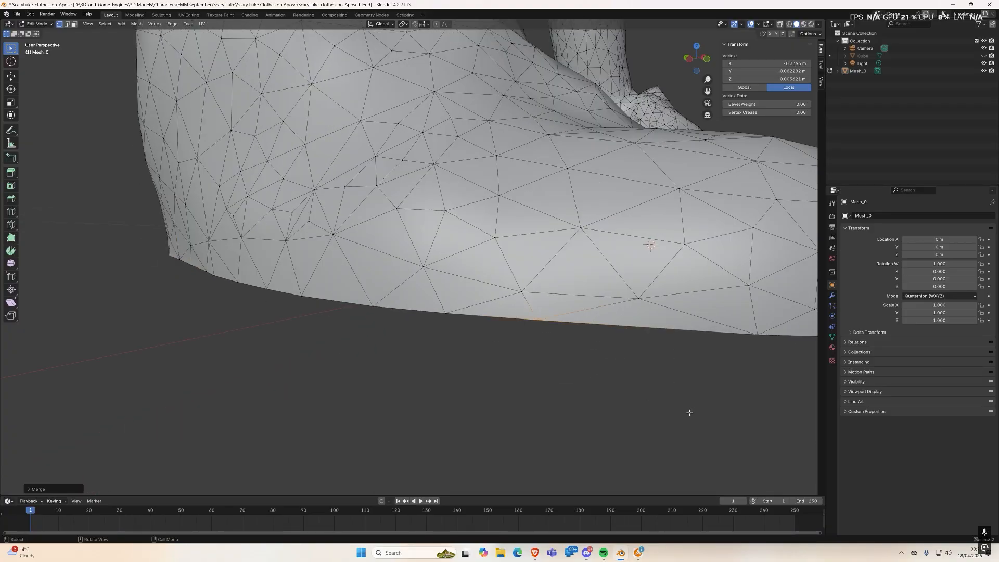
Step: Merge the small triangle on the inner toe corner of the right shoe and the close rim vertices next to it
scroll(688, 411, down, 3)
middle_drag(703, 408, 555, 344)
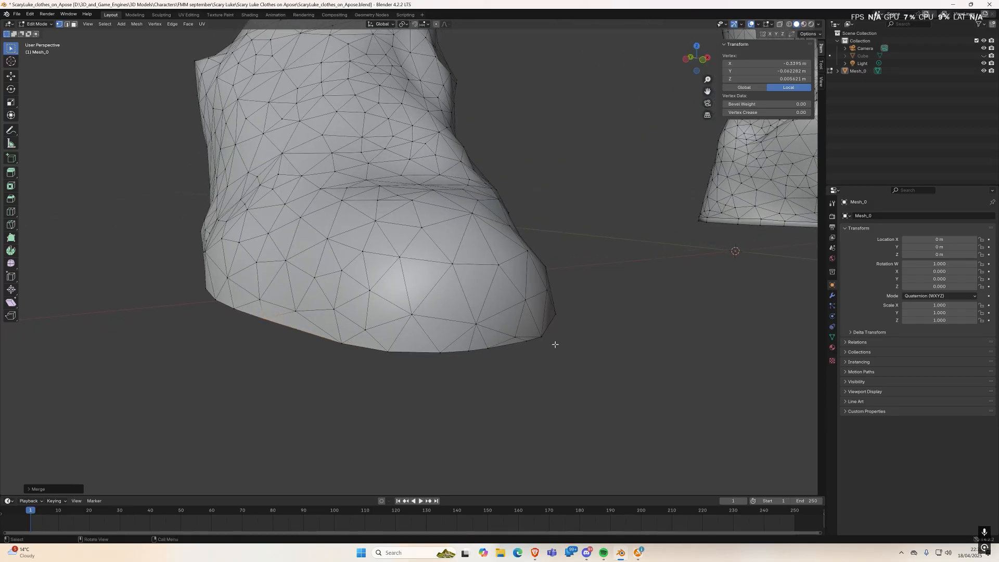
drag(510, 332, 551, 349)
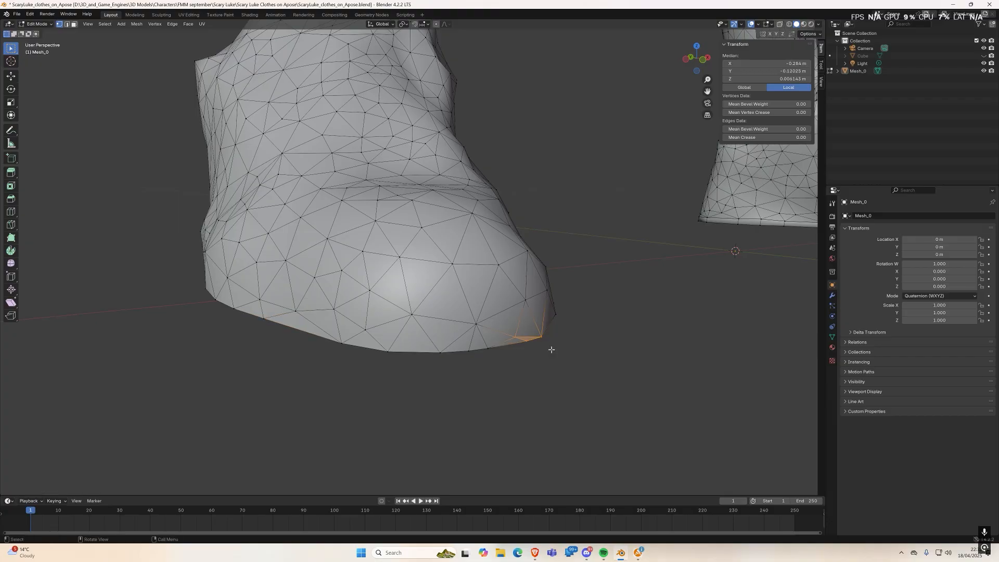
key(m)
click(564, 372)
middle_drag(560, 374, 520, 367)
drag(458, 360, 494, 381)
key(m)
click(495, 379)
Step: Merge another group of close rim vertices along the right shoe's toe area
middle_drag(550, 397, 520, 394)
middle_drag(344, 355, 370, 362)
drag(404, 352, 477, 373)
key(m)
click(476, 371)
Step: Merge two more groups of close rim vertices along the inner forefoot of the right shoe
middle_drag(372, 364, 411, 375)
drag(200, 277, 241, 302)
key(m)
click(241, 302)
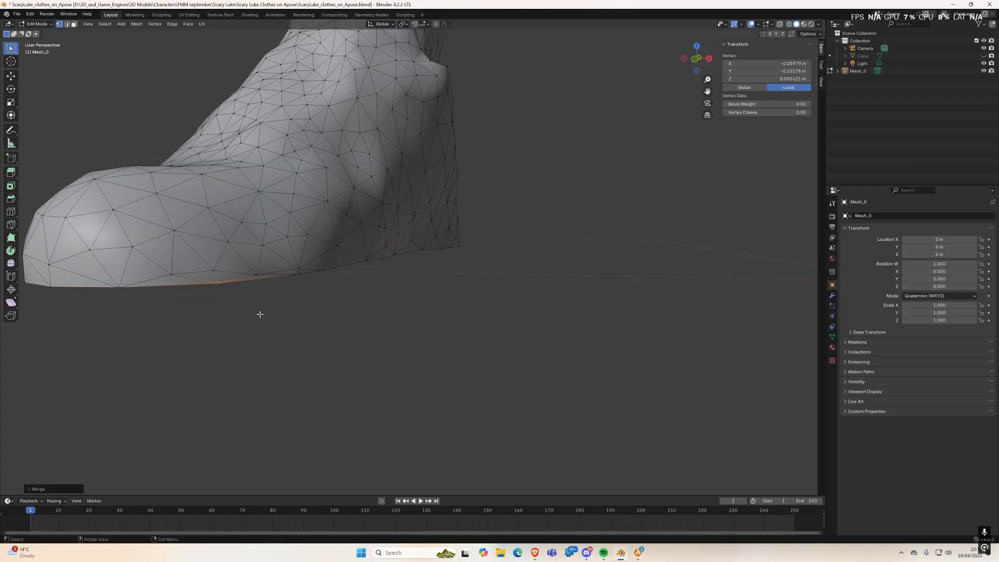
drag(291, 265, 315, 292)
key(m)
click(312, 305)
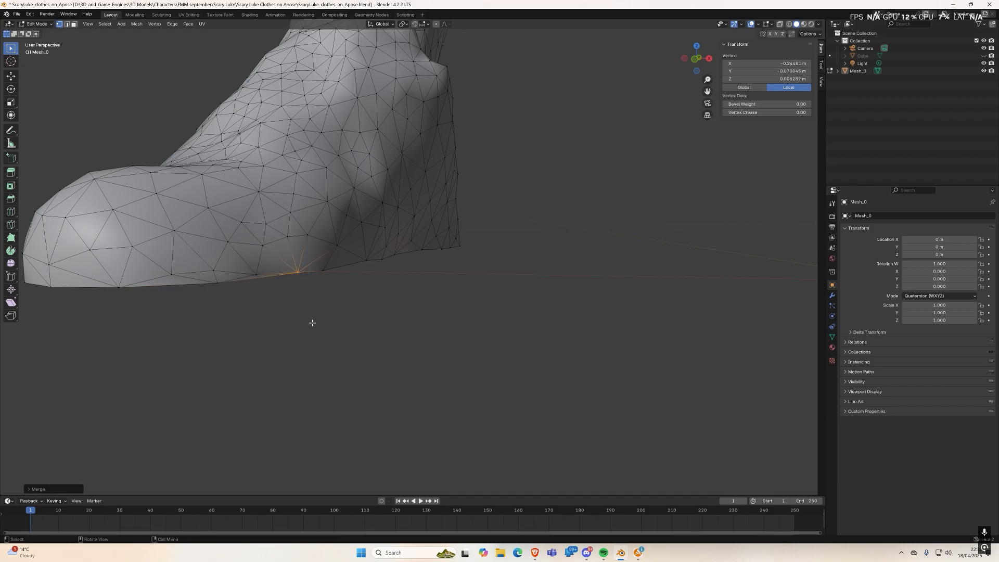
Step: Merge the close vertices beside the thin triangle on the inner forefoot rim of the right shoe
click(256, 275)
scroll(256, 275, up, 6)
middle_drag(257, 275, 344, 307)
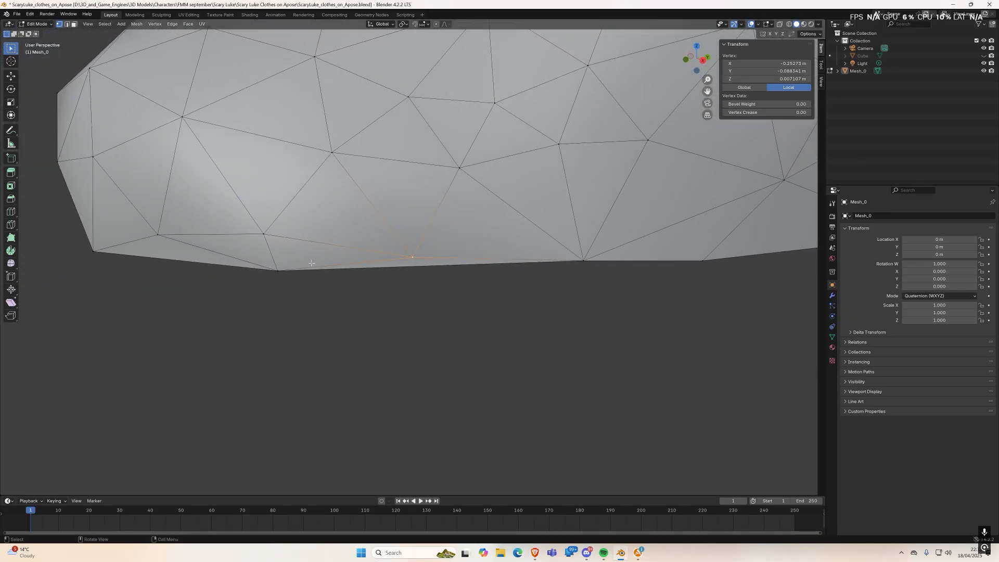
drag(263, 248, 435, 312)
key(m)
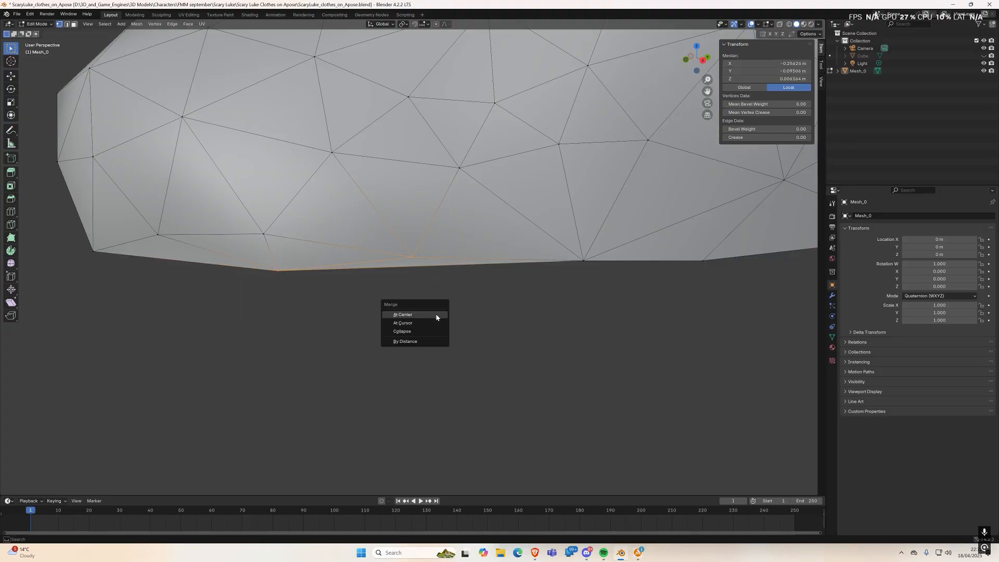
click(438, 322)
Step: Merge the neighboring close rim vertices farther back on the inner forefoot of the right shoe
middle_drag(441, 329, 345, 291)
drag(330, 239, 410, 278)
key(m)
click(411, 278)
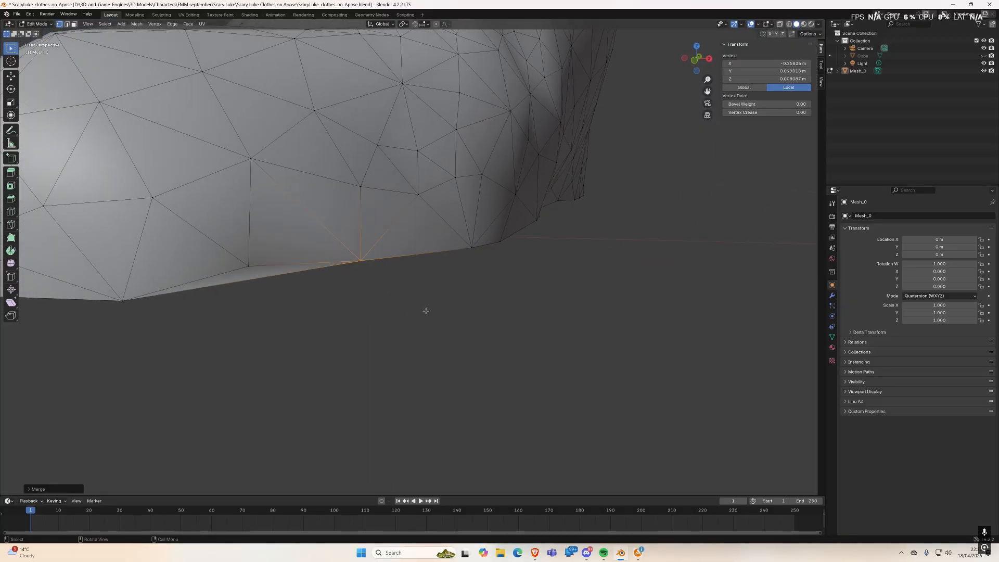
Step: Move the merged rim vertex on the inner forefoot of the right shoe down level with the neighboring rim vertices
scroll(425, 311, down, 3)
middle_drag(423, 310, 376, 311)
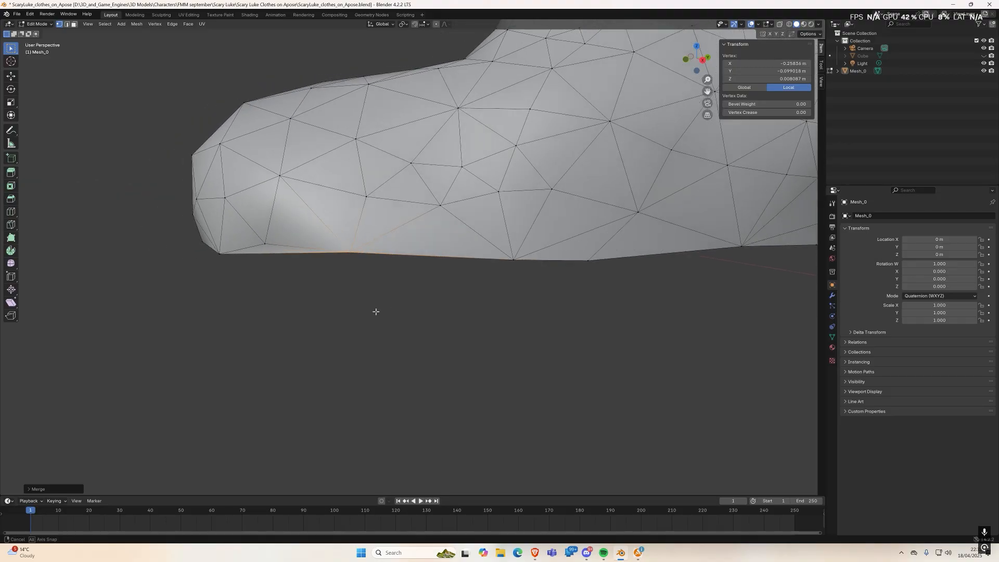
key(g)
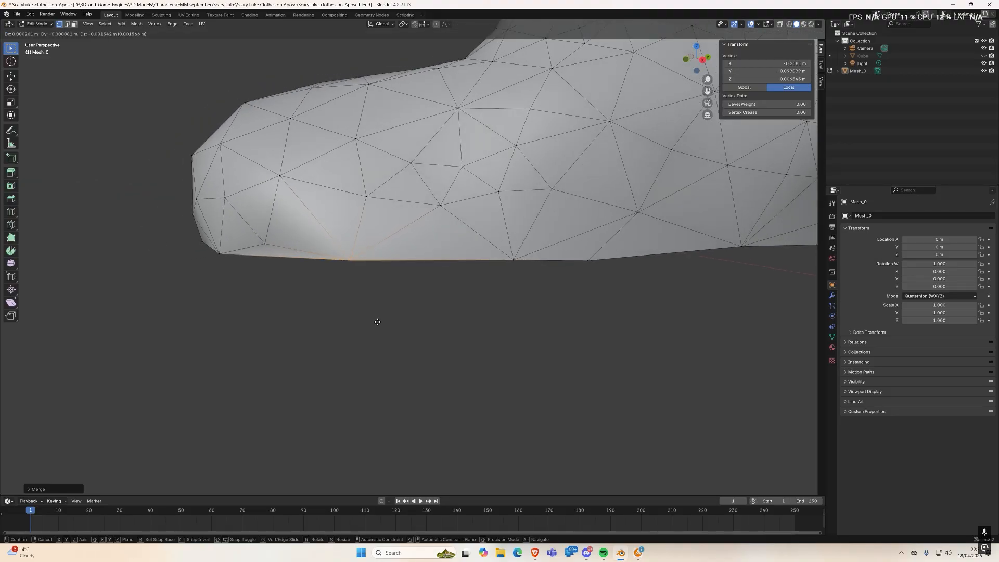
click(377, 323)
Step: Cut a short edge with the Knife from the low vertex near the right shoe's toe down to the open rim
key(k)
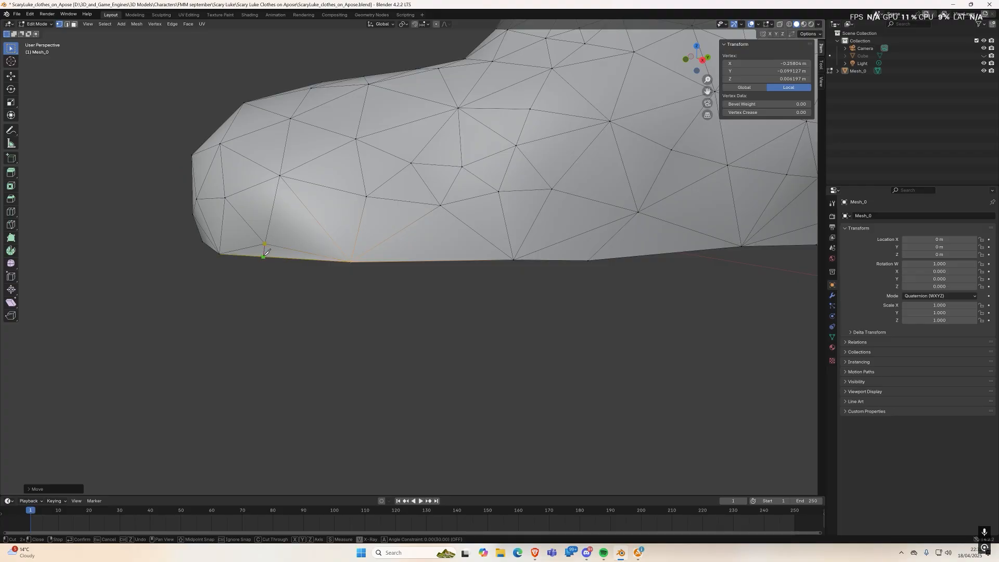
key(Return)
click(319, 359)
middle_drag(288, 328, 274, 289)
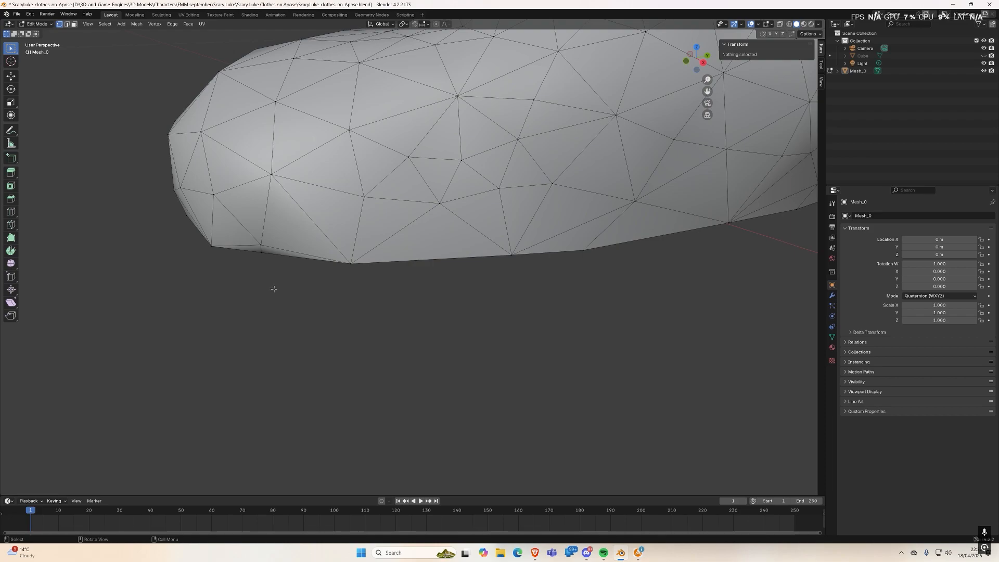
Step: Move the newly cut rim vertex outward so the right shoe's inner toe outline curves smoothly
click(261, 257)
middle_drag(218, 319, 270, 326)
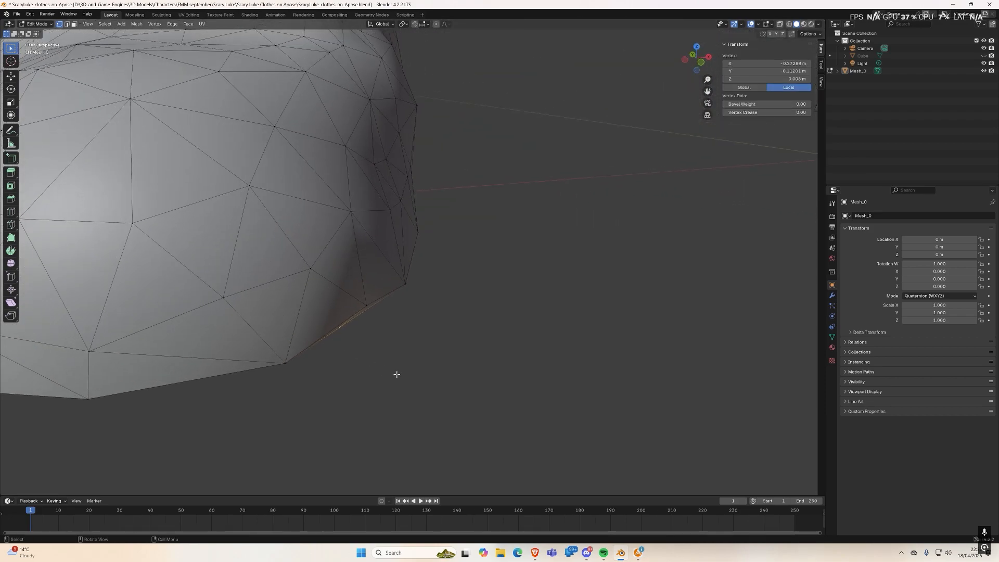
key(g)
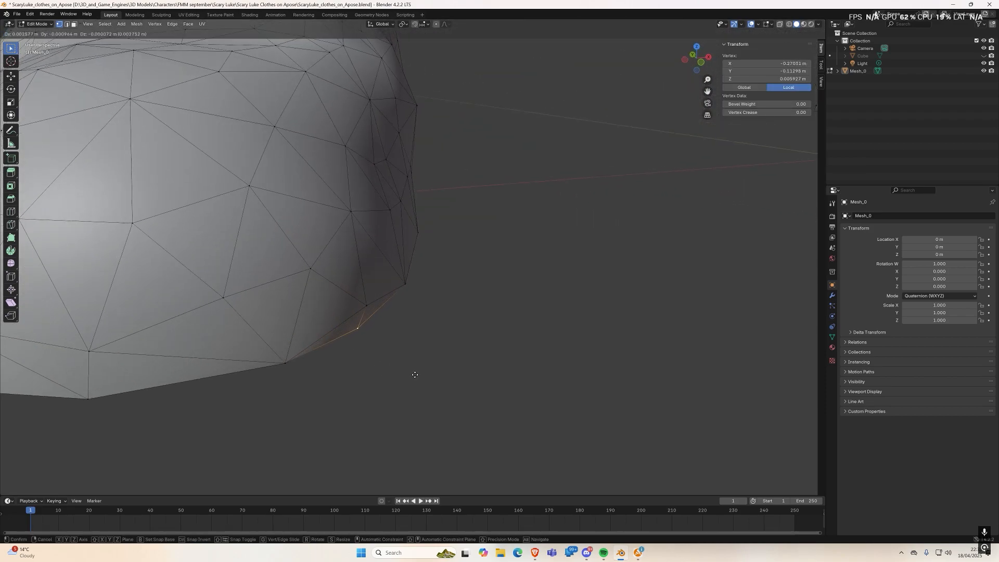
click(501, 402)
middle_drag(501, 403, 446, 396)
middle_drag(518, 394, 610, 413)
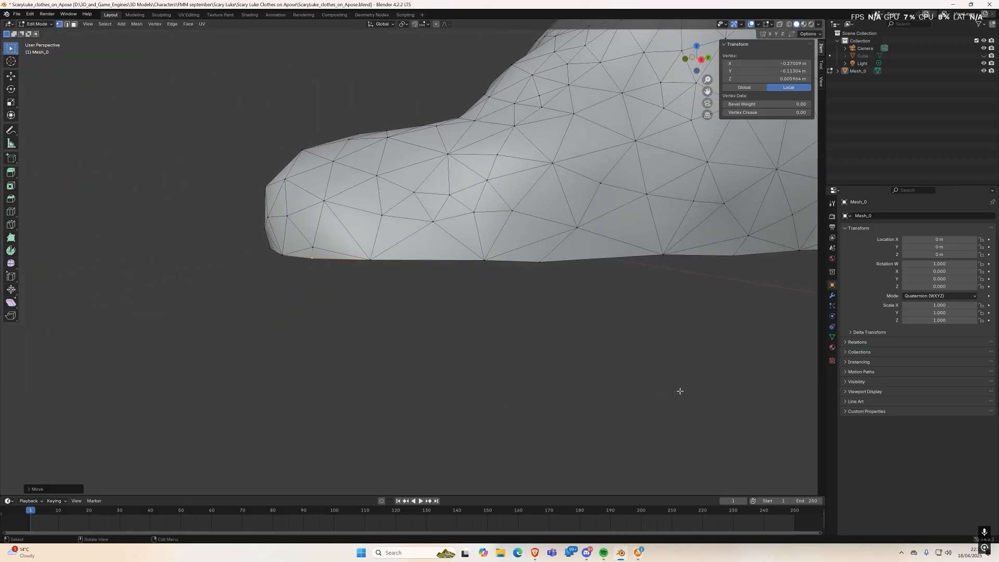
middle_drag(657, 390, 656, 336)
key(KP_1)
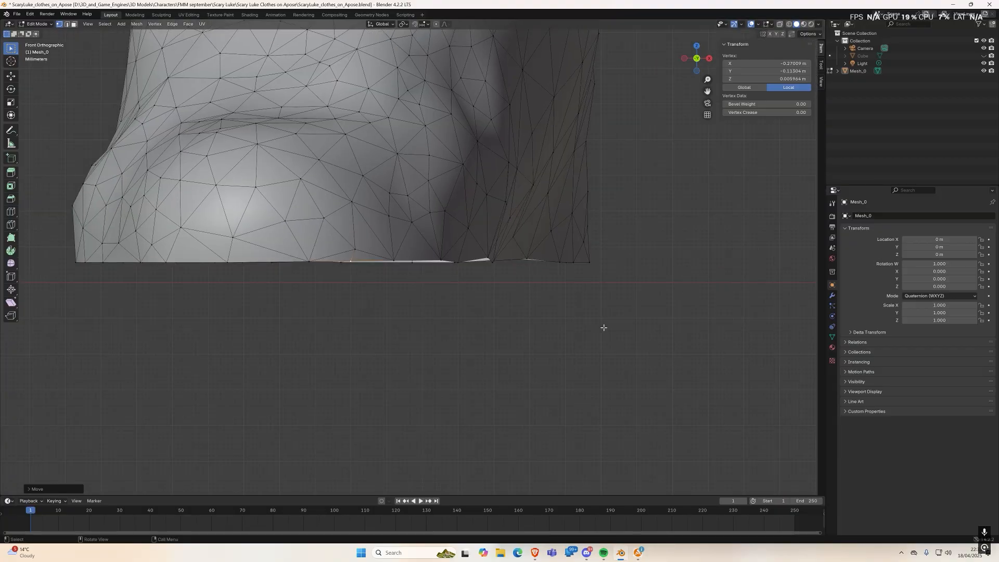
ctrl+click(243, 263)
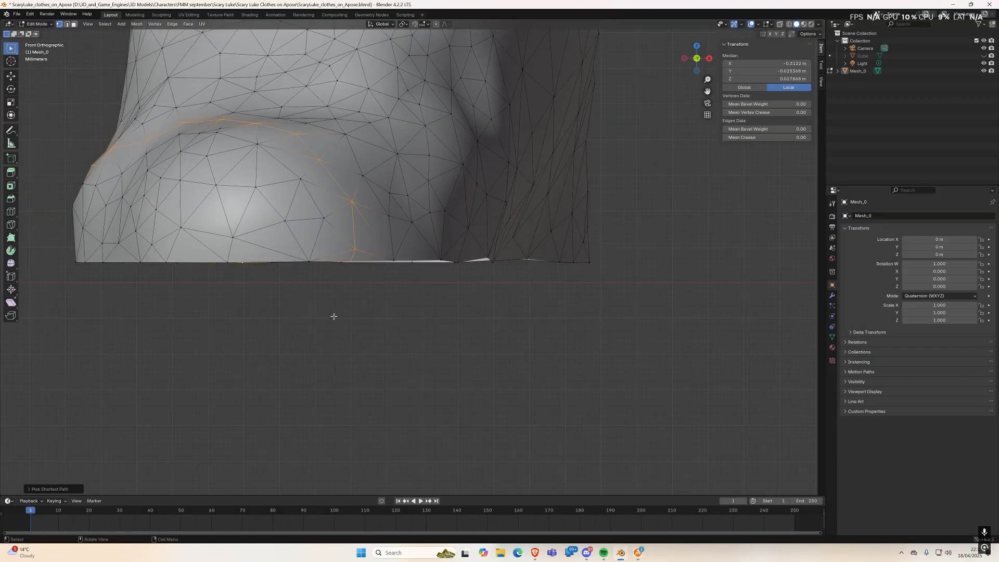
middle_drag(351, 342, 328, 350)
click(327, 350)
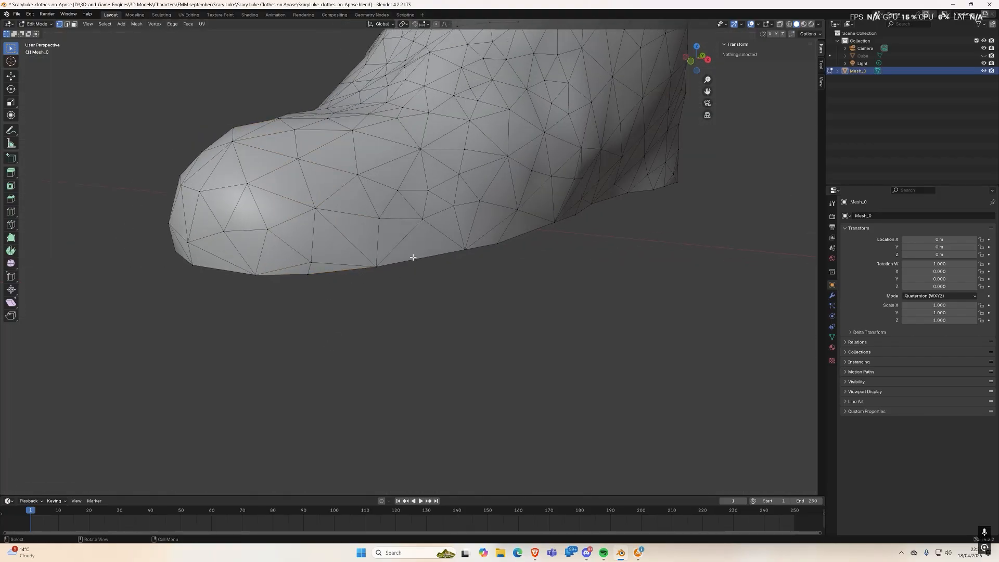
Step: Select the right shoe's entire open bottom rim and extrude it about 5 mm down toward the ground line
ctrl+click(375, 269)
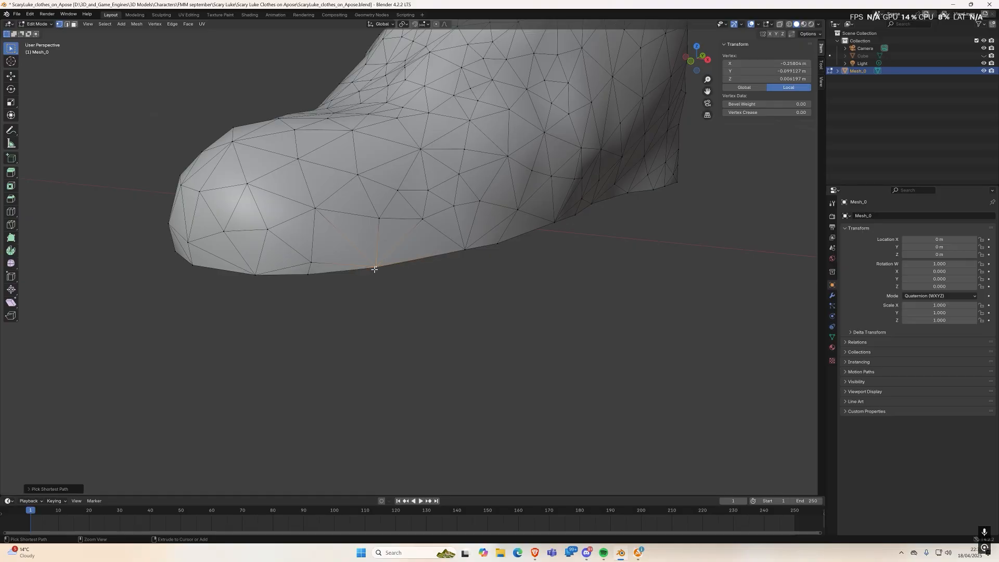
alt+click(412, 261)
middle_drag(421, 341, 419, 330)
key(KP_1)
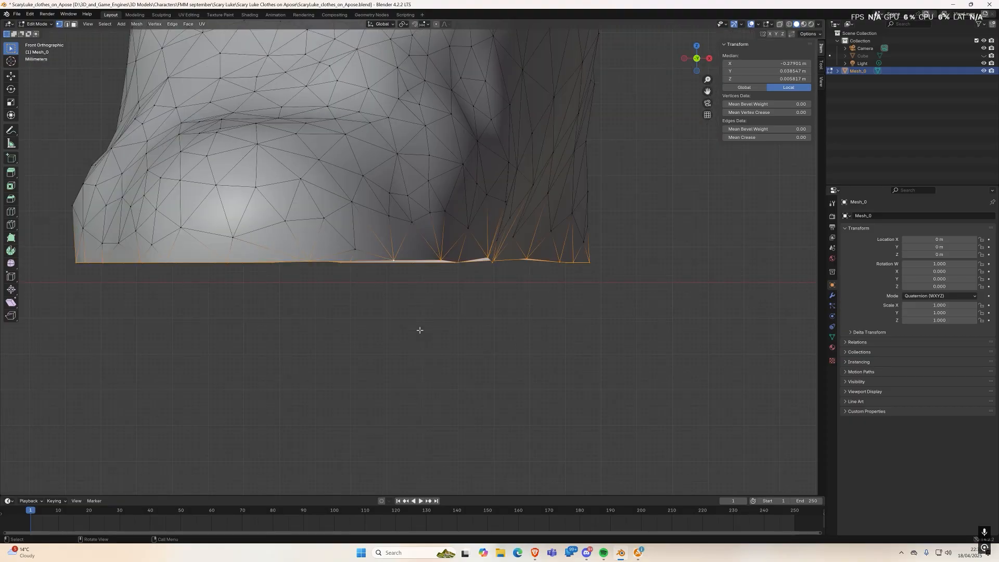
key(g)
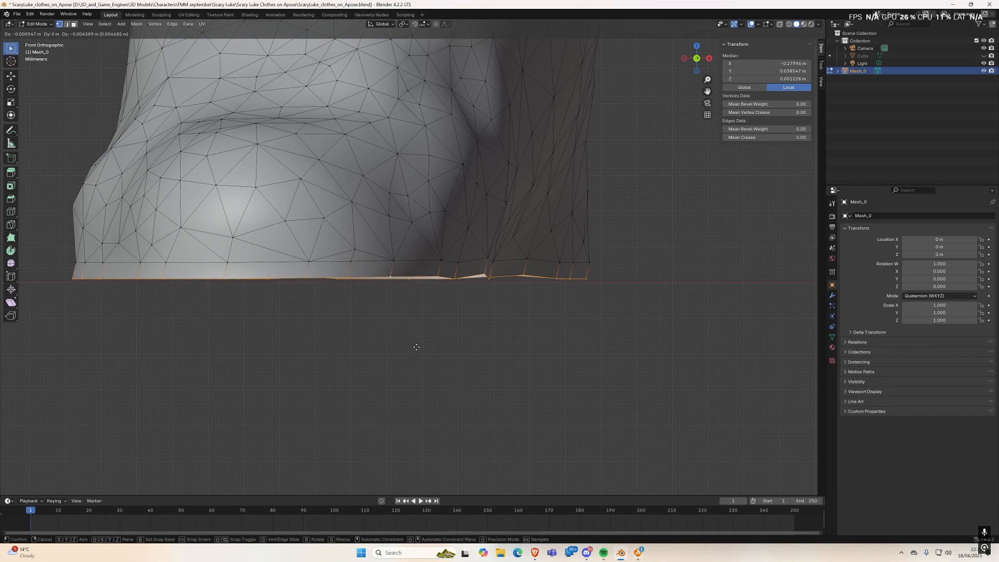
click(416, 350)
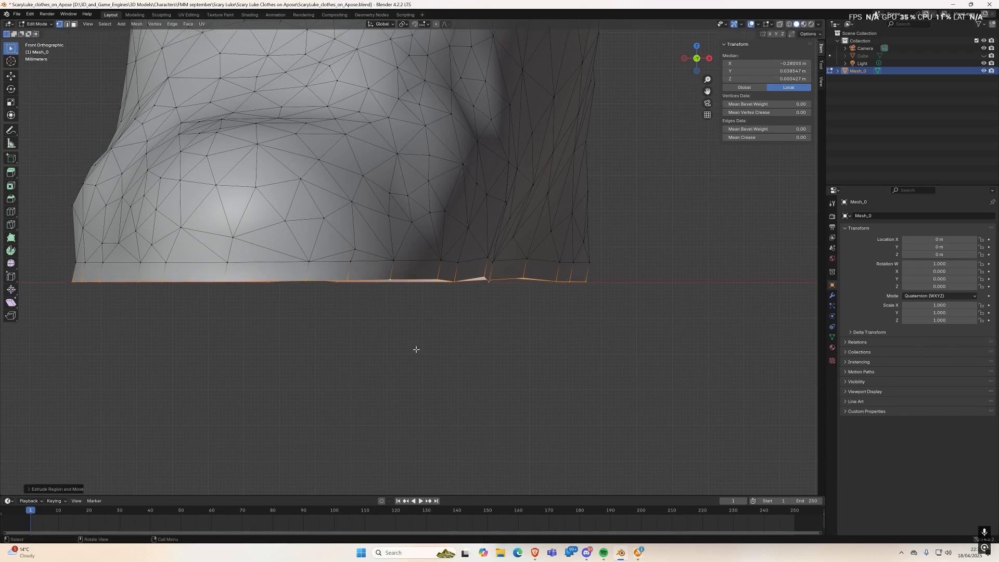
Step: Flatten the extruded rim along Z and move it onto the ground line, aligned beneath the rim above
key(s)
key(z)
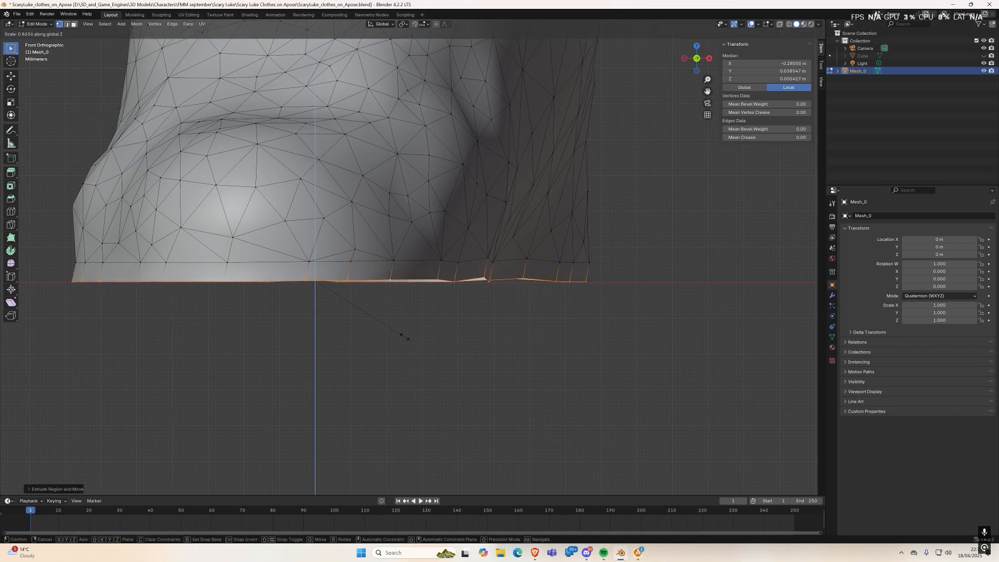
click(314, 282)
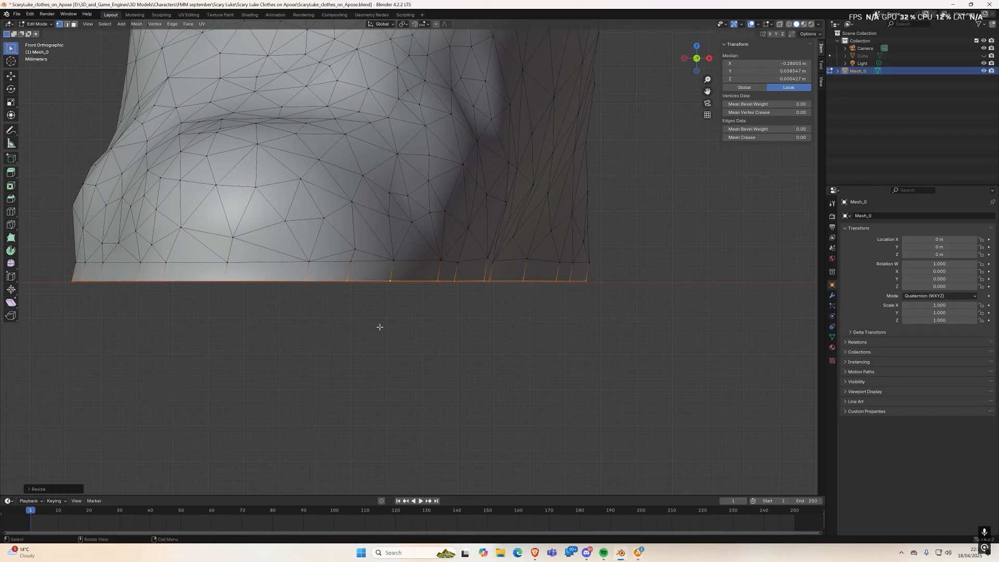
key(g)
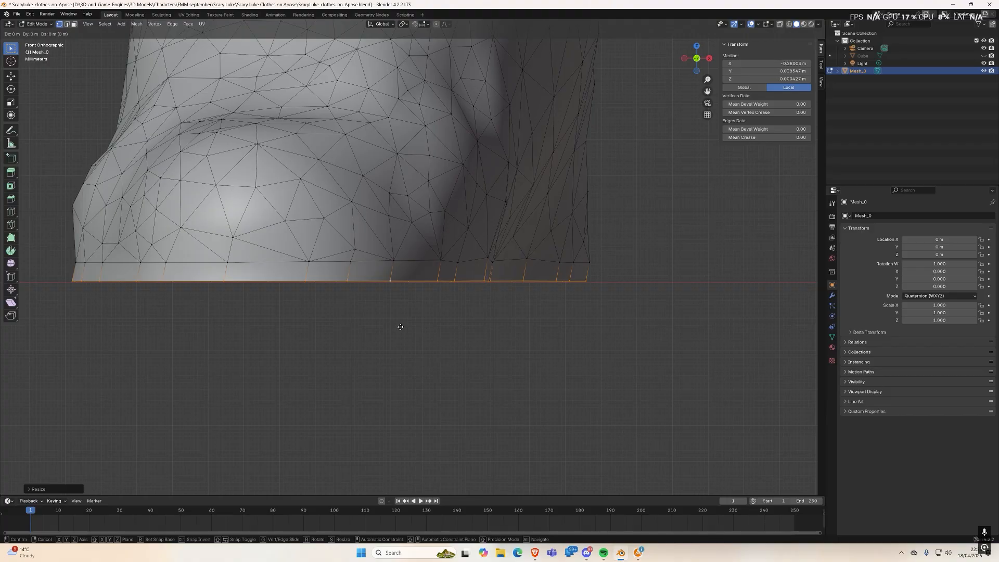
click(400, 327)
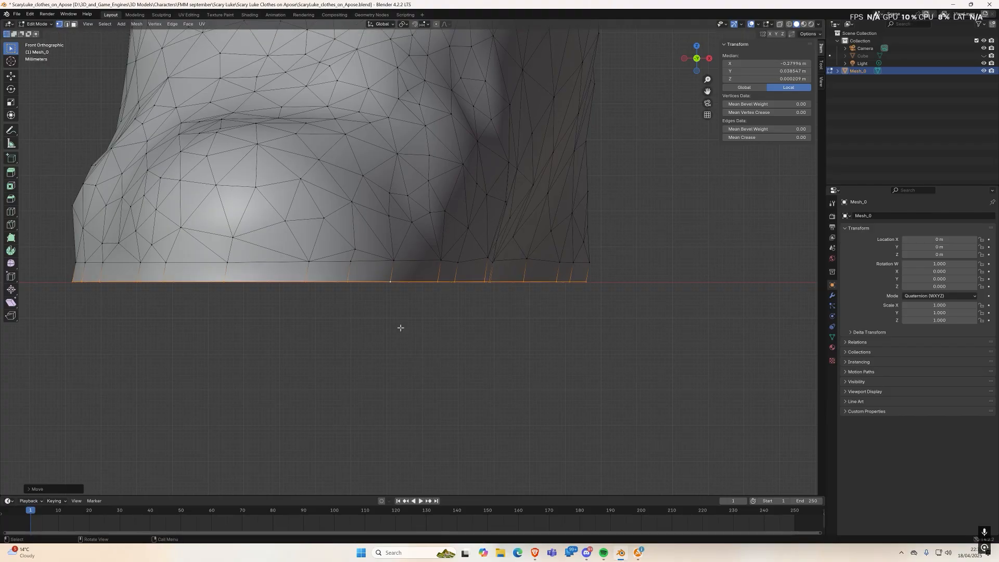
key(g)
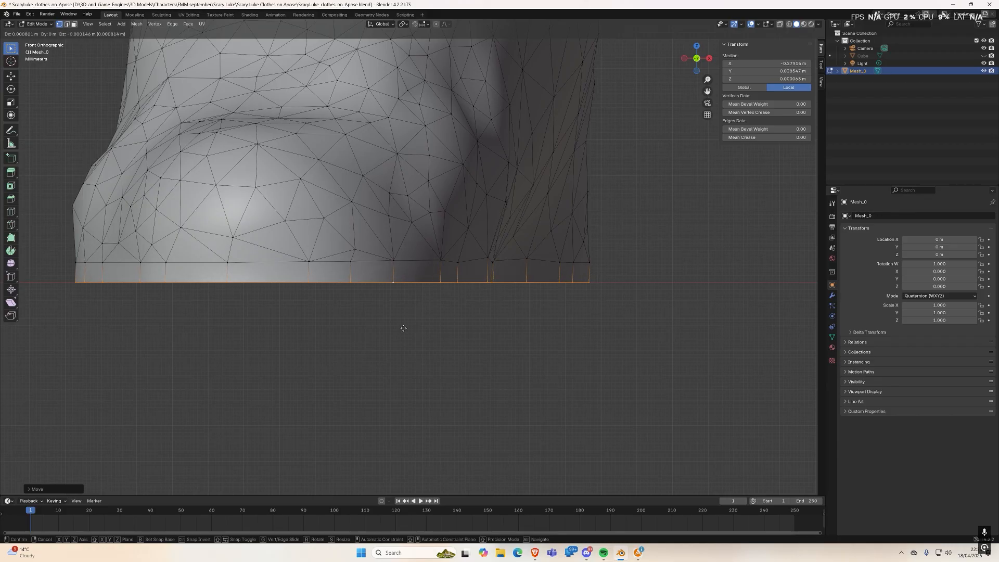
Step: Scale the right shoe's bottom loop inward to about 0.95 to taper the sole edge
key(s)
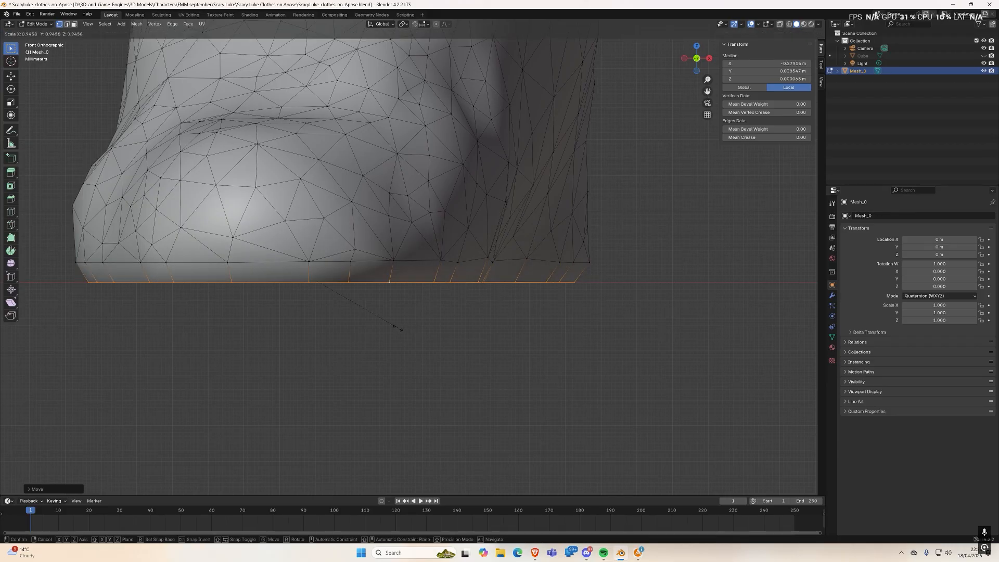
click(398, 328)
click(481, 364)
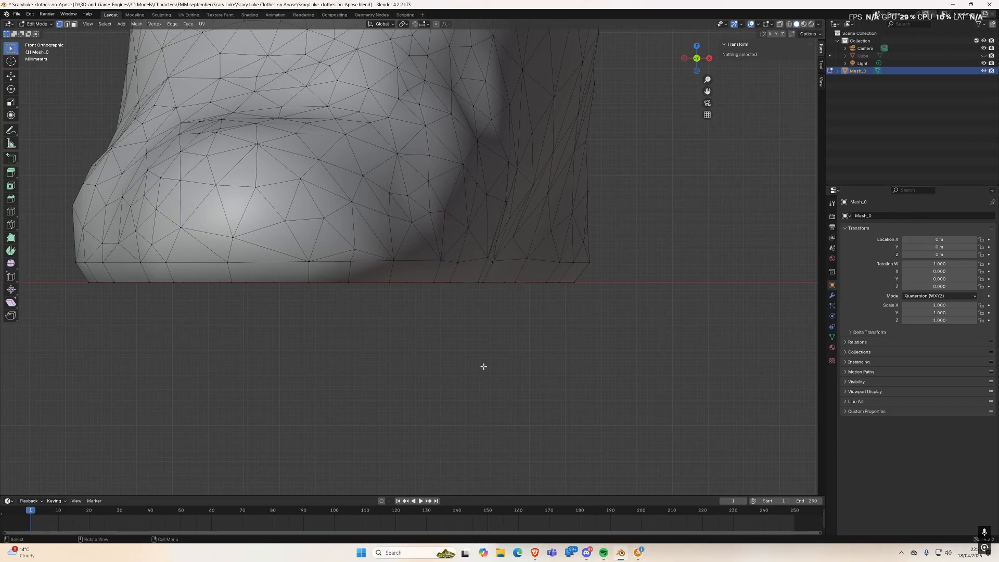
middle_drag(451, 361, 421, 343)
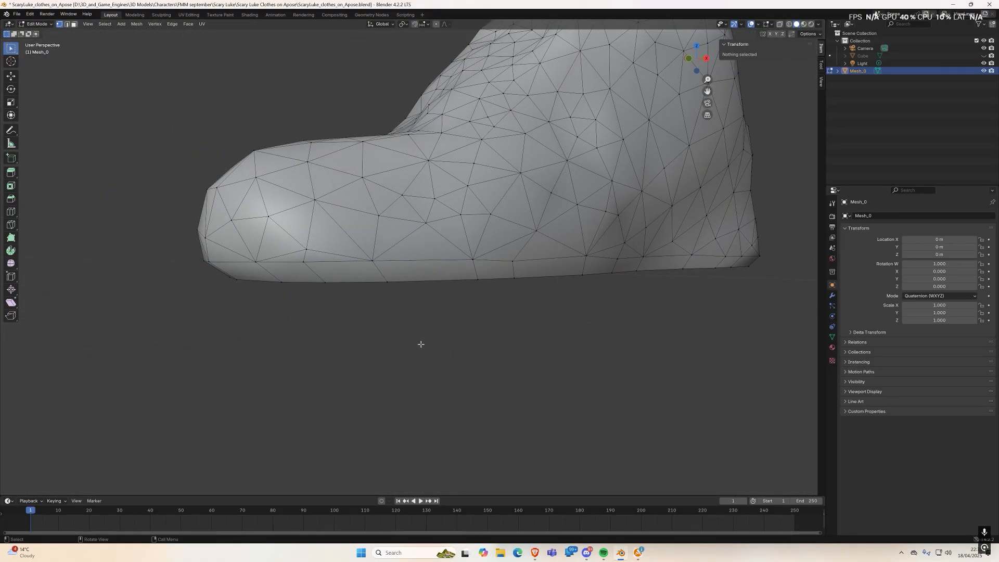
Step: Close the right shoe's sole by filling its bottom loop with a face, and save the file
alt+click(420, 282)
key(f)
middle_drag(455, 335, 485, 306)
scroll(485, 306, down, 1)
middle_drag(424, 375, 524, 391)
click(494, 390)
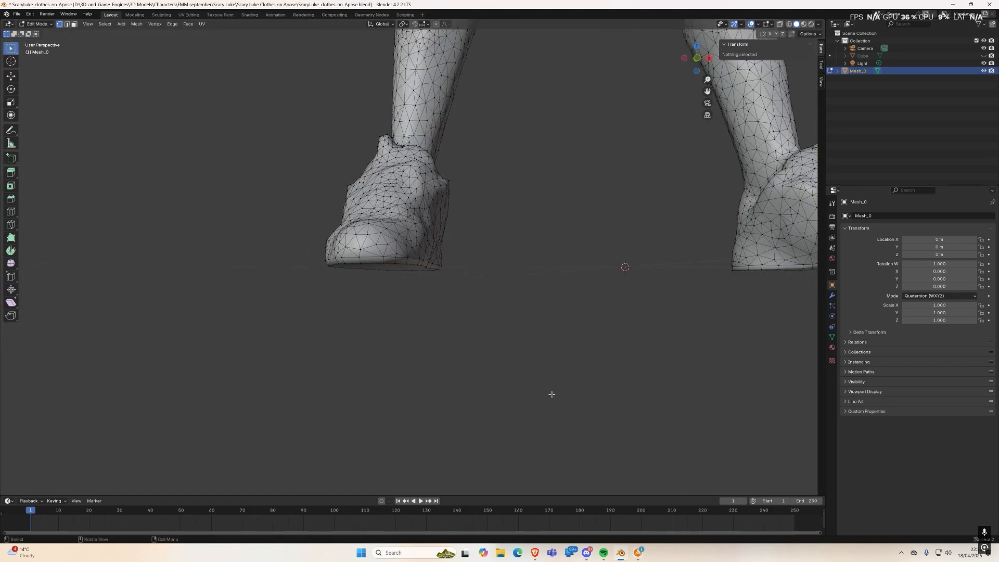
key(ctrl+s)
Step: Examine the whole character's surface in Object Mode and its mesh density in Edit Mode
scroll(594, 379, down, 3)
middle_drag(611, 364, 616, 346)
scroll(611, 346, down, 3)
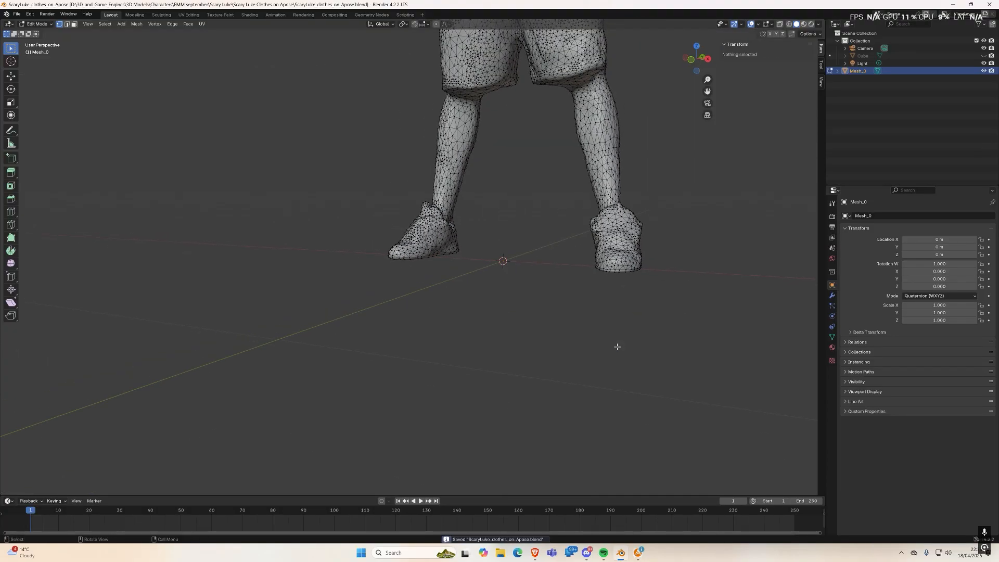
key(Tab)
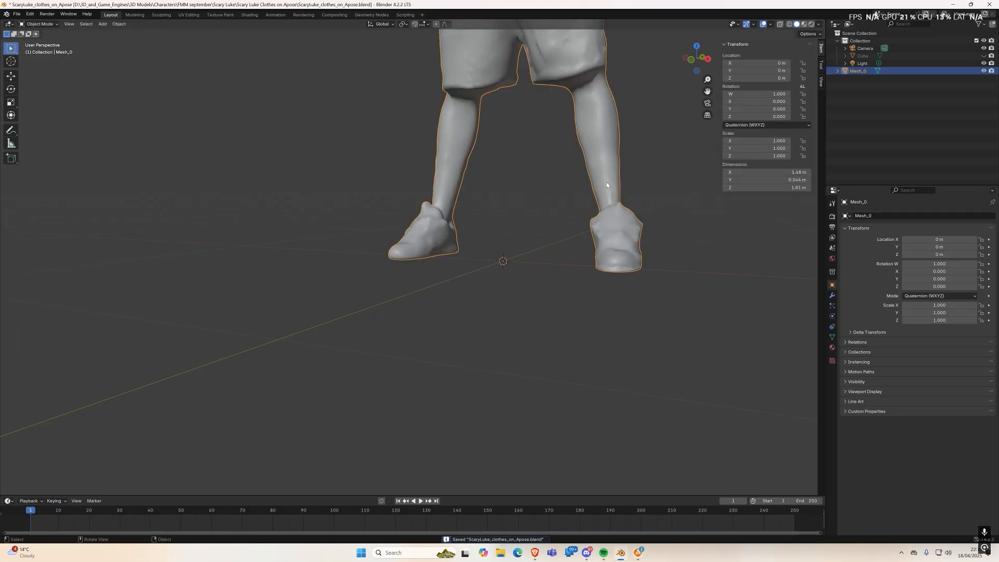
scroll(607, 182, down, 7)
scroll(449, 250, up, 7)
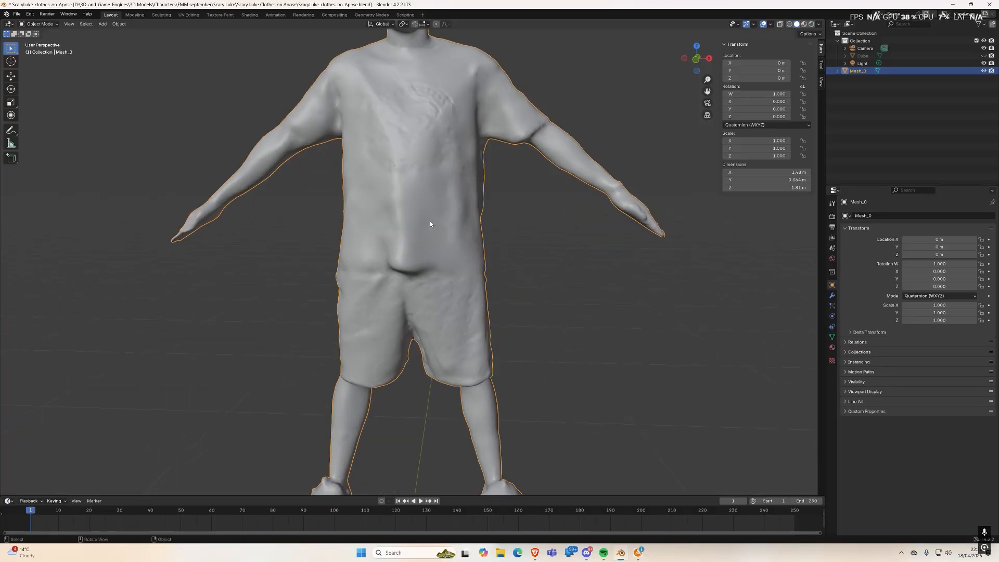
key(Tab)
middle_drag(435, 244, 410, 193)
scroll(440, 254, down, 2)
scroll(439, 251, down, 3)
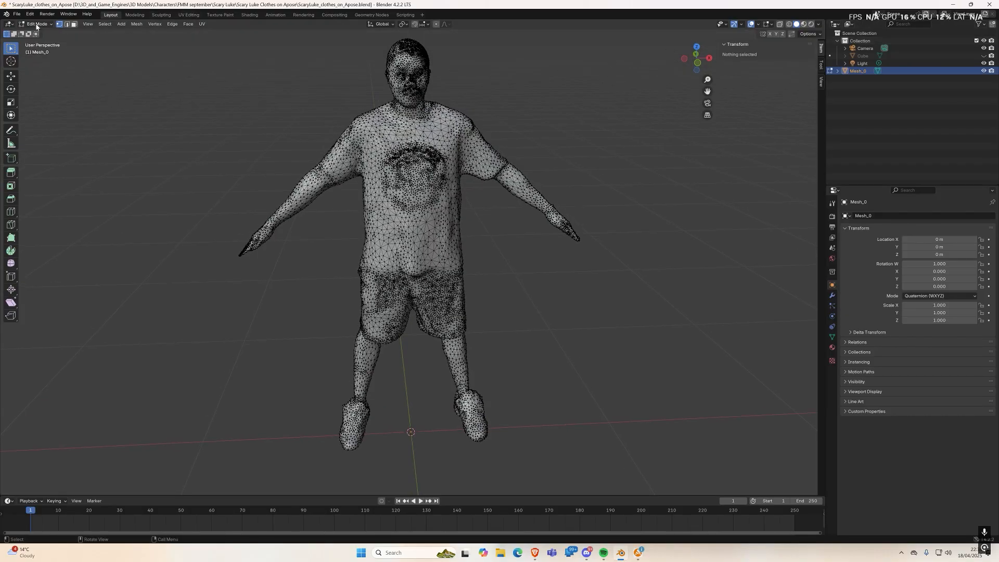
Step: In Sculpt Mode, stroke over the shirt front with the Draw brush at 159 px radius and 0.134 strength
click(37, 24)
click(41, 49)
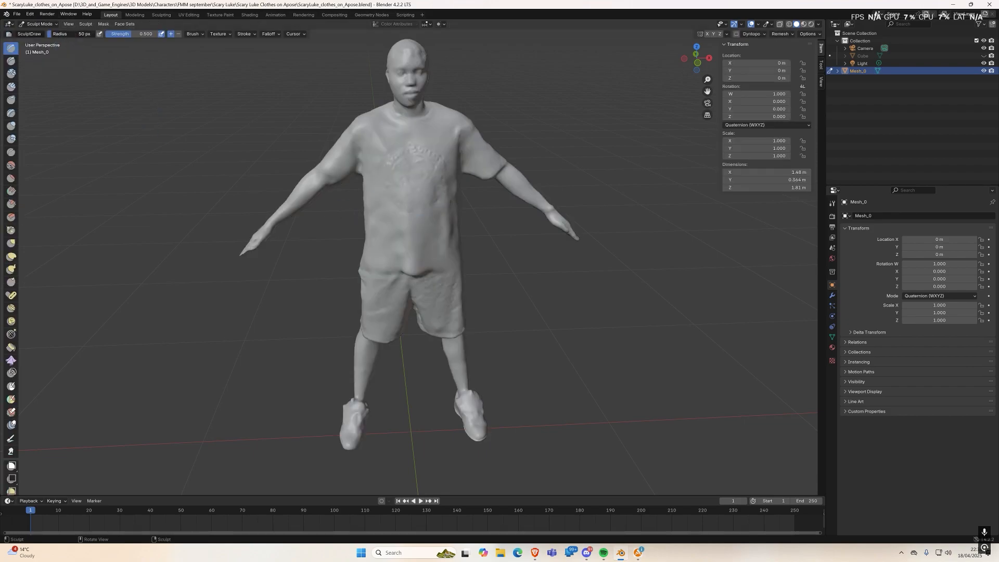
drag(58, 35, 66, 34)
drag(131, 34, 112, 34)
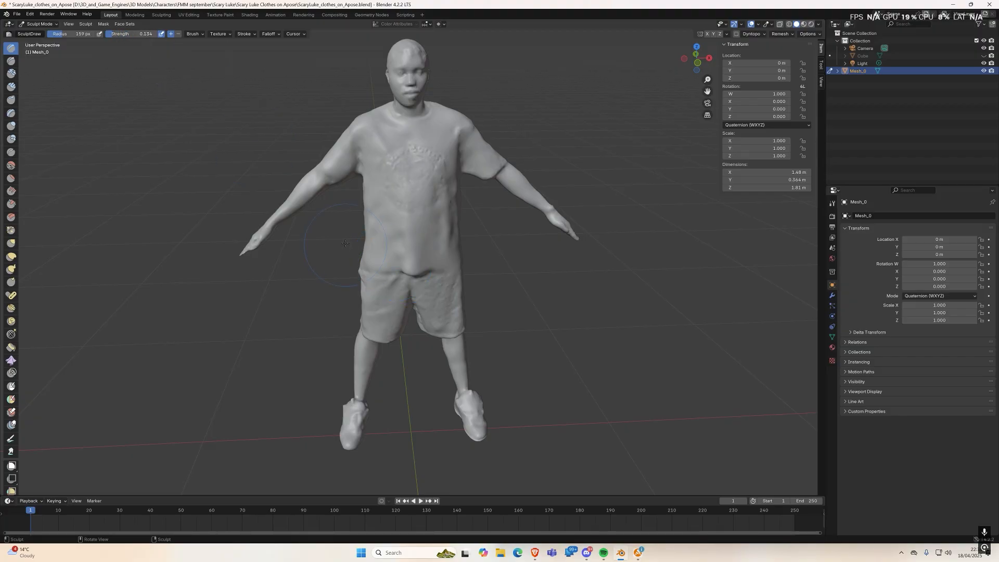
mouse_move(385, 186)
mouse_down()
mouse_move(388, 224)
mouse_move(431, 201)
mouse_move(437, 179)
mouse_move(436, 229)
mouse_up()
drag(436, 239, 436, 208)
Step: Smooth the printed relief and bumps on the shirt front using the Smooth brush at 0.150 strength
click(11, 166)
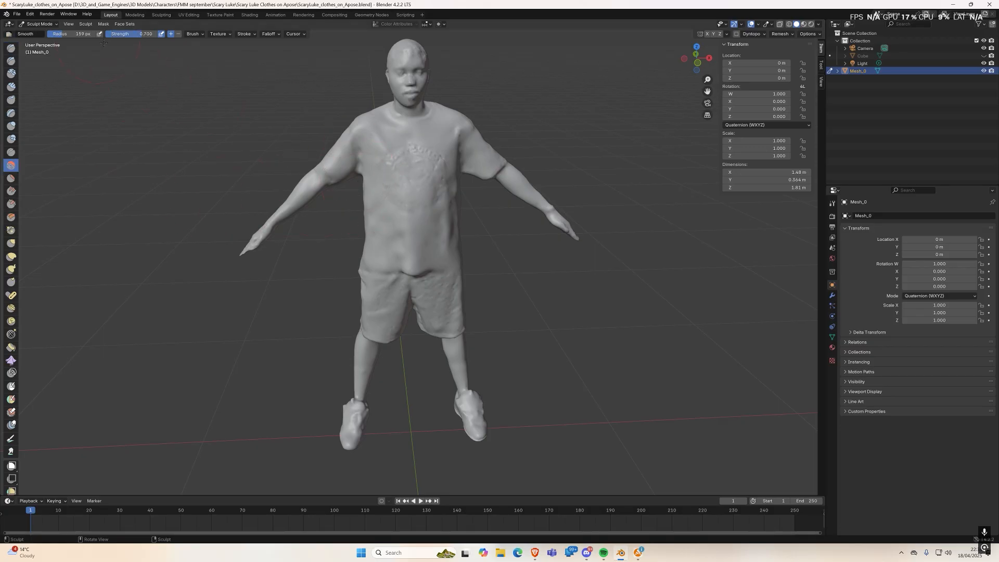
double_click(143, 33)
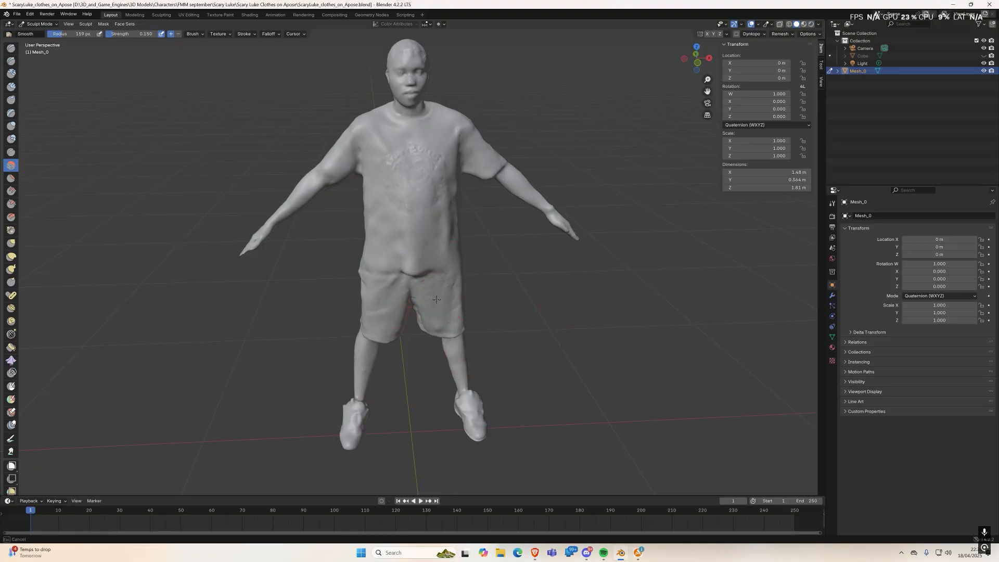
drag(411, 160, 407, 252)
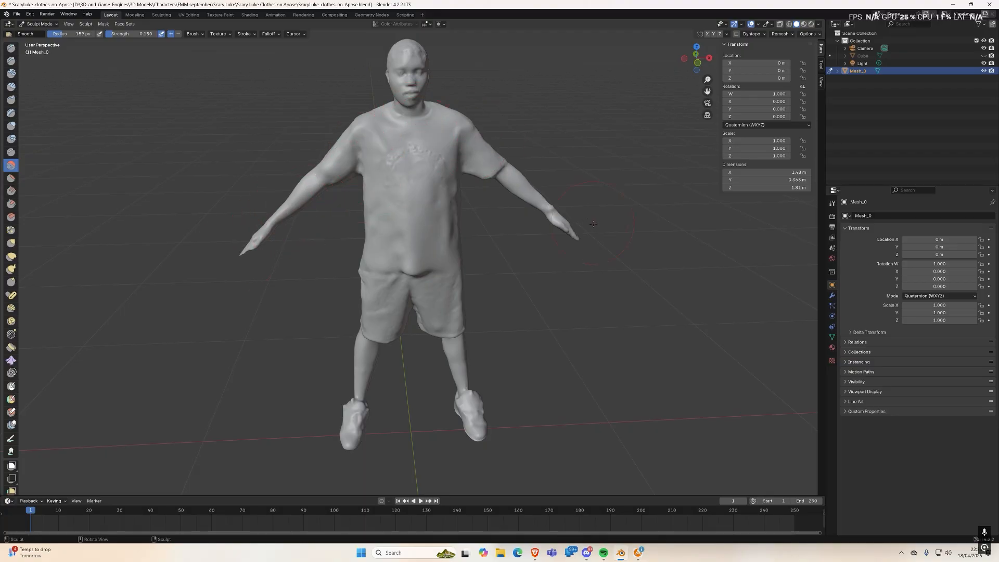
scroll(405, 153, up, 3)
middle_drag(405, 153, 430, 158)
mouse_move(382, 97)
mouse_down()
mouse_move(400, 135)
mouse_move(405, 277)
mouse_up()
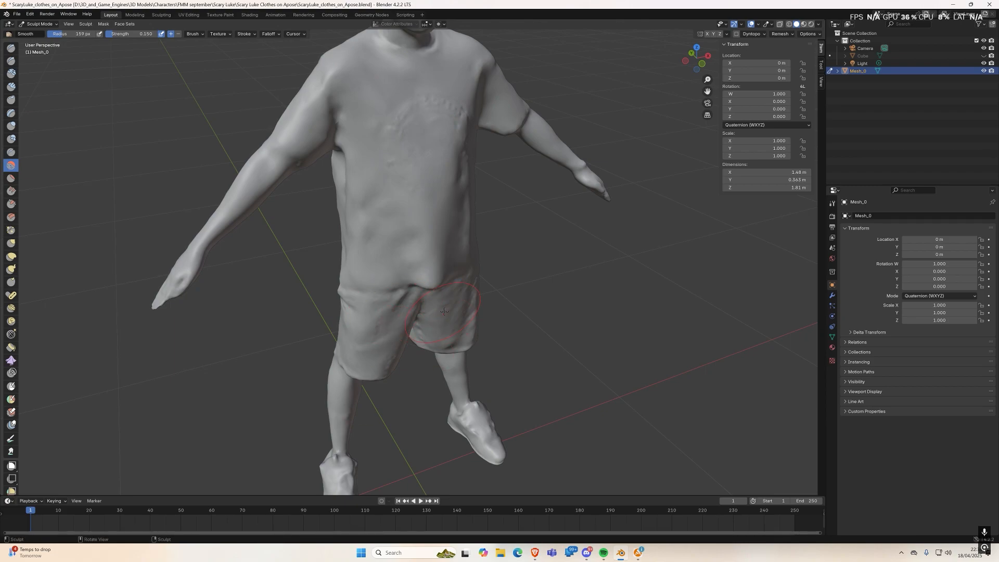
Step: Smooth the creases on the front of the shorts with the same brush
middle_drag(405, 277, 425, 317)
mouse_move(420, 392)
mouse_down()
mouse_move(437, 339)
mouse_move(446, 332)
mouse_move(452, 344)
mouse_up()
middle_drag(452, 344, 375, 302)
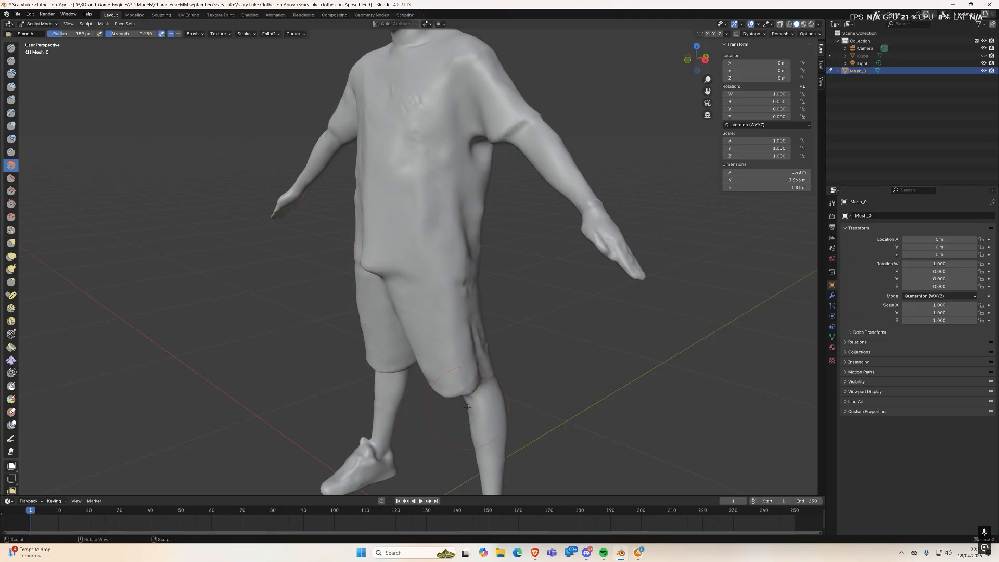
middle_drag(456, 203, 417, 135)
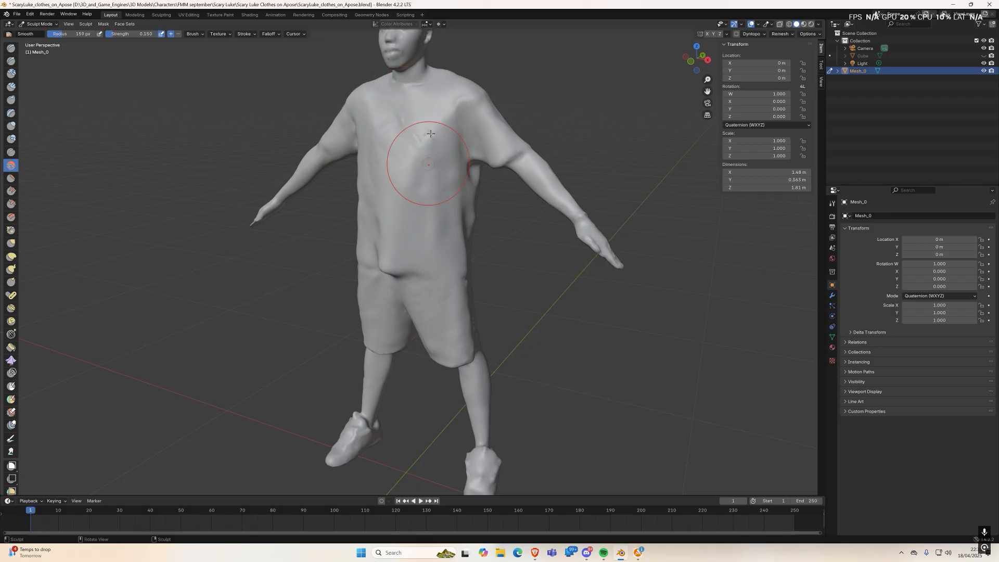
Step: Smooth the creases on the back of the shirt and shorts using the Smooth brush at 0.150 strength
mouse_move(551, 203)
middle_down()
mouse_move(479, 264)
mouse_move(370, 244)
mouse_move(405, 254)
mouse_move(380, 255)
middle_up()
mouse_move(380, 255)
mouse_down()
mouse_move(385, 130)
mouse_move(402, 146)
mouse_move(380, 230)
mouse_up()
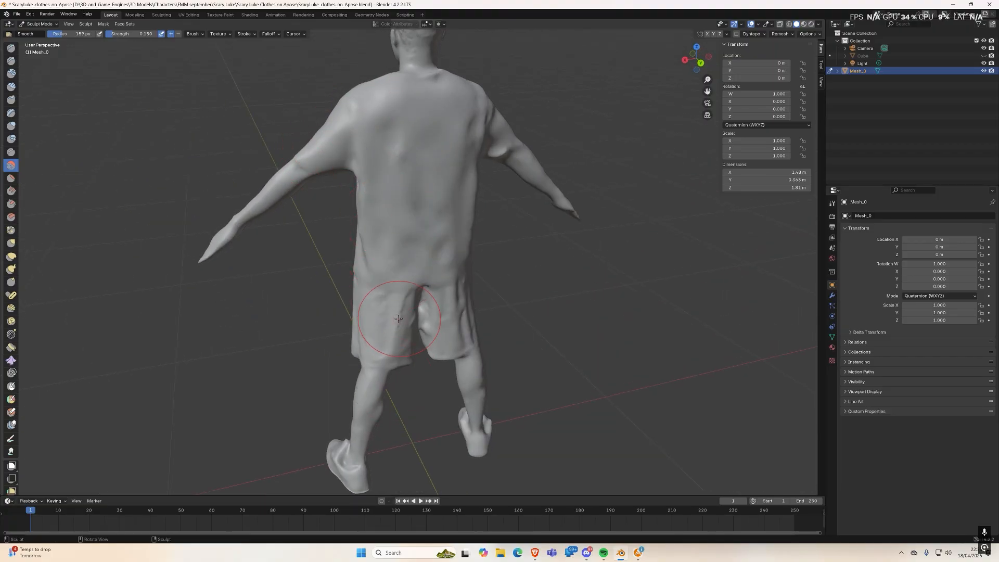
drag(401, 323, 449, 359)
drag(544, 199, 578, 236)
middle_drag(571, 278, 545, 202)
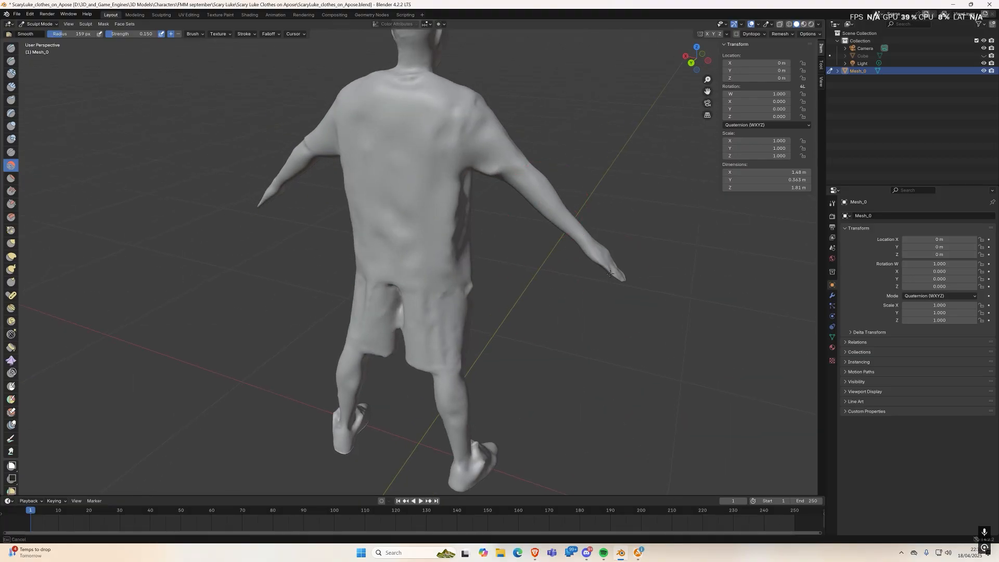
mouse_move(456, 134)
mouse_down()
mouse_move(448, 119)
mouse_move(411, 206)
mouse_move(414, 130)
mouse_up()
mouse_move(394, 306)
mouse_down()
mouse_move(386, 273)
mouse_move(421, 313)
mouse_up()
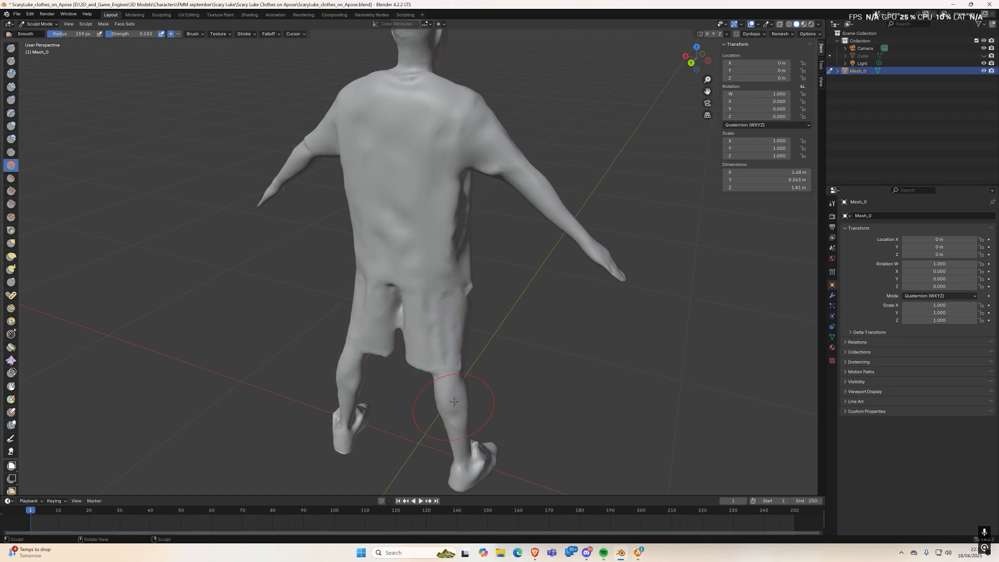
Step: Smooth the bumps on the lower legs and shoes with the Smooth brush
middle_drag(470, 453, 410, 435)
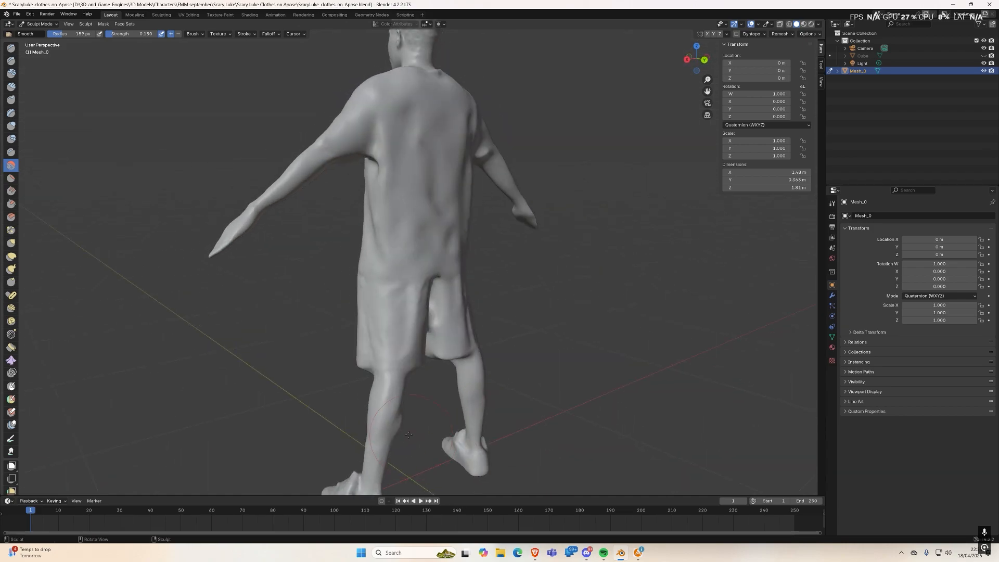
drag(401, 404, 389, 444)
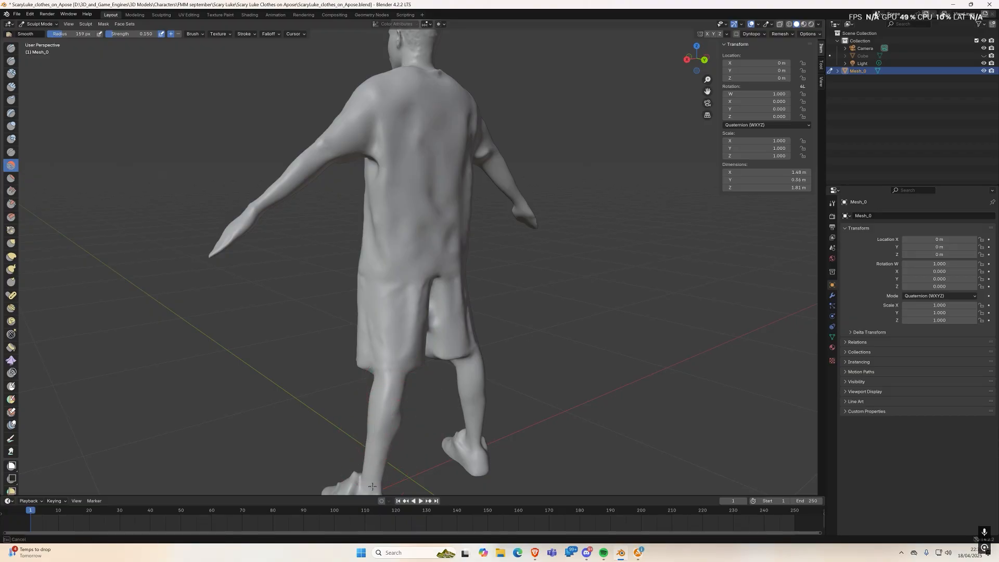
middle_drag(425, 408, 374, 371)
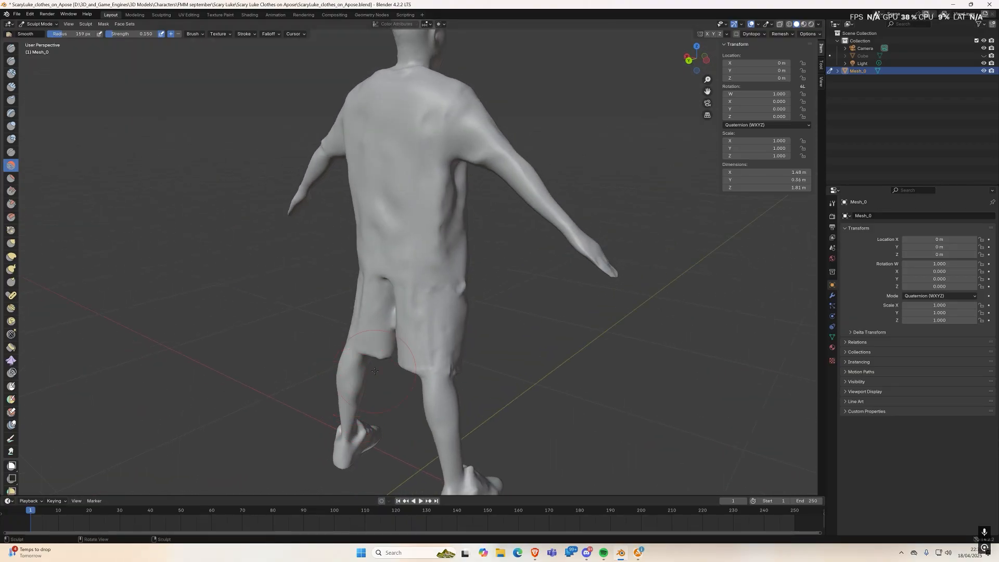
middle_drag(358, 420, 339, 473)
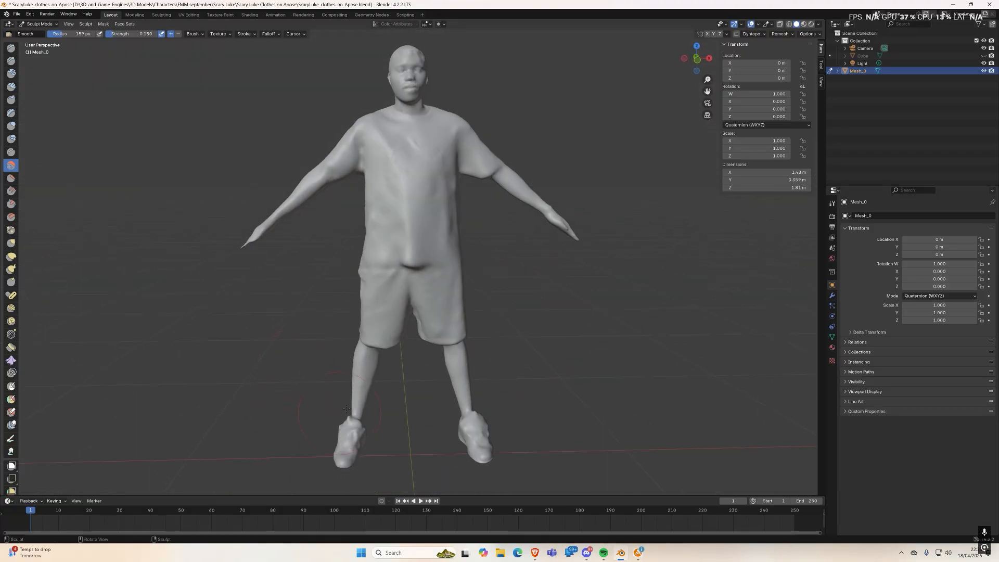
drag(513, 404, 495, 441)
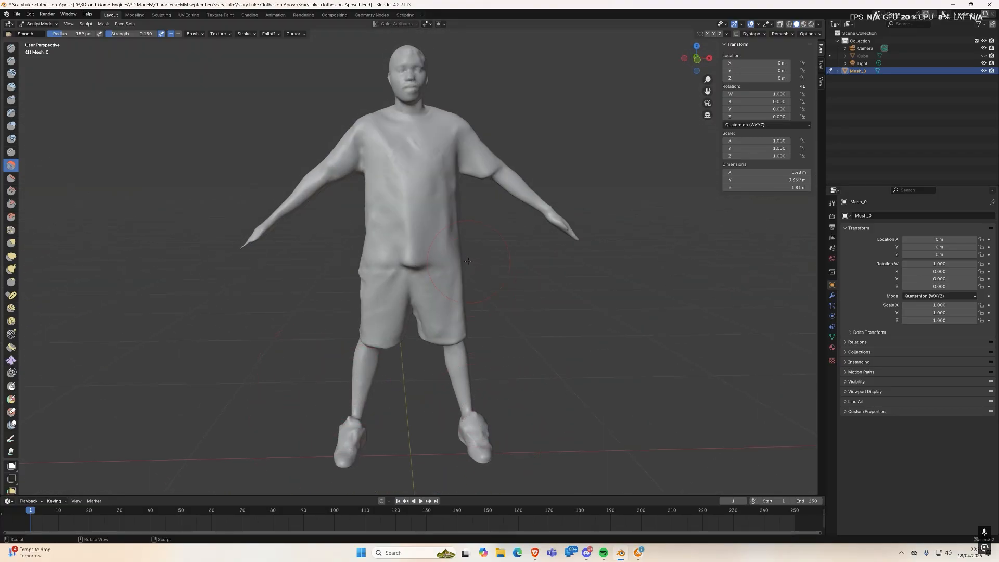
Step: Smooth the side of the shirt, the shoulders and the collar with the Smooth brush
mouse_move(390, 237)
middle_down()
mouse_move(396, 272)
mouse_move(452, 277)
middle_up()
mouse_move(395, 251)
mouse_down()
mouse_move(376, 201)
mouse_move(383, 169)
mouse_up()
middle_drag(386, 180, 384, 224)
scroll(396, 247, up, 2)
mouse_move(414, 117)
shift+middle_down()
mouse_move(395, 246)
mouse_move(442, 229)
shift+middle_up()
scroll(411, 239, up, 2)
scroll(383, 213, up, 2)
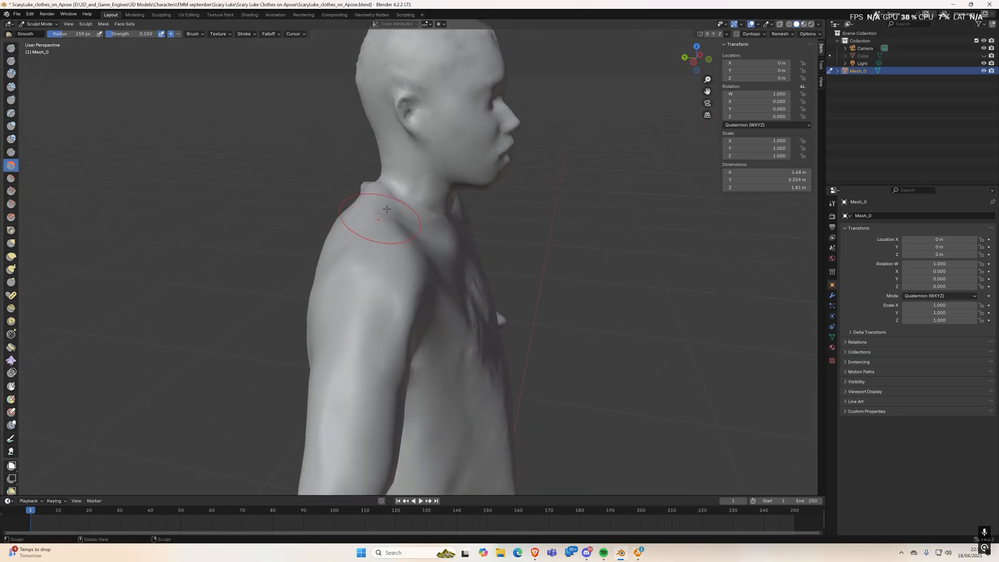
middle_drag(385, 213, 309, 169)
drag(307, 171, 268, 186)
shift+middle_drag(312, 190, 389, 264)
middle_drag(476, 364, 427, 355)
drag(372, 254, 381, 260)
Step: Examine the head, face and neckline close up from the back, sides and front
middle_drag(383, 259, 333, 278)
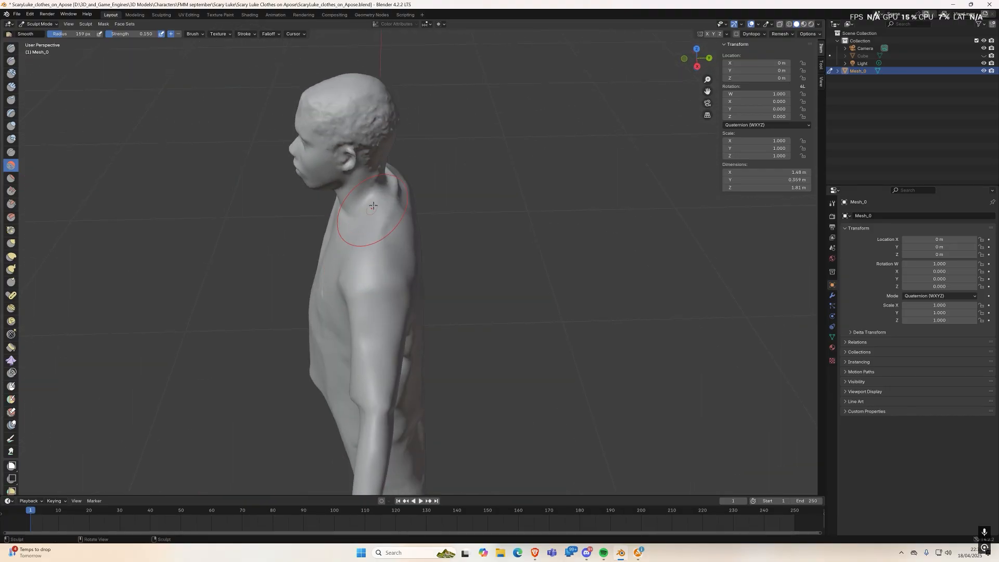
middle_drag(372, 209, 458, 212)
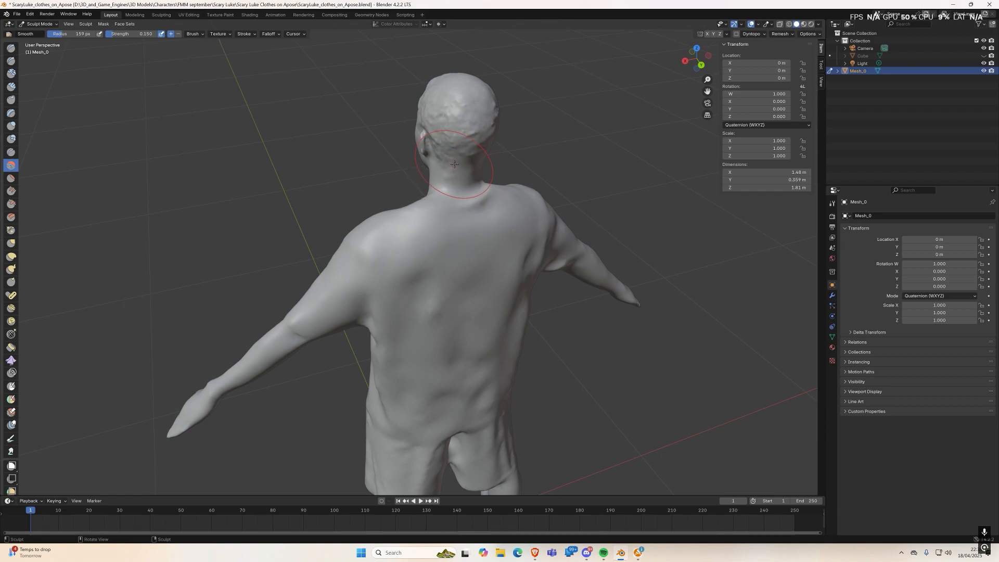
mouse_move(453, 165)
middle_down()
mouse_move(508, 182)
mouse_move(491, 197)
mouse_move(506, 192)
middle_up()
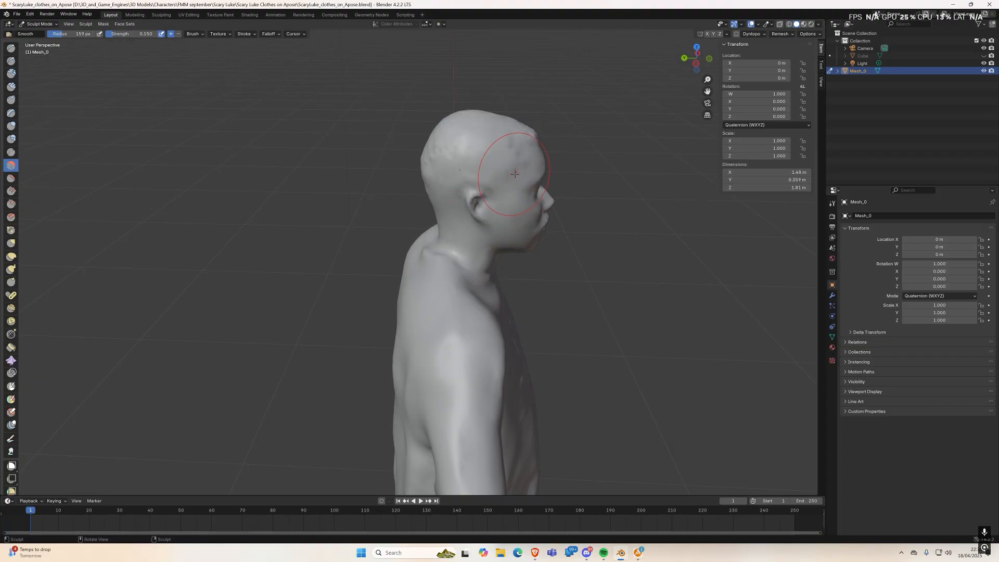
middle_drag(502, 252, 413, 267)
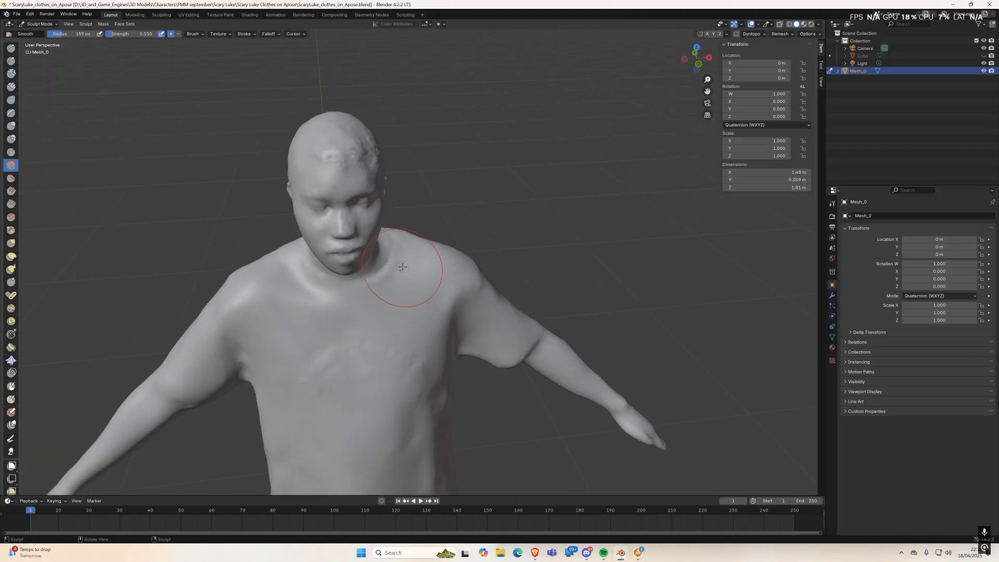
scroll(312, 229, up, 4)
scroll(296, 228, up, 2)
mouse_move(296, 228)
middle_down()
mouse_move(450, 259)
mouse_move(437, 265)
middle_up()
mouse_move(360, 214)
mouse_down()
mouse_move(334, 190)
mouse_move(333, 156)
mouse_move(317, 256)
mouse_move(338, 206)
mouse_move(312, 217)
mouse_move(335, 179)
mouse_move(363, 174)
mouse_up()
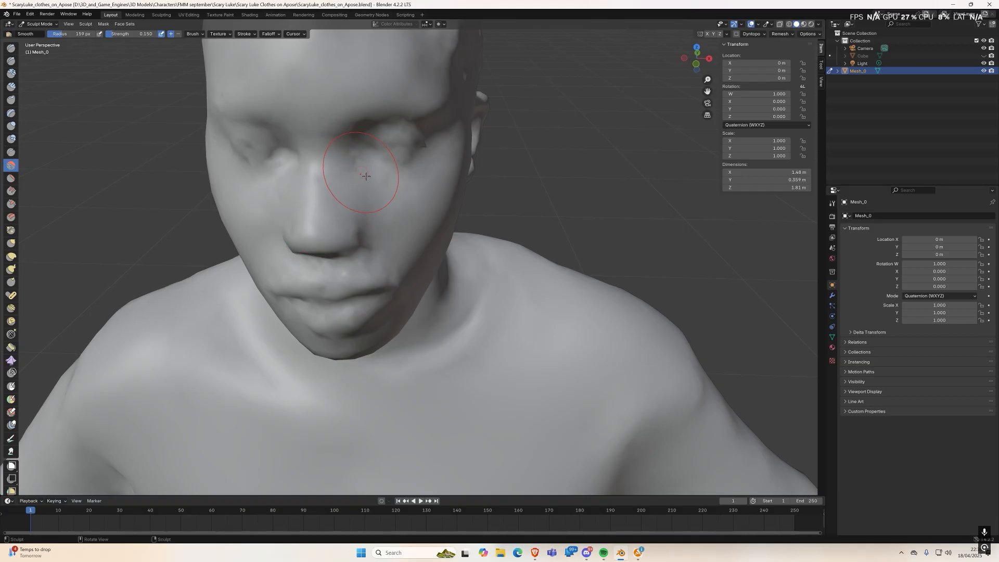
middle_drag(364, 193, 255, 121)
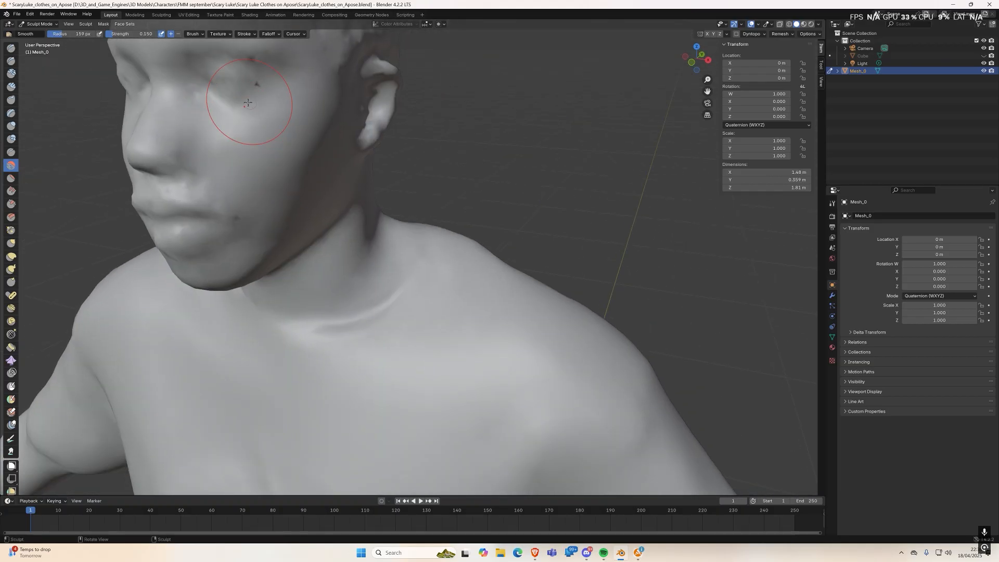
middle_drag(256, 227, 256, 228)
middle_drag(306, 201, 412, 189)
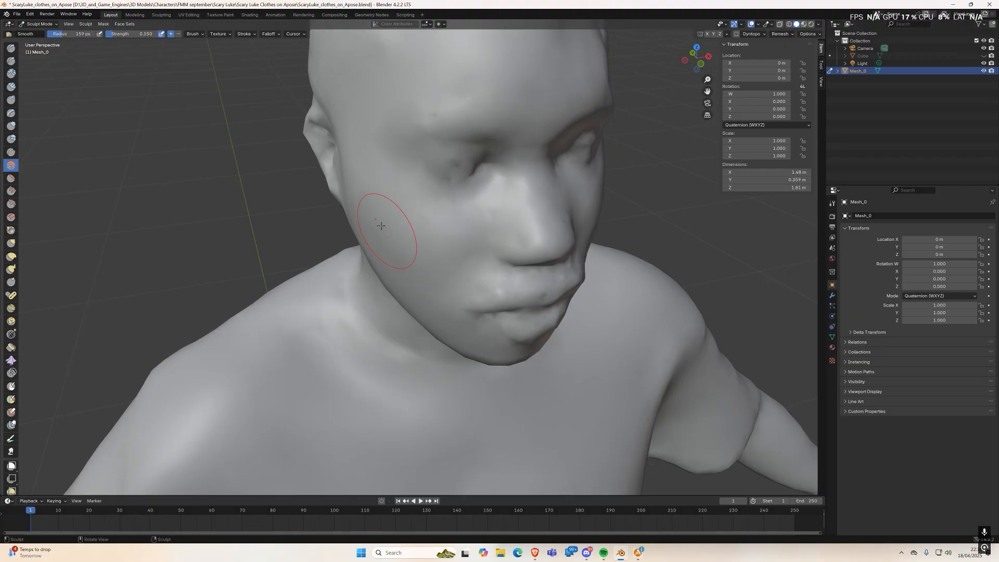
middle_drag(435, 223, 404, 214)
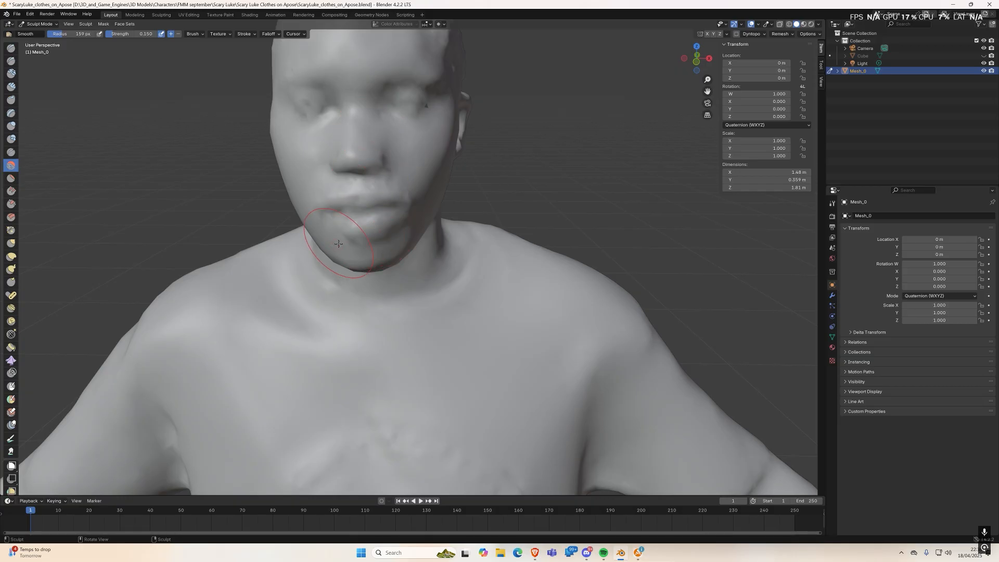
middle_drag(339, 245, 359, 218)
scroll(446, 147, down, 10)
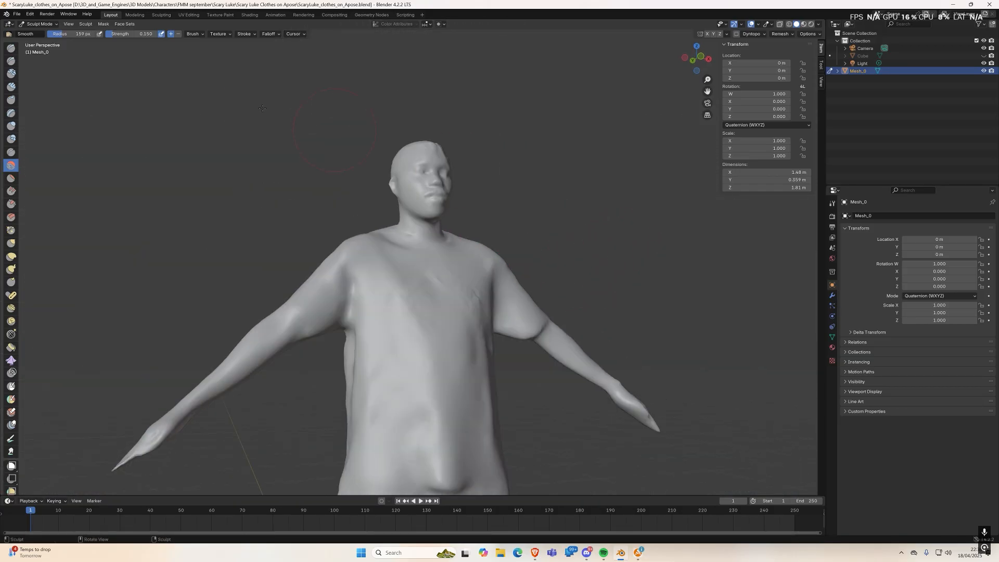
Step: Save the scene as a new file named ScaryLuke_clothes_on_Apose1.blend
click(16, 14)
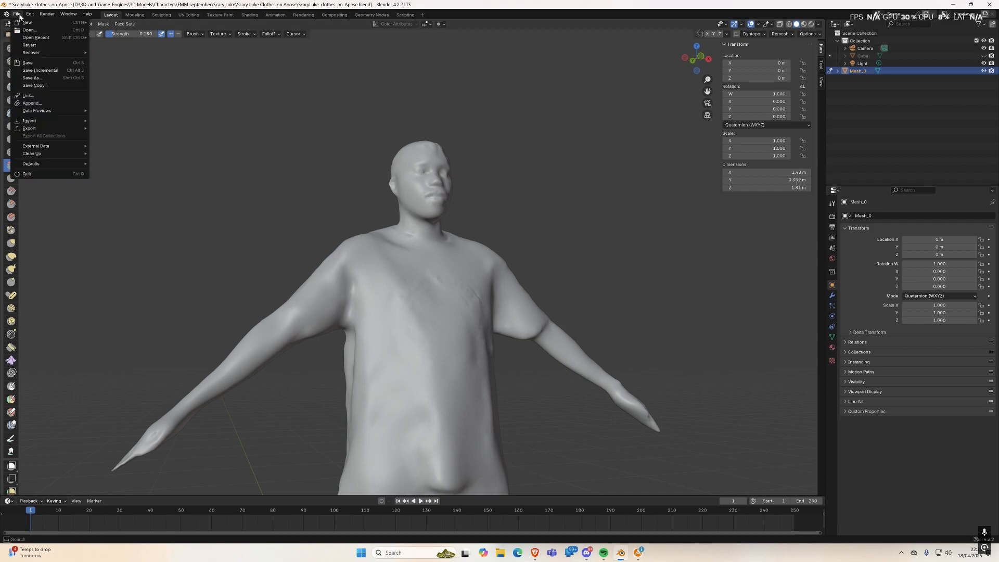
click(32, 78)
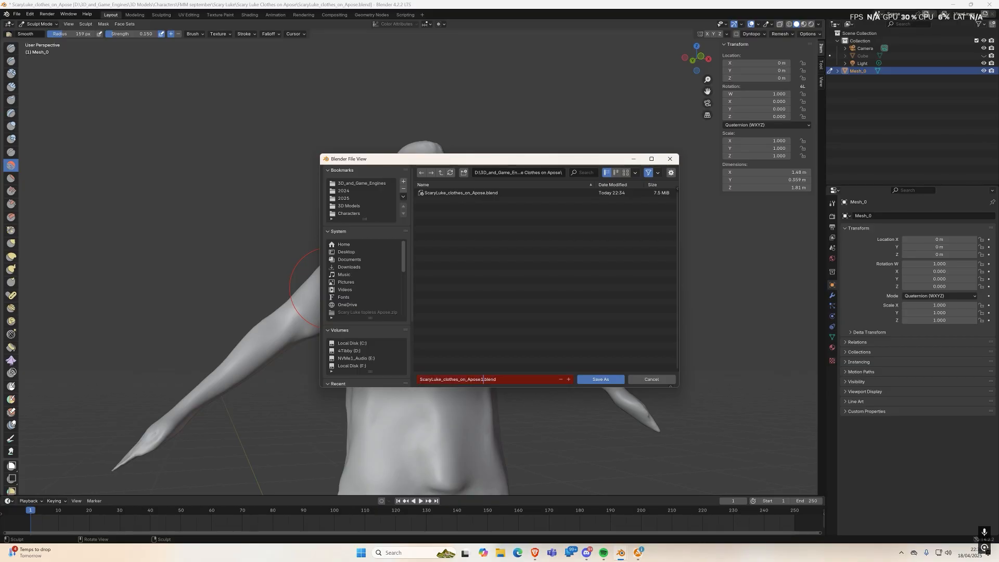
click(600, 380)
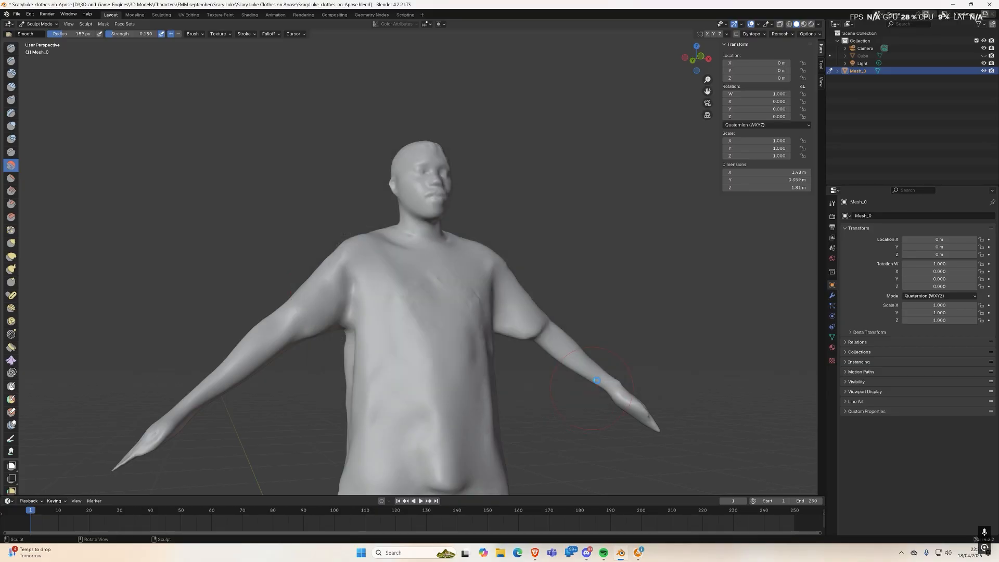
Step: Switch the viewport to Material Preview and examine the textured face and shirt from several angles
scroll(443, 198, up, 4)
scroll(443, 198, up, 3)
mouse_move(465, 287)
middle_down()
mouse_move(411, 307)
mouse_move(430, 324)
middle_up()
mouse_move(431, 324)
mouse_down()
mouse_move(430, 335)
mouse_move(504, 183)
mouse_up()
middle_drag(505, 184, 452, 175)
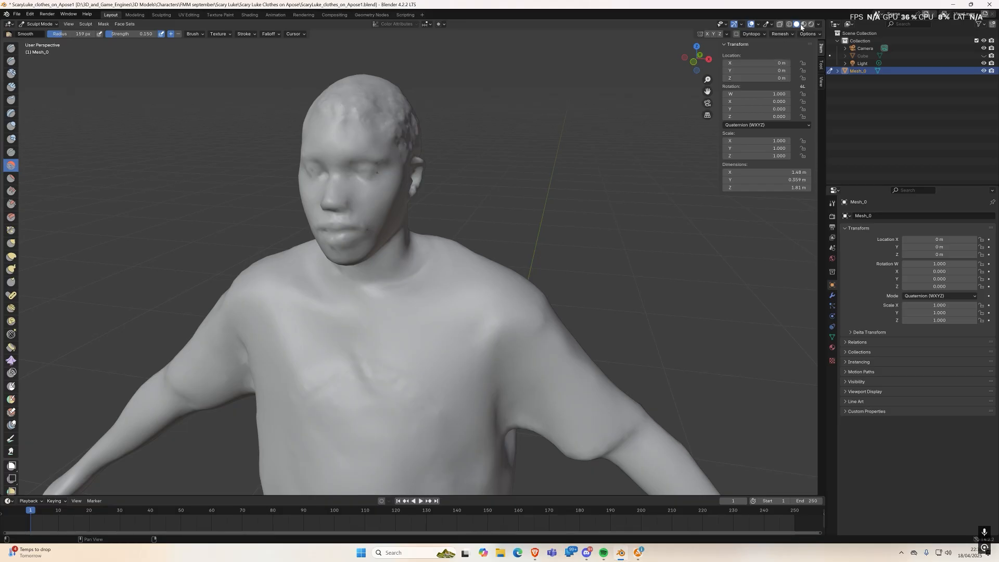
scroll(451, 245, down, 1)
middle_drag(409, 277, 440, 274)
middle_drag(440, 365, 400, 351)
scroll(410, 357, up, 3)
scroll(410, 358, down, 3)
mouse_move(487, 324)
middle_down()
mouse_move(472, 282)
mouse_move(403, 315)
middle_up()
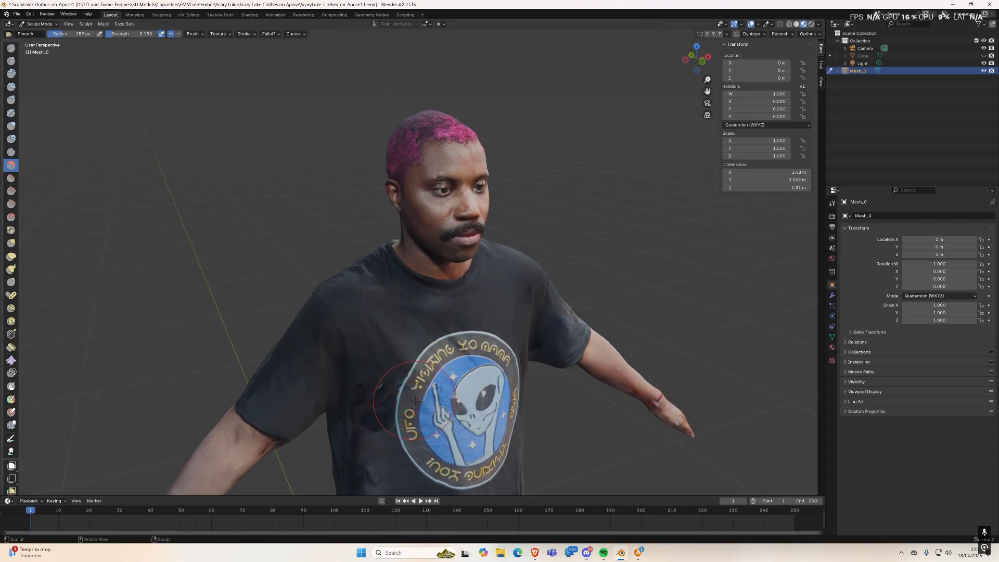
Step: In the Shading workspace, delete the NORMAL MAP texture and Normal Map nodes from Material_0, and return to the Layout workspace
click(249, 14)
scroll(287, 391, down, 3)
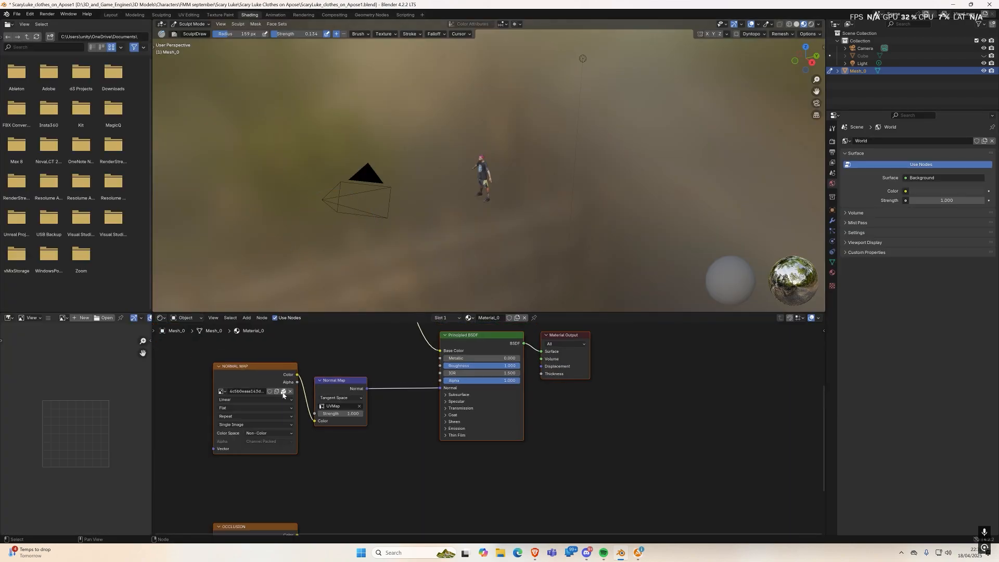
drag(189, 343, 382, 466)
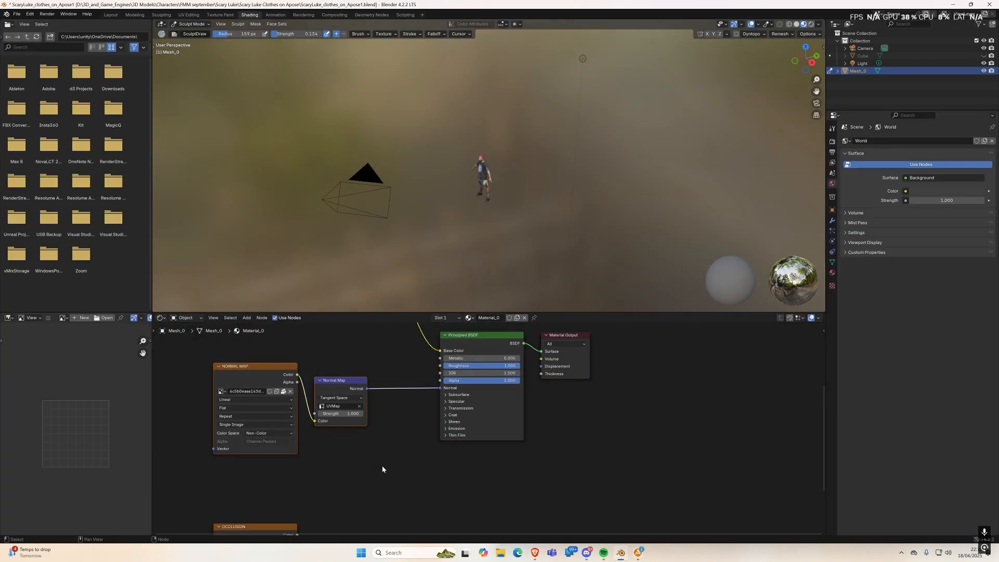
key(x)
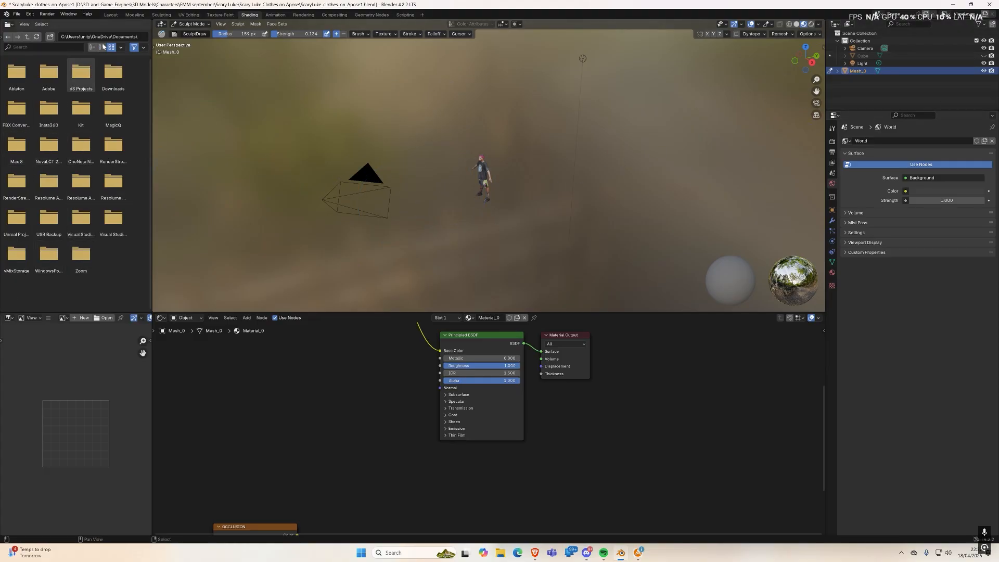
click(111, 15)
scroll(368, 357, up, 3)
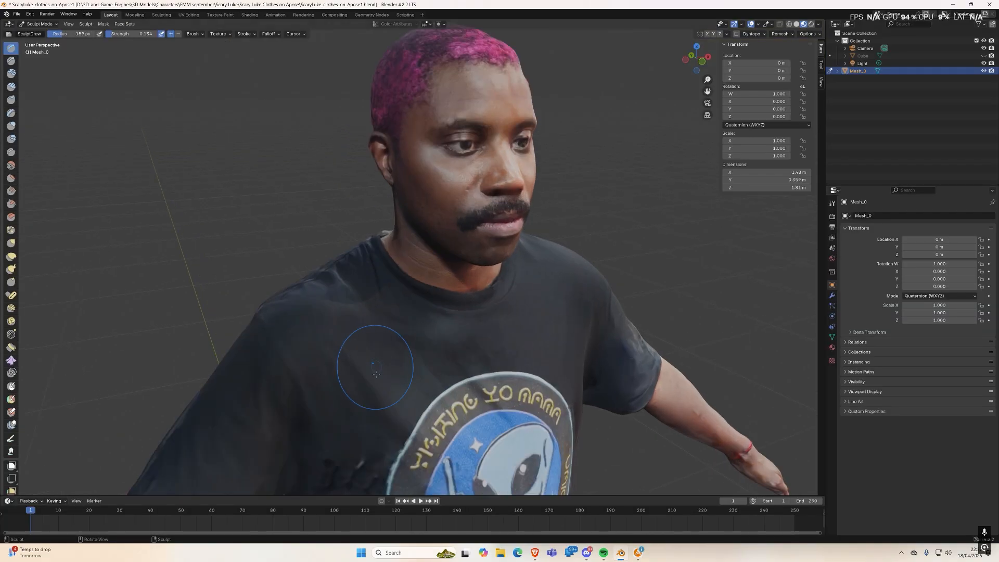
Step: In Edit Mode, raise a vertex in the character's right armpit from behind, using proportional editing with a radius of about 0.084 m
middle_drag(374, 391, 521, 373)
key(Tab)
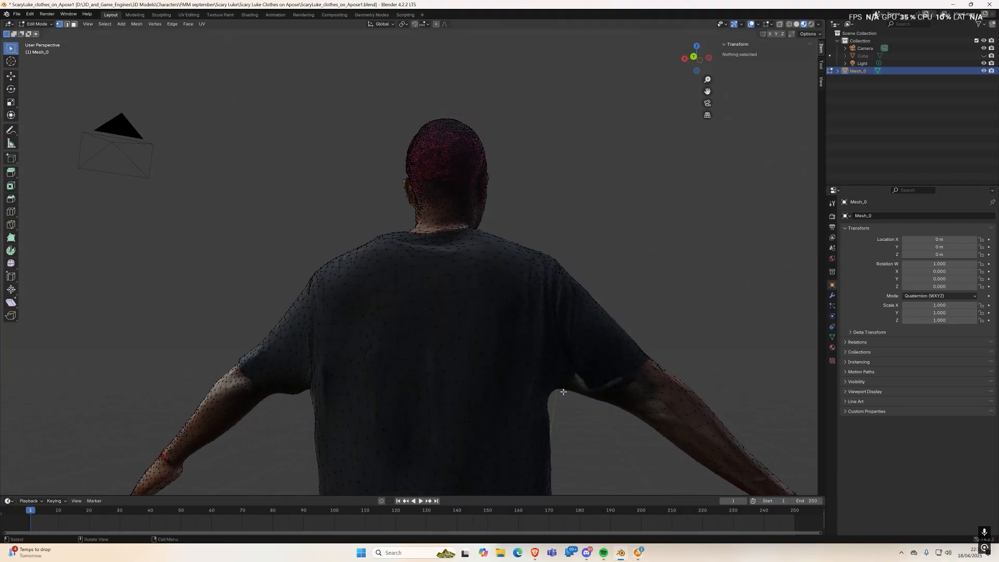
click(559, 387)
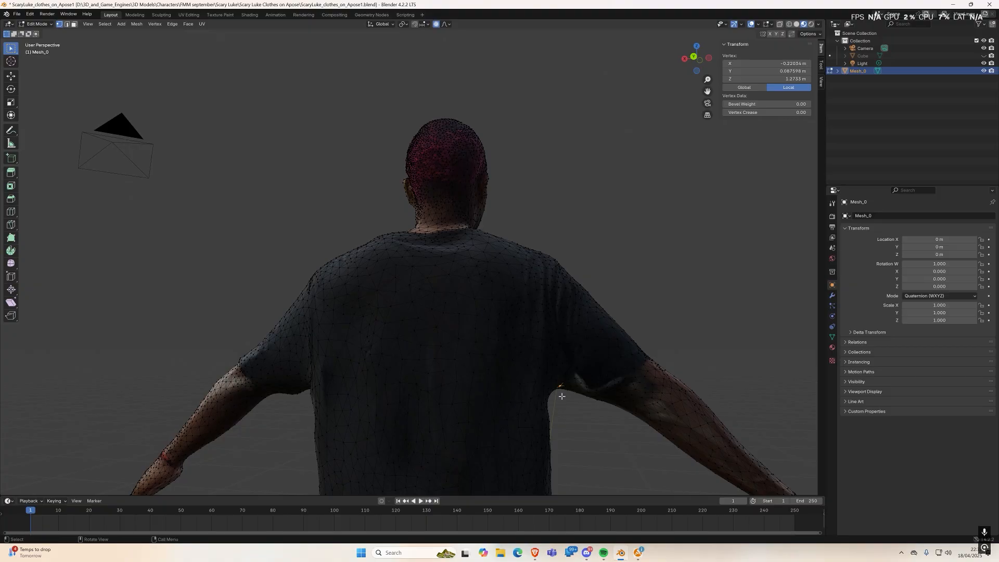
key(g)
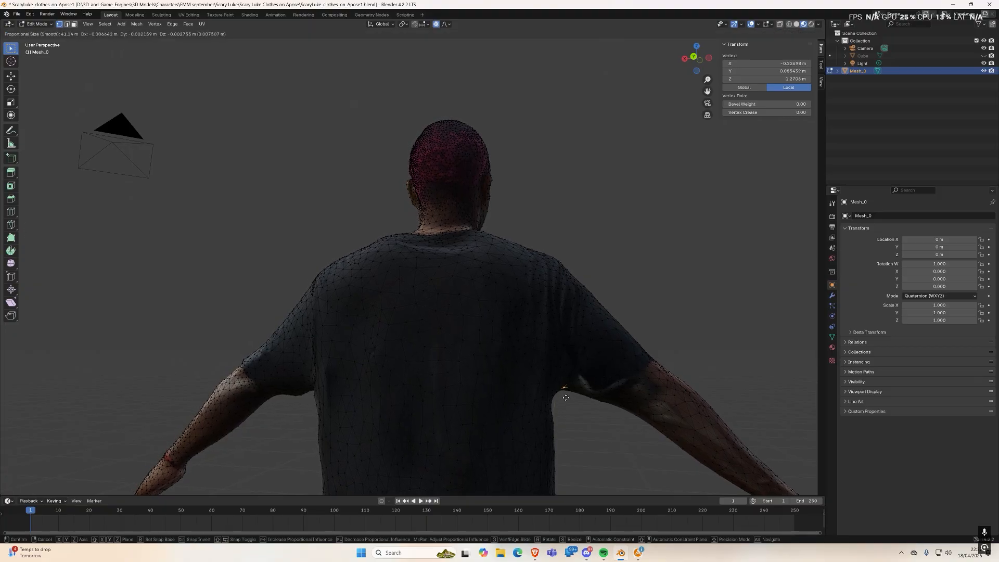
scroll(565, 397, up, 20)
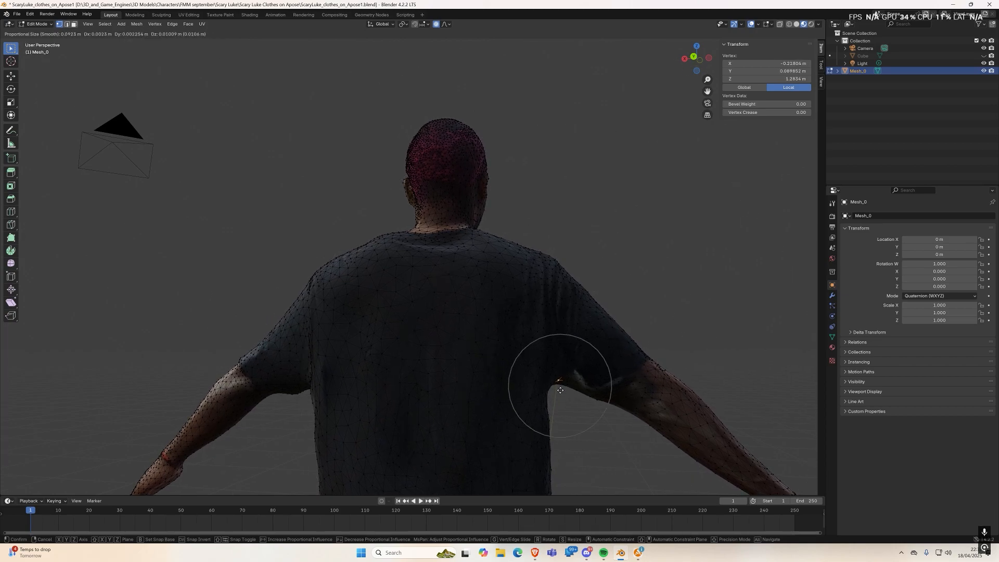
scroll(558, 381, up, 1)
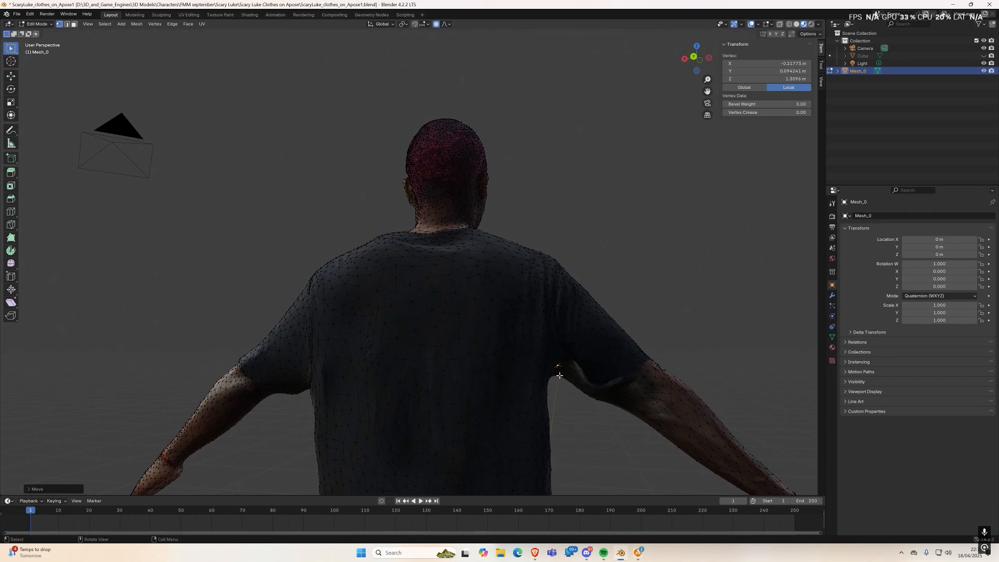
Step: Move more vertices of the right armpit upward with the same proportional falloff
click(556, 366)
click(556, 359)
key(g)
click(557, 355)
click(557, 364)
key(g)
click(557, 359)
Step: Raise the vertices at the back of the character's left armpit with proportional editing
scroll(562, 384, down, 1)
middle_drag(564, 389, 284, 359)
click(301, 374)
key(g)
click(303, 367)
click(296, 365)
key(g)
click(299, 357)
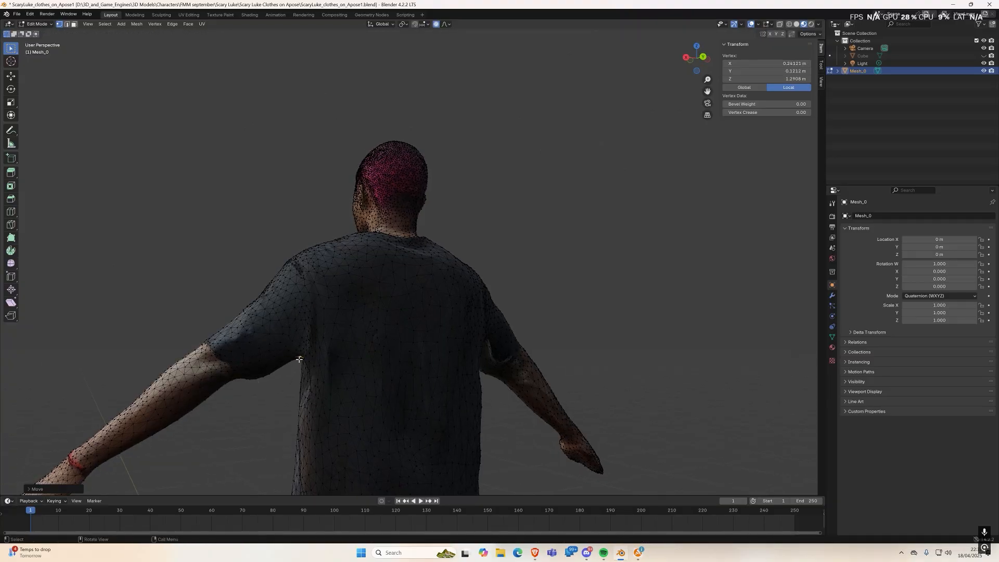
click(298, 358)
key(g)
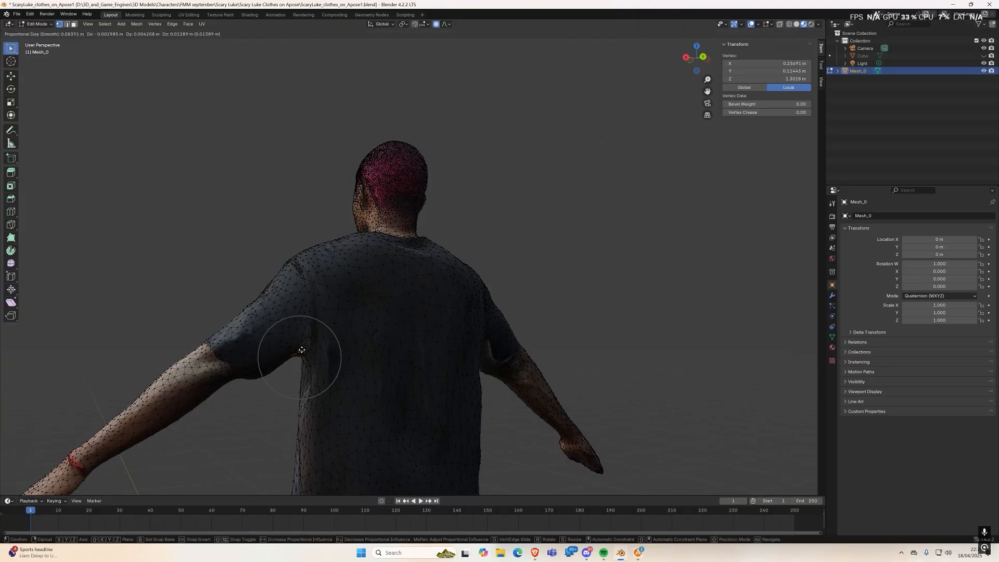
click(301, 351)
Step: Move a vertex at the front of the left armpit upward with proportional editing
middle_drag(300, 351, 523, 376)
click(518, 356)
key(g)
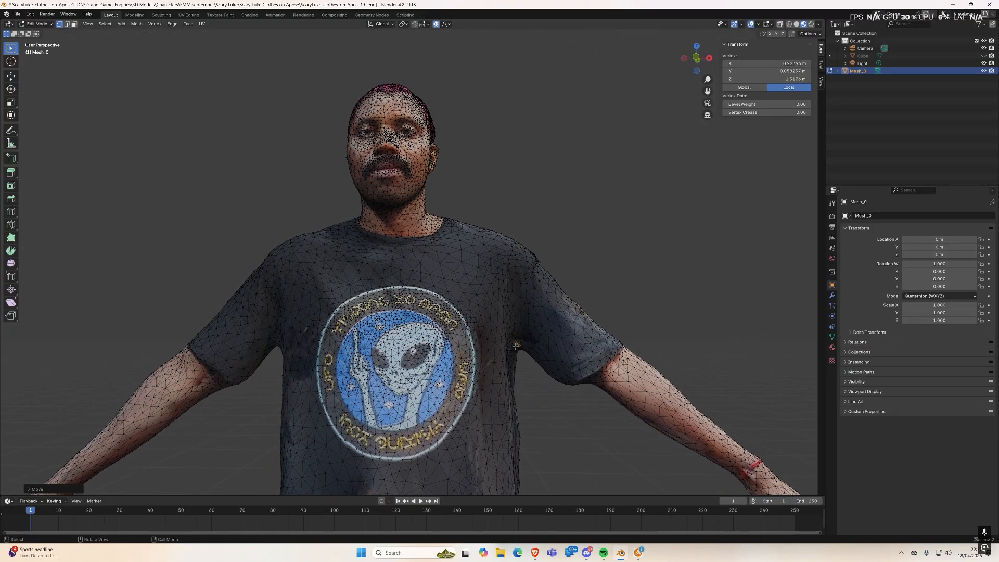
Step: Nudge two more vertices at the front of the character's left armpit upward, using proportional editing with a radius of about 0.074 m
click(514, 340)
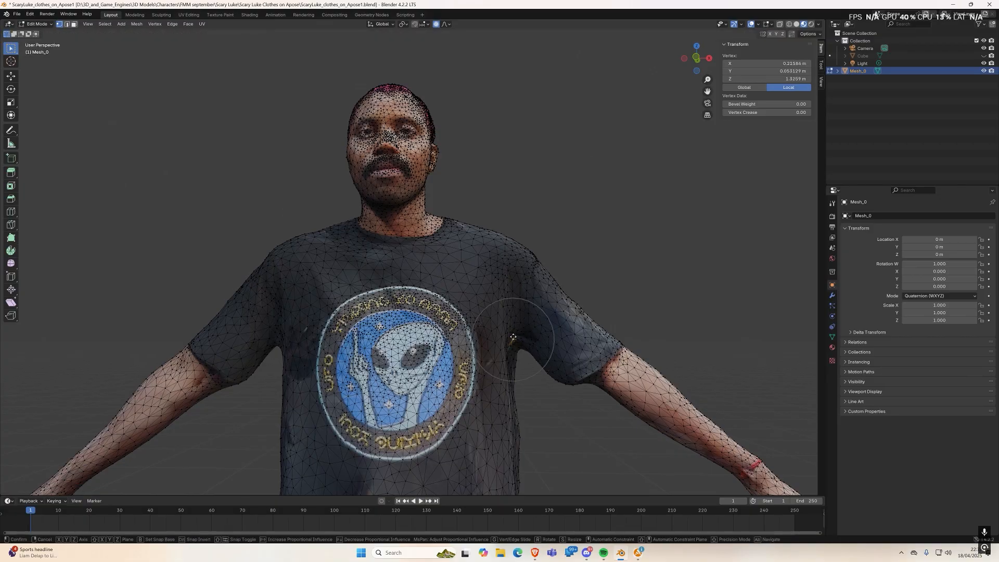
click(521, 350)
key(g)
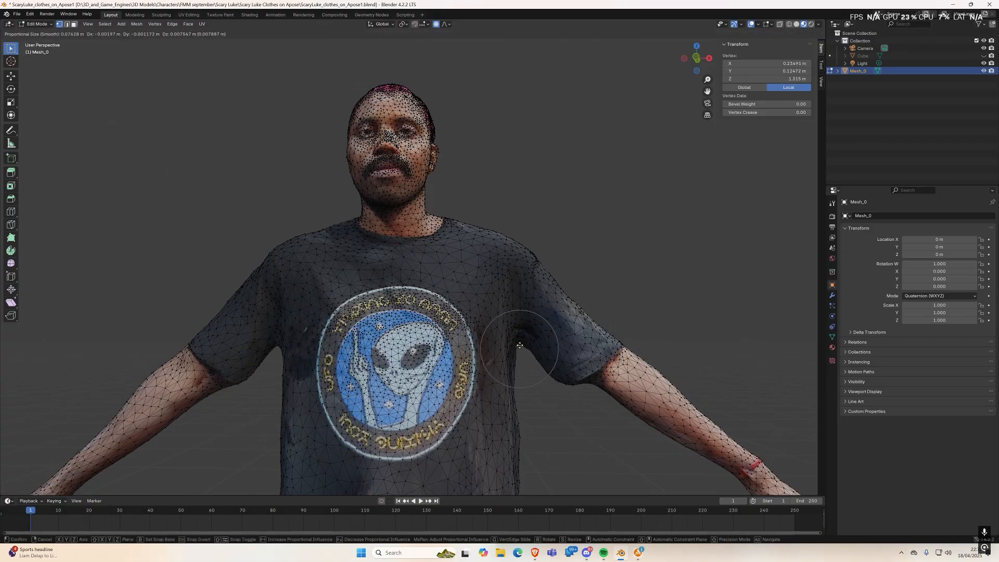
click(520, 346)
scroll(529, 383, down, 2)
middle_drag(528, 384, 552, 387)
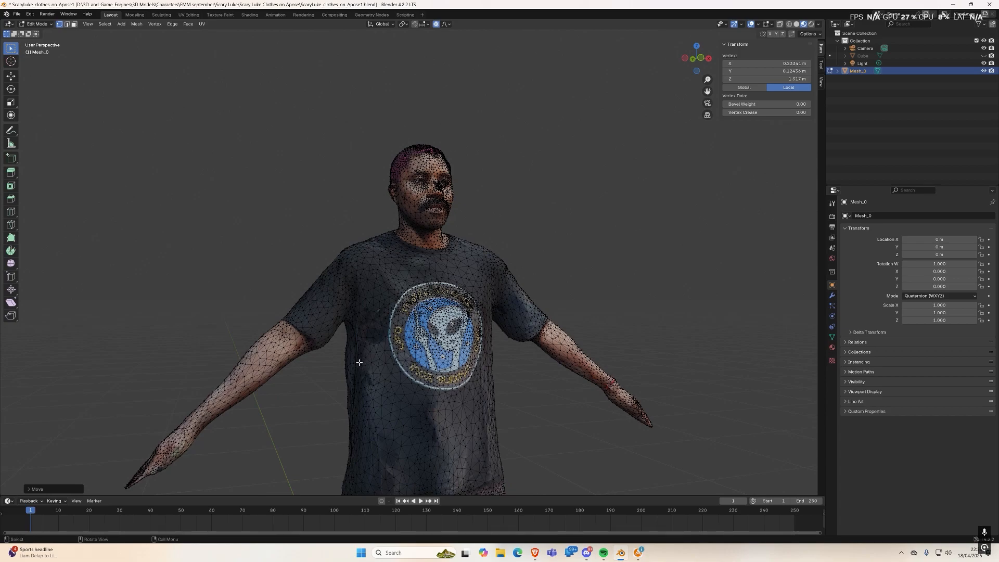
Step: Save the Blender file with the reshaped armpits
scroll(363, 360, down, 2)
middle_drag(346, 364, 335, 364)
key(ctrl+s)
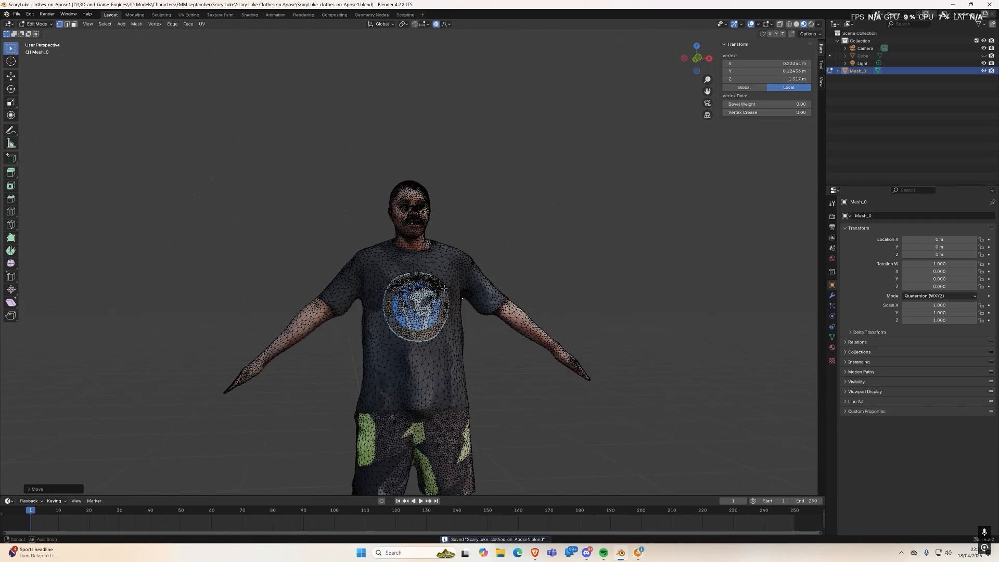
middle_drag(450, 287, 433, 297)
scroll(410, 270, down, 1)
middle_drag(368, 258, 384, 270)
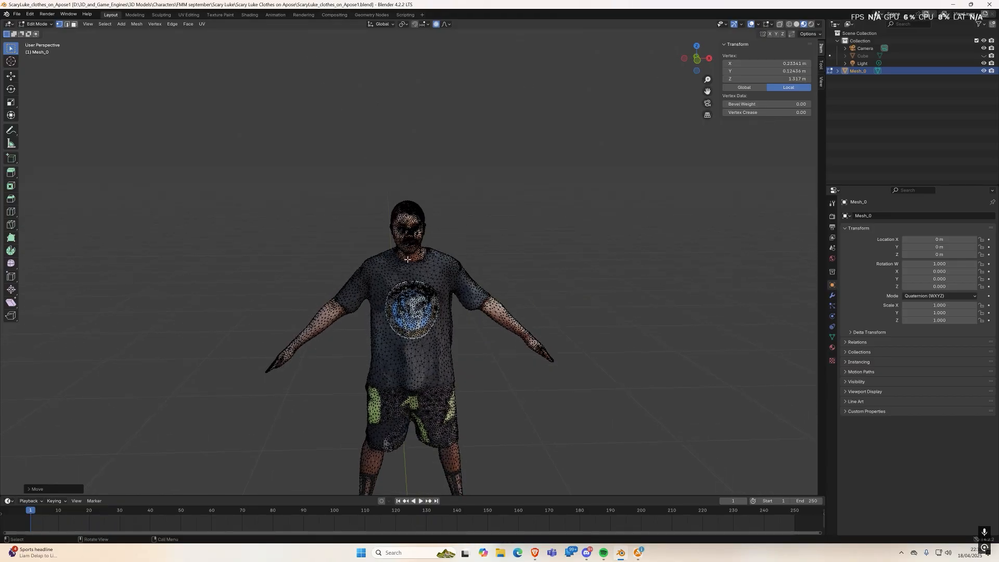
Step: Open the Texture Paint workspace and frame the character's head and upper body in the 3D viewport, using Edit Mode
click(229, 15)
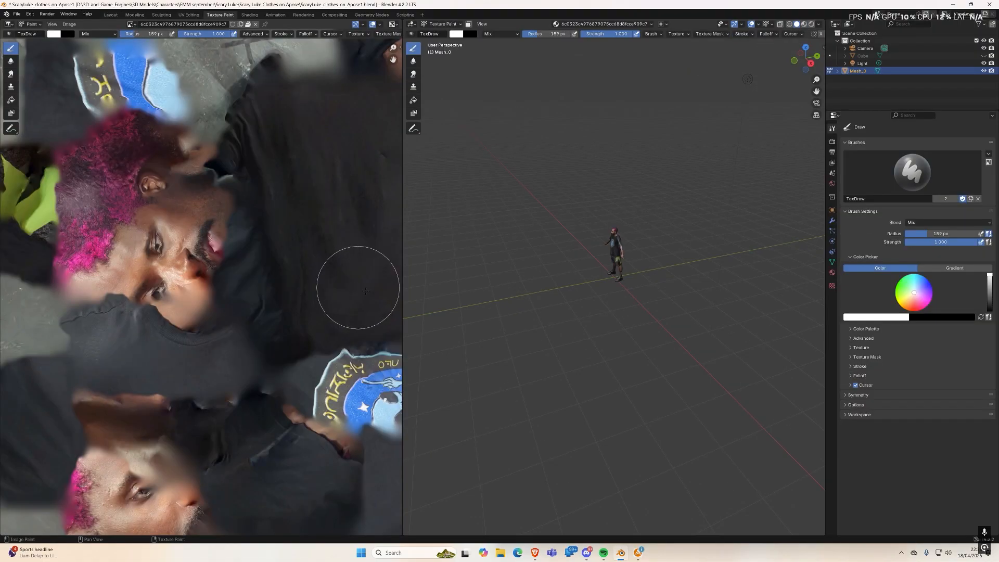
scroll(247, 244, down, 4)
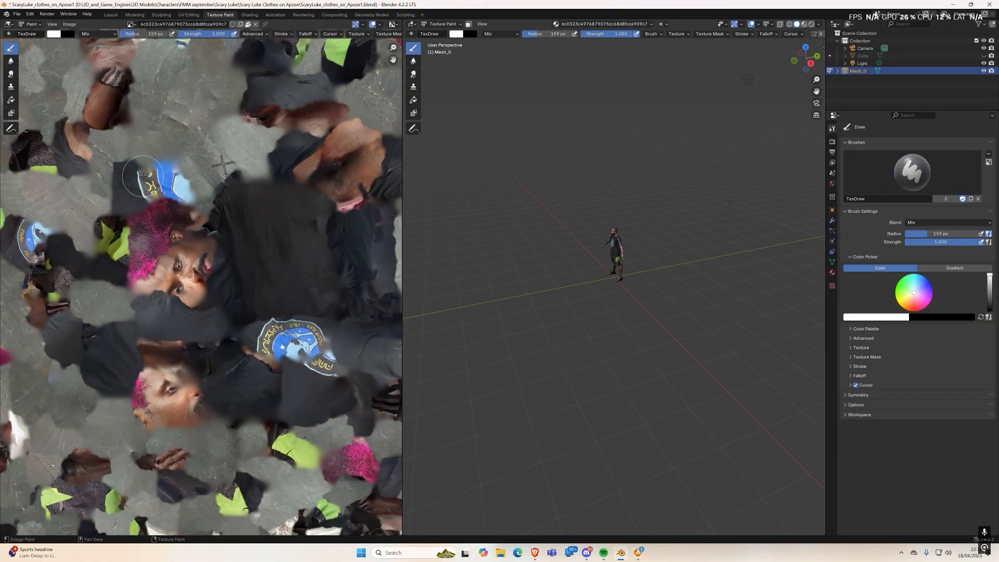
scroll(145, 225, down, 1)
scroll(233, 266, up, 5)
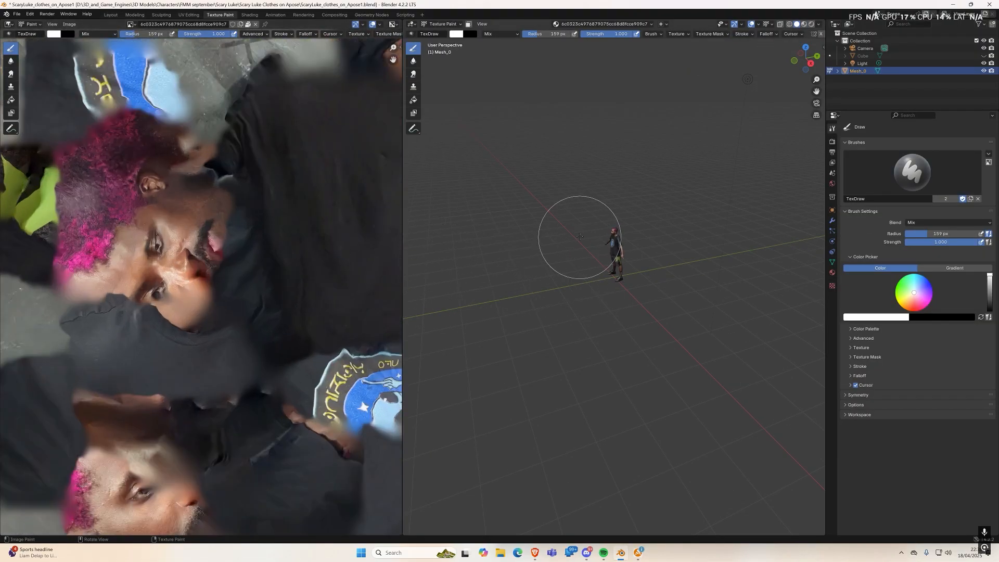
mouse_move(580, 252)
middle_down()
mouse_move(619, 231)
mouse_move(605, 229)
middle_up()
scroll(620, 231, up, 3)
key(Tab)
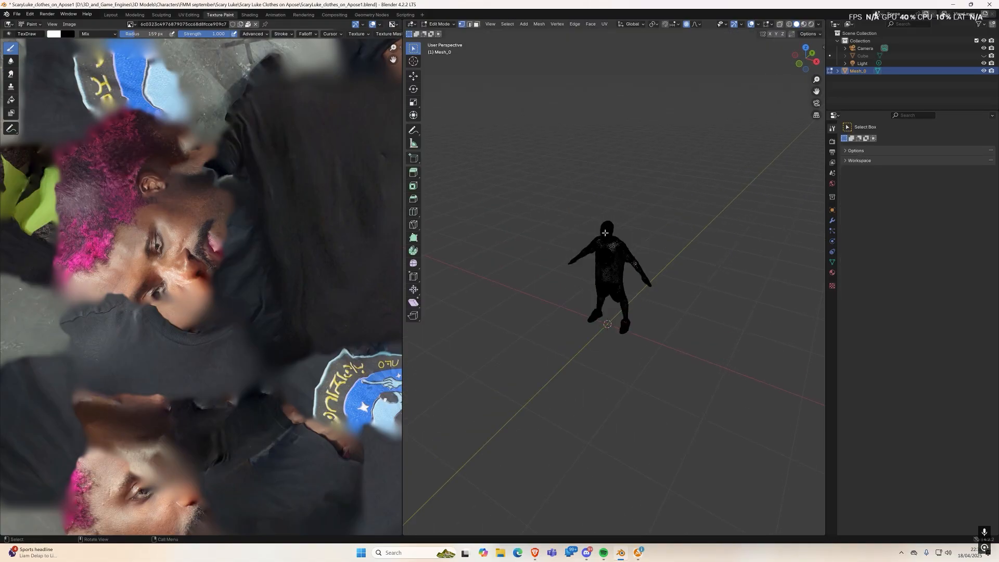
key(KP_Decimal)
scroll(638, 341, down, 20)
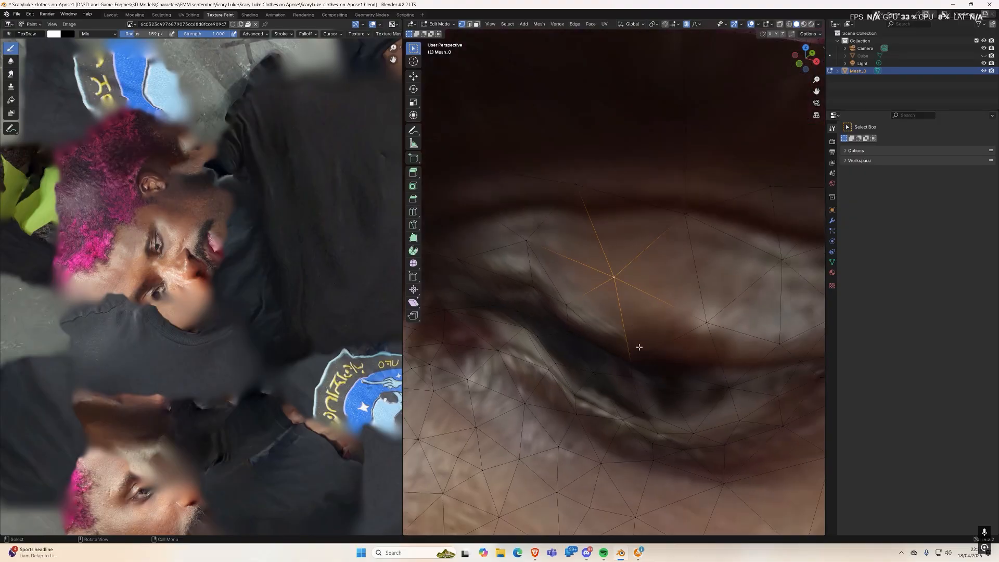
middle_drag(622, 368, 651, 338)
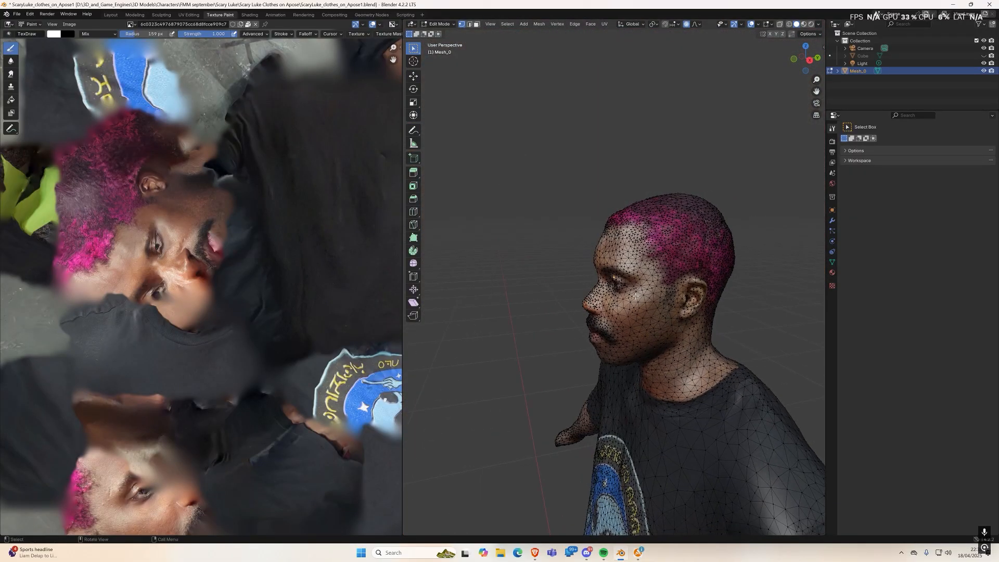
Step: Return to Texture Paint mode with material preview shading, and choose the Clone brush with its strength set to 0.277
click(805, 25)
mouse_move(650, 291)
middle_down()
mouse_move(683, 288)
mouse_move(615, 379)
mouse_move(558, 374)
mouse_move(541, 333)
mouse_move(536, 250)
middle_up()
key(Tab)
click(414, 87)
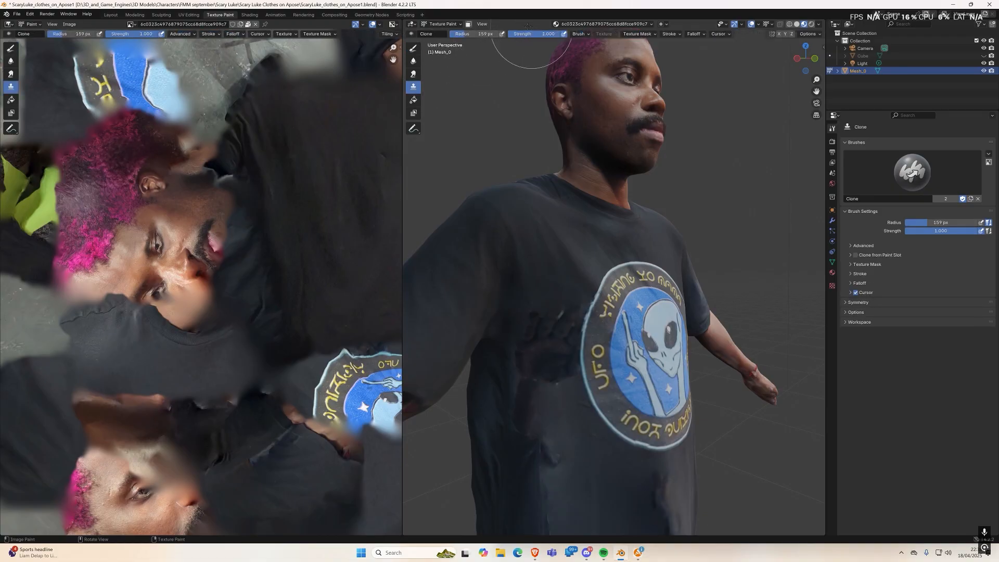
drag(555, 37, 529, 37)
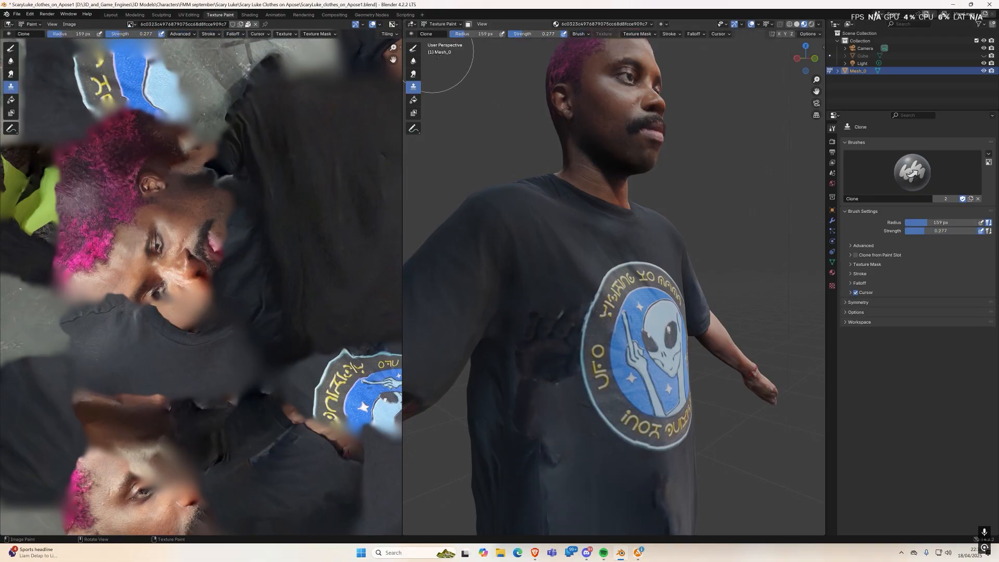
Step: Clone clean shirt fabric over the dark marks beside the emblem on the character's right side, sampling above and below them
ctrl+click(536, 269)
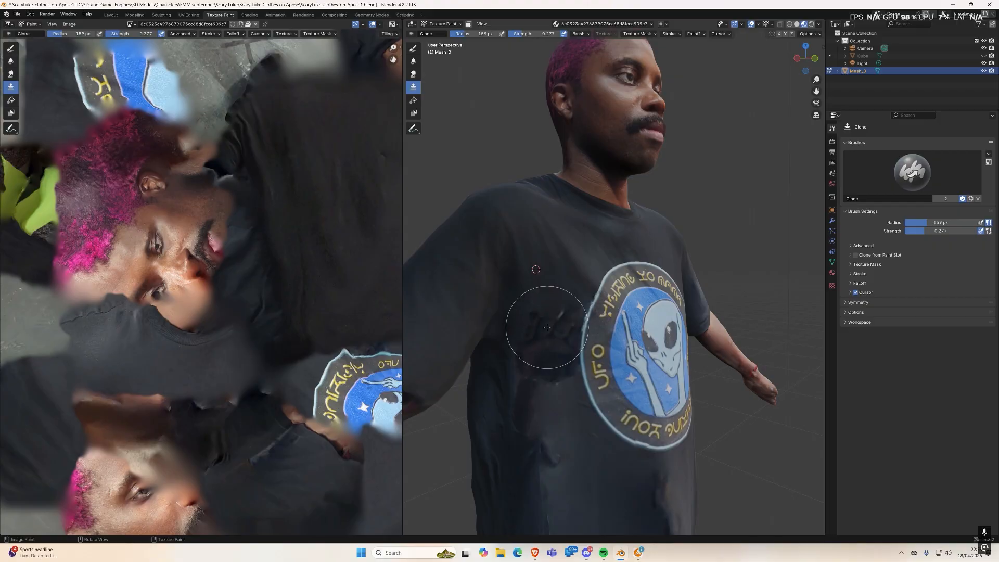
mouse_move(542, 321)
mouse_down()
mouse_move(535, 306)
mouse_move(540, 373)
mouse_move(533, 357)
mouse_move(522, 365)
mouse_move(533, 392)
mouse_move(569, 301)
mouse_move(542, 310)
mouse_move(532, 352)
mouse_move(555, 316)
mouse_move(535, 312)
mouse_move(549, 455)
mouse_up()
ctrl+click(603, 466)
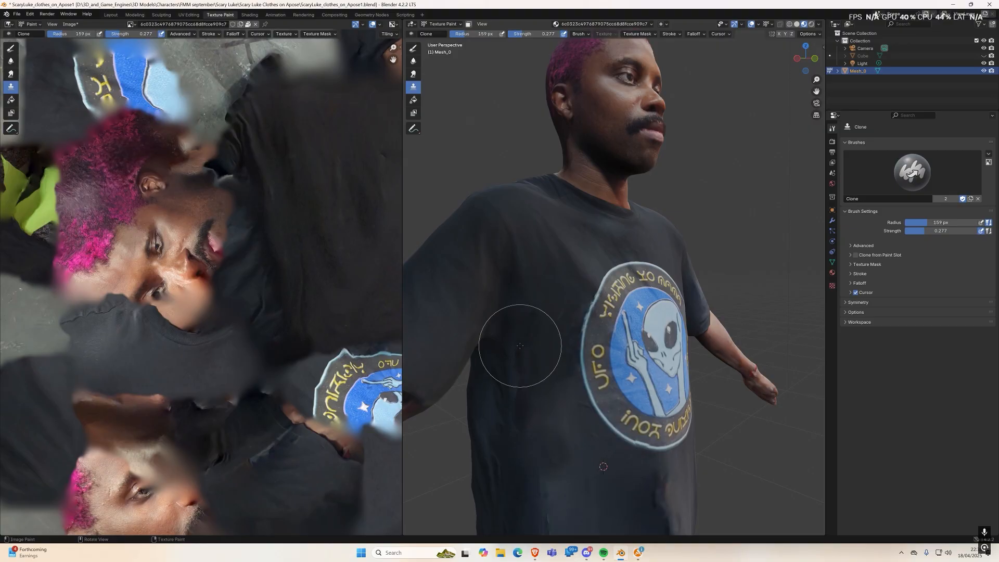
Step: Clone clean fabric from the upper back over the light creases on top of the character's right shoulder
scroll(520, 364, up, 4)
middle_drag(575, 423, 659, 420)
middle_drag(507, 381, 697, 362)
scroll(698, 362, down, 2)
middle_drag(643, 343, 580, 386)
ctrl+click(504, 312)
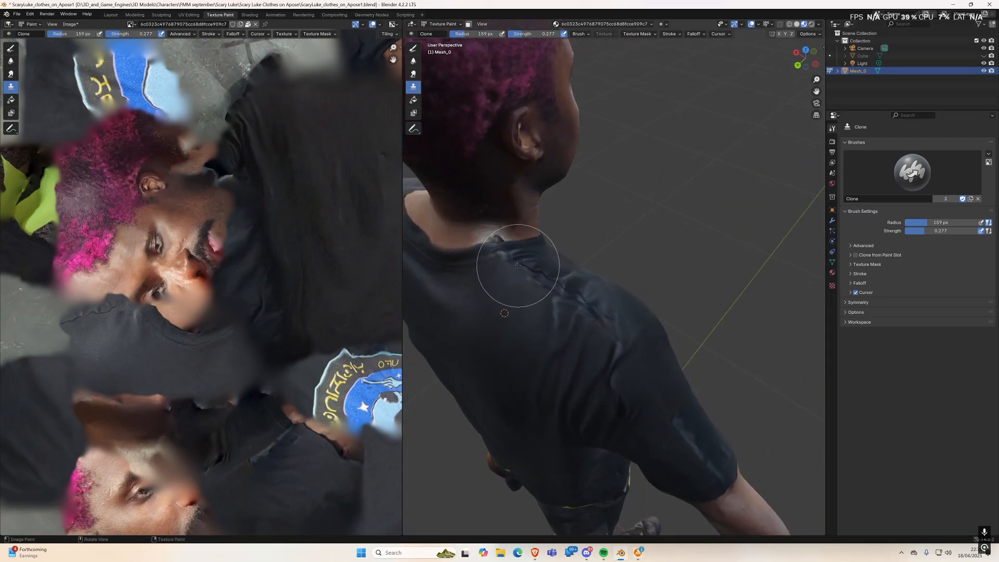
Step: Clone clean chest fabric over the front of the character's right shoulder, and start retouching the left side of the shirt front
middle_drag(598, 323, 619, 274)
scroll(619, 275, up, 1)
middle_drag(558, 181, 557, 204)
ctrl+click(556, 204)
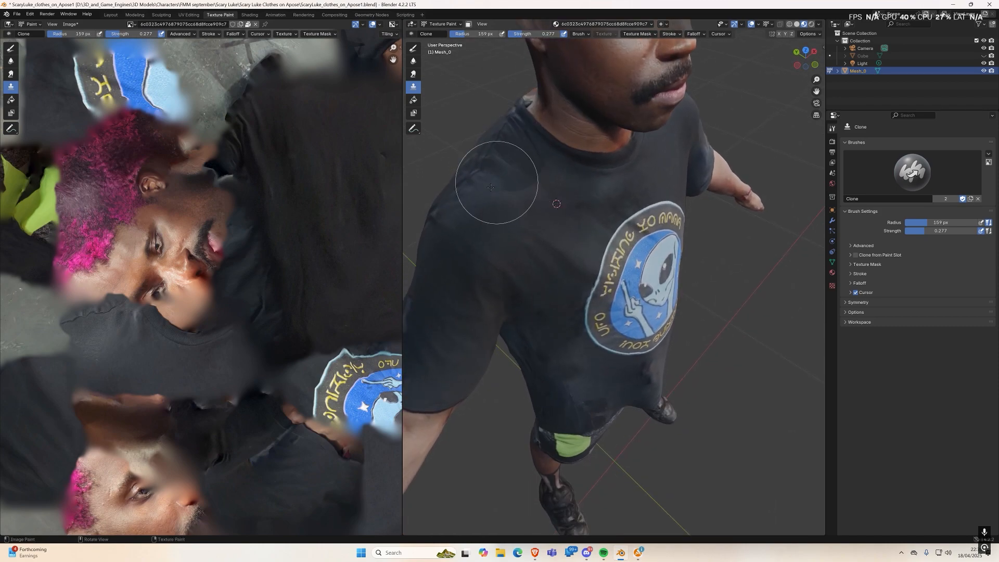
mouse_move(624, 201)
middle_down()
mouse_move(584, 201)
mouse_move(640, 246)
mouse_move(666, 203)
middle_up()
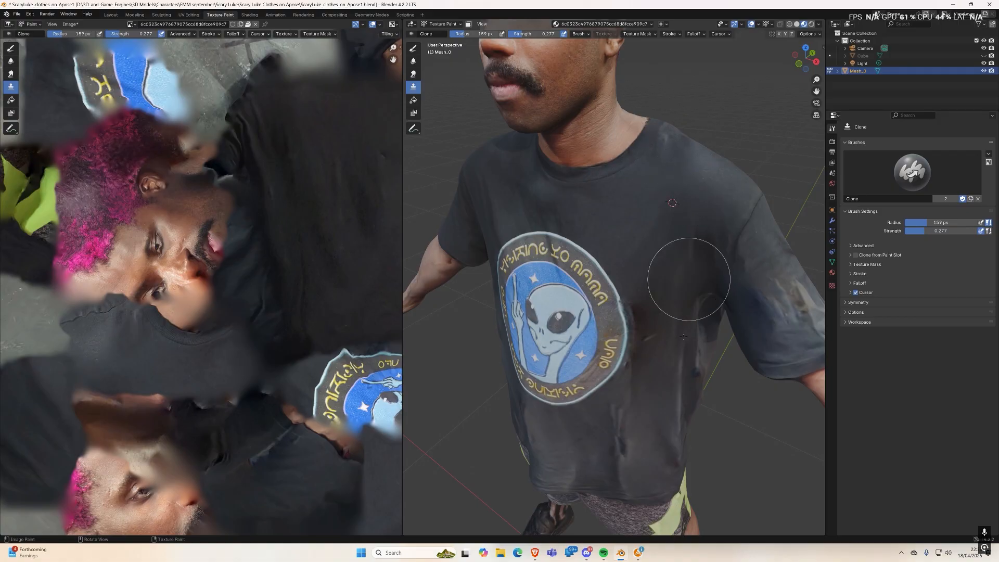
Step: Clone clean shirt fabric over the brown smudges and creases beside and below the alien emblem
middle_drag(687, 381, 669, 312)
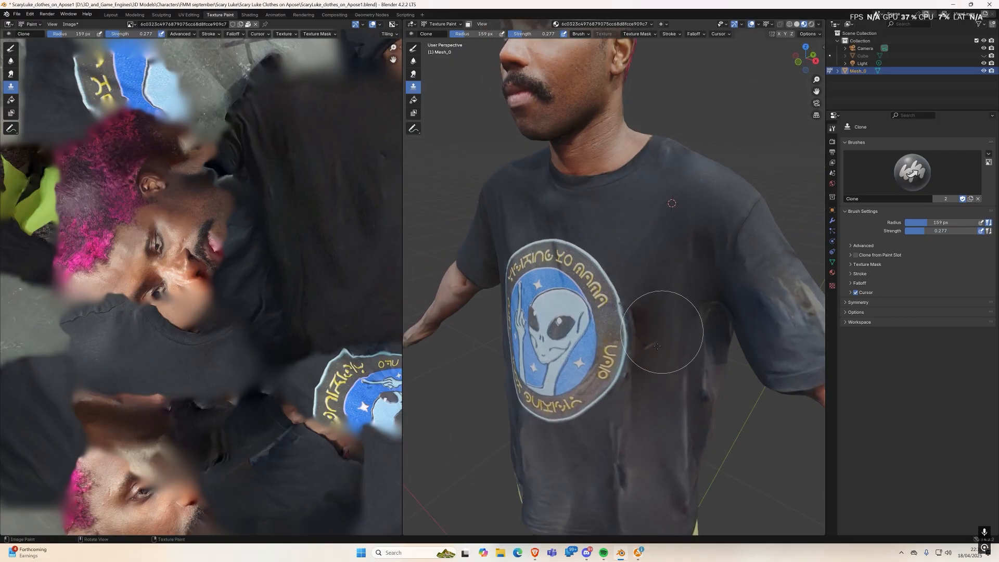
ctrl+click(684, 336)
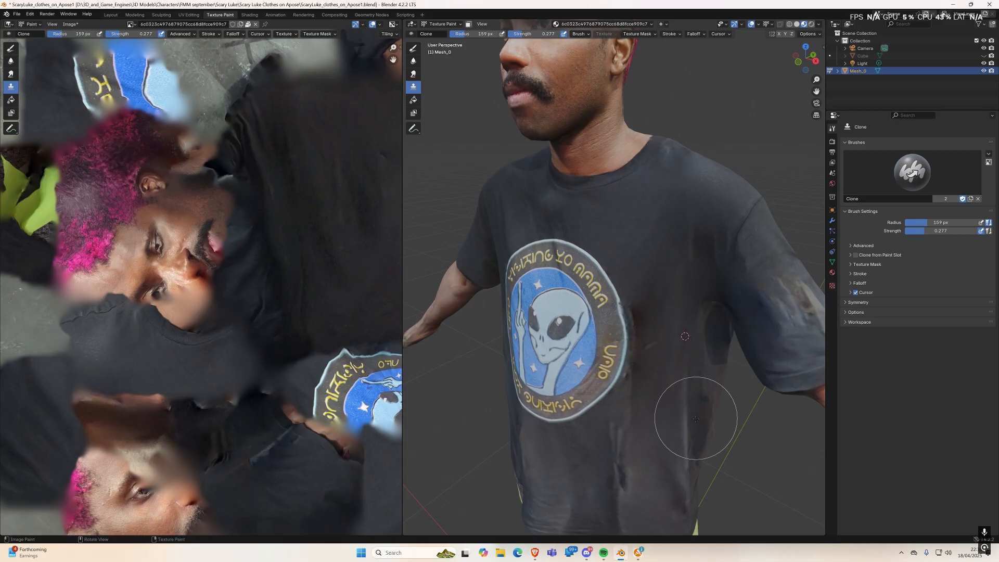
scroll(680, 418, down, 2)
middle_drag(679, 417, 672, 404)
shift+middle_drag(668, 442, 658, 335)
scroll(657, 330, up, 3)
scroll(658, 327, up, 3)
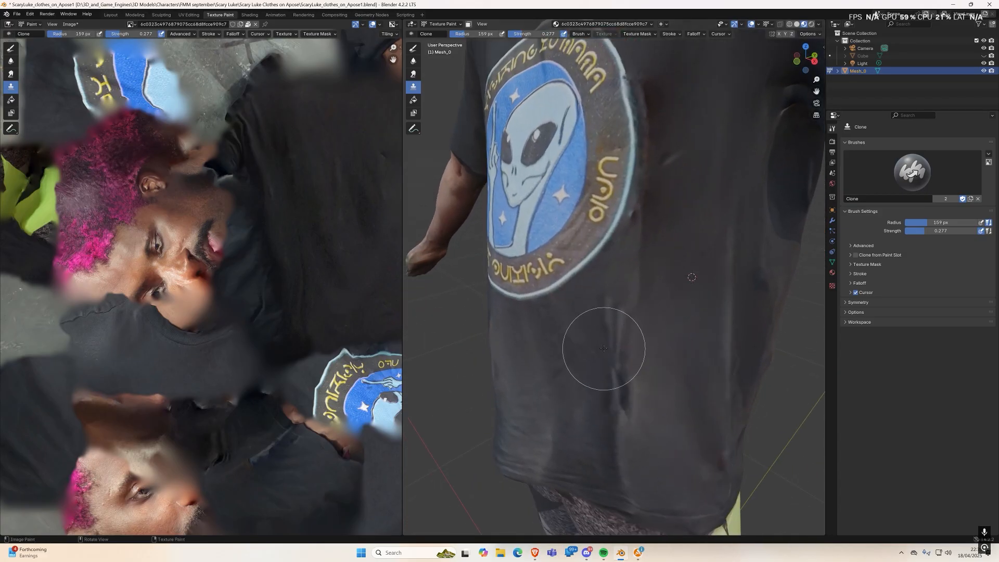
mouse_move(617, 364)
mouse_down()
mouse_move(625, 422)
mouse_move(598, 312)
mouse_move(620, 357)
mouse_move(633, 286)
mouse_move(630, 298)
mouse_move(680, 182)
mouse_move(691, 122)
mouse_move(658, 99)
mouse_move(665, 201)
mouse_move(638, 232)
mouse_move(598, 401)
mouse_move(628, 472)
mouse_move(598, 452)
mouse_move(553, 461)
mouse_move(548, 405)
mouse_up()
scroll(561, 429, up, 2)
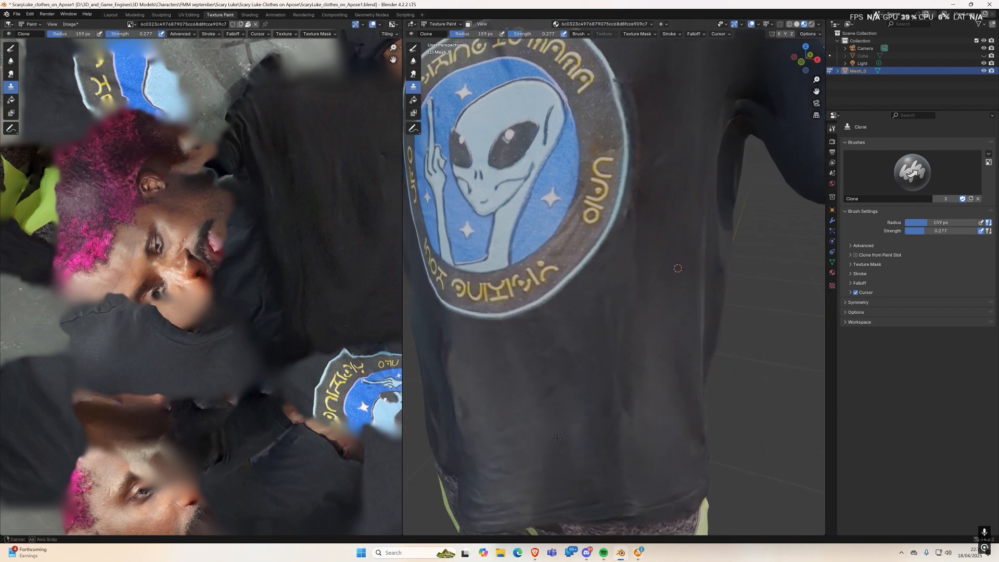
Step: Clone dark fabric over the discoloured crease on the shirt front under the alien emblem
scroll(508, 464, up, 2)
mouse_move(508, 463)
shift+middle_down()
mouse_move(617, 379)
mouse_move(576, 390)
shift+middle_up()
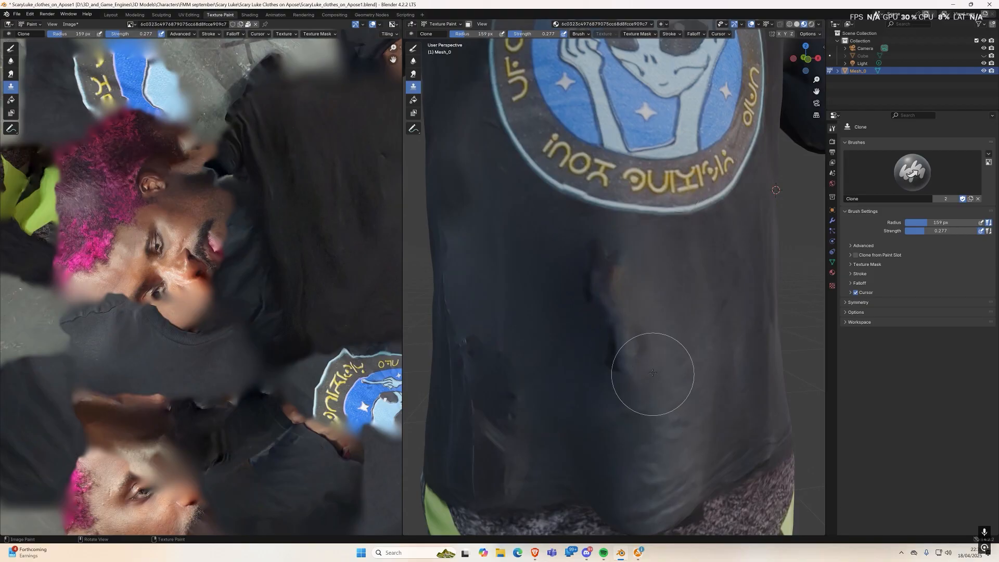
ctrl+click(676, 380)
mouse_move(625, 362)
mouse_down()
mouse_move(620, 290)
mouse_move(584, 240)
mouse_move(631, 350)
mouse_move(608, 346)
mouse_up()
Step: Cover the smudges and vertical seam line near the shirt's side hem with cloned dark fabric
mouse_move(609, 345)
middle_down()
mouse_move(571, 401)
mouse_move(642, 329)
mouse_move(660, 294)
middle_up()
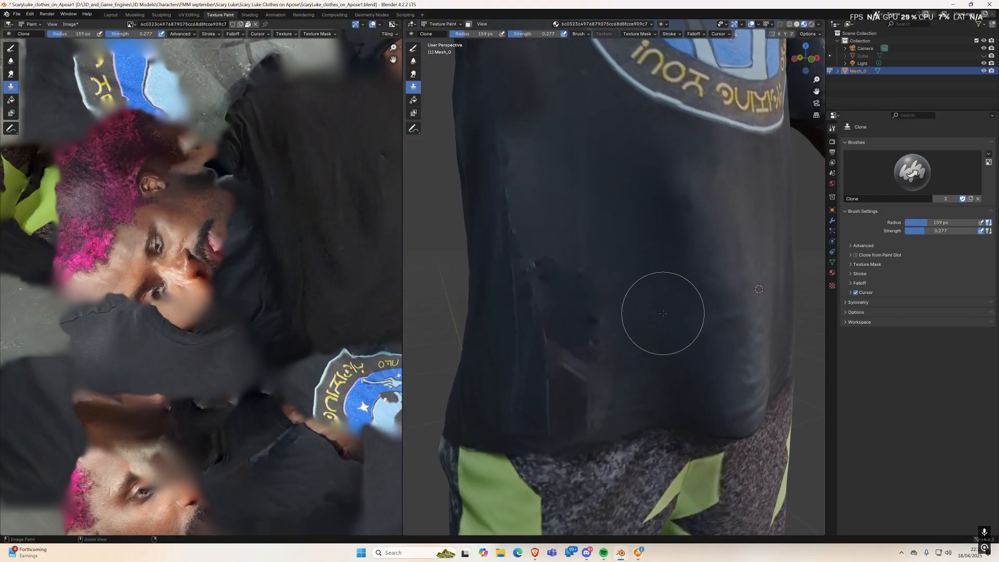
drag(590, 371, 592, 415)
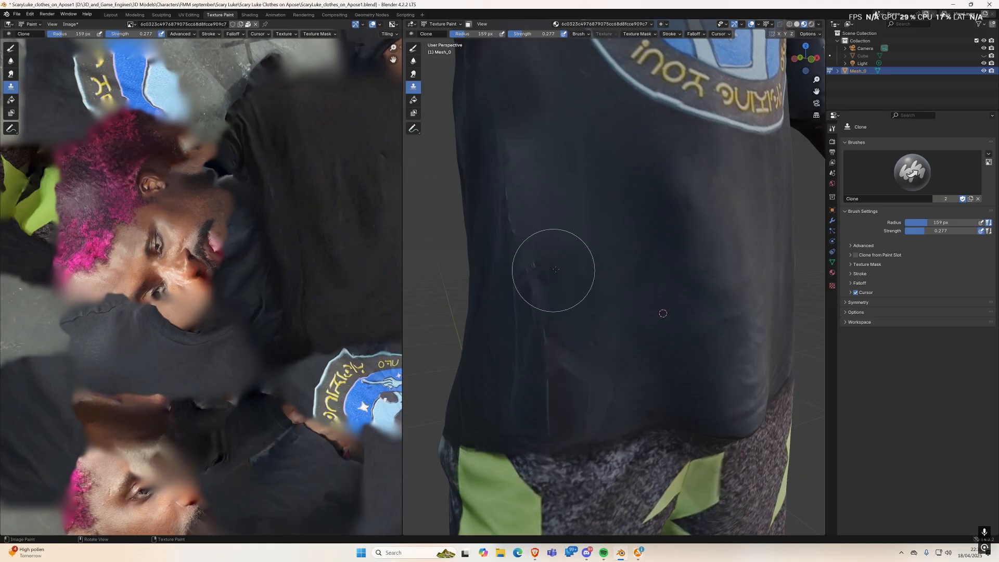
middle_drag(546, 267, 557, 217)
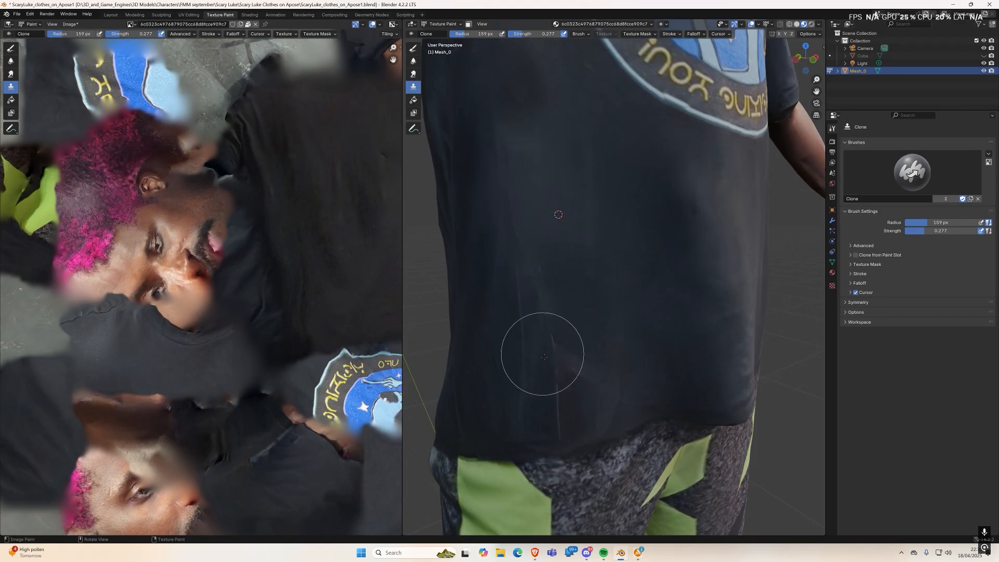
ctrl+click(610, 281)
middle_drag(540, 350, 596, 343)
Step: Clone skin tone over the uneven patches on the inner and back areas of the character's right calf
middle_drag(631, 275, 610, 100)
scroll(611, 273, up, 4)
mouse_move(634, 330)
middle_down()
mouse_move(674, 313)
mouse_move(669, 301)
mouse_move(711, 297)
mouse_move(667, 292)
middle_up()
ctrl+click(679, 318)
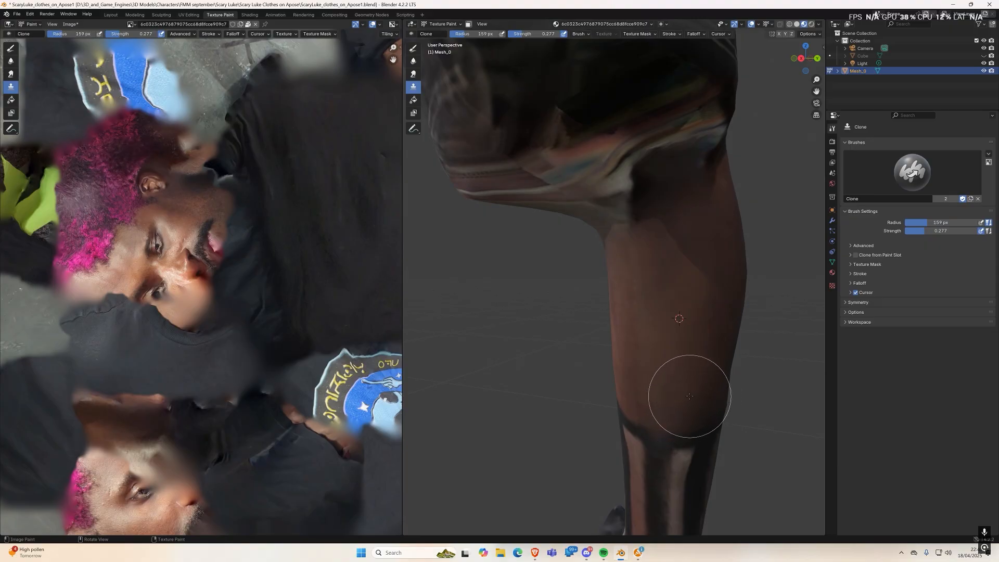
middle_drag(689, 397, 624, 404)
middle_drag(533, 305, 579, 321)
ctrl+click(609, 331)
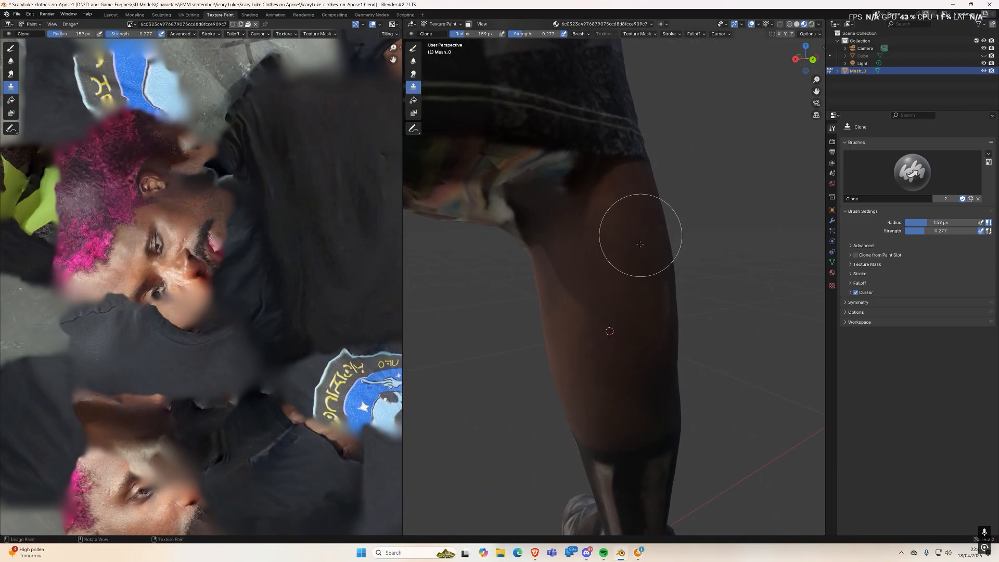
Step: Clone brown skin along the outer side of the right calf, between the shorts hem and the sock
middle_drag(666, 378, 521, 339)
ctrl+click(580, 265)
mouse_move(579, 268)
middle_down()
mouse_move(572, 282)
mouse_move(544, 241)
mouse_move(514, 246)
mouse_move(518, 238)
middle_up()
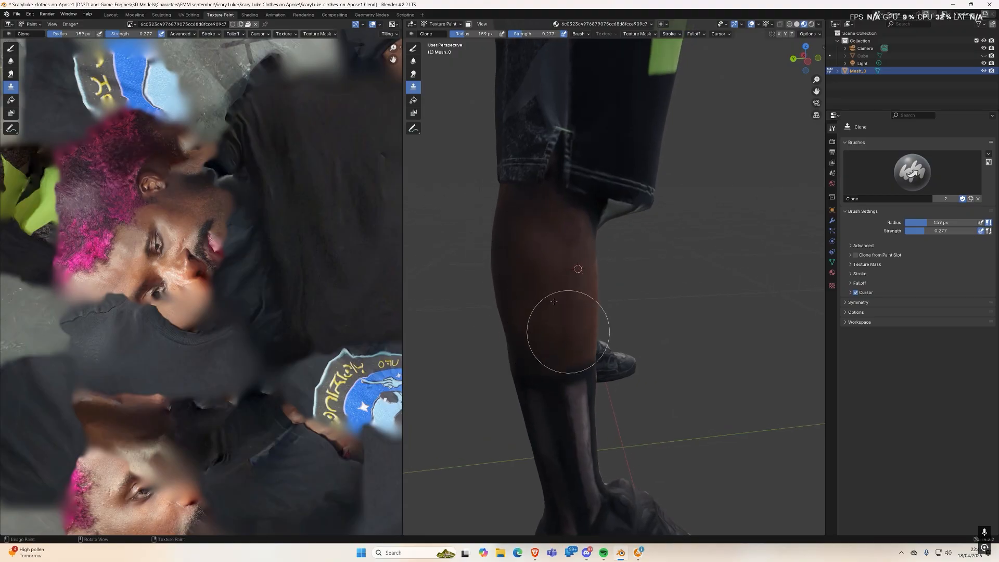
scroll(541, 279, up, 2)
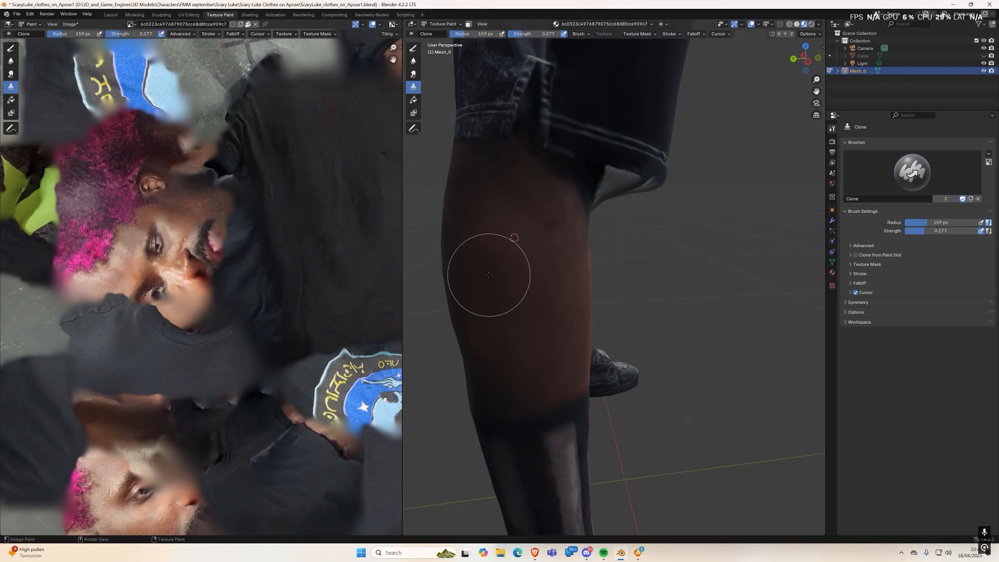
mouse_move(491, 378)
middle_down()
mouse_move(526, 335)
mouse_move(435, 312)
mouse_move(541, 318)
middle_up()
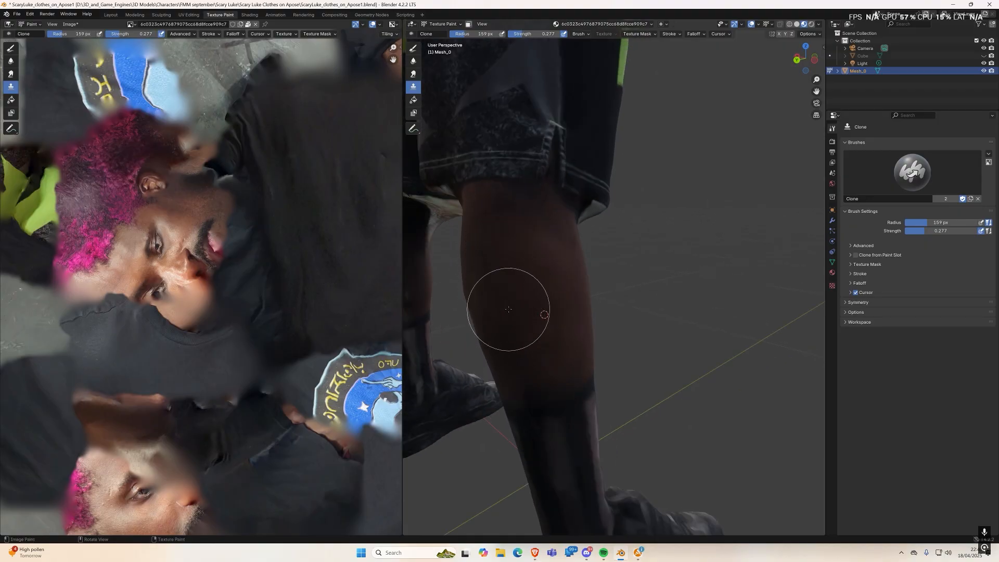
Step: Blend the hard shading edge on the back of the right calf with skin sampled from nearby
middle_drag(495, 272, 557, 308)
ctrl+click(543, 364)
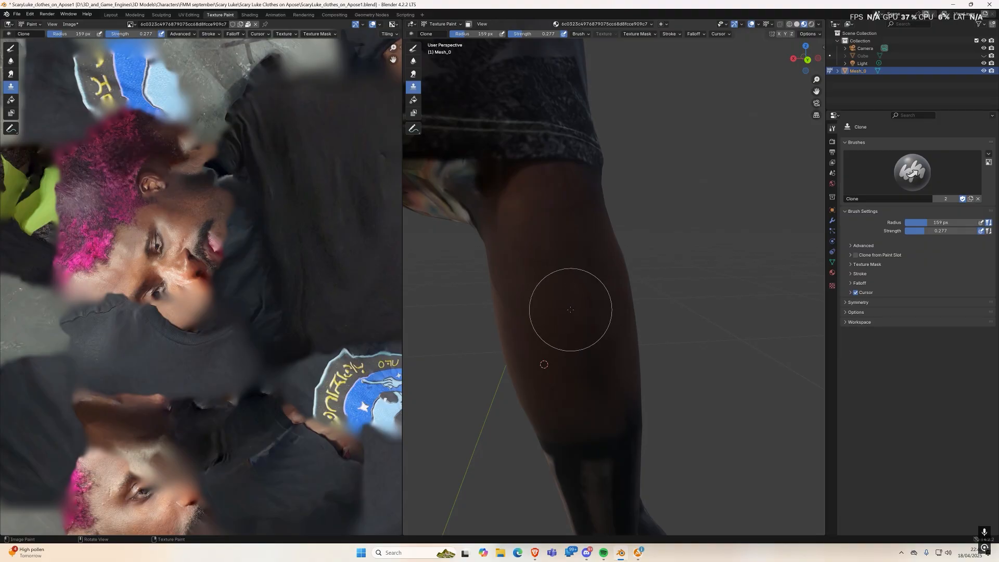
mouse_move(558, 375)
middle_down()
mouse_move(523, 361)
mouse_move(553, 366)
mouse_move(542, 347)
mouse_move(616, 320)
mouse_move(583, 319)
middle_up()
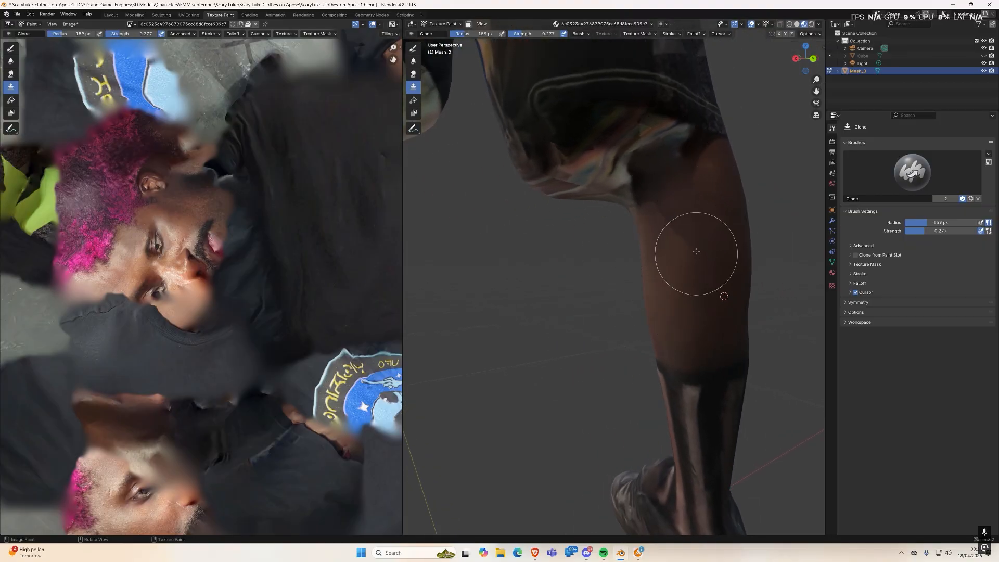
scroll(696, 254, up, 3)
shift+middle_drag(764, 263, 678, 283)
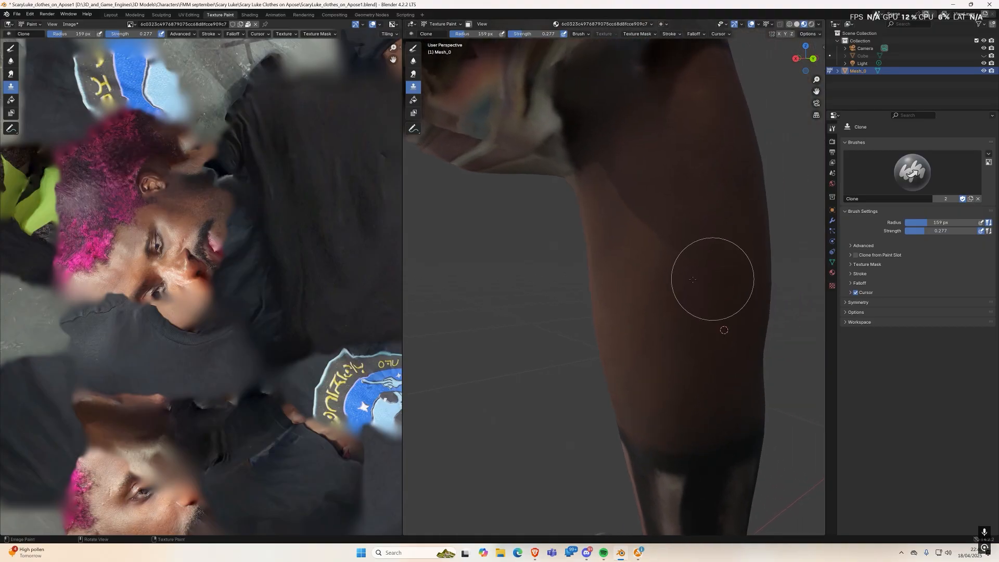
ctrl+click(660, 290)
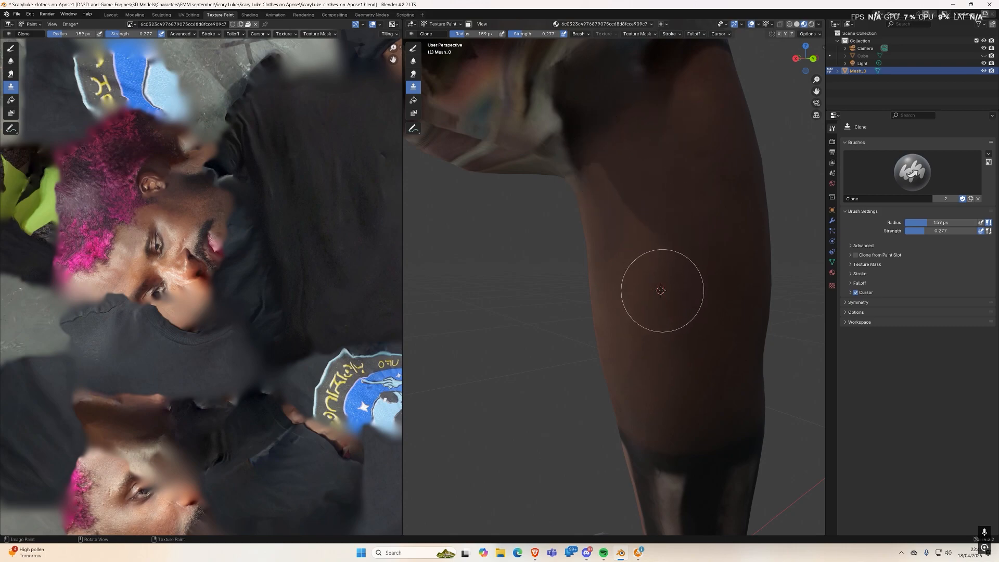
Step: Frame the selection in Edit Mode, return to Texture Paint mode and bring the left lower leg into view
shift+middle_drag(539, 329, 650, 316)
mouse_move(432, 328)
shift+middle_down()
mouse_move(608, 307)
mouse_move(551, 306)
mouse_move(569, 296)
shift+middle_up()
key(Tab)
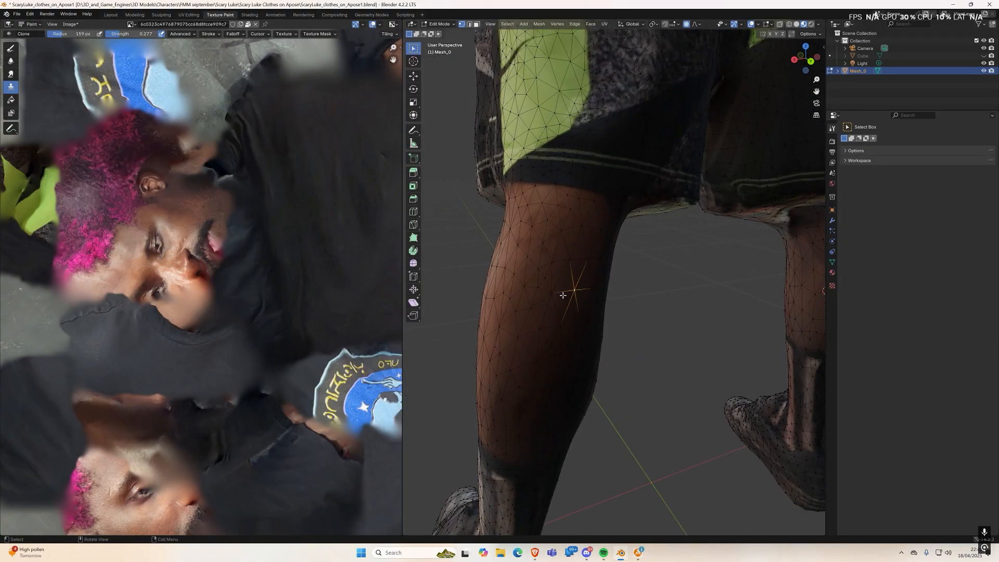
key(KP_Decimal)
scroll(572, 301, down, 9)
mouse_move(741, 359)
middle_down()
mouse_move(694, 364)
mouse_move(692, 338)
mouse_move(637, 333)
mouse_move(657, 383)
mouse_move(667, 382)
mouse_move(571, 351)
middle_up()
scroll(708, 365, down, 4)
key(Tab)
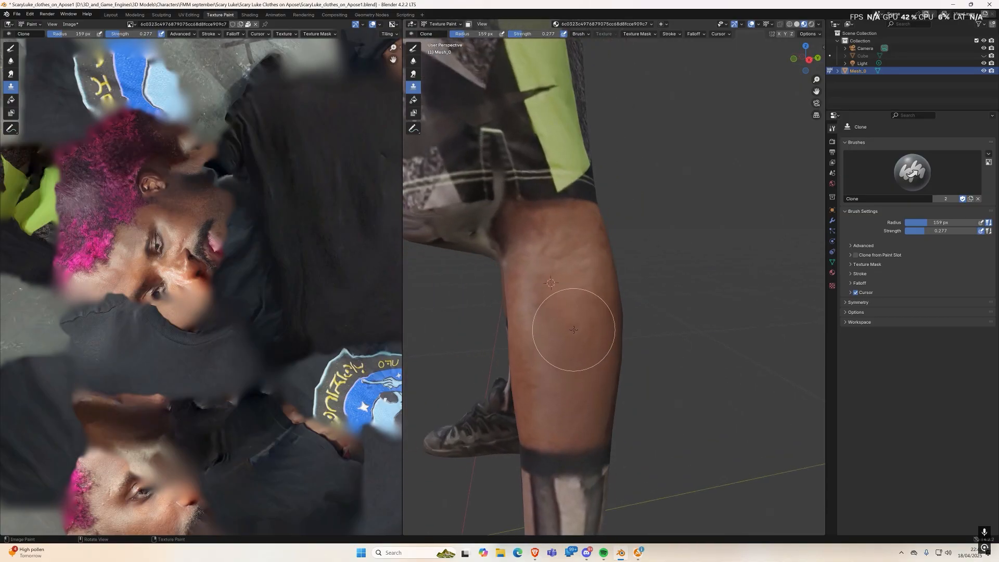
Step: Clone skin over the dark and grey blotches on the front and inner side of the left leg below the shorts
scroll(544, 294, up, 2)
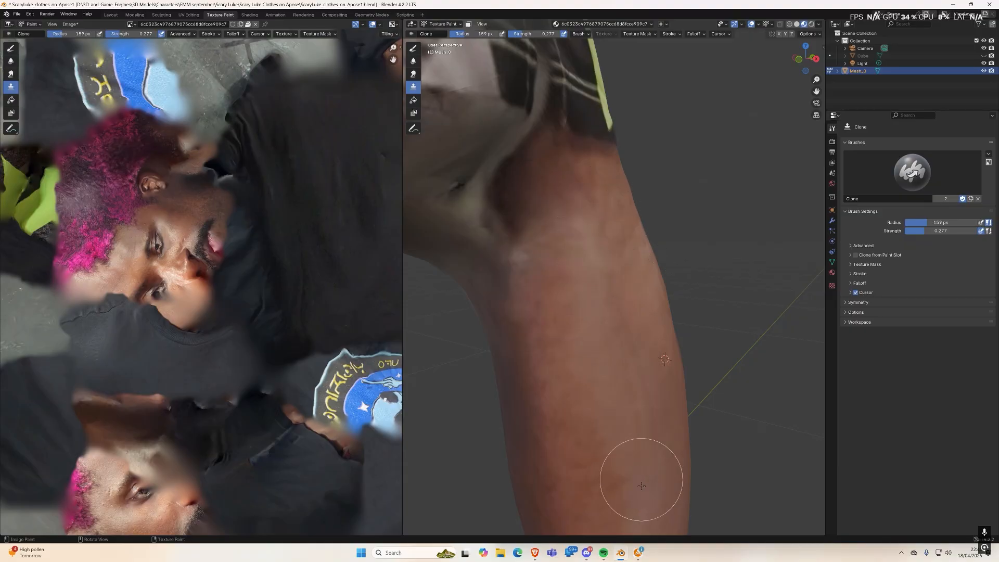
scroll(604, 400, down, 2)
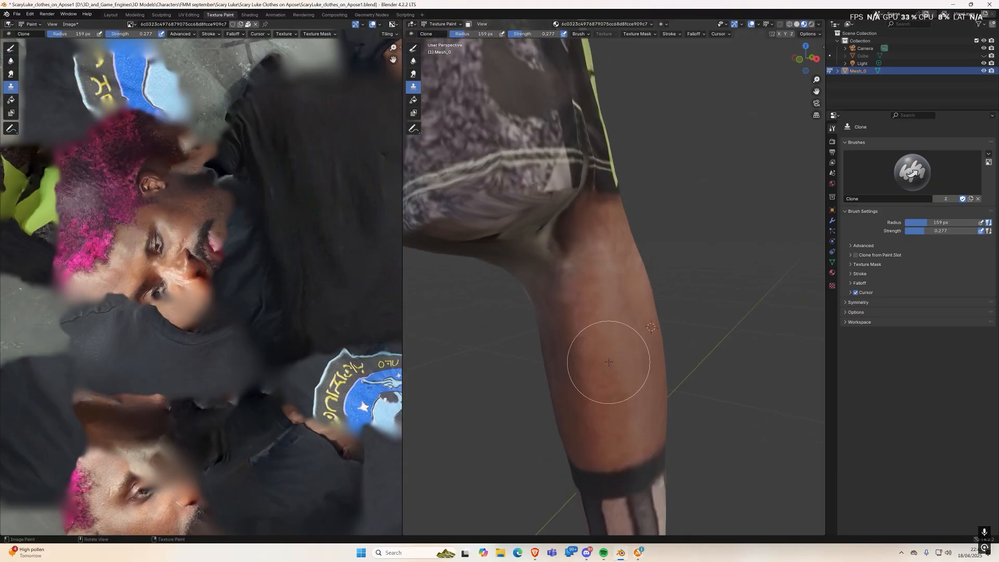
middle_drag(591, 360, 583, 320)
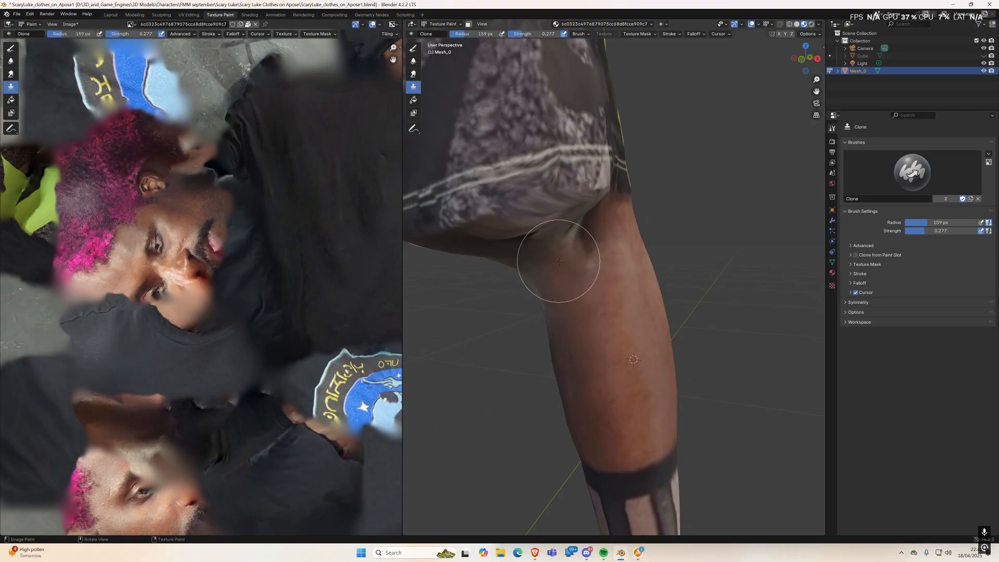
mouse_move(603, 433)
middle_down()
mouse_move(642, 394)
mouse_move(654, 402)
middle_up()
ctrl+click(658, 402)
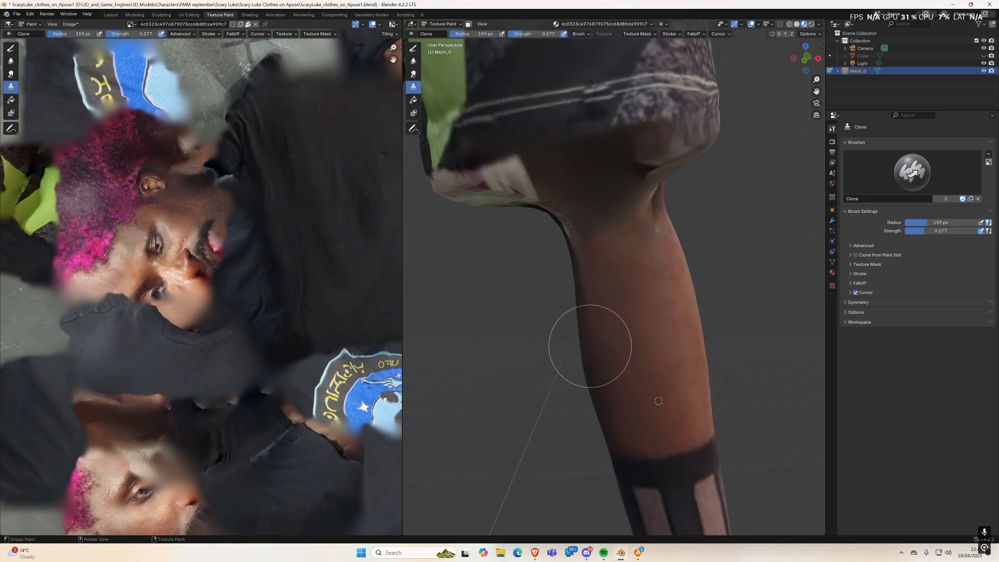
Step: Lighten the dark shading across the back of the left calf by cloning nearby brown skin
mouse_move(629, 468)
middle_down()
mouse_move(750, 427)
mouse_move(602, 391)
mouse_move(556, 332)
middle_up()
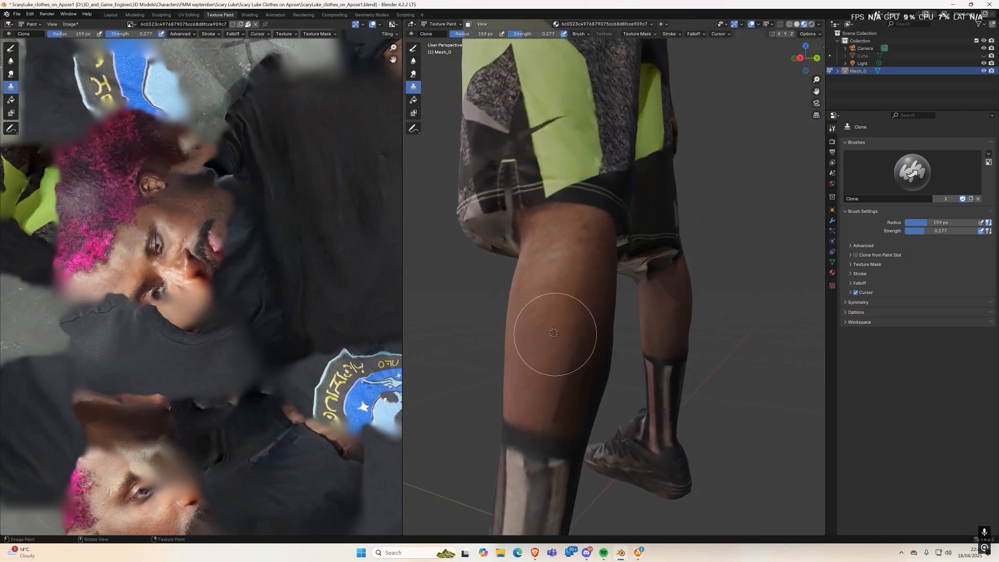
scroll(549, 326, up, 1)
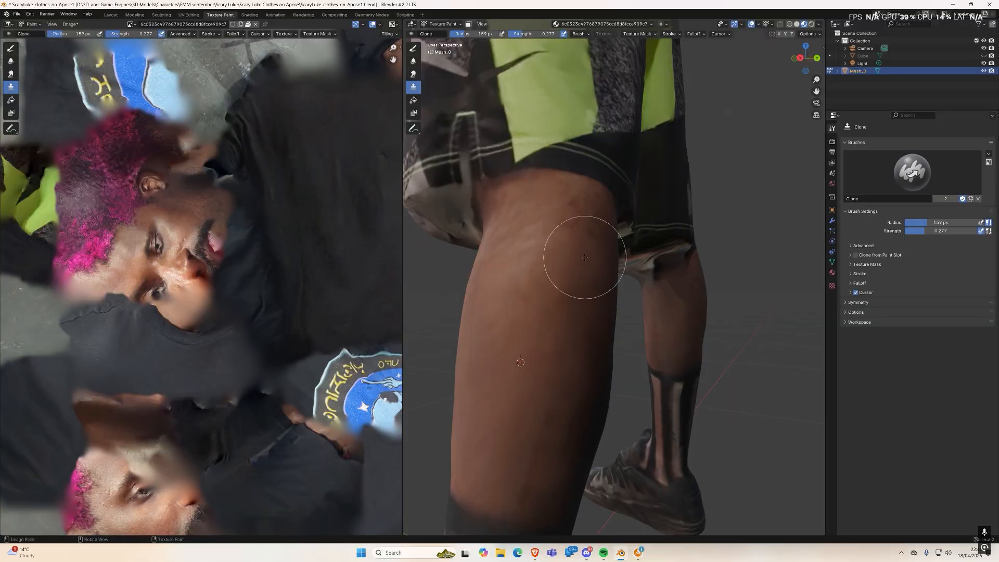
middle_drag(528, 408, 550, 420)
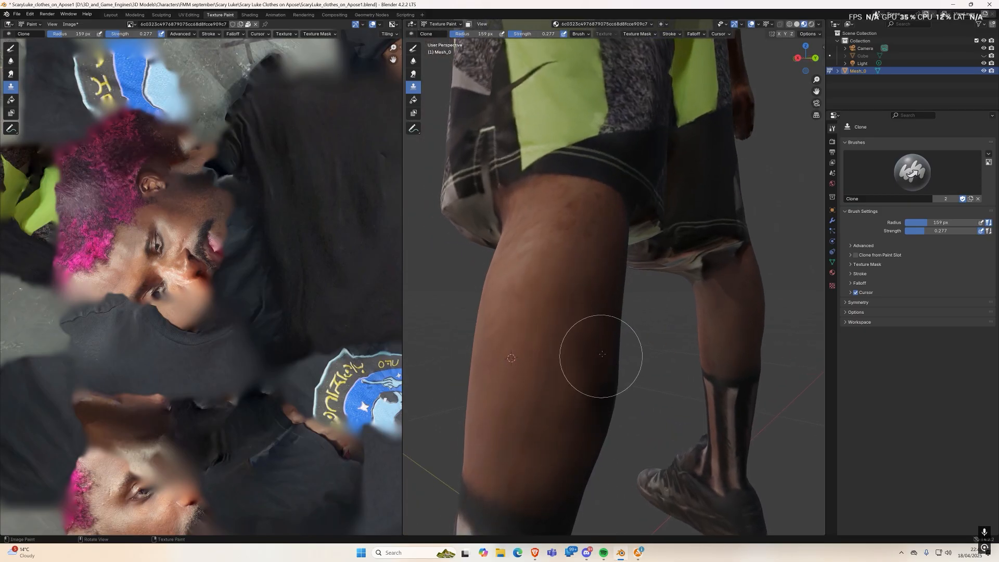
middle_drag(582, 304, 563, 292)
ctrl+click(557, 284)
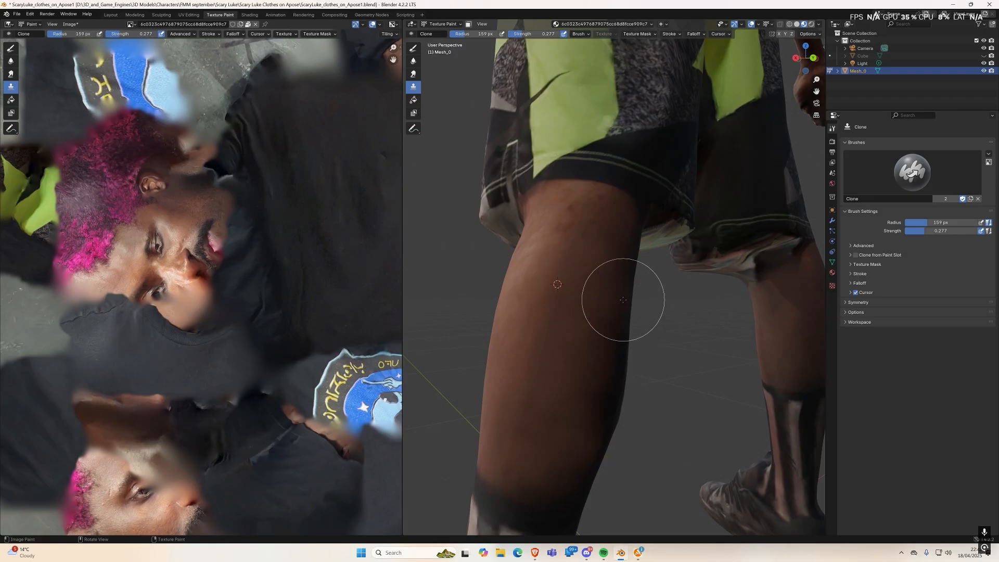
middle_drag(602, 313, 620, 289)
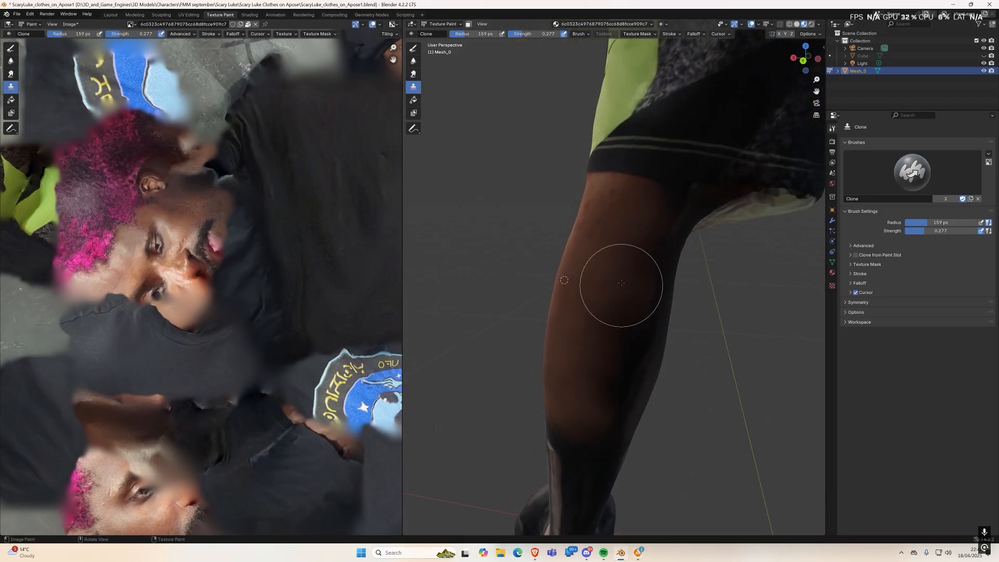
ctrl+click(596, 269)
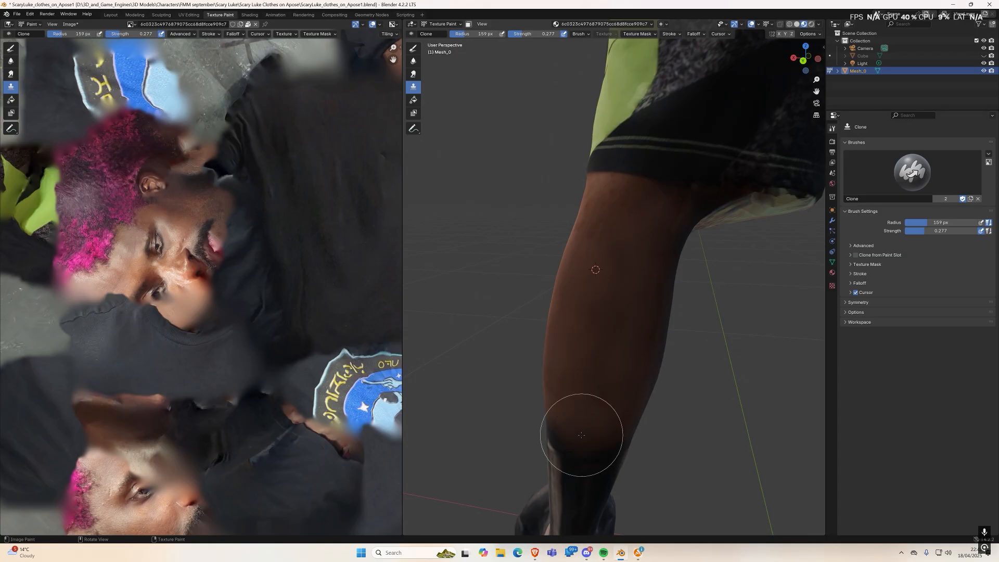
Step: Clone lighter skin over the dark vertical band on the inner left calf, up to the shorts opening
mouse_move(629, 423)
middle_down()
mouse_move(656, 373)
mouse_move(651, 382)
mouse_move(568, 333)
middle_up()
ctrl+click(648, 306)
mouse_move(572, 221)
mouse_down()
mouse_move(591, 379)
mouse_move(576, 167)
mouse_move(587, 205)
mouse_move(576, 323)
mouse_move(564, 152)
mouse_move(606, 197)
mouse_move(566, 216)
mouse_up()
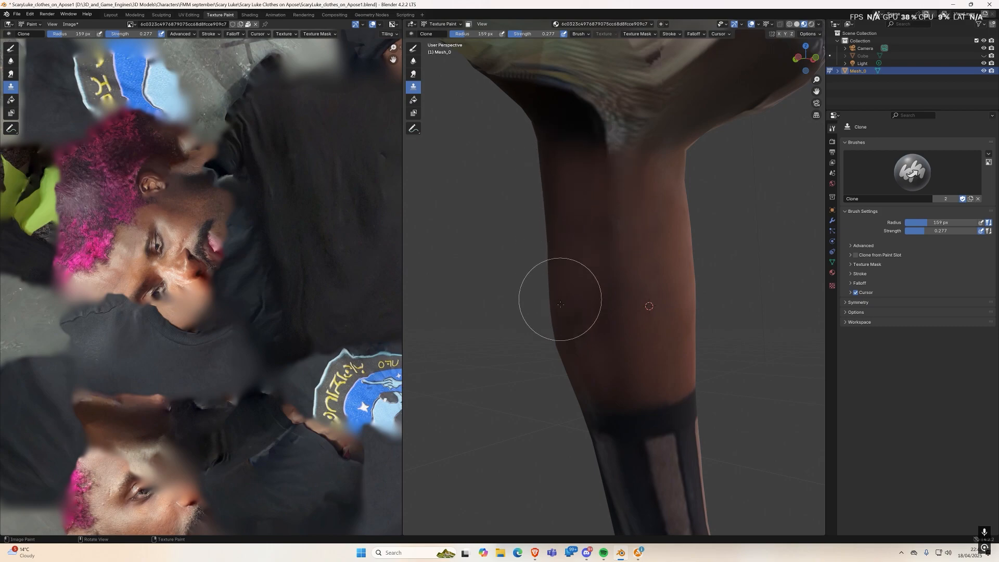
middle_drag(576, 379, 639, 370)
middle_drag(643, 332, 614, 292)
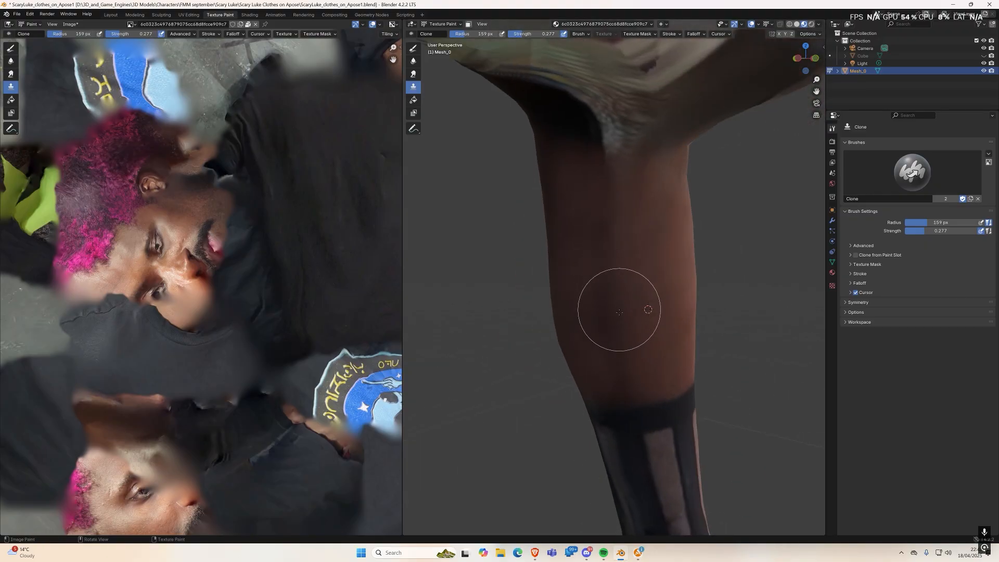
drag(611, 157, 622, 163)
Step: Touch up the back of the left calf and the skin under the shorts hem with the Clone brush
middle_drag(604, 352, 563, 255)
mouse_move(545, 292)
middle_down()
mouse_move(584, 290)
mouse_move(585, 260)
middle_up()
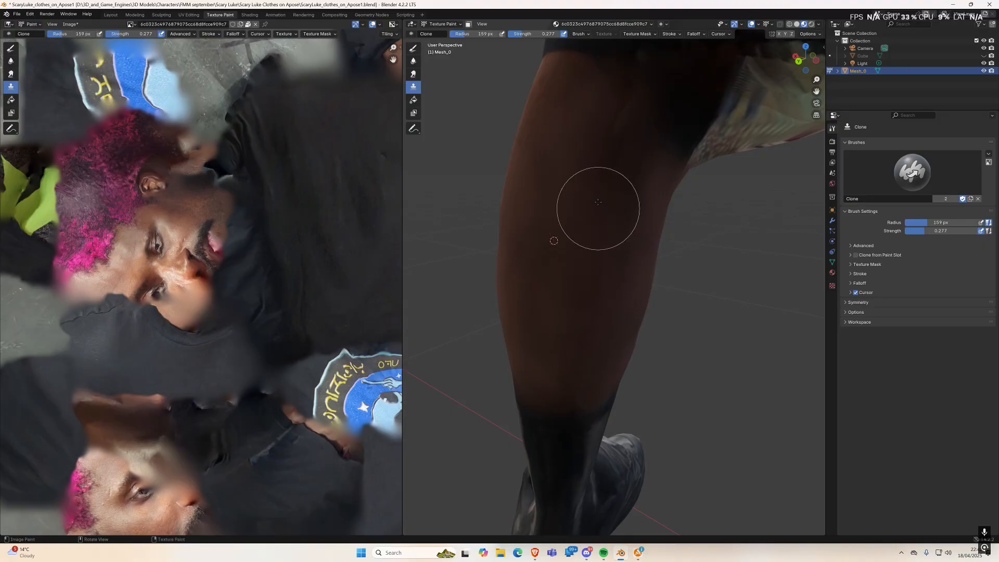
middle_drag(590, 375, 616, 223)
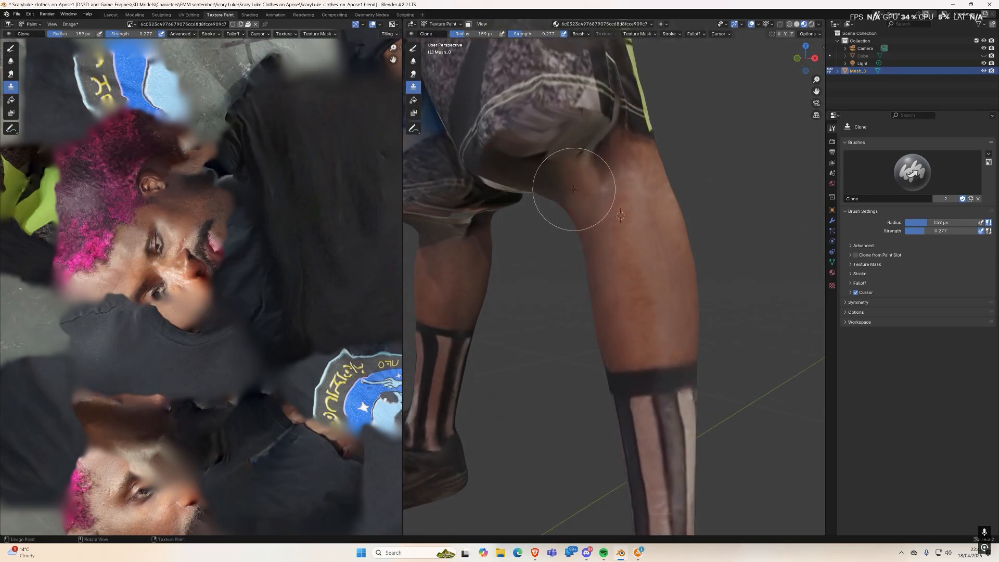
mouse_move(606, 208)
middle_down()
mouse_move(669, 212)
mouse_move(617, 220)
middle_up()
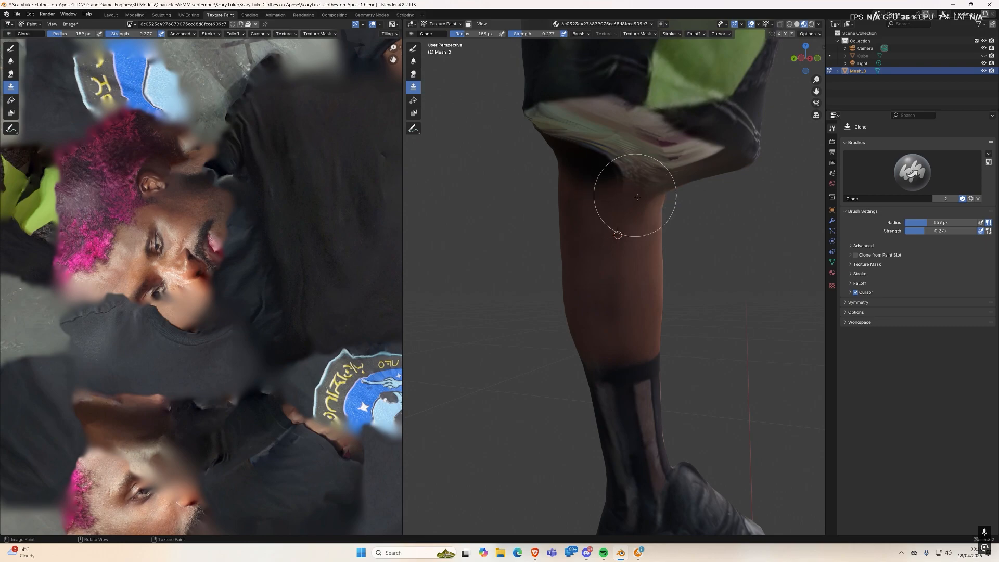
mouse_move(622, 232)
middle_down()
mouse_move(528, 343)
mouse_move(490, 338)
middle_up()
scroll(527, 343, down, 4)
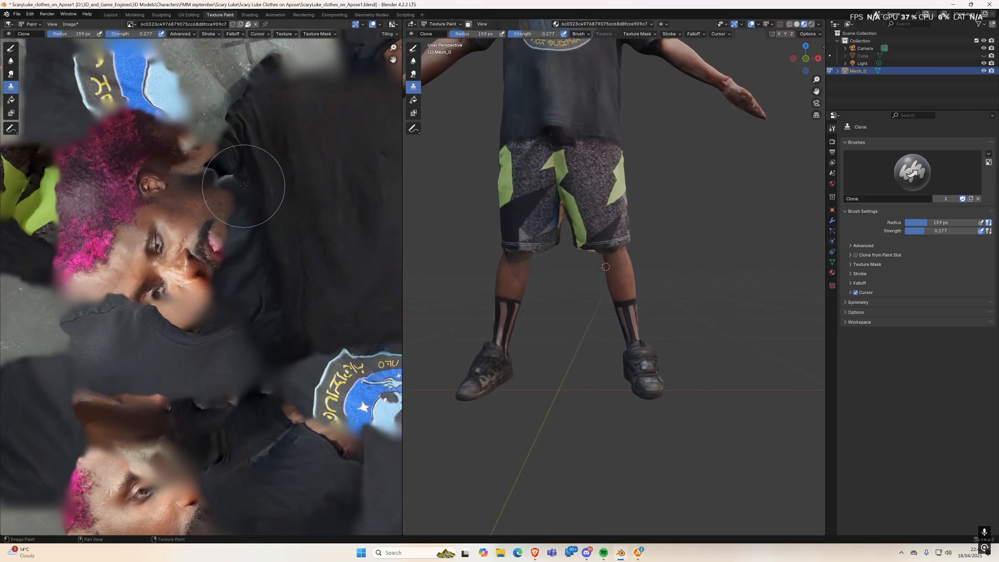
Step: Save the project, and save the painted texture as a JPEG named ScaryLuke_edited_diffusion1.jpg in the project folder
key(ctrl+s)
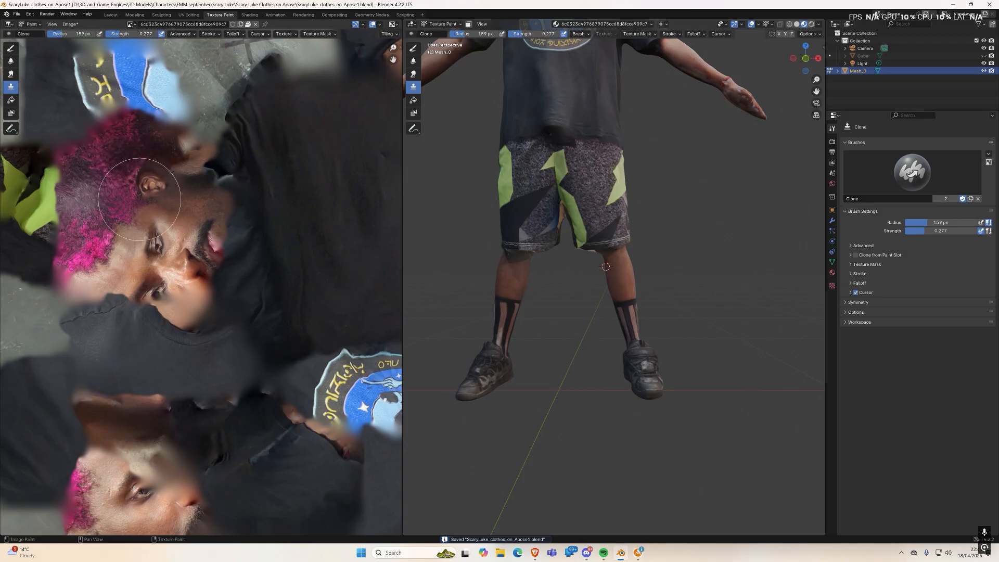
click(70, 24)
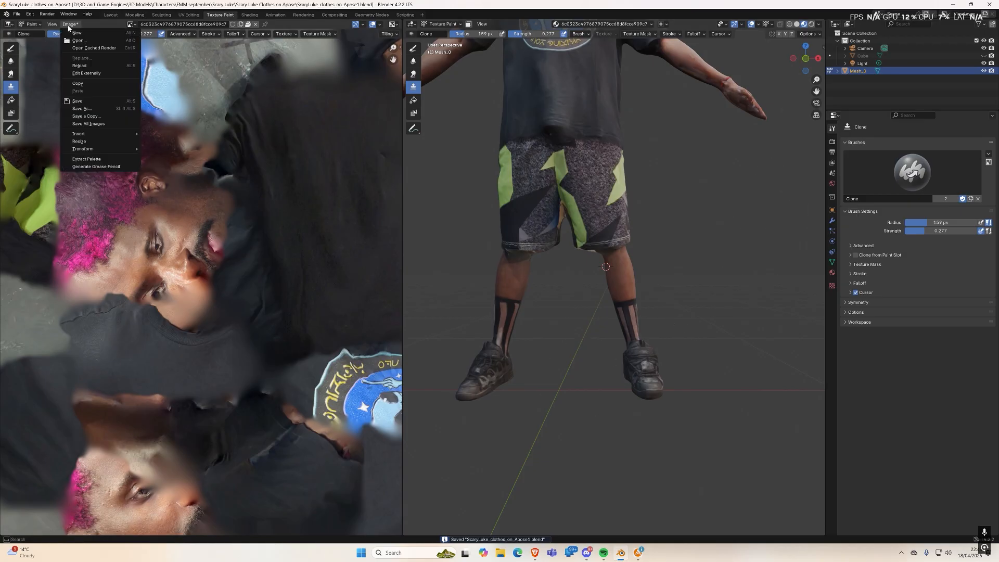
click(88, 109)
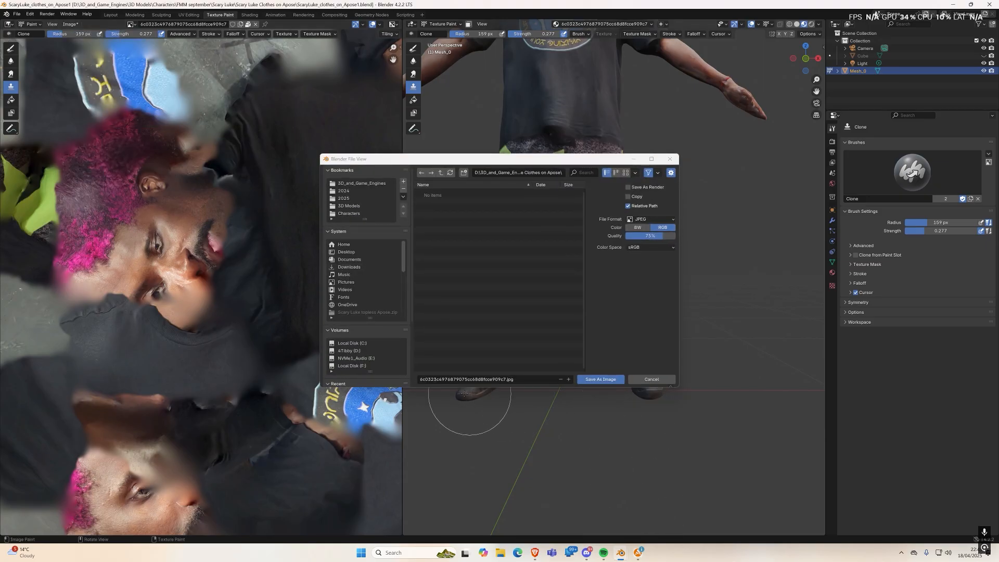
click(473, 379)
click(506, 379)
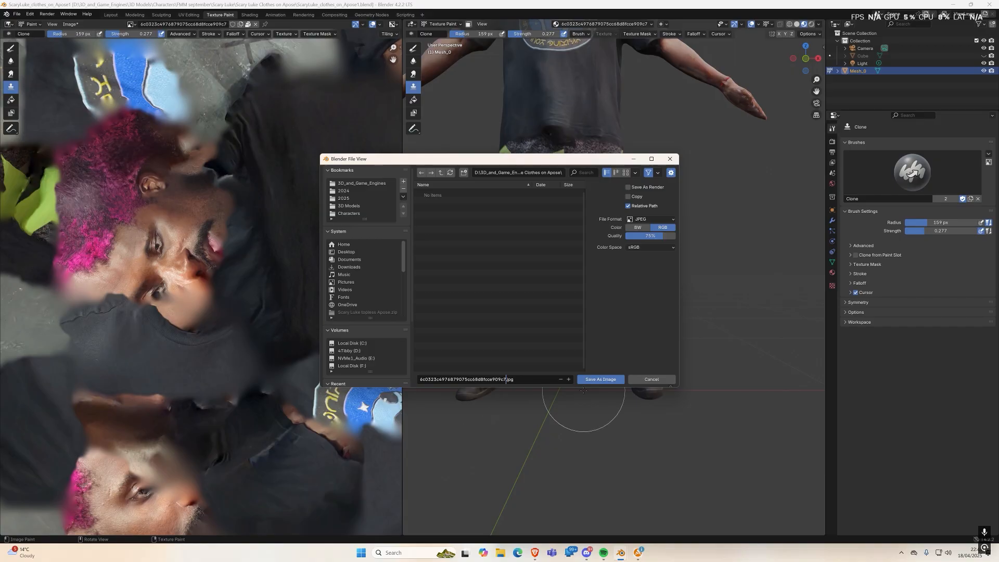
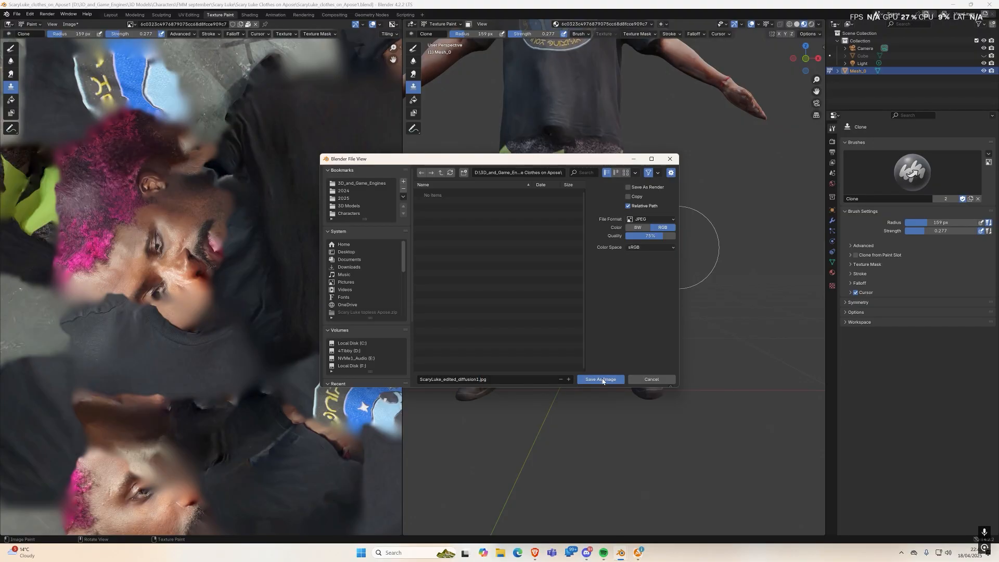
click(601, 379)
Step: Clone clean dark fabric from the upper left sleeve over the pale smudges near the sleeve's hem
scroll(485, 243, up, 2)
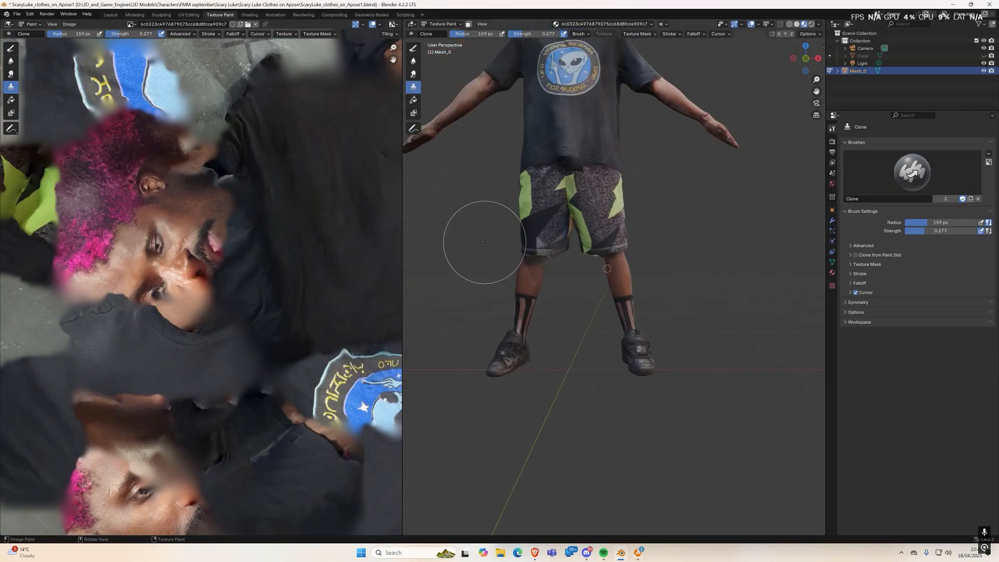
scroll(484, 242, down, 1)
middle_drag(550, 223, 565, 249)
shift+middle_drag(576, 167, 545, 249)
scroll(603, 260, up, 3)
middle_drag(639, 259, 617, 260)
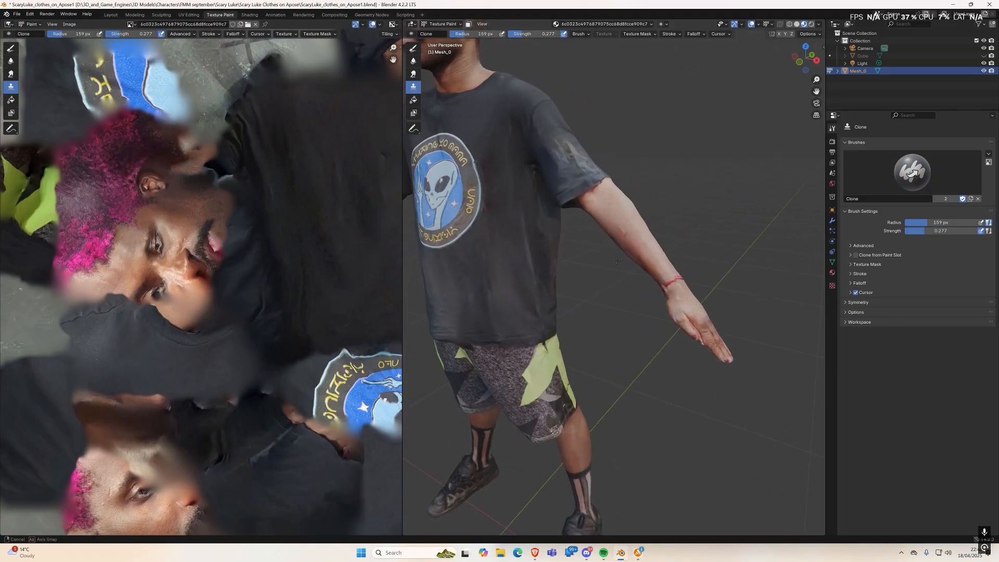
scroll(577, 210, up, 2)
middle_drag(577, 181, 562, 219)
shift+middle_drag(504, 183, 623, 228)
ctrl+click(594, 172)
drag(627, 223, 661, 266)
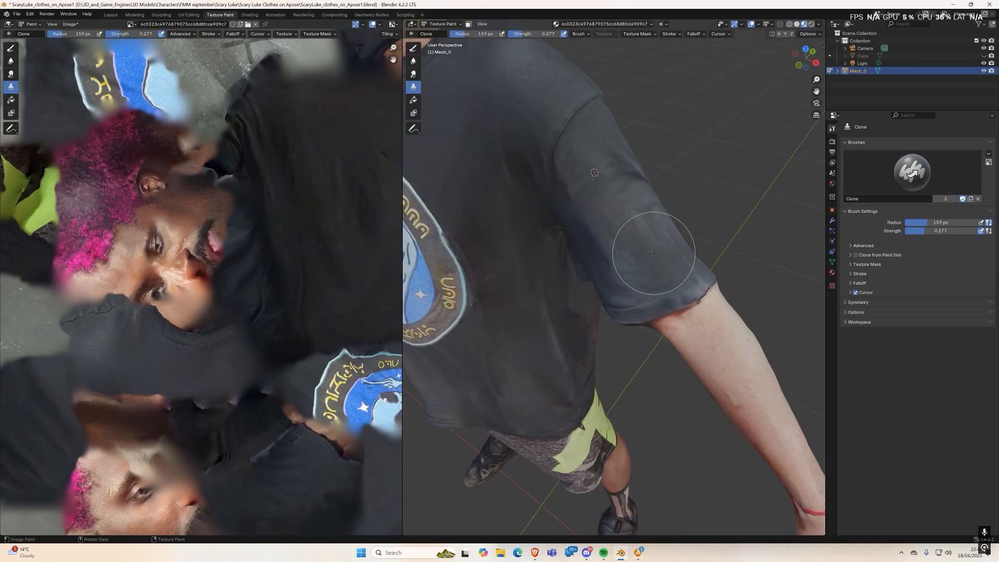
Step: Examine the shirt and the character's right arm for remaining texture flaws
mouse_move(632, 213)
middle_down()
mouse_move(517, 238)
mouse_move(524, 223)
mouse_move(545, 263)
mouse_move(546, 248)
mouse_move(546, 304)
middle_up()
scroll(543, 250, down, 3)
scroll(549, 259, up, 3)
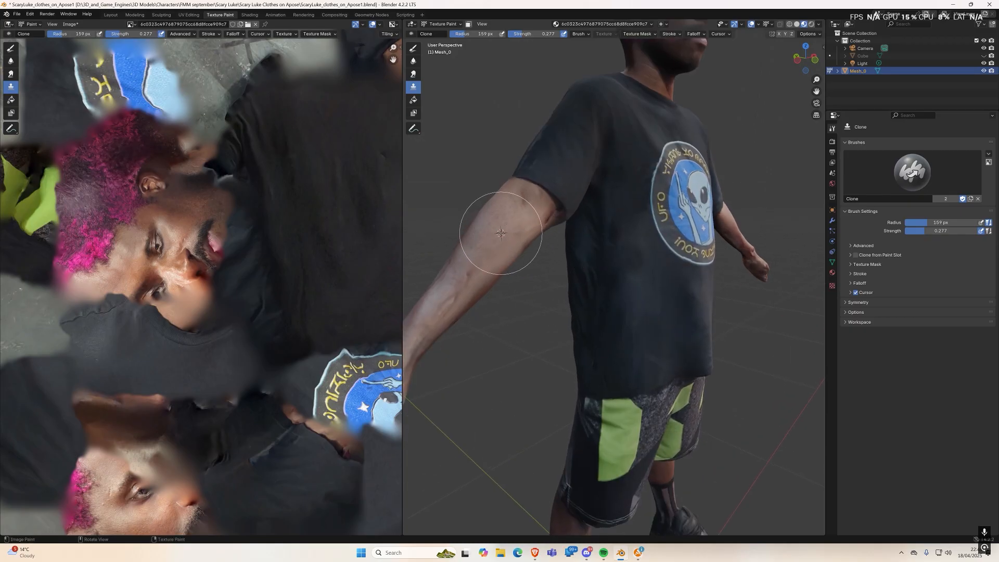
scroll(497, 241, up, 3)
middle_drag(497, 240, 539, 235)
scroll(539, 237, down, 3)
scroll(530, 235, down, 3)
middle_drag(508, 196, 491, 197)
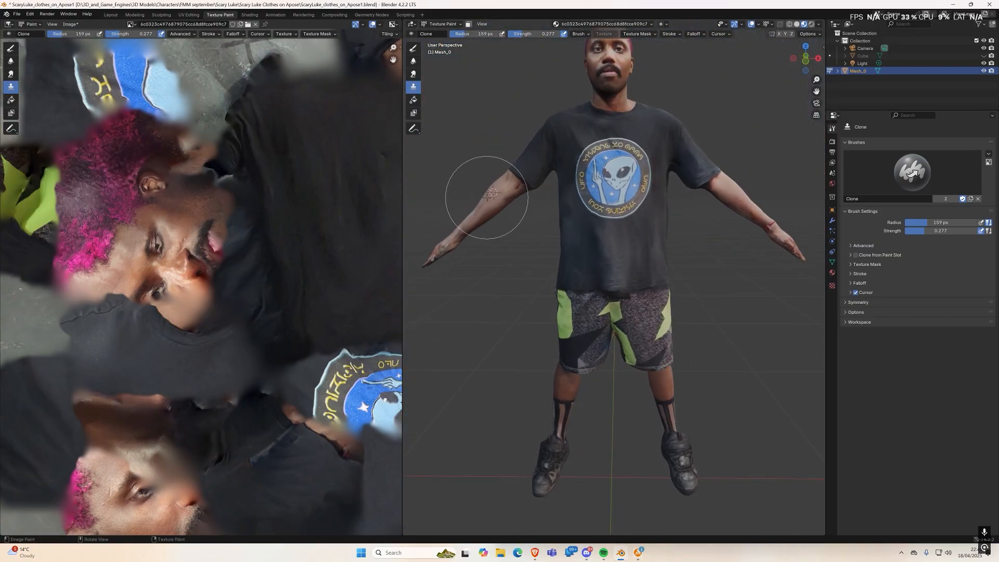
Step: Centre the view on the right arm and clone nearby skin over the dark crease and reddish spot below the sleeve
key(Tab)
click(488, 198)
key(KP_Decimal)
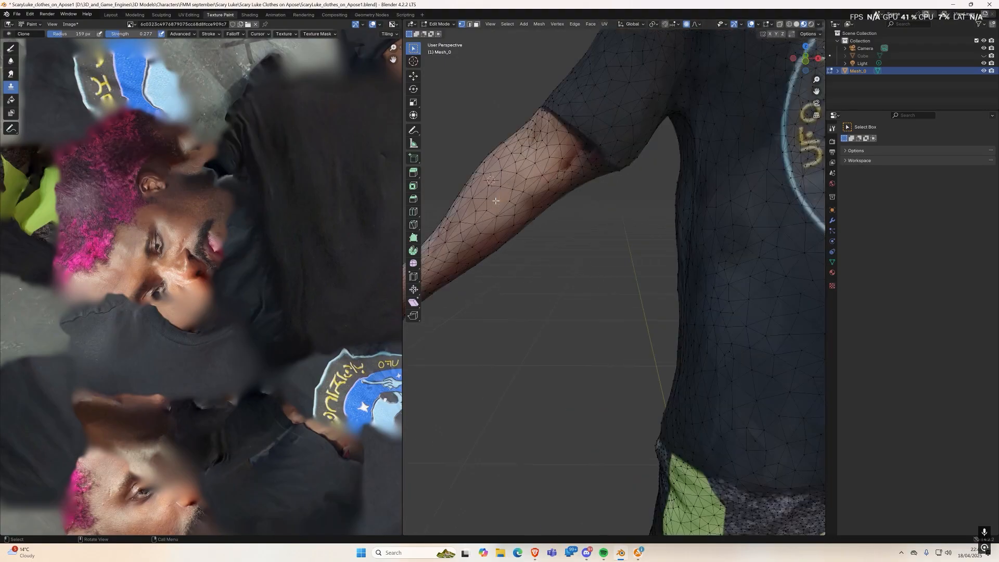
scroll(706, 243, down, 5)
key(Tab)
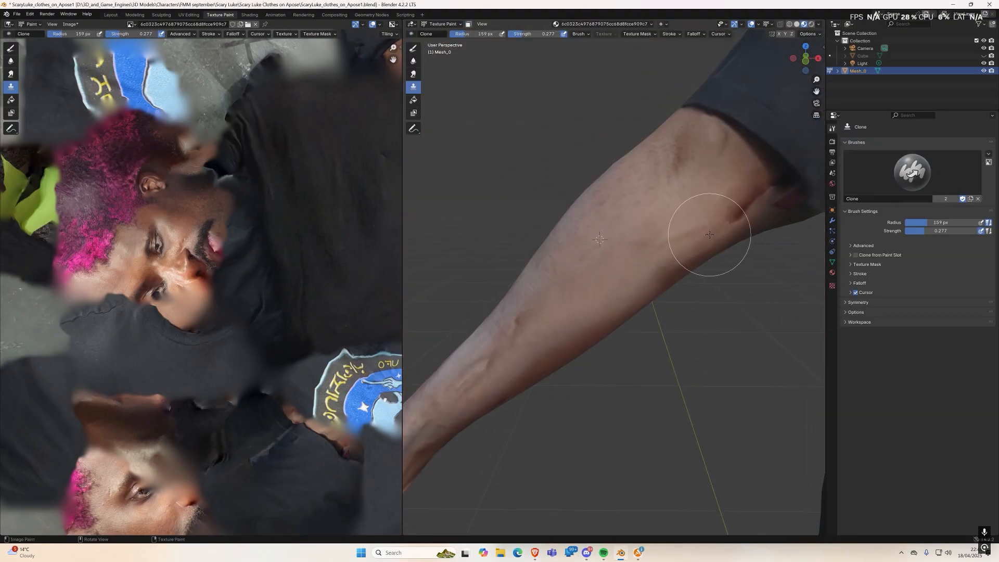
middle_drag(697, 214, 713, 214)
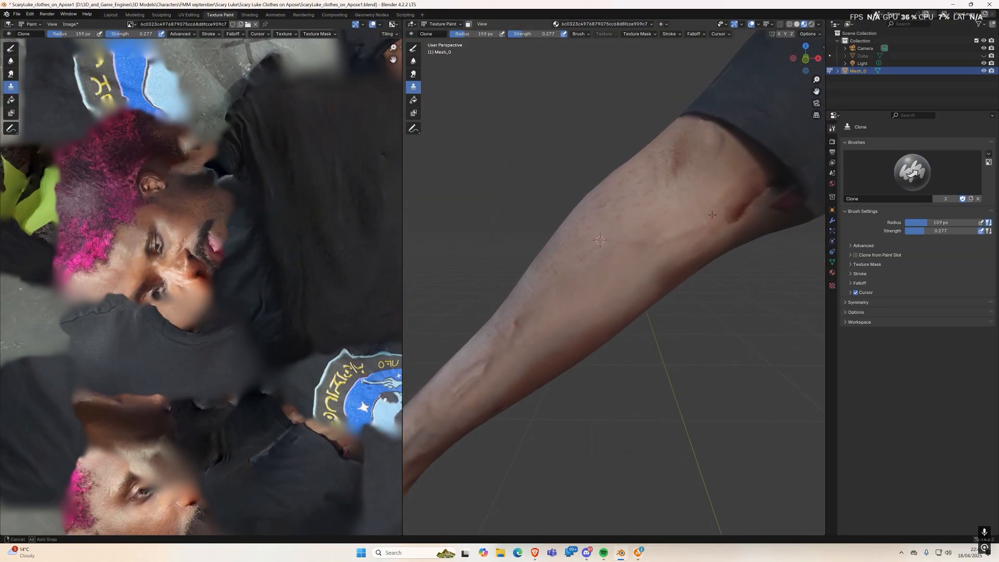
ctrl+click(683, 210)
mouse_move(691, 196)
mouse_down()
mouse_move(752, 196)
mouse_move(717, 224)
mouse_up()
mouse_move(722, 189)
mouse_down()
mouse_move(716, 162)
mouse_move(687, 164)
mouse_move(752, 182)
mouse_move(758, 195)
mouse_move(743, 219)
mouse_up()
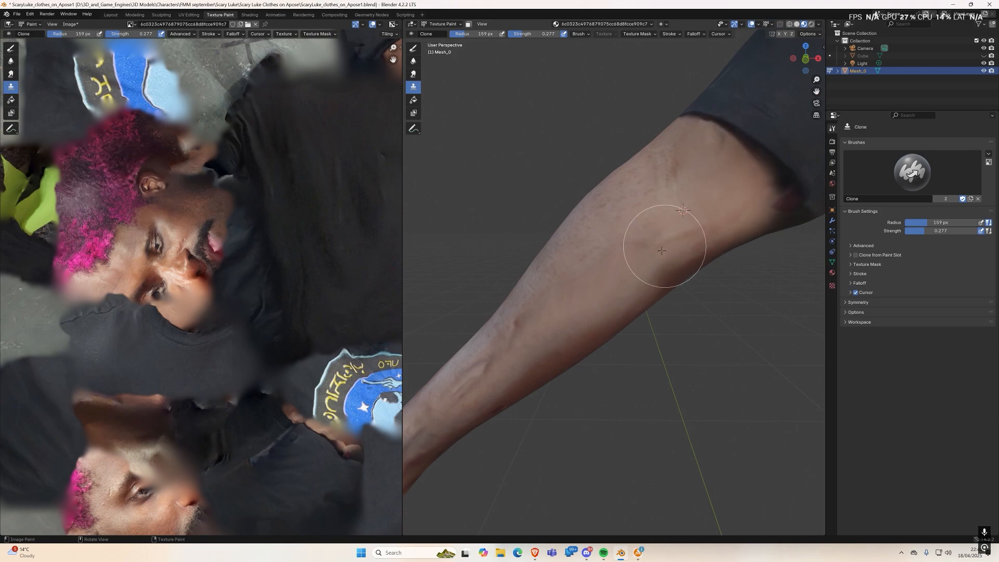
Step: Clone skin along the outer side of the right arm below the sleeve to even out its shading
middle_drag(523, 355, 553, 352)
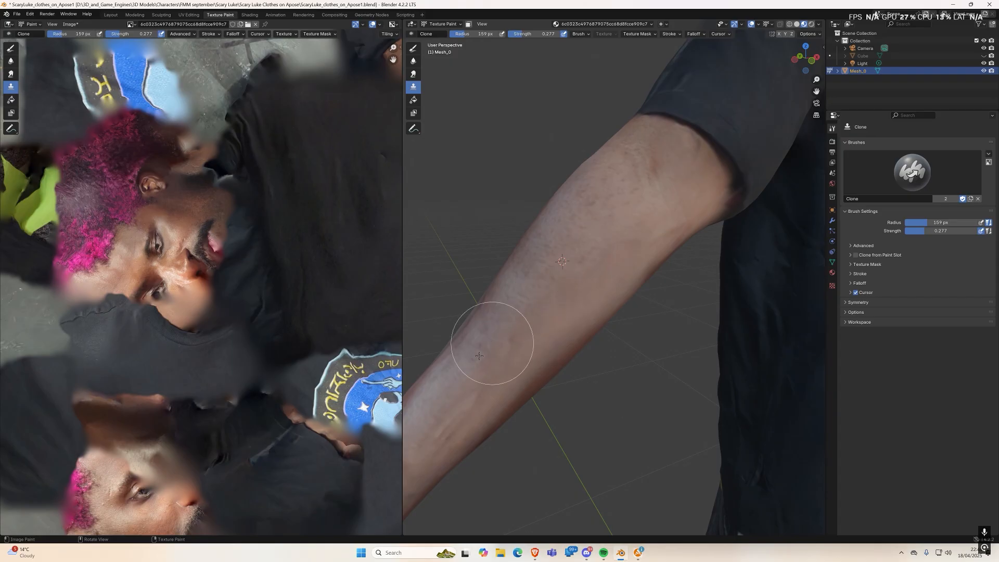
mouse_move(522, 356)
middle_down()
mouse_move(654, 329)
mouse_move(597, 378)
middle_up()
mouse_move(584, 335)
middle_down()
mouse_move(582, 307)
mouse_move(612, 298)
middle_up()
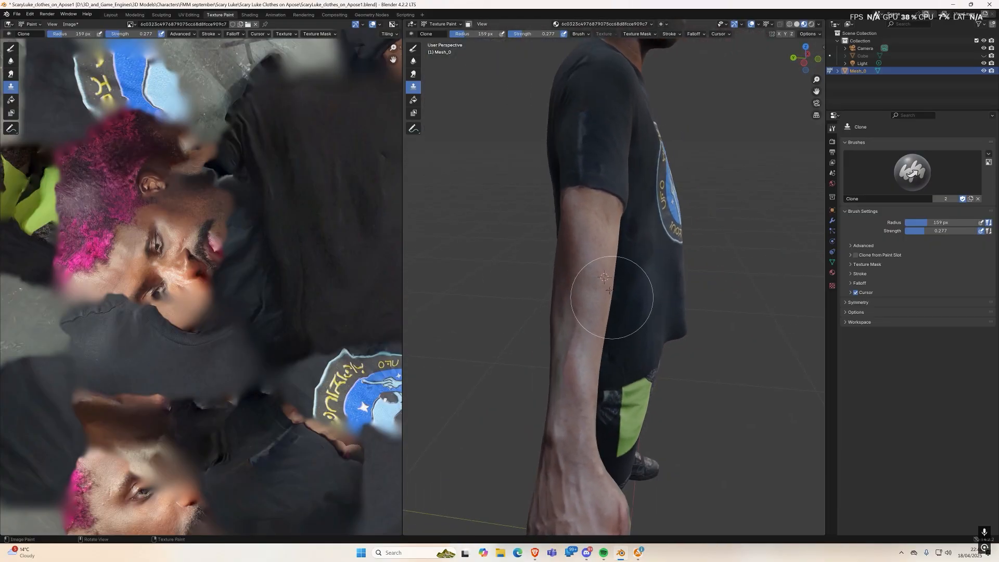
scroll(593, 259, up, 2)
ctrl+click(587, 258)
mouse_move(560, 216)
mouse_down()
mouse_move(555, 430)
mouse_move(531, 379)
mouse_move(554, 234)
mouse_move(546, 424)
mouse_move(547, 330)
mouse_up()
Step: Clone sampled skin in long diagonal strokes down the right arm, from the sleeve towards the wrist
mouse_move(548, 330)
middle_down()
mouse_move(715, 254)
mouse_move(695, 287)
mouse_move(632, 302)
middle_up()
ctrl+click(644, 300)
mouse_move(732, 239)
mouse_down()
mouse_move(747, 251)
mouse_move(705, 262)
mouse_move(734, 239)
mouse_move(653, 343)
mouse_move(579, 402)
mouse_move(550, 398)
mouse_up()
mouse_move(658, 305)
mouse_down()
mouse_move(470, 486)
mouse_move(480, 474)
mouse_up()
drag(589, 343, 460, 479)
mouse_move(550, 429)
mouse_down()
mouse_move(664, 314)
mouse_move(682, 258)
mouse_move(743, 232)
mouse_move(681, 284)
mouse_move(754, 261)
mouse_move(575, 381)
mouse_move(498, 472)
mouse_up()
Step: Even out the dark streak and patches on the underside of the right arm by cloning nearby brown skin
mouse_move(680, 323)
middle_down()
mouse_move(641, 302)
mouse_move(656, 296)
middle_up()
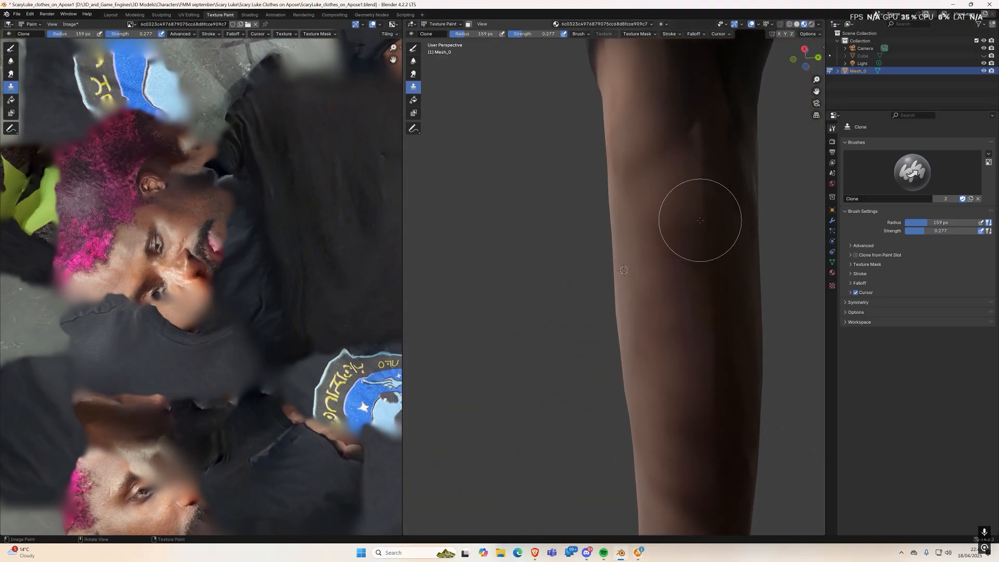
middle_drag(699, 217, 714, 250)
ctrl+click(671, 304)
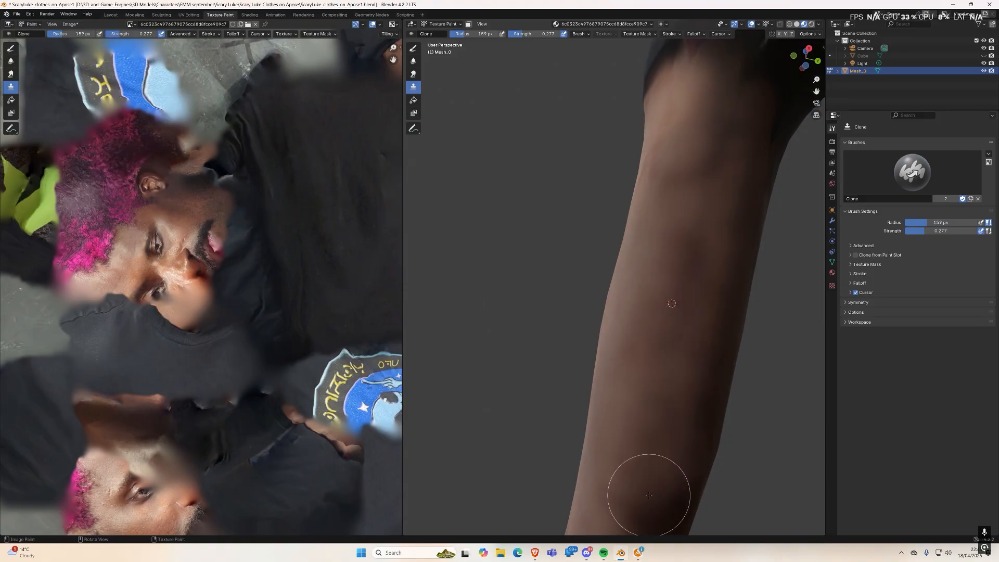
scroll(673, 414, down, 2)
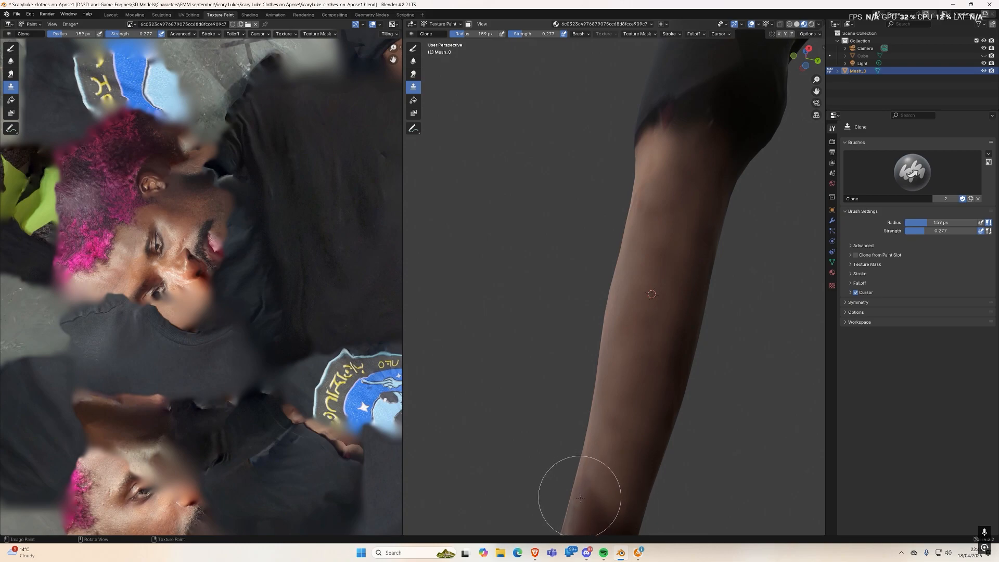
mouse_move(658, 419)
middle_down()
mouse_move(622, 419)
mouse_move(624, 456)
middle_up()
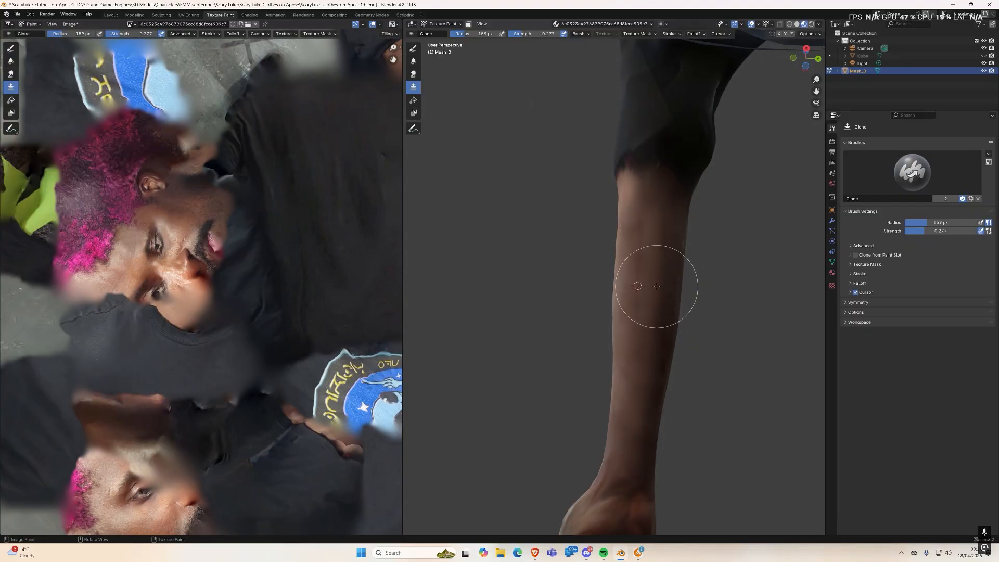
scroll(650, 255, up, 2)
ctrl+click(673, 406)
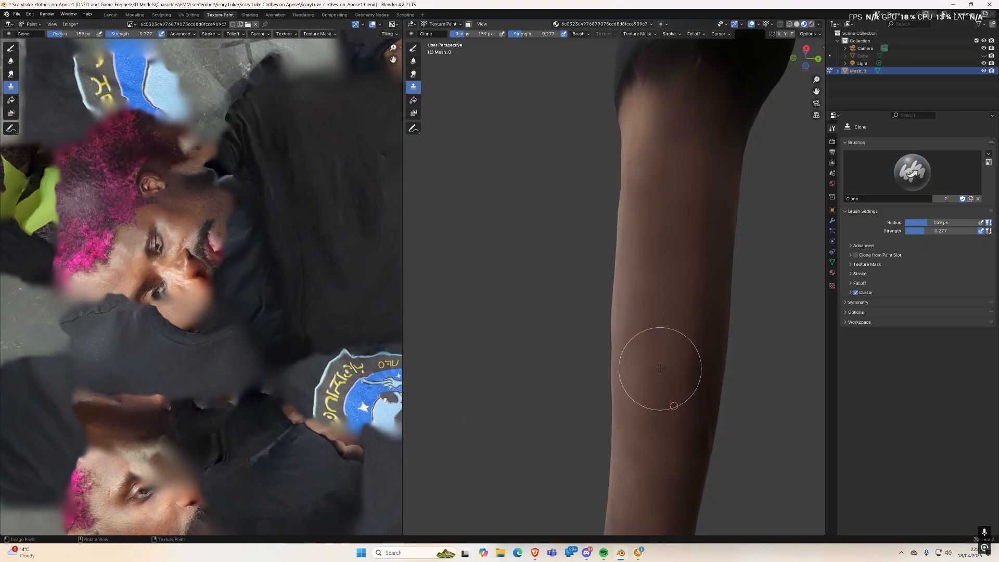
Step: Clone lighter skin over the dark patches on the back of the right arm, and blend towards the underside
middle_drag(674, 335, 581, 309)
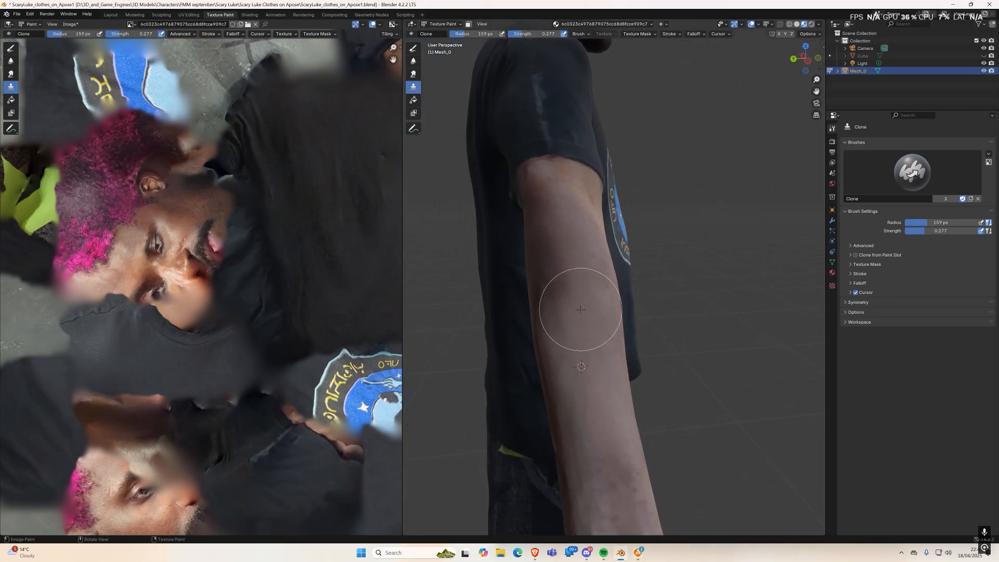
ctrl+click(587, 311)
mouse_move(552, 276)
mouse_down()
mouse_move(543, 199)
mouse_move(598, 475)
mouse_move(558, 326)
mouse_up()
middle_drag(598, 414, 677, 364)
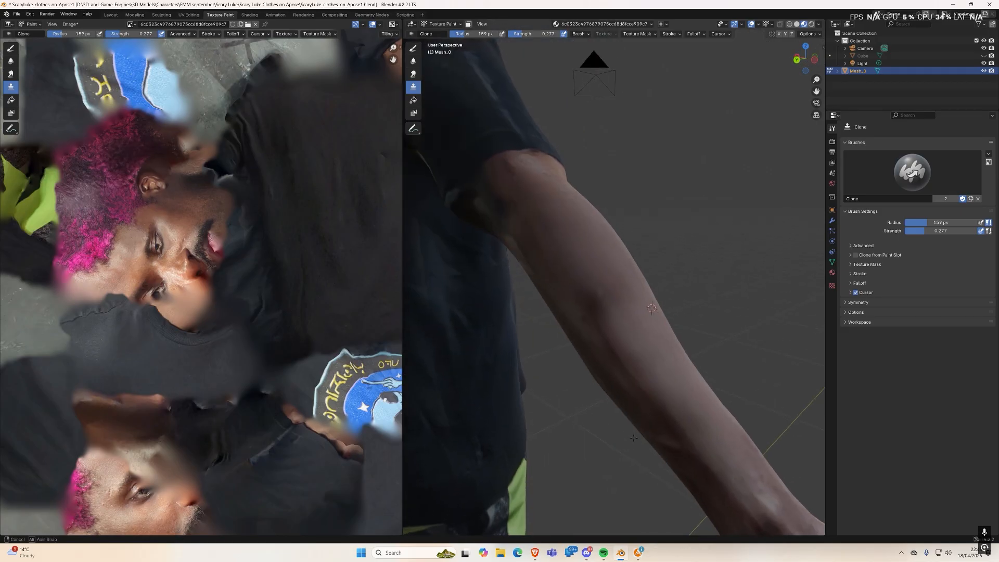
ctrl+click(675, 370)
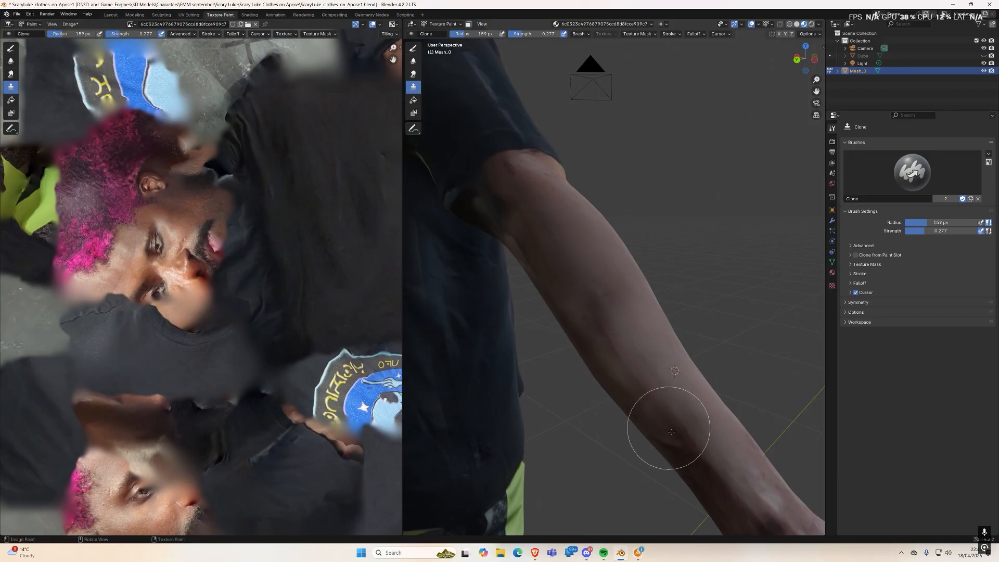
drag(707, 477, 656, 398)
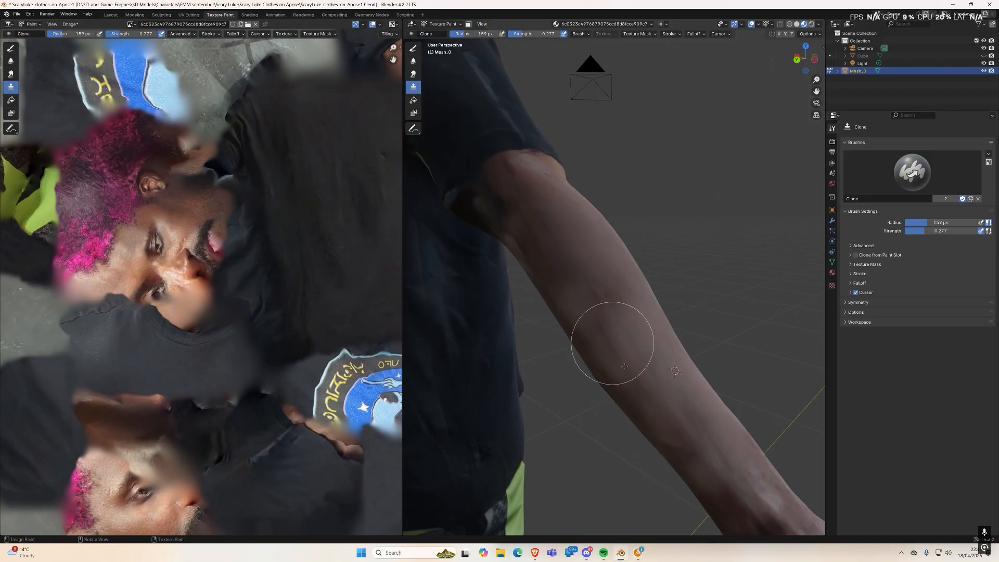
middle_drag(616, 353, 626, 366)
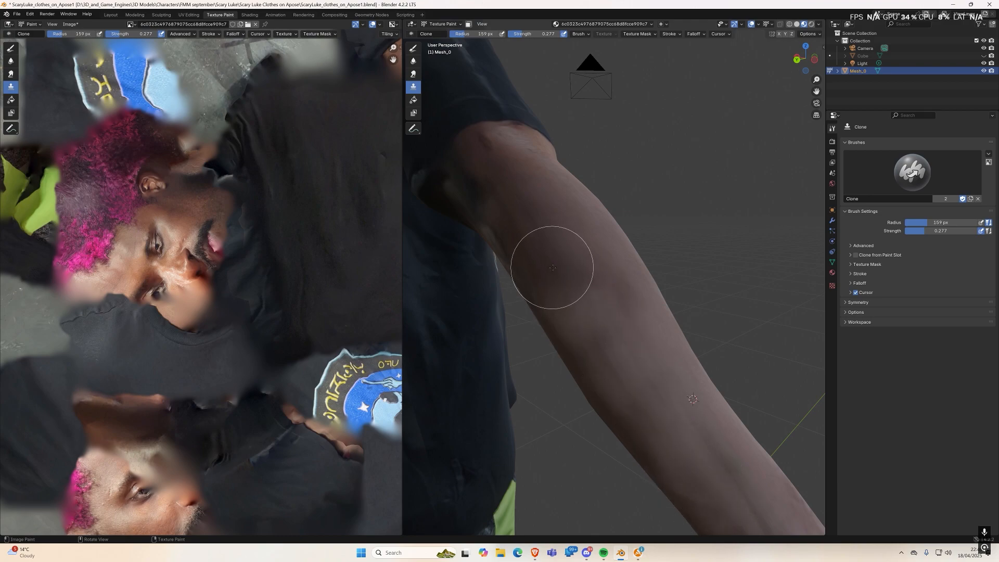
mouse_move(508, 229)
middle_down()
mouse_move(572, 297)
mouse_move(624, 256)
mouse_move(665, 262)
mouse_move(648, 242)
mouse_move(680, 260)
mouse_move(619, 244)
mouse_move(627, 264)
middle_up()
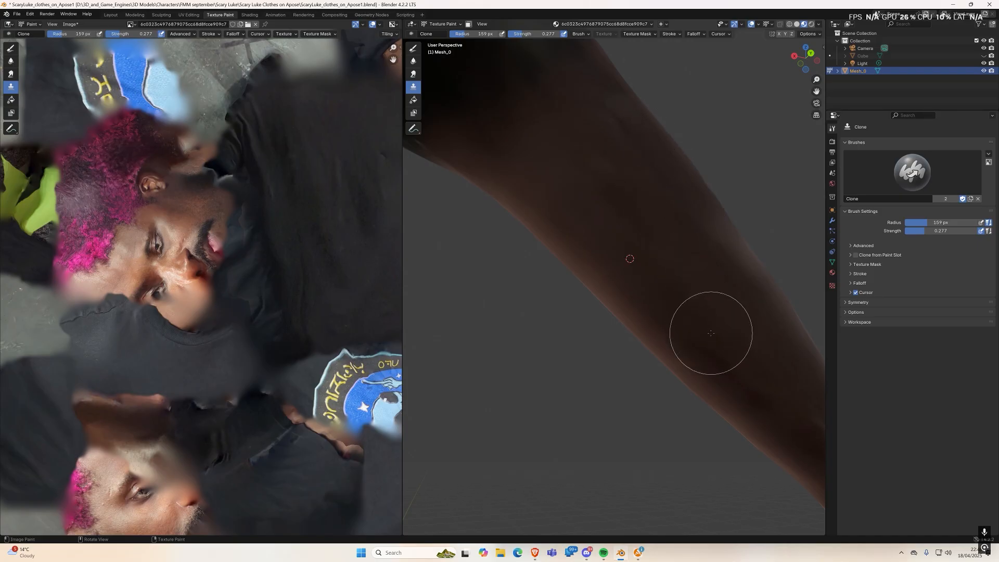
Step: Centre the view on the right hand and clone wrist skin over the green smudge along its side
scroll(709, 330, down, 5)
mouse_move(713, 350)
middle_down()
mouse_move(660, 375)
mouse_move(698, 357)
mouse_move(598, 364)
middle_up()
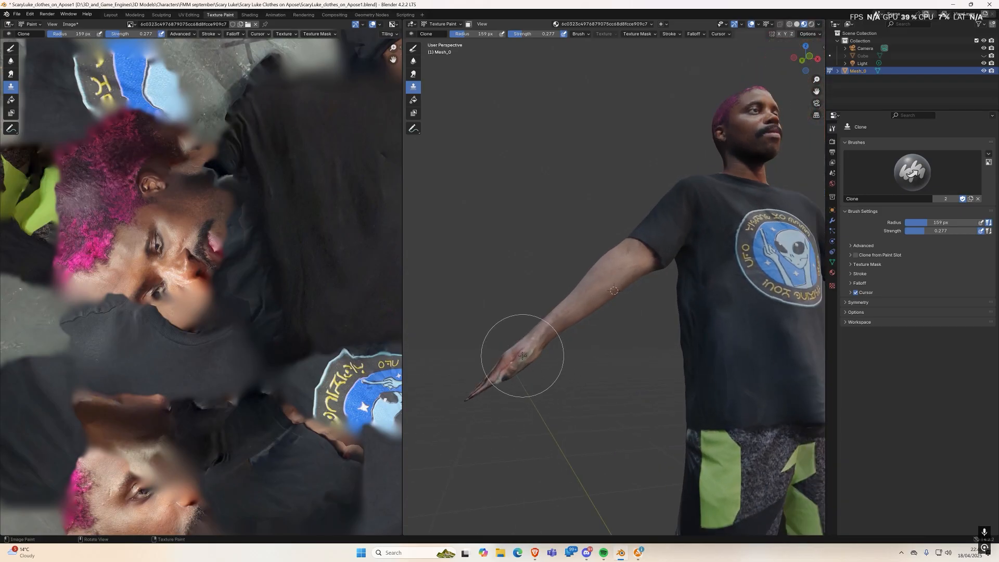
key(Tab)
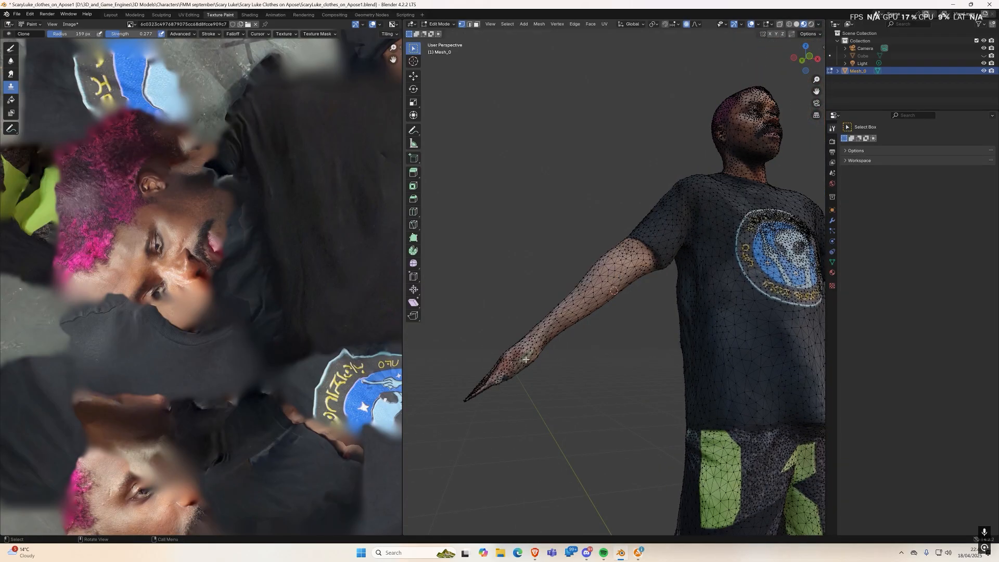
scroll(526, 359, up, 10)
scroll(555, 336, down, 4)
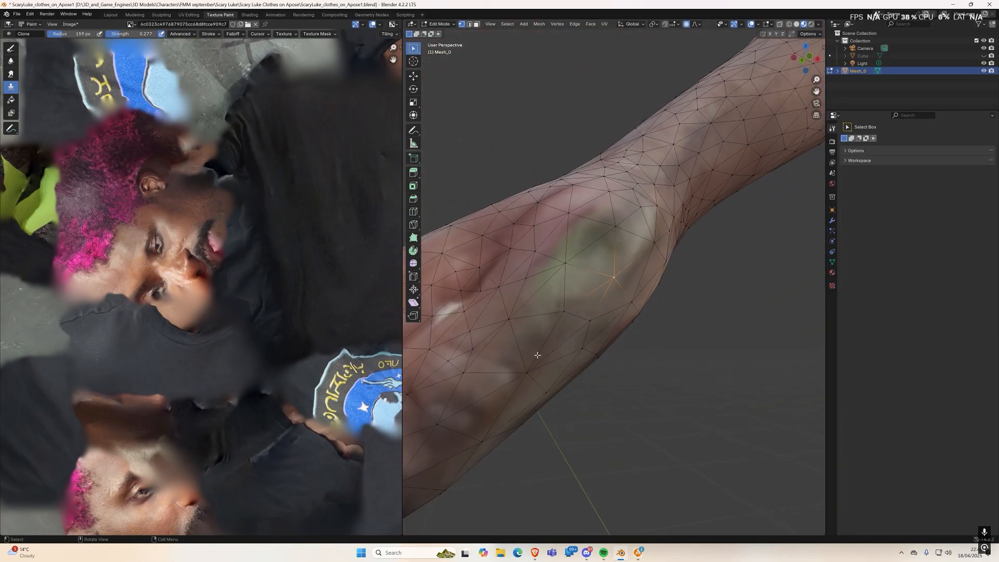
key(Tab)
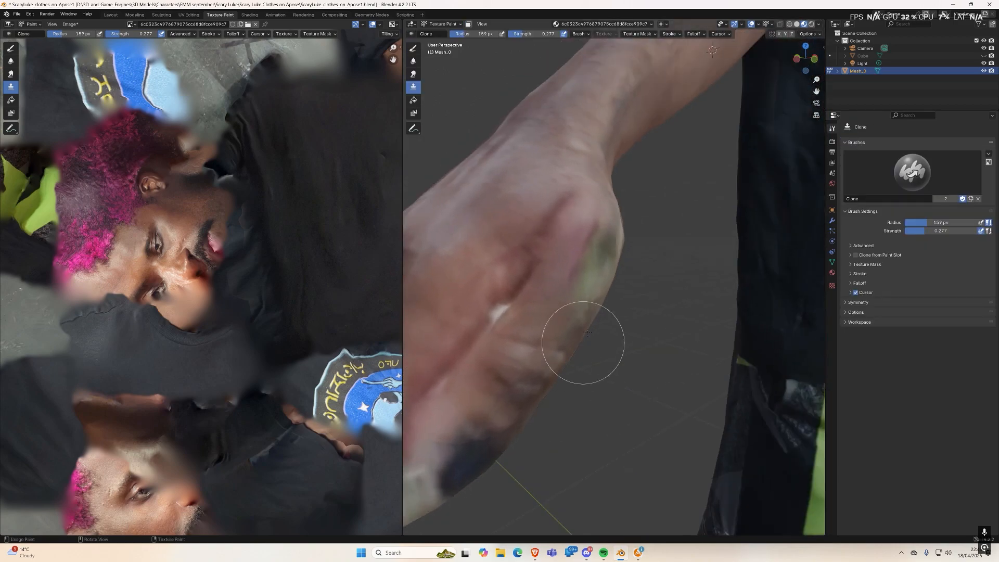
scroll(546, 212, down, 3)
middle_drag(564, 221, 508, 212)
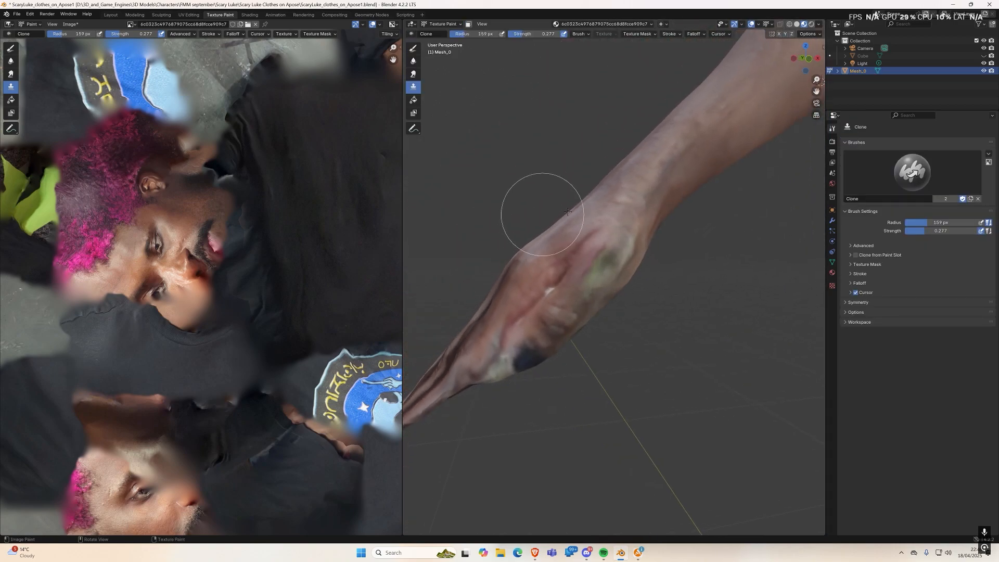
ctrl+click(603, 221)
mouse_move(623, 247)
mouse_down()
mouse_move(564, 318)
mouse_move(571, 326)
mouse_up()
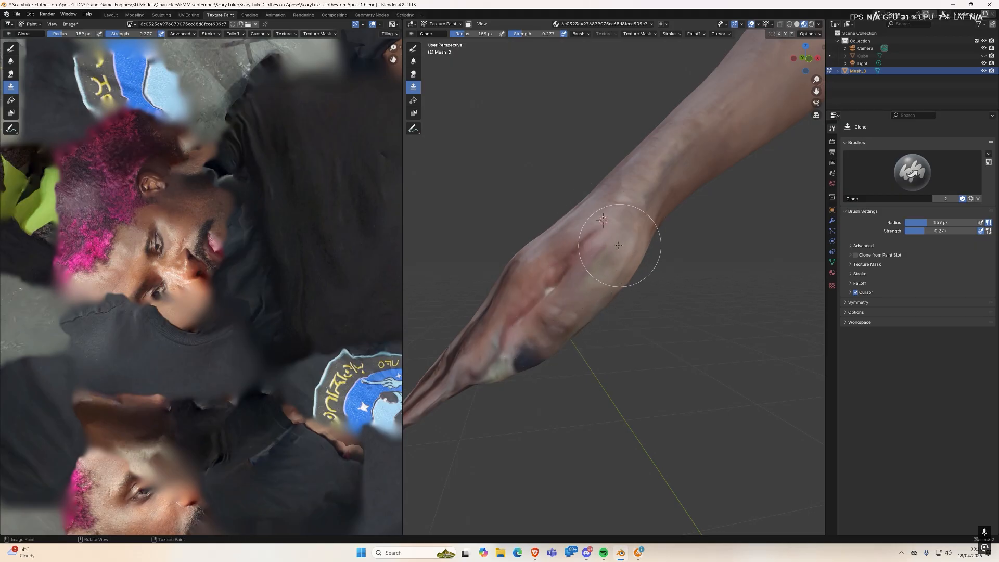
Step: Sample skin from the right forearm and clone it over the uneven patches around the wrist and underside of the right hand
ctrl+click(746, 118)
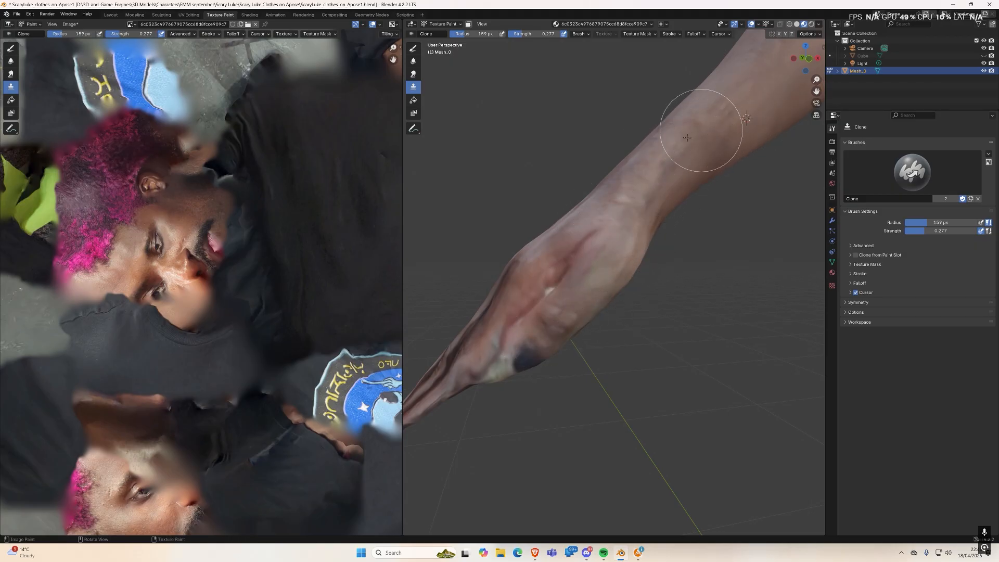
middle_drag(542, 338, 642, 342)
middle_drag(613, 373, 512, 224)
middle_drag(545, 183, 535, 143)
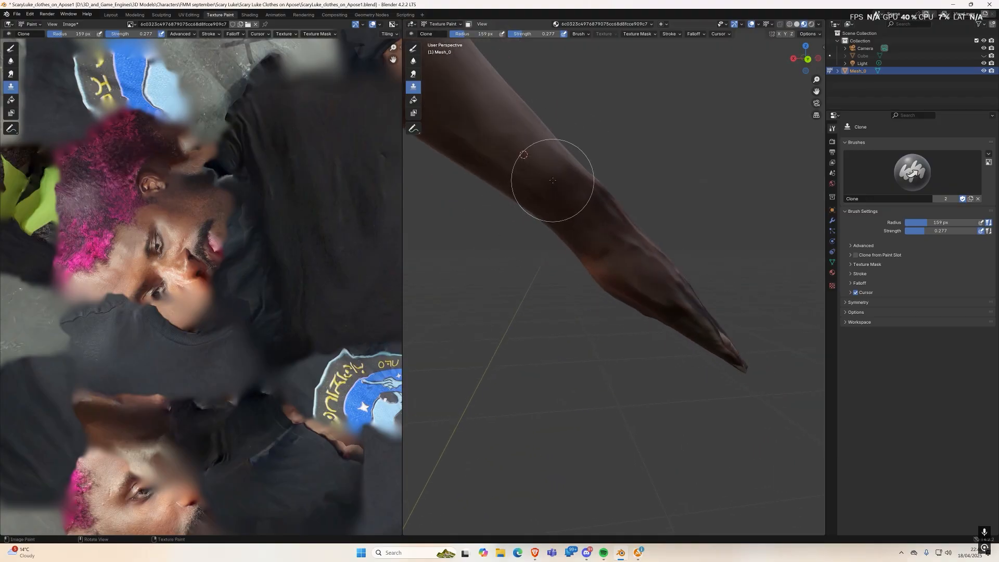
shift+middle_drag(552, 180, 566, 197)
scroll(554, 209, up, 1)
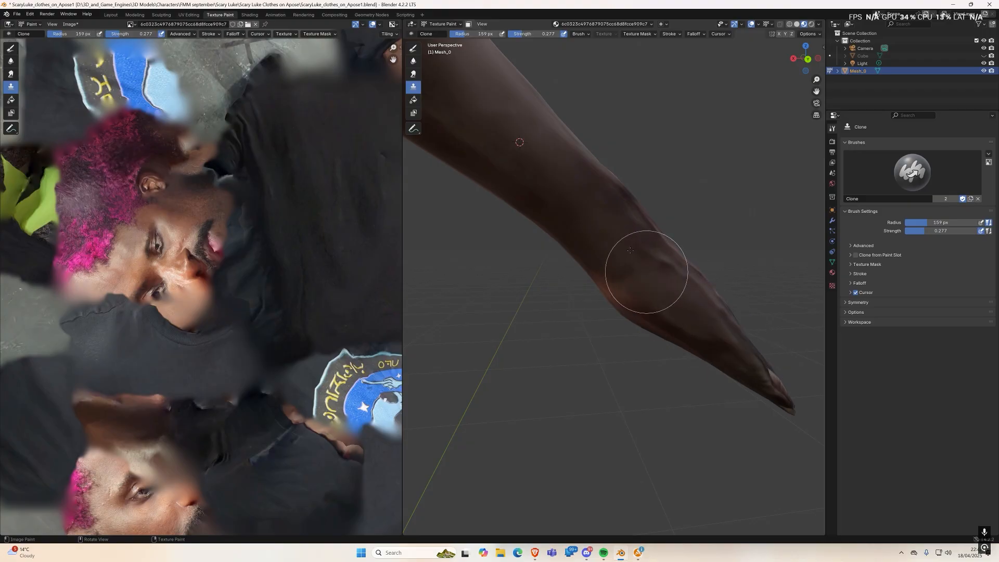
middle_drag(604, 257, 633, 291)
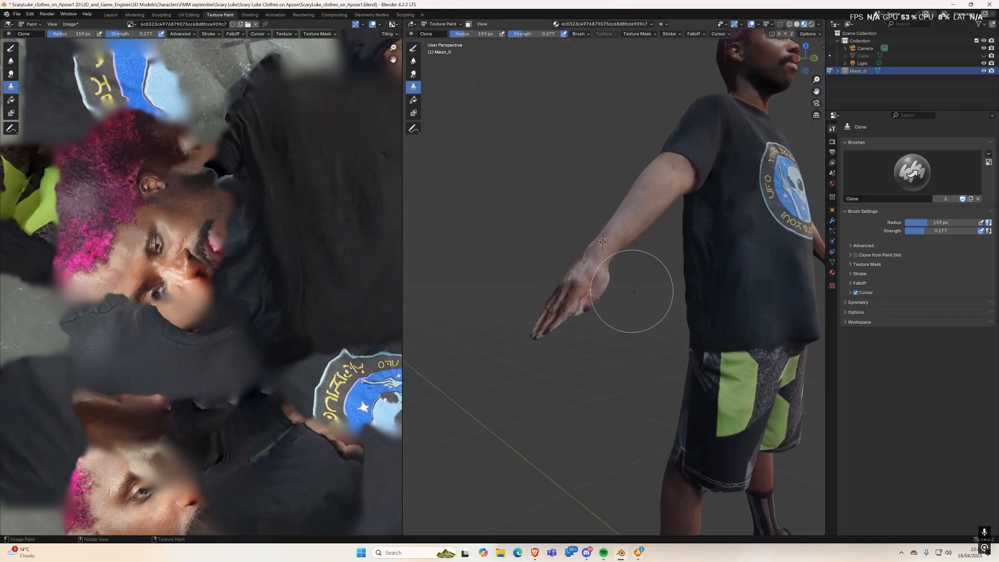
scroll(584, 302, up, 2)
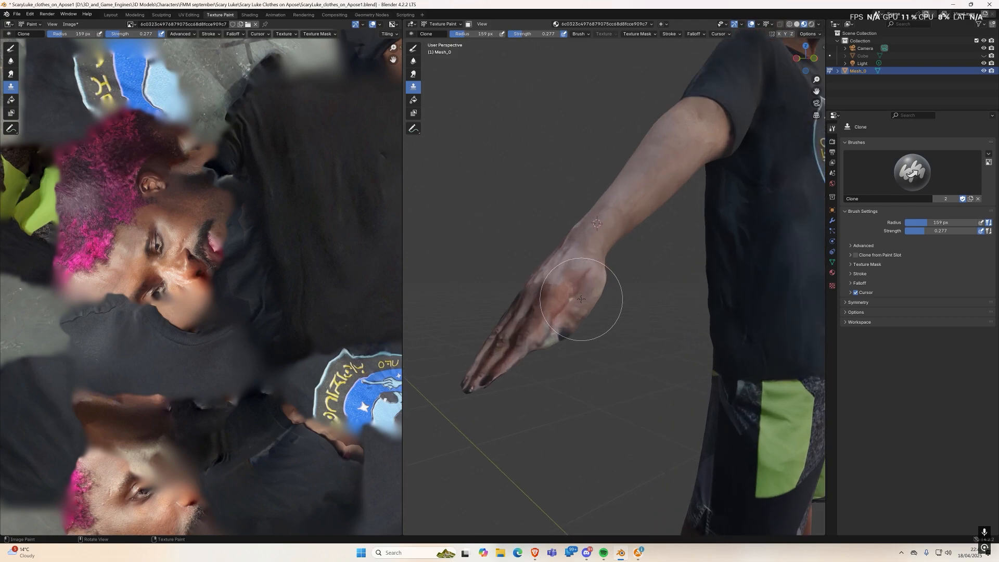
Step: Centre the view on a vertex beside the right thumb and clone nearby skin over the green and black smudges there
key(Tab)
click(547, 335)
key(KP_Decimal)
scroll(545, 335, down, 9)
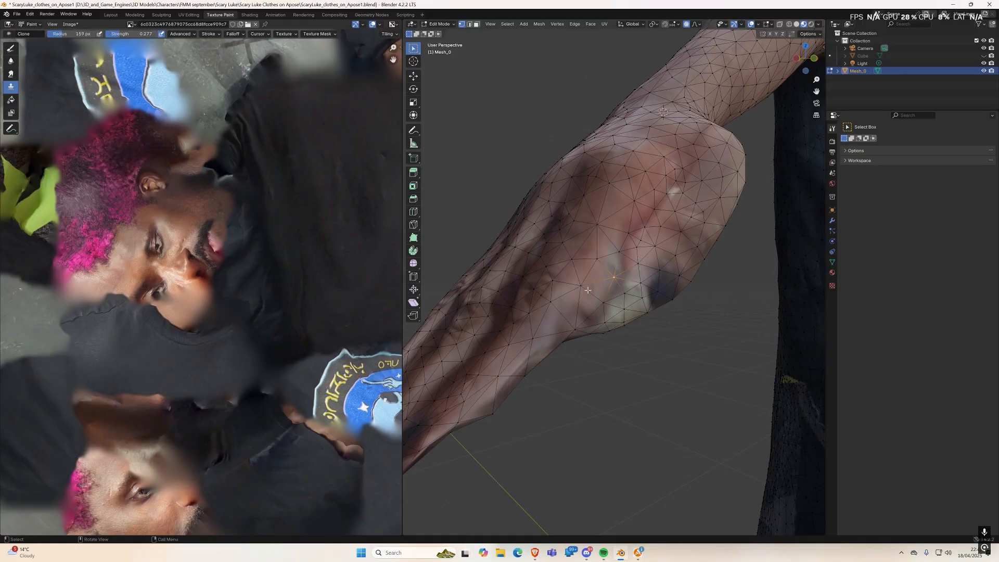
key(Tab)
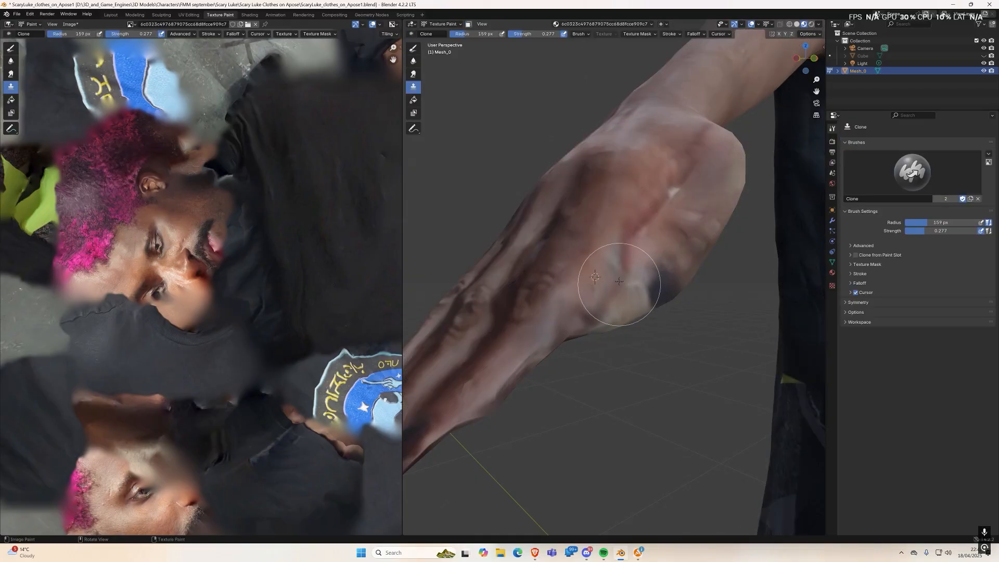
middle_drag(624, 295, 536, 274)
drag(654, 308, 629, 348)
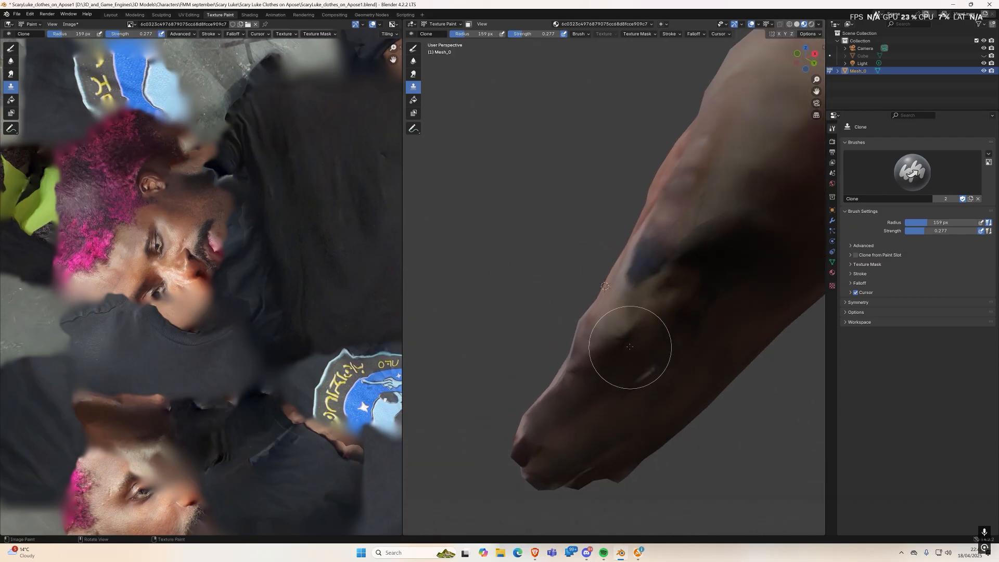
ctrl+click(756, 138)
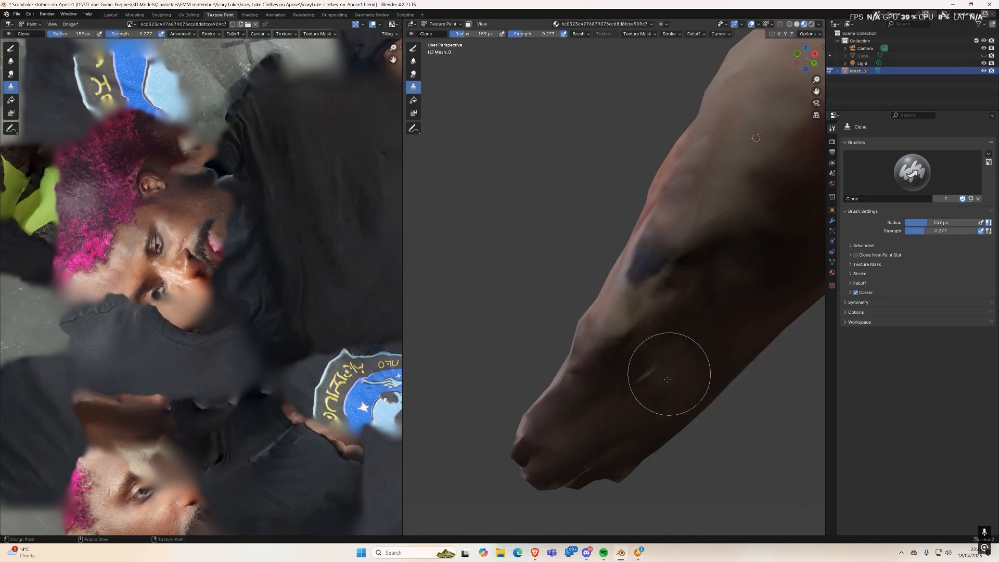
mouse_move(664, 335)
middle_down()
mouse_move(664, 368)
mouse_move(725, 404)
middle_up()
middle_drag(611, 344, 656, 347)
Step: Reshape the thumb area on the right hand's edge in Edit Mode by moving its vertices outward with proportional editing
key(Tab)
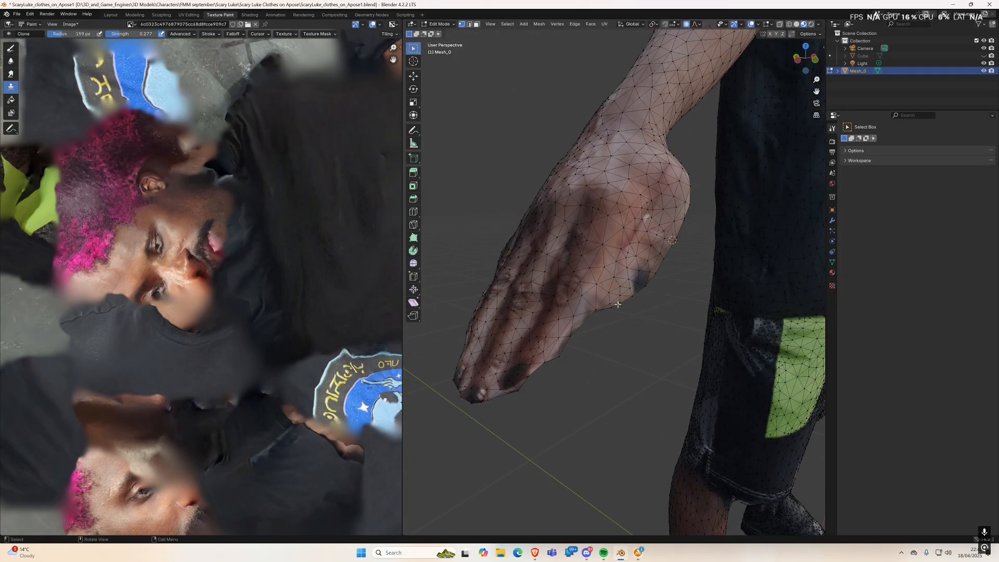
key(g)
scroll(616, 296, up, 3)
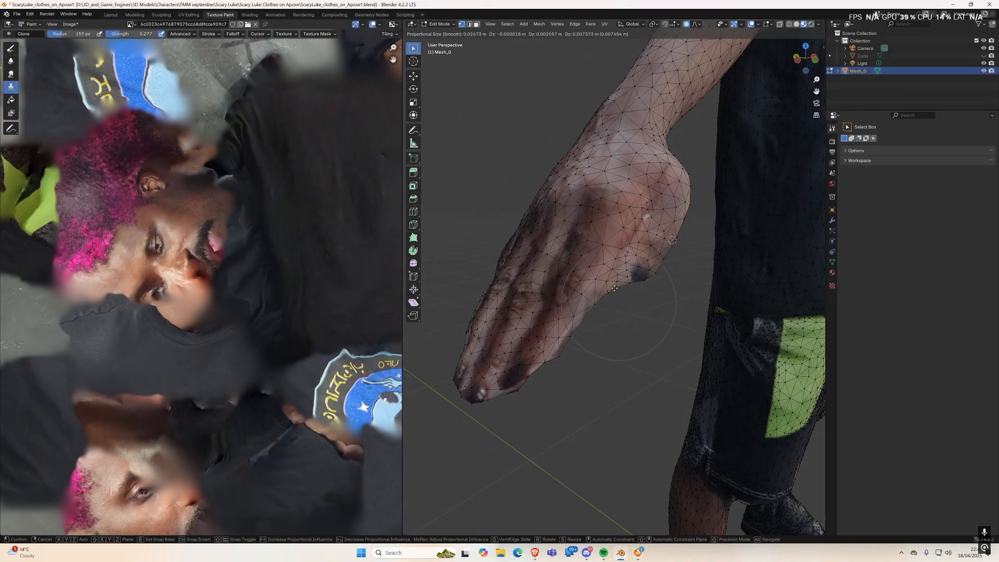
click(629, 285)
key(g)
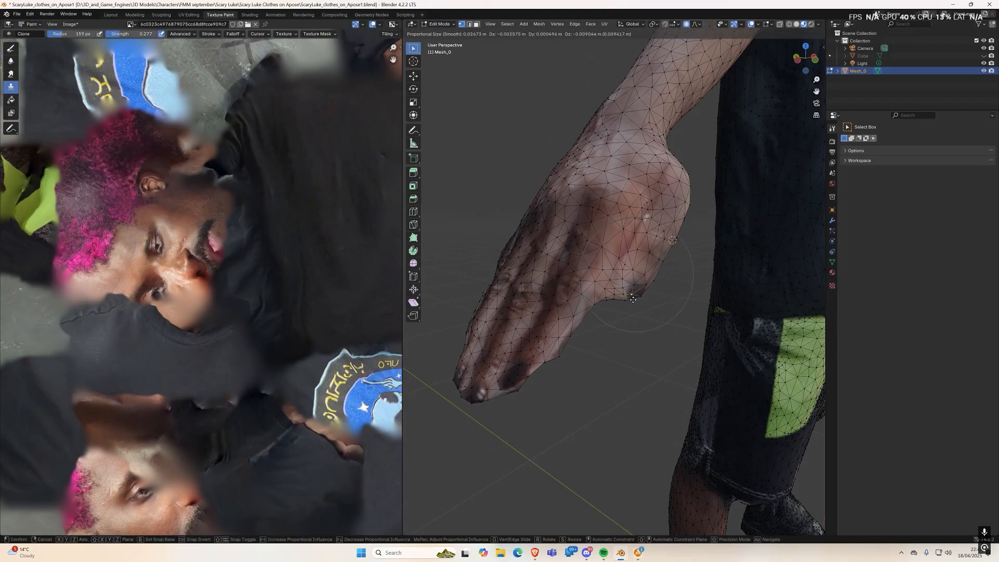
click(623, 310)
key(g)
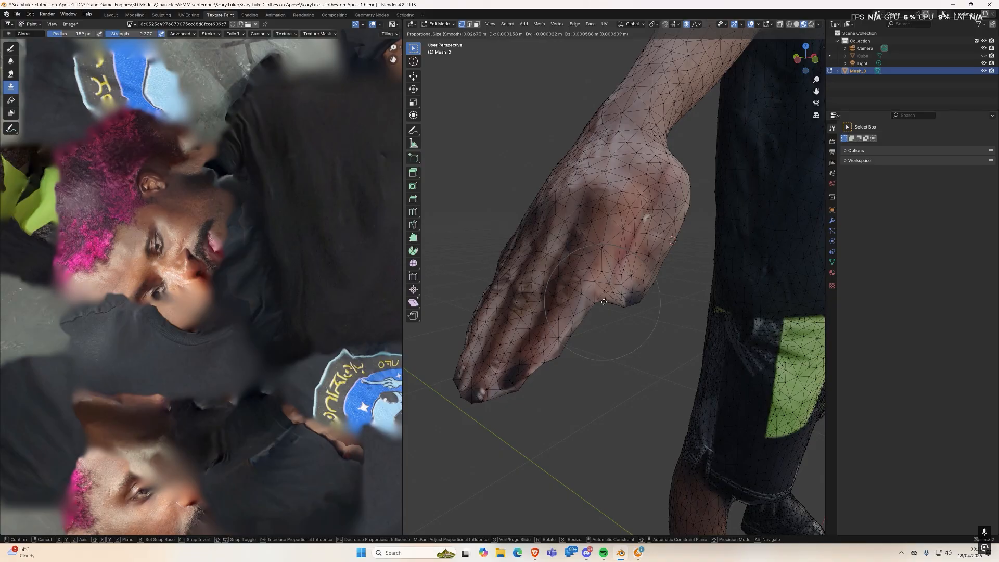
click(615, 297)
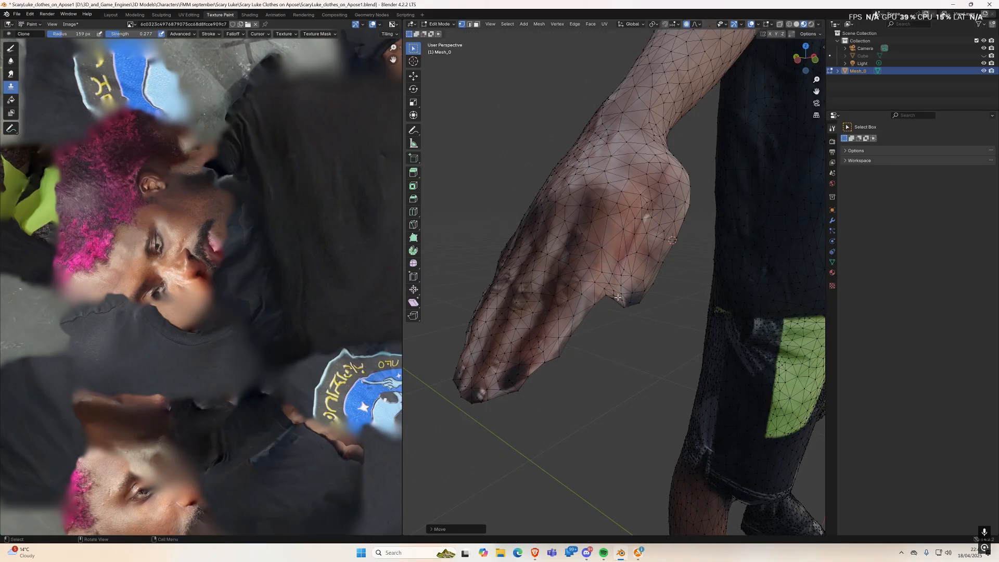
key(g)
click(633, 311)
key(g)
click(618, 325)
Step: Return to Texture Paint on the left hand and clone nearby skin over blemishes along the palm and thumb side
scroll(614, 388, down, 1)
middle_drag(622, 341, 696, 303)
scroll(620, 355, down, 5)
scroll(631, 368, down, 3)
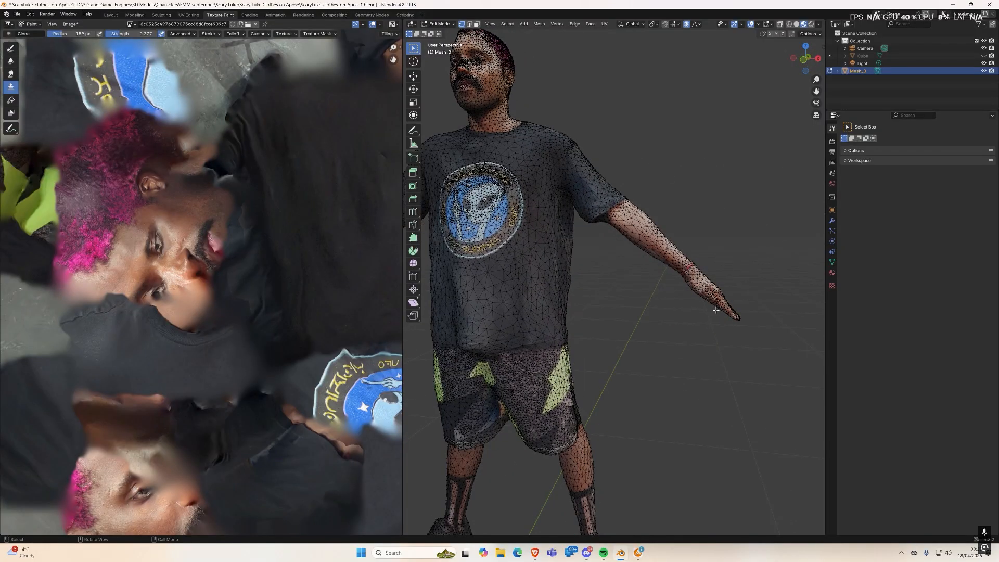
scroll(716, 311, up, 10)
scroll(702, 375, down, 3)
mouse_move(666, 424)
middle_down()
mouse_move(733, 371)
mouse_move(640, 426)
mouse_move(655, 389)
mouse_move(631, 380)
mouse_move(636, 370)
middle_up()
scroll(676, 398, down, 6)
key(Tab)
ctrl+click(659, 355)
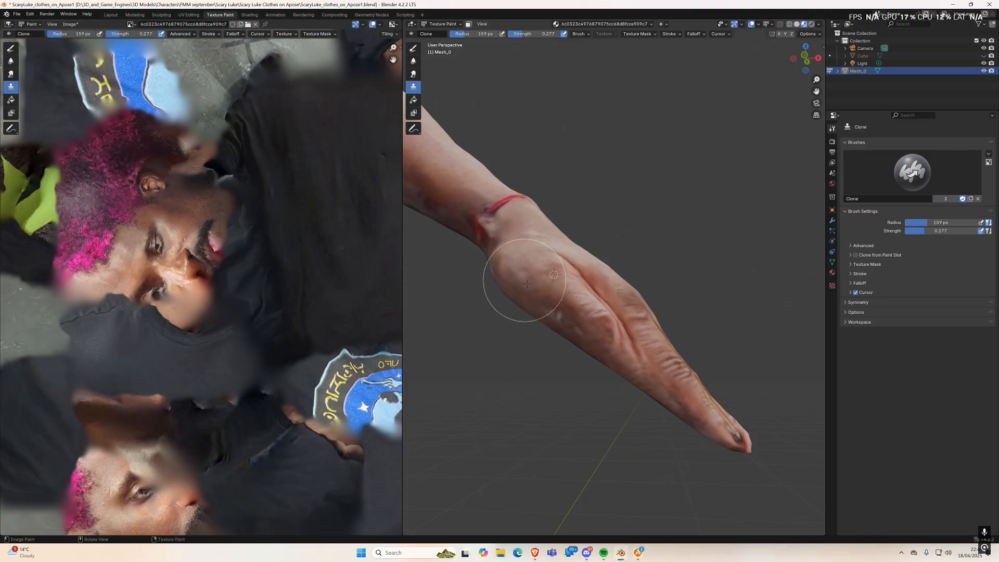
Step: Clone lighter skin over the dark shading on the left hand below the red wristband
mouse_move(643, 379)
middle_down()
mouse_move(660, 364)
mouse_move(541, 364)
mouse_move(616, 402)
mouse_move(631, 383)
mouse_move(670, 379)
middle_up()
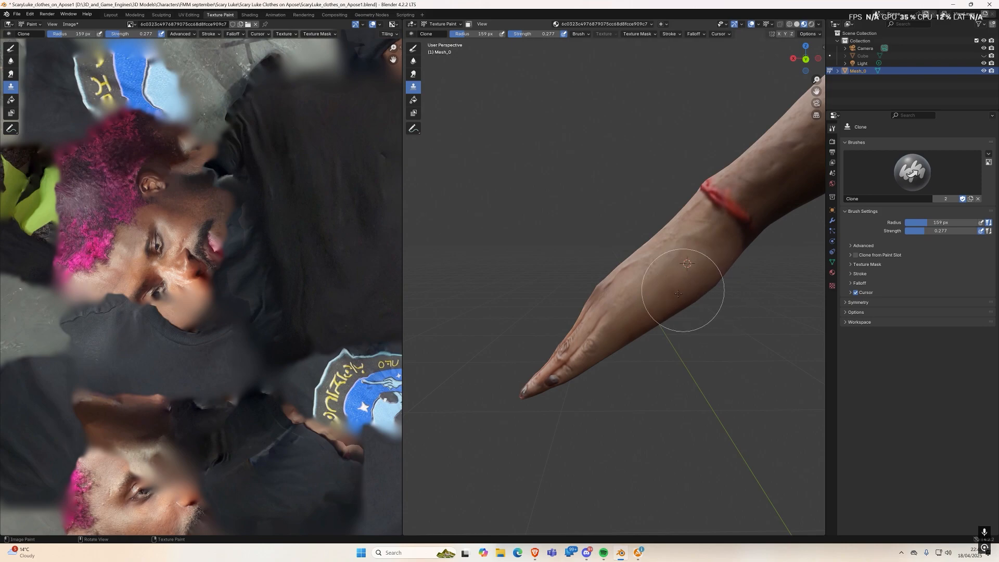
middle_drag(616, 372, 645, 256)
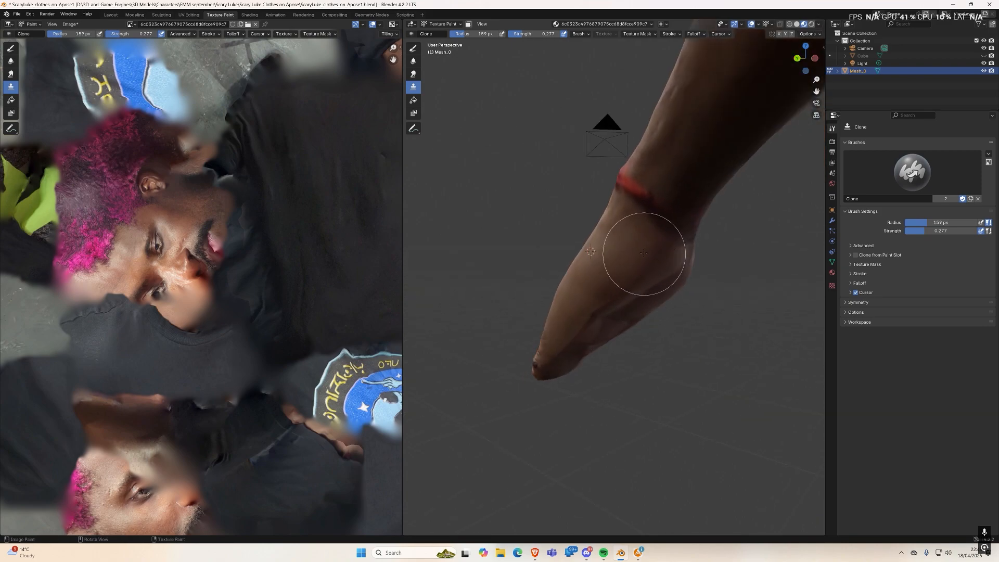
ctrl+click(605, 268)
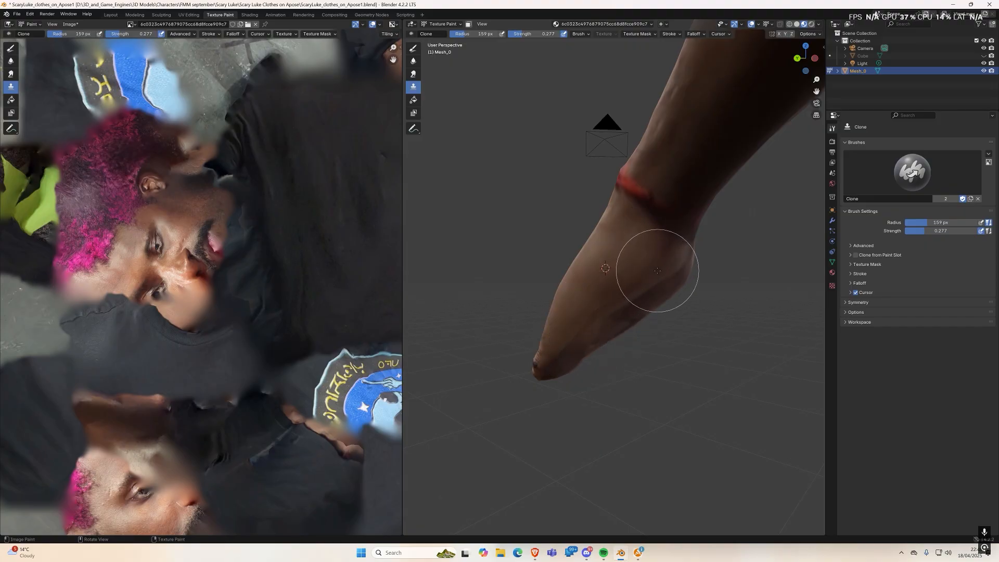
Step: Clone sampled brown skin over the light spot and the bluish streak on the underside of the left forearm
scroll(631, 264, down, 3)
middle_drag(631, 264, 496, 262)
mouse_move(520, 176)
middle_down()
mouse_move(474, 224)
mouse_move(637, 273)
mouse_move(632, 262)
mouse_move(665, 192)
middle_up()
scroll(474, 225, down, 2)
scroll(639, 255, up, 4)
ctrl+click(669, 152)
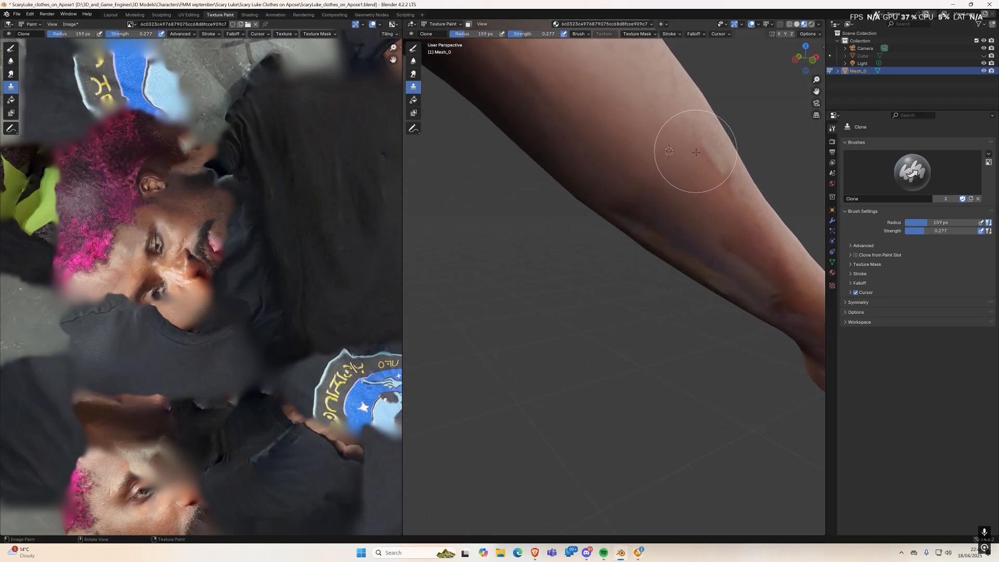
drag(725, 217, 758, 288)
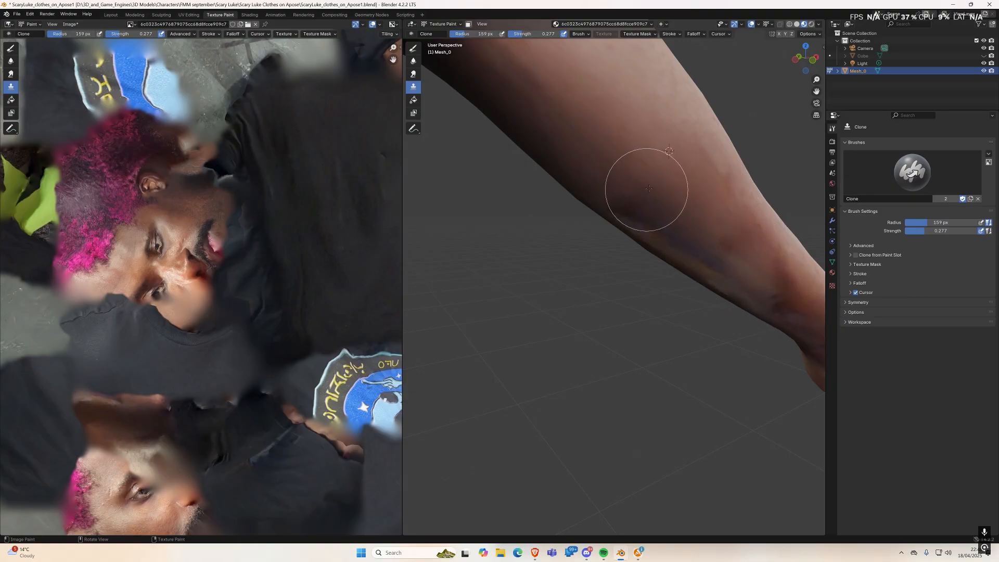
ctrl+click(642, 168)
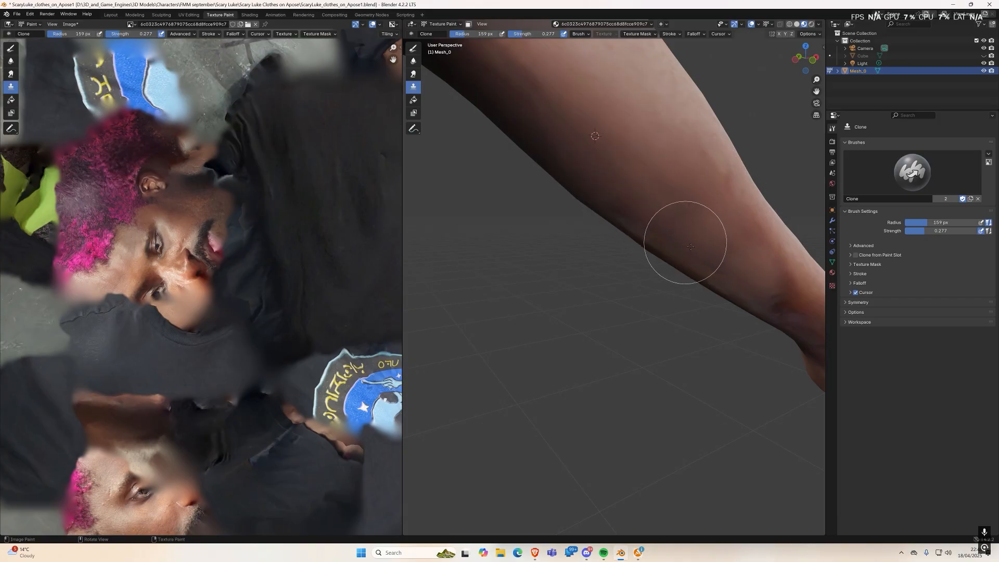
Step: Clone pale skin over the reddish blotches on the upper side of the left forearm, undoing the last stroke
mouse_move(752, 288)
middle_down()
mouse_move(770, 230)
mouse_move(568, 146)
mouse_move(493, 237)
mouse_move(504, 229)
mouse_move(517, 245)
mouse_move(551, 238)
middle_up()
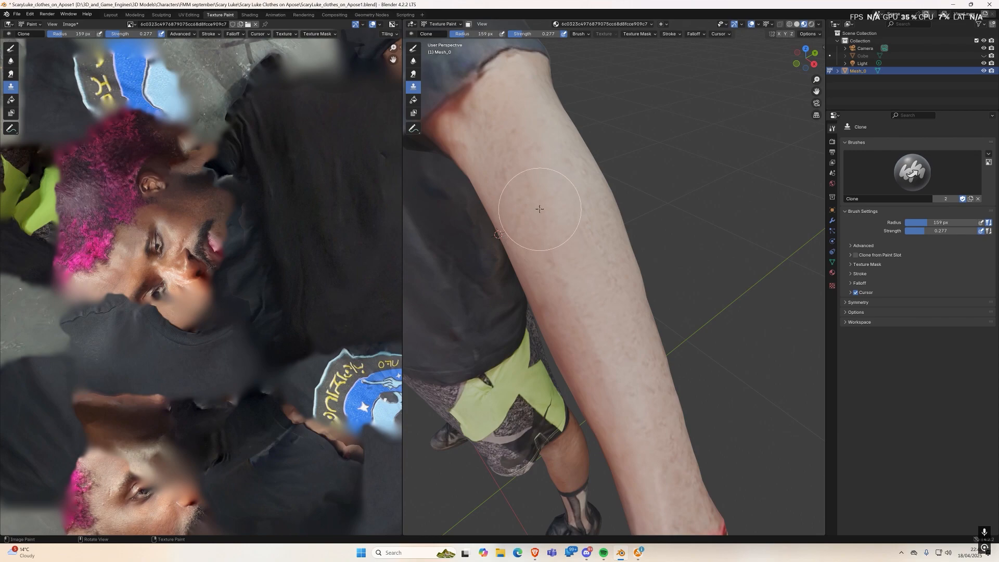
drag(539, 209, 542, 148)
drag(548, 202, 548, 206)
key(ctrl+z)
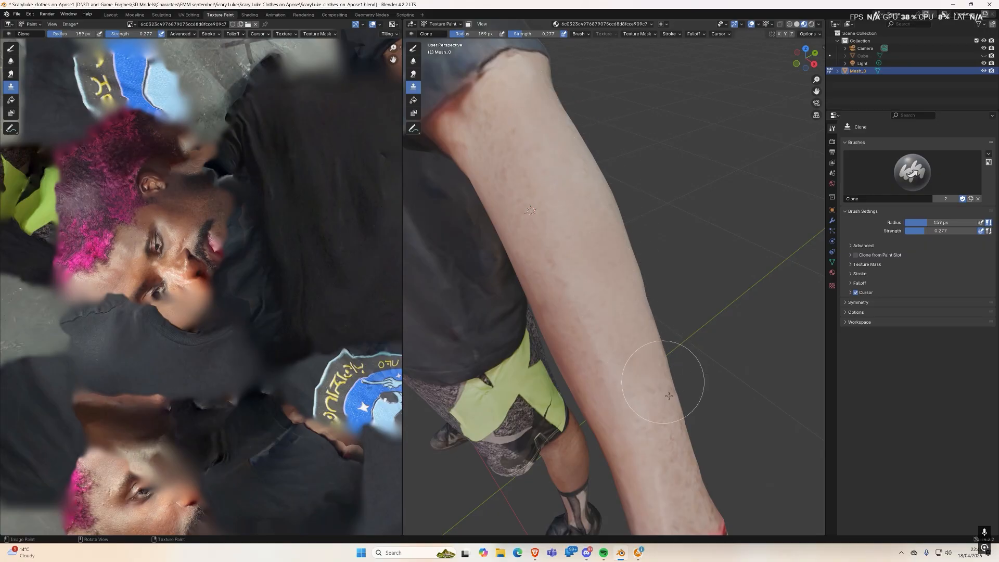
Step: Try to even out the left forearm with long clone strokes from near the elbow towards the wrist
mouse_move(680, 435)
middle_down()
mouse_move(622, 386)
mouse_move(591, 290)
middle_up()
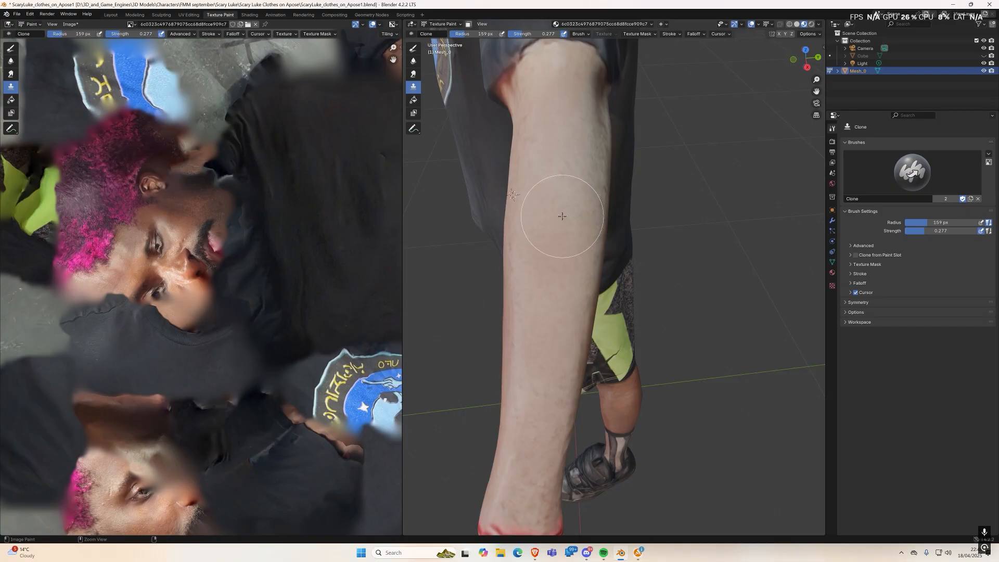
middle_drag(572, 229, 600, 188)
mouse_move(624, 142)
mouse_down()
mouse_move(620, 185)
mouse_move(542, 323)
mouse_up()
middle_drag(563, 260, 669, 167)
mouse_move(676, 153)
mouse_down()
mouse_move(614, 174)
mouse_move(518, 297)
mouse_up()
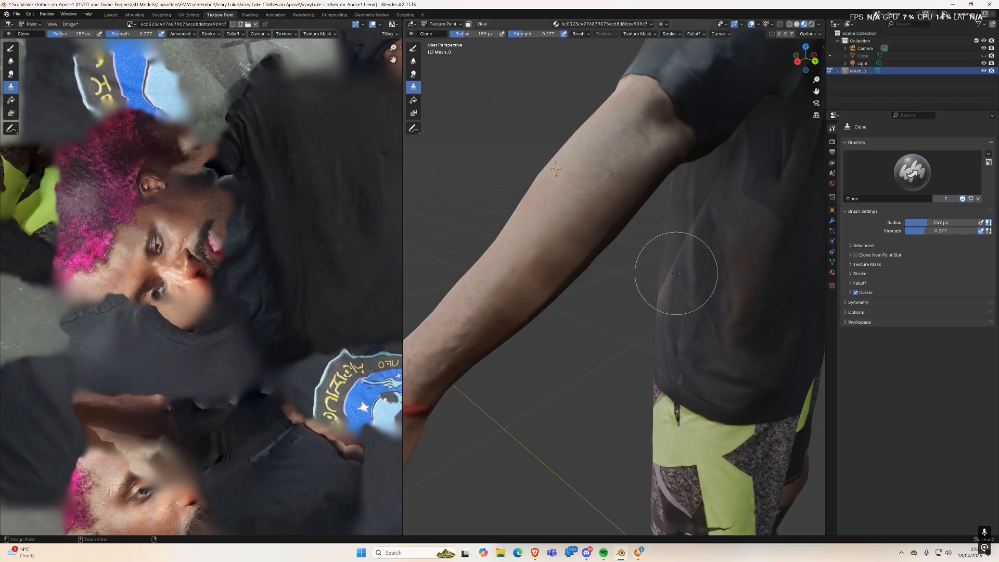
Step: Undo the recent clone strokes on the left forearm
key(ctrl+z)
key(ctrl+z)
key(ctrl+z)
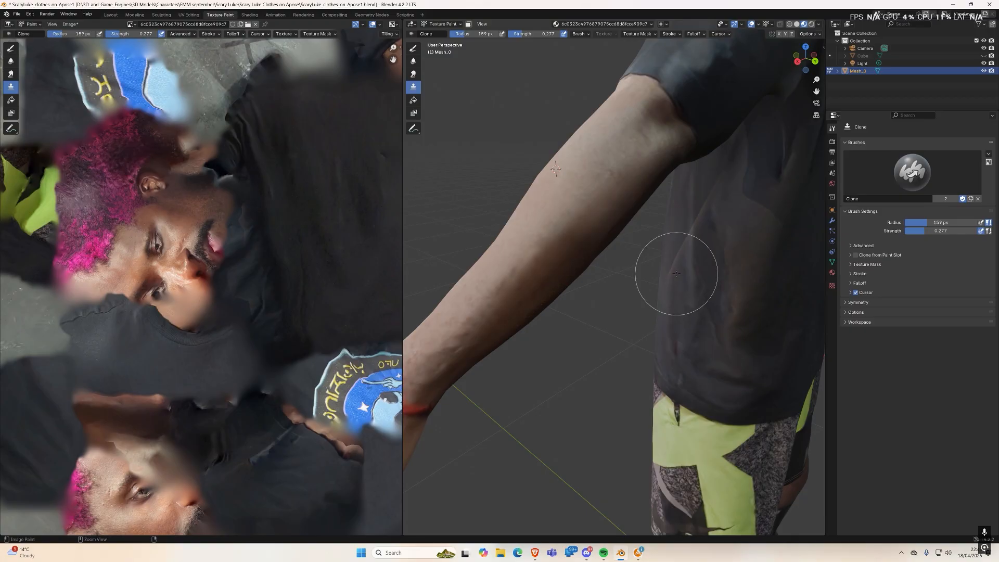
key(ctrl+z)
key(ctrl+z)
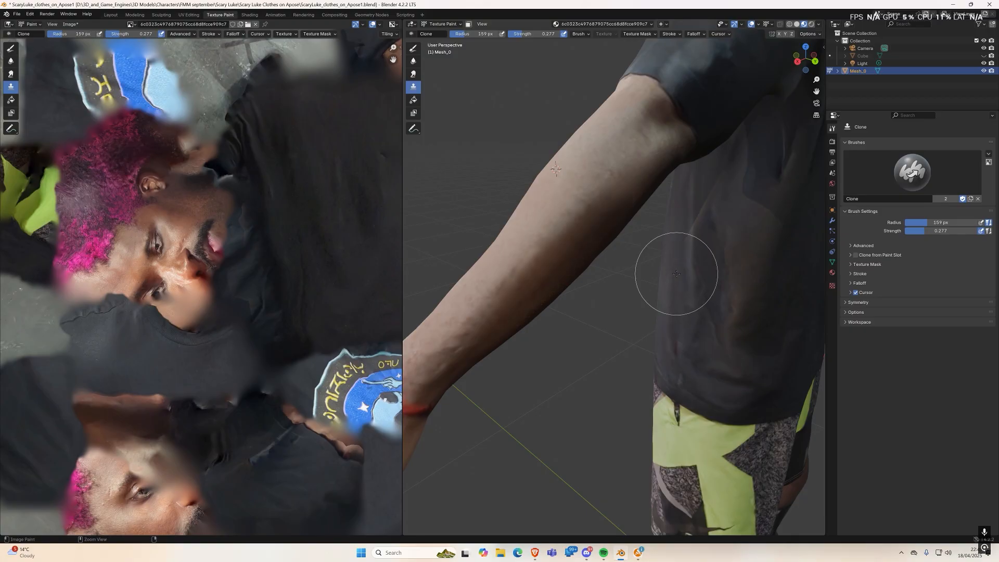
key(ctrl+z)
Step: Sample mid-forearm skin and clone it along the shadowed edge of the left forearm from the elbow to the wrist
mouse_move(642, 279)
middle_down()
mouse_move(590, 255)
mouse_move(588, 177)
mouse_move(614, 167)
middle_up()
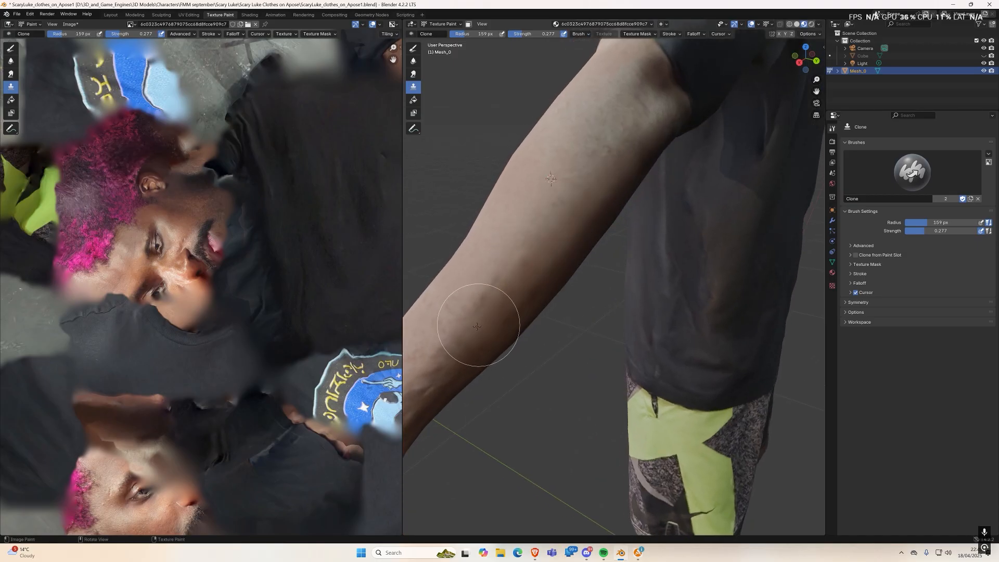
middle_drag(565, 235, 569, 179)
ctrl+click(585, 172)
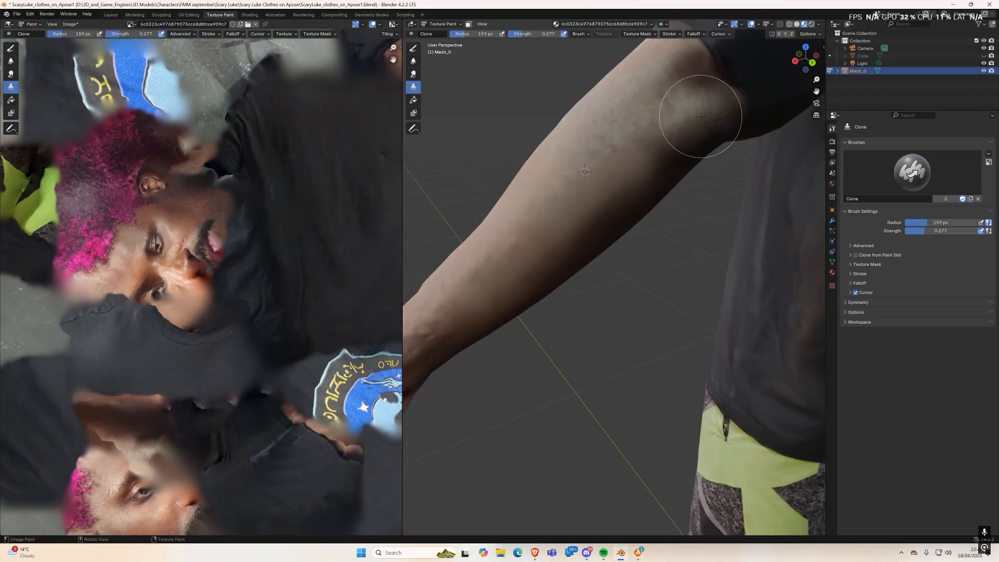
mouse_move(682, 141)
mouse_down()
mouse_move(457, 312)
mouse_move(426, 352)
mouse_up()
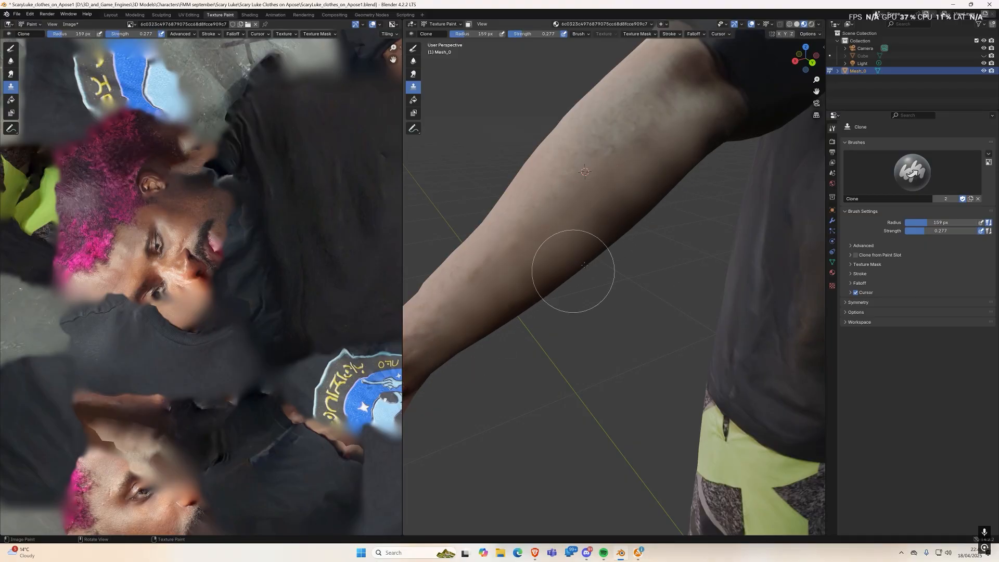
Step: Resample the left forearm skin and clone it back and forth across the darker underside between elbow and wristband
middle_drag(636, 189, 658, 206)
ctrl+click(605, 208)
mouse_move(657, 208)
mouse_down()
mouse_move(573, 287)
mouse_move(499, 337)
mouse_up()
mouse_move(551, 314)
mouse_down()
mouse_move(714, 208)
mouse_move(747, 152)
mouse_move(501, 315)
mouse_move(536, 312)
mouse_move(672, 241)
mouse_up()
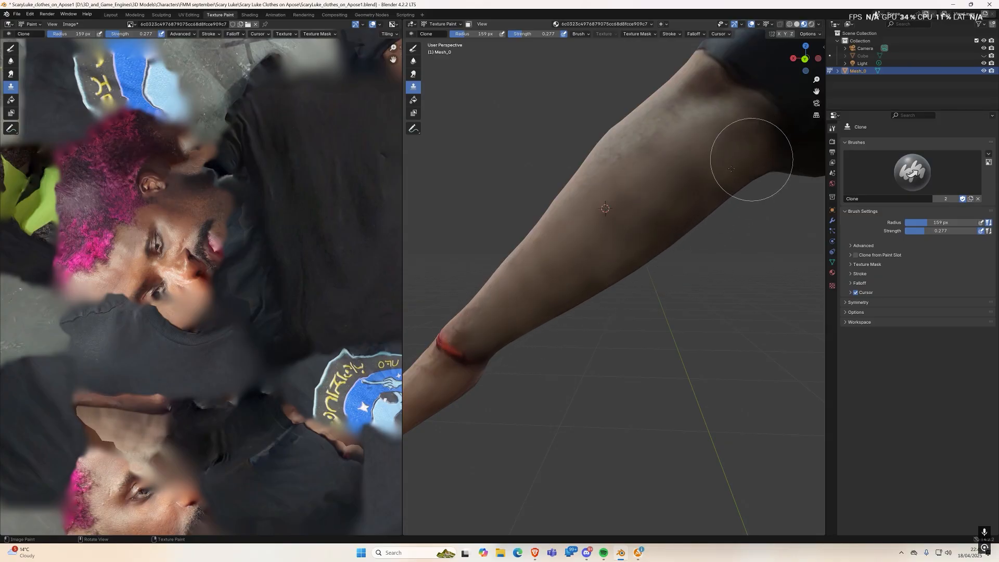
Step: Check the underside of the left arm and the sleeve hem from several angles, and save the file
mouse_move(660, 312)
middle_down()
mouse_move(611, 281)
mouse_move(569, 287)
mouse_move(580, 288)
middle_up()
mouse_move(678, 275)
middle_down()
mouse_move(728, 264)
mouse_move(700, 245)
mouse_move(691, 214)
middle_up()
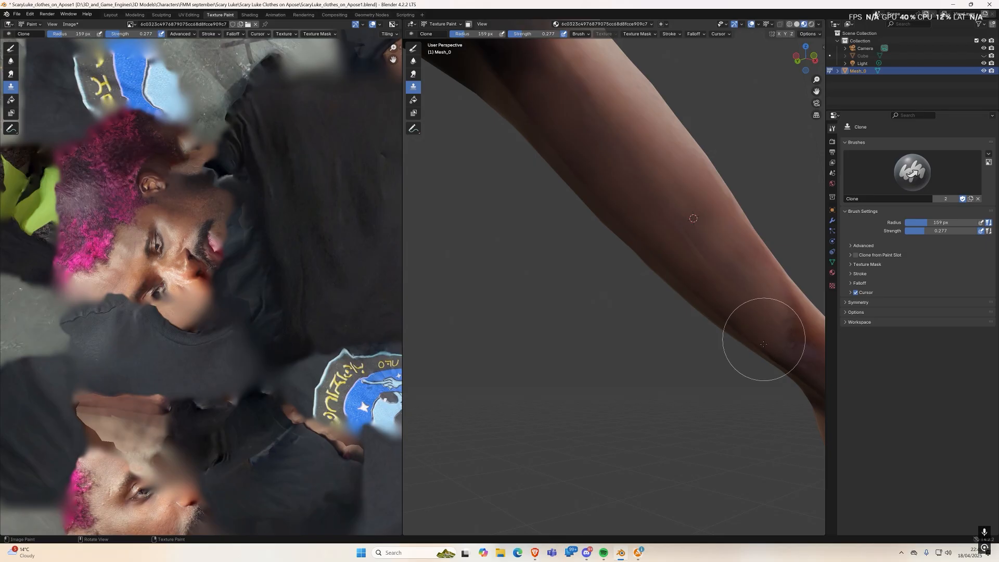
mouse_move(713, 308)
middle_down()
mouse_move(640, 306)
mouse_move(753, 295)
mouse_move(643, 182)
middle_up()
scroll(640, 306, down, 2)
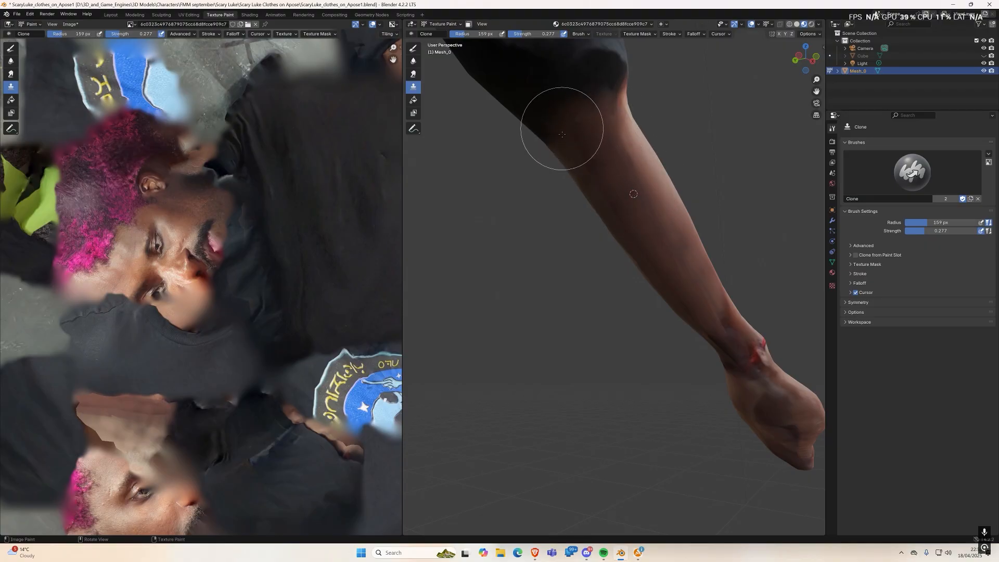
mouse_move(694, 332)
middle_down()
mouse_move(635, 344)
mouse_move(603, 364)
mouse_move(603, 353)
mouse_move(669, 391)
mouse_move(655, 377)
mouse_move(663, 379)
middle_up()
key(ctrl+s)
scroll(664, 376, up, 5)
mouse_move(719, 350)
middle_down()
mouse_move(691, 317)
mouse_move(581, 239)
mouse_move(557, 364)
middle_up()
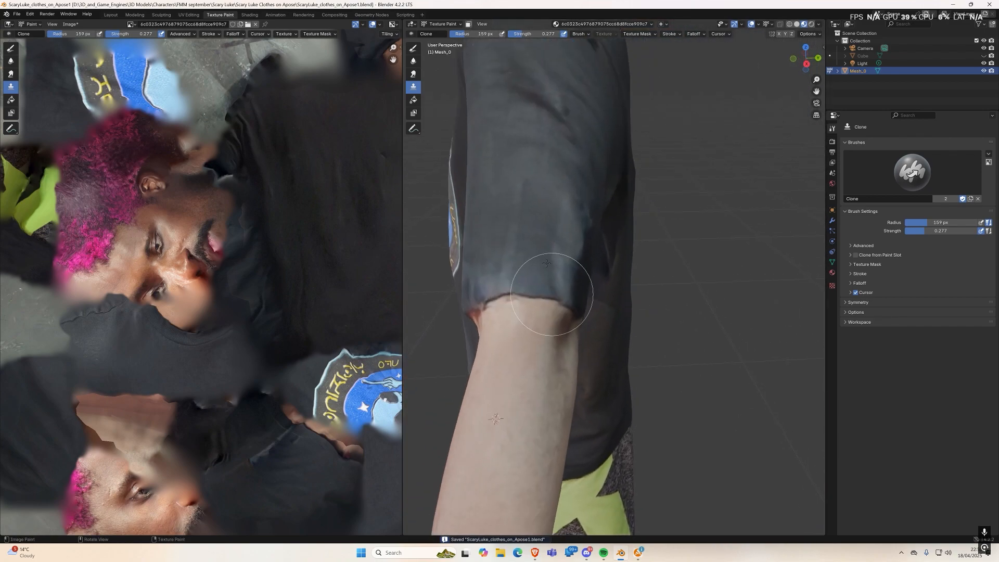
Step: Sample clean shirt fabric on the left sleeve as the clone source for the hem area, and save the file
middle_drag(537, 223, 505, 269)
ctrl+click(587, 126)
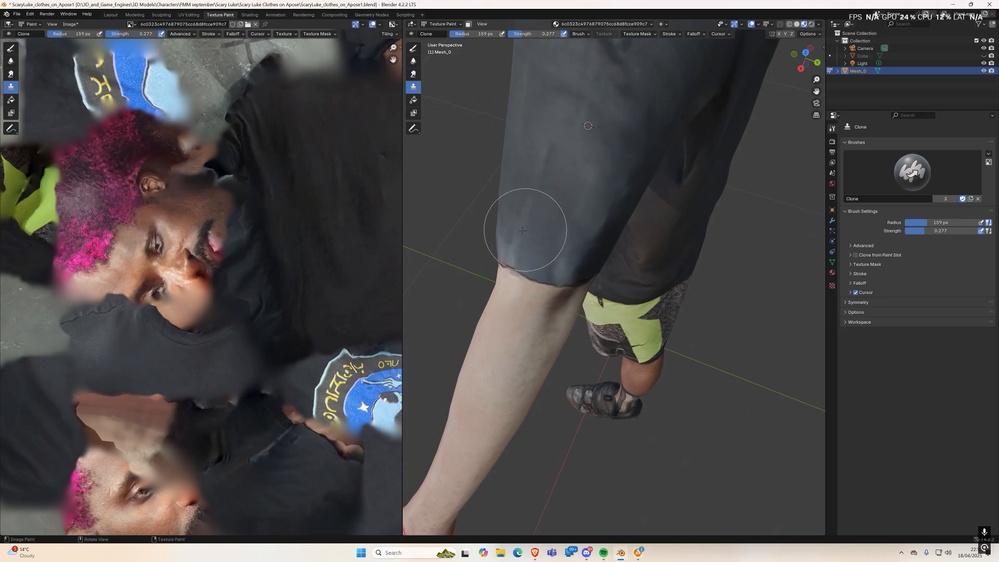
mouse_move(586, 167)
middle_down()
mouse_move(657, 223)
mouse_move(647, 216)
mouse_move(733, 256)
mouse_move(584, 267)
mouse_move(586, 287)
middle_up()
middle_drag(549, 346, 577, 328)
key(ctrl+s)
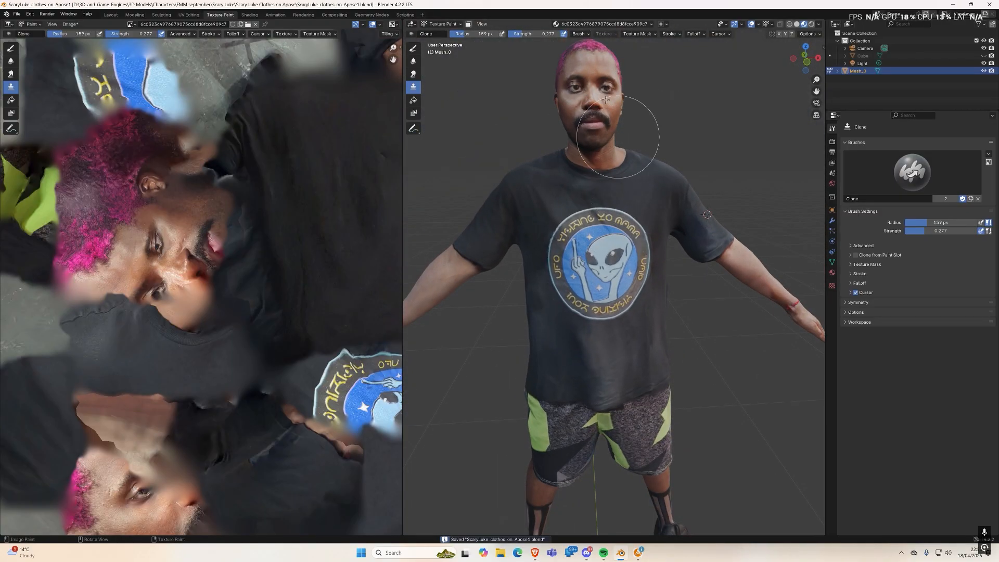
Step: Put the character mesh in Edit Mode with the head and face in close view
middle_drag(631, 133, 596, 118)
scroll(592, 113, up, 5)
scroll(584, 92, down, 5)
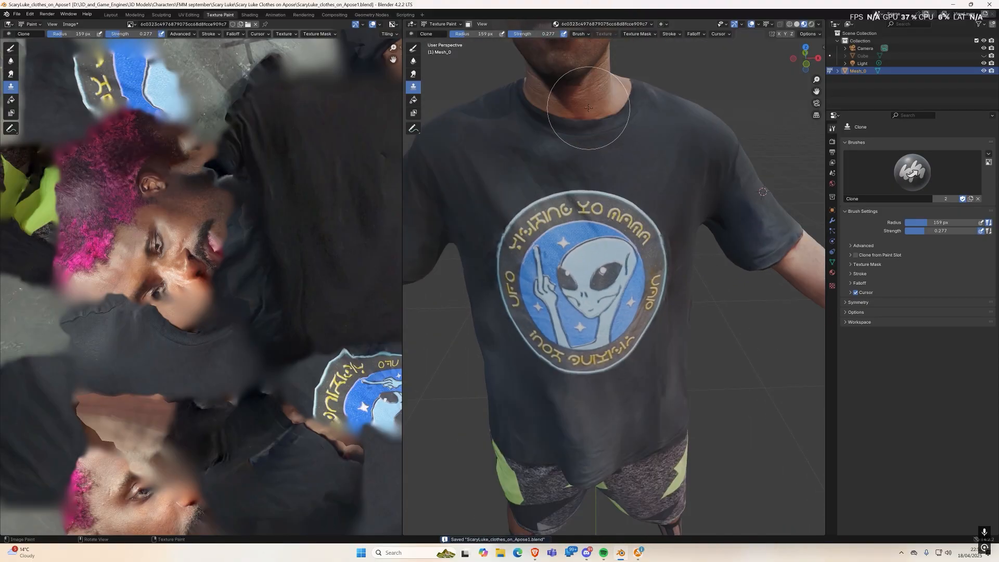
key(Tab)
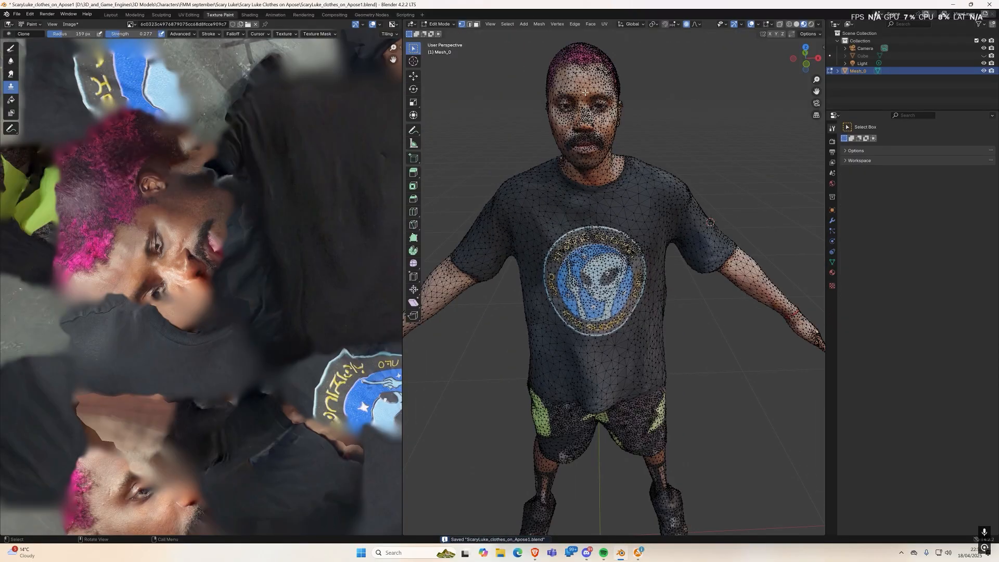
scroll(586, 93, up, 8)
scroll(623, 402, down, 5)
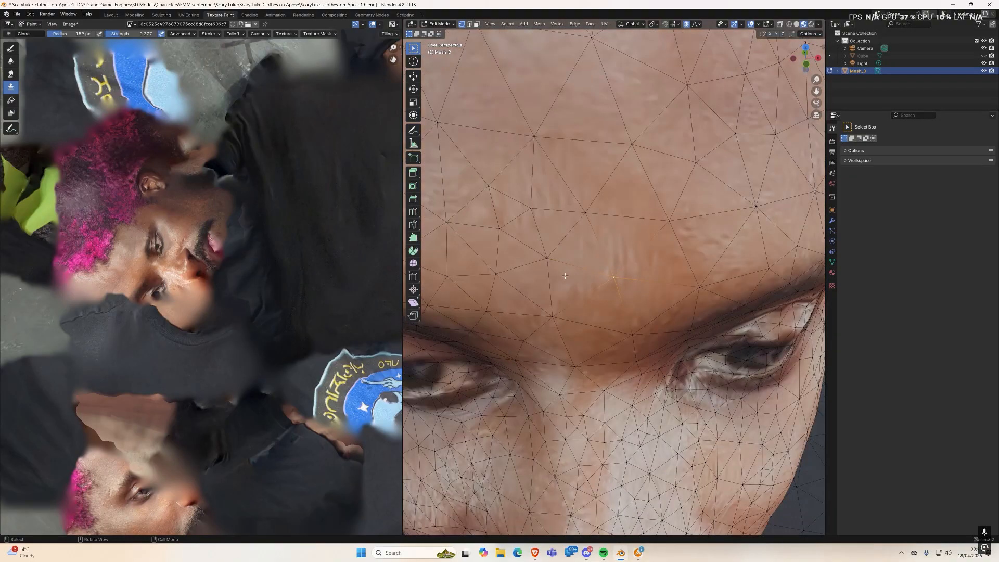
key(Tab)
mouse_move(623, 402)
middle_down()
mouse_move(575, 431)
mouse_move(557, 417)
mouse_move(696, 448)
mouse_move(564, 391)
mouse_move(584, 387)
mouse_move(557, 390)
mouse_move(575, 384)
mouse_move(590, 413)
mouse_move(555, 391)
mouse_move(579, 359)
middle_up()
scroll(579, 359, up, 2)
key(Tab)
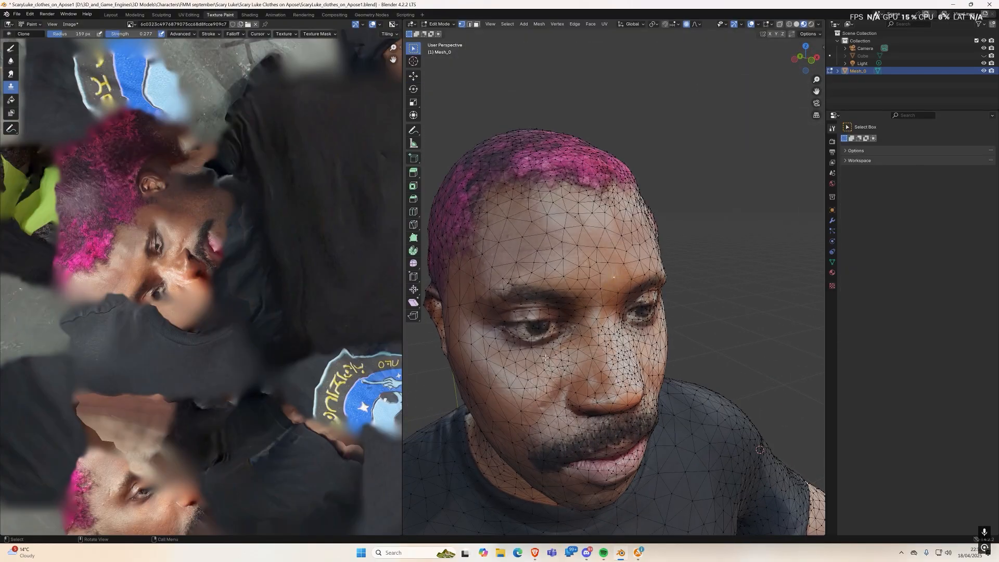
Step: Save the scene file and the edited texture image
key(ctrl+s)
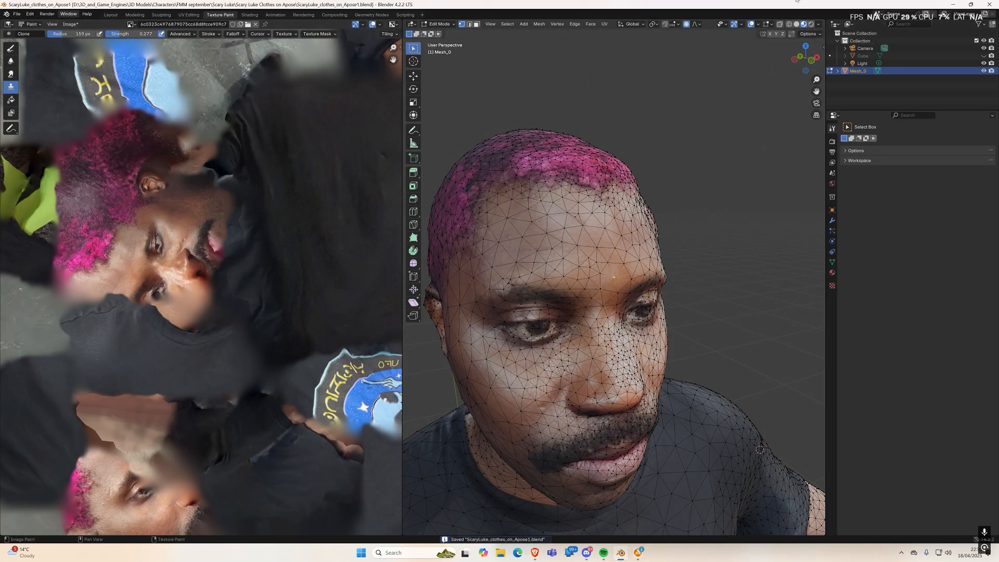
click(70, 16)
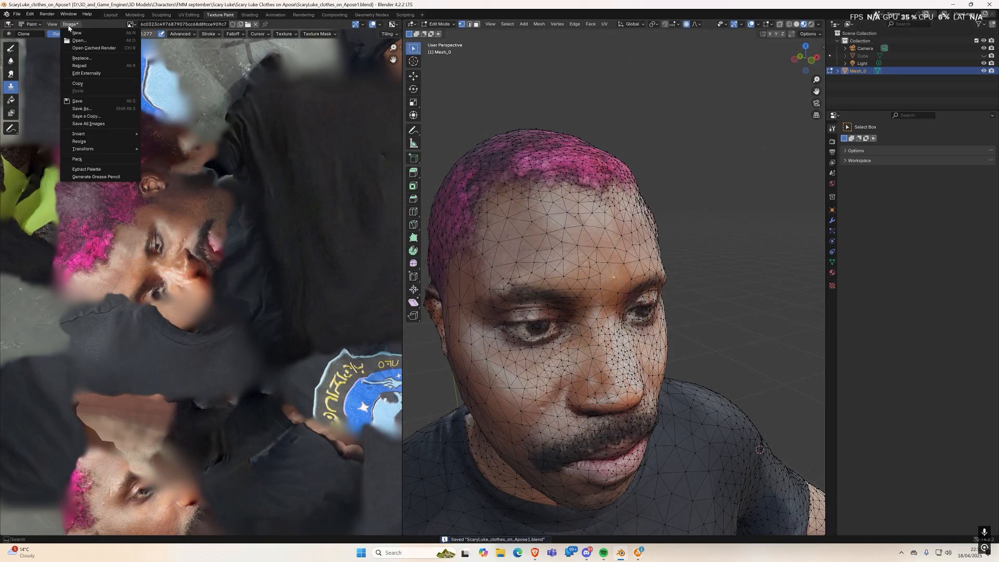
click(73, 24)
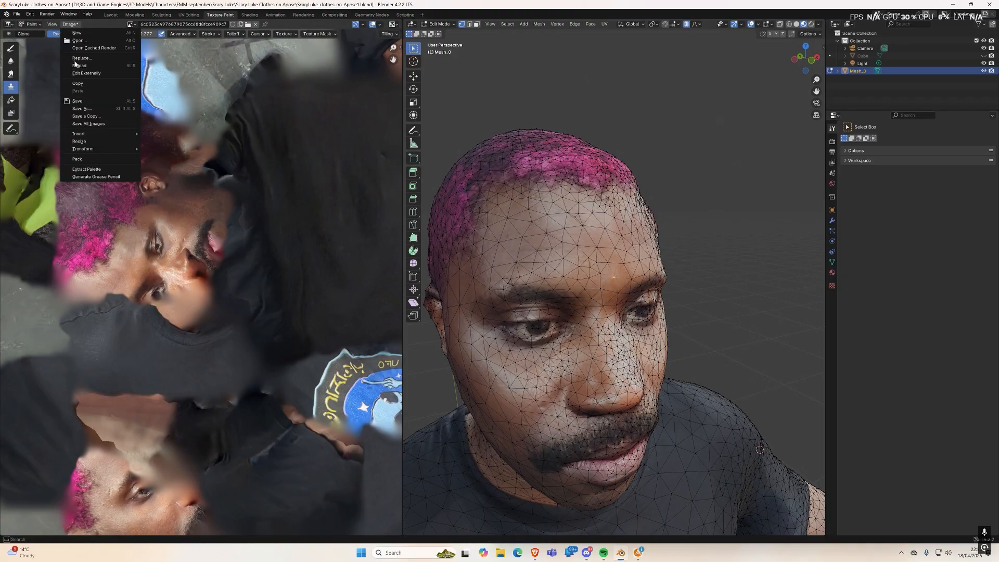
click(83, 103)
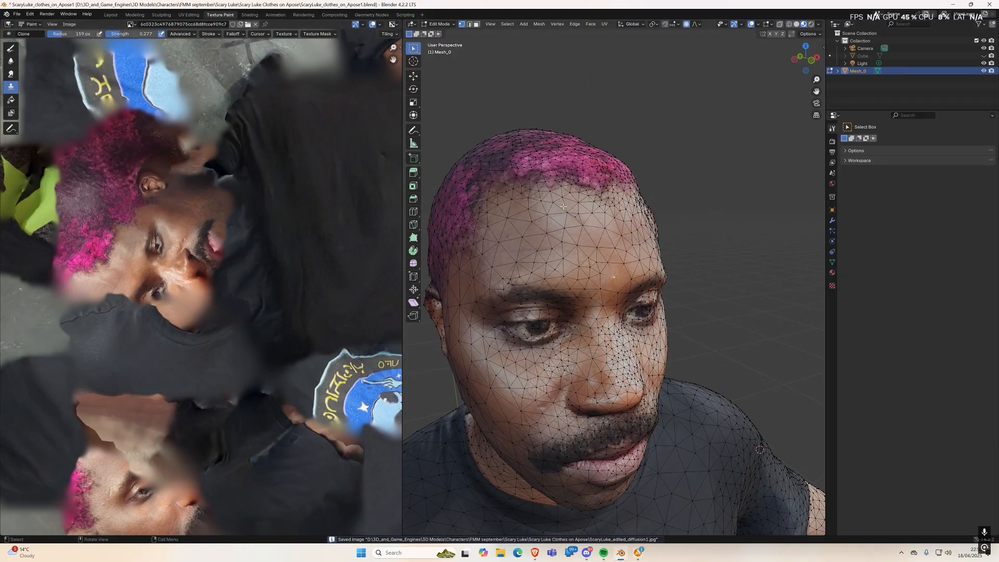
middle_drag(565, 207, 577, 211)
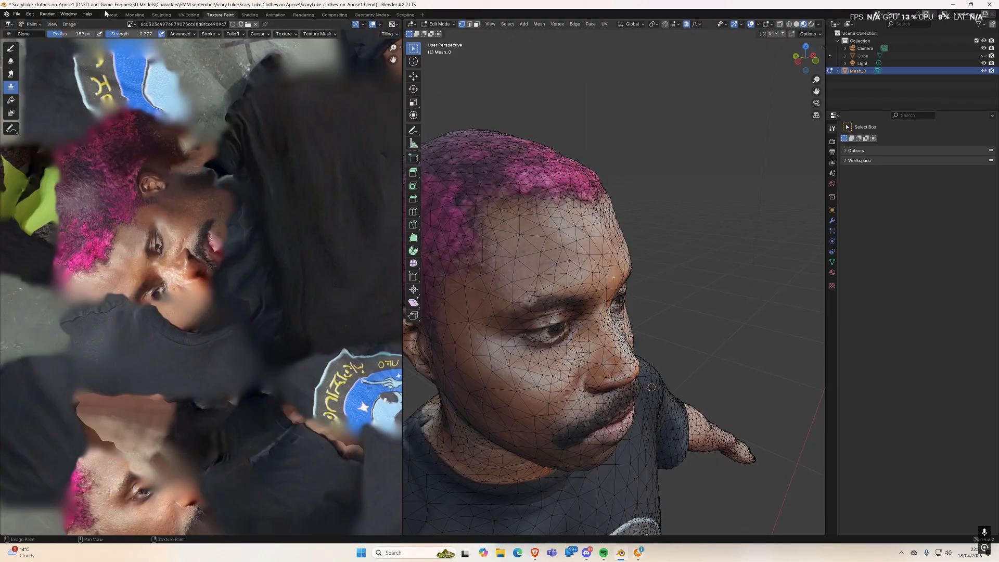
Step: Switch to the Modeling workspace, then select a vertex on the character's left eye and frame it
click(134, 15)
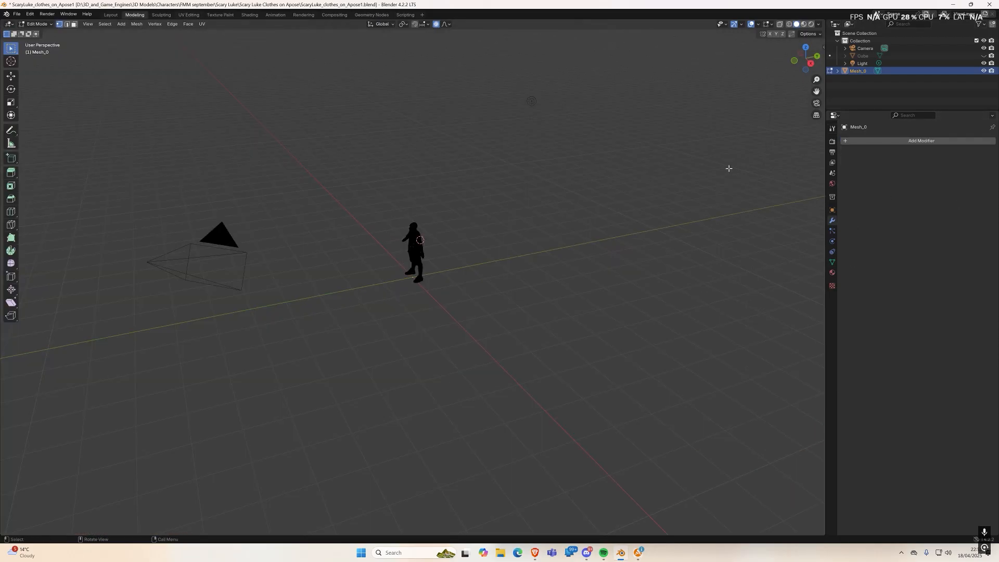
scroll(482, 245, up, 3)
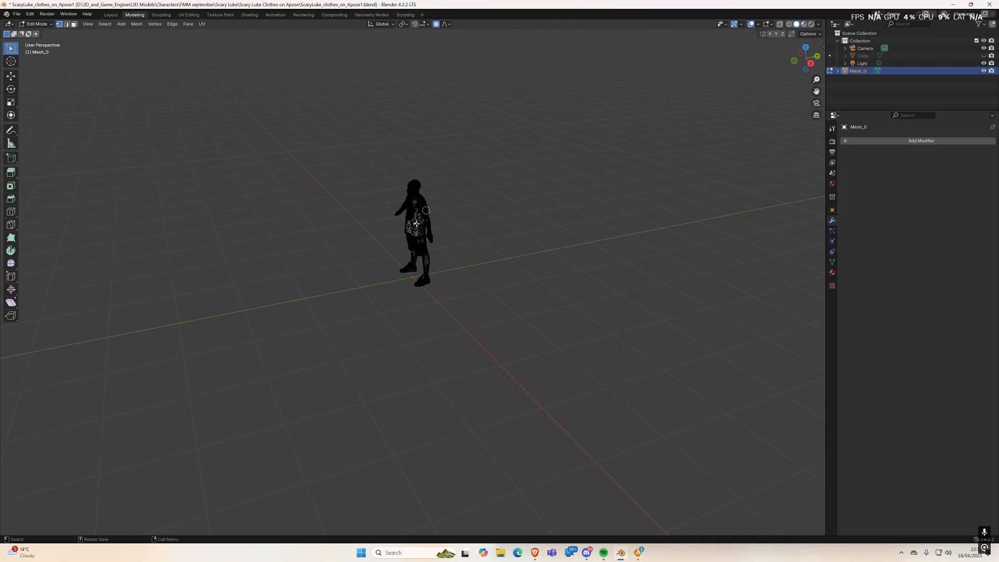
scroll(416, 224, up, 5)
scroll(391, 333, down, 8)
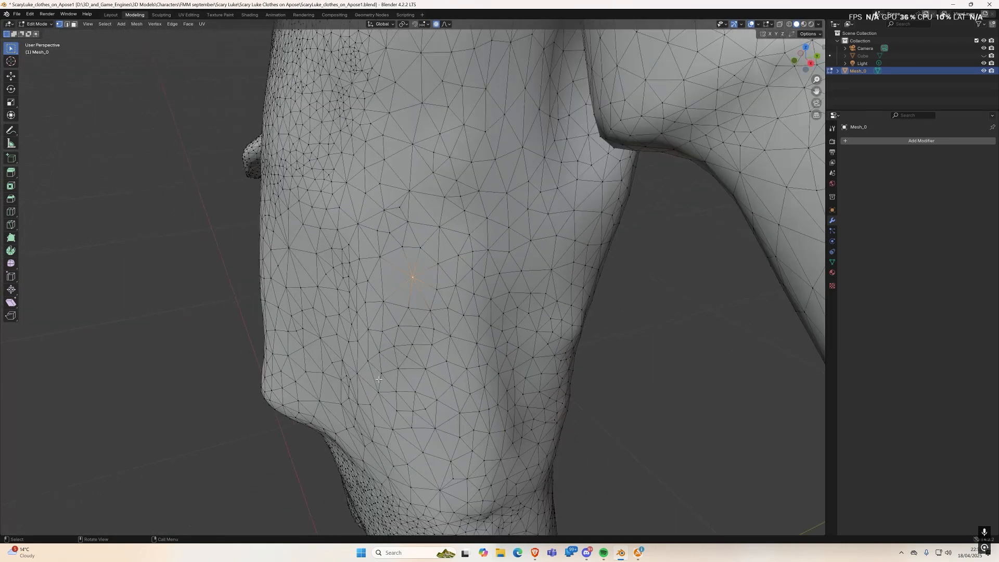
scroll(388, 225, down, 2)
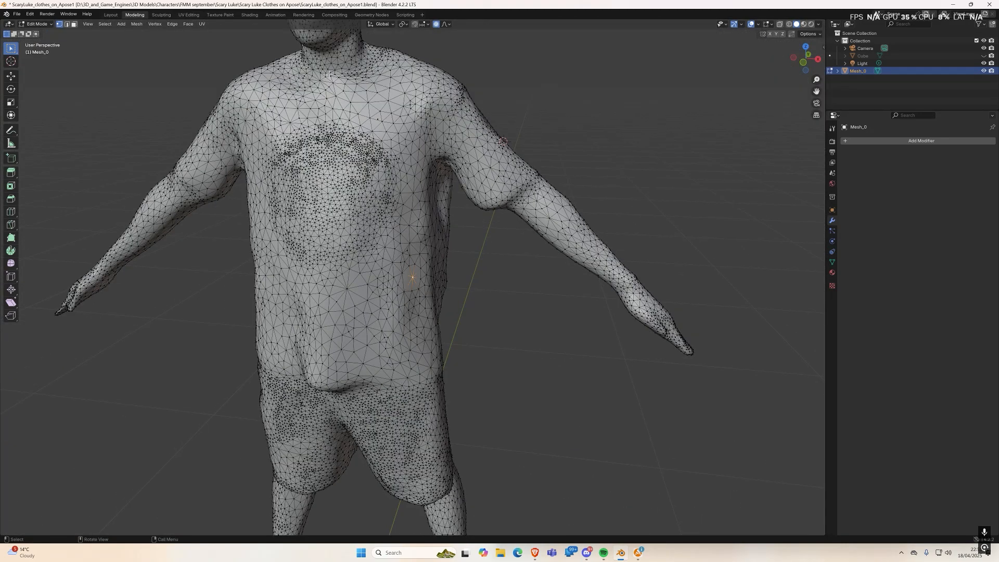
shift+middle_drag(328, 74, 346, 269)
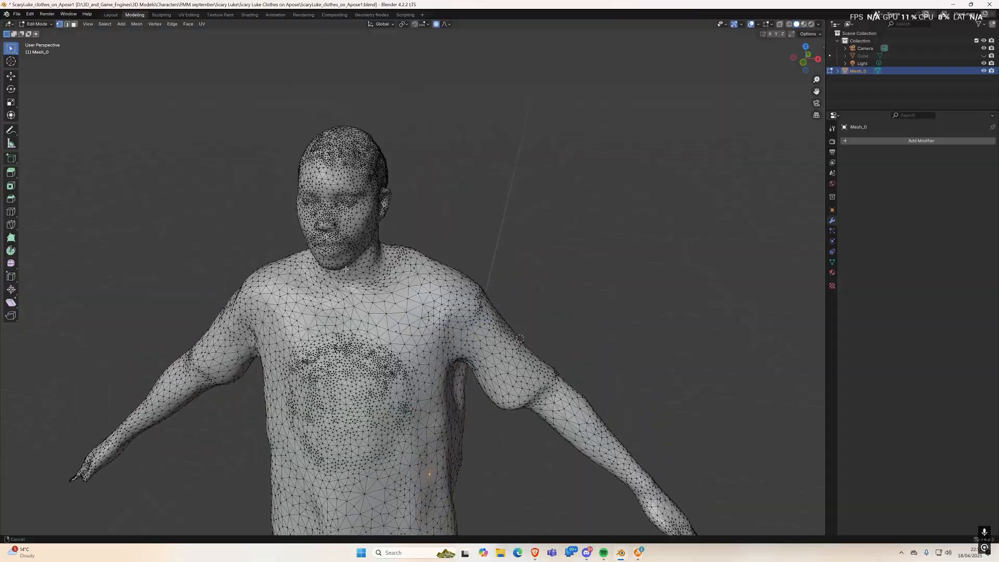
click(345, 201)
key(KP_Decimal)
scroll(412, 232, down, 9)
middle_drag(606, 333, 534, 321)
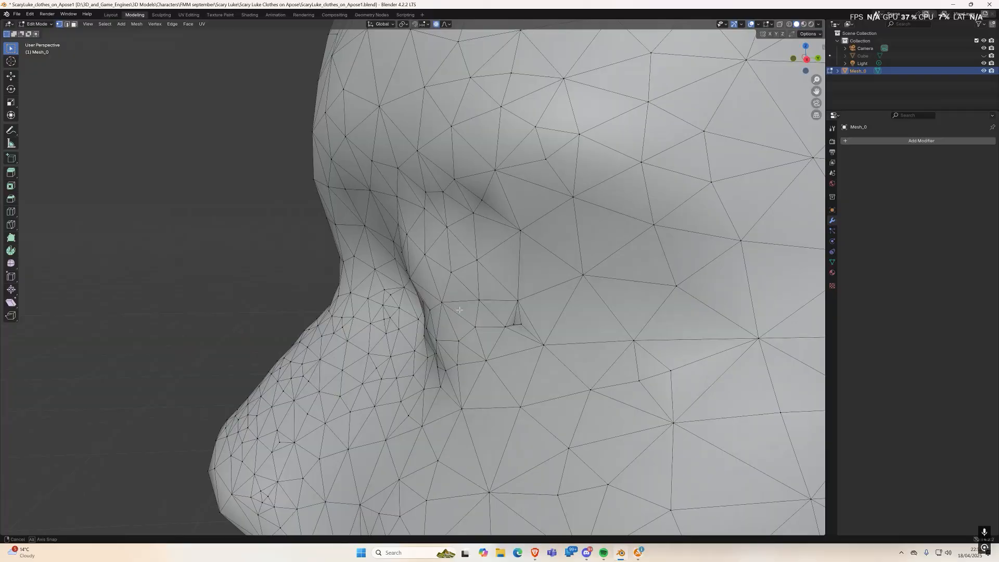
Step: Pull the left eye's surface forward in two moves, reducing the proportional editing size to about 0.0058 m
middle_drag(459, 309, 480, 309)
middle_drag(419, 294, 462, 324)
key(g)
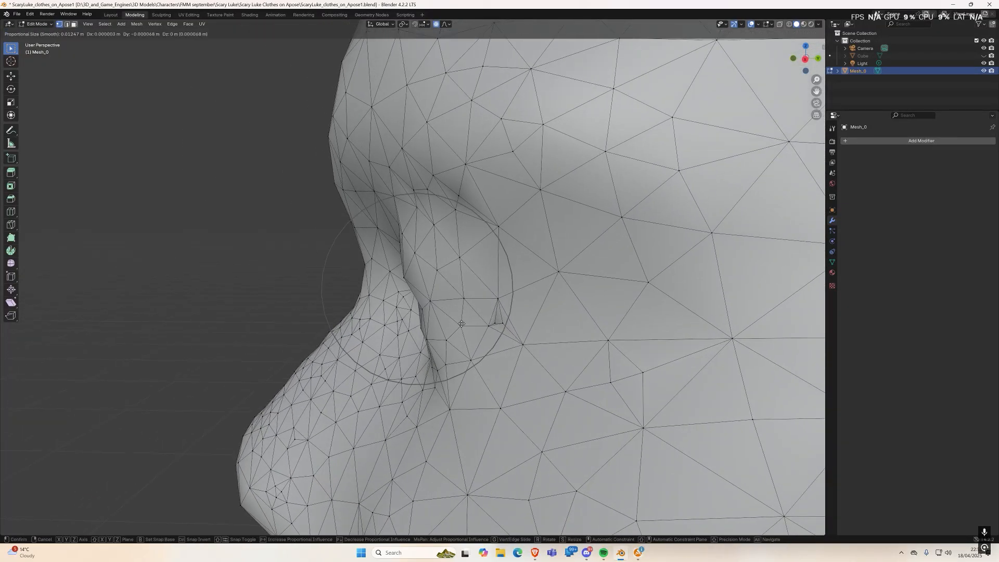
scroll(459, 324, up, 4)
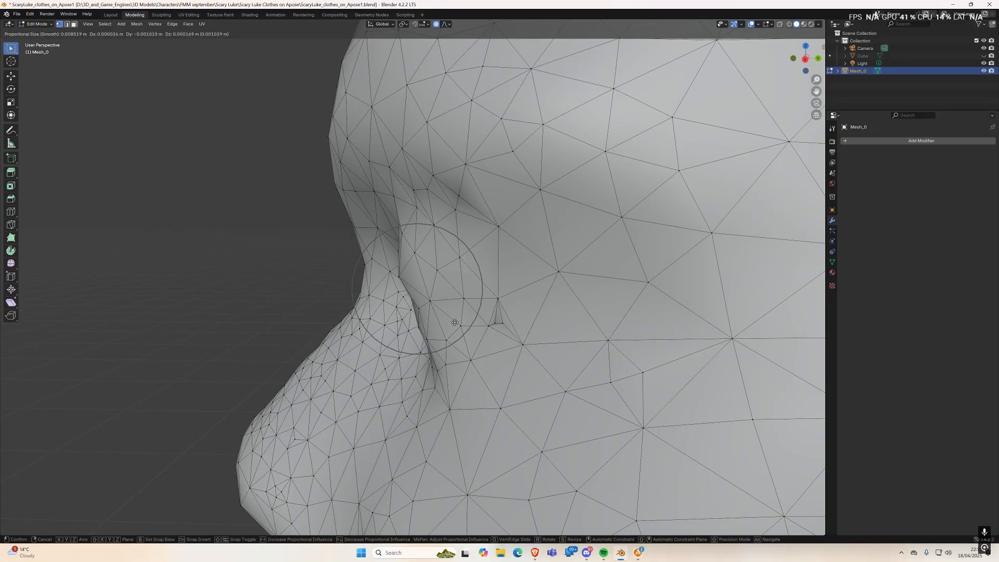
scroll(454, 322, up, 4)
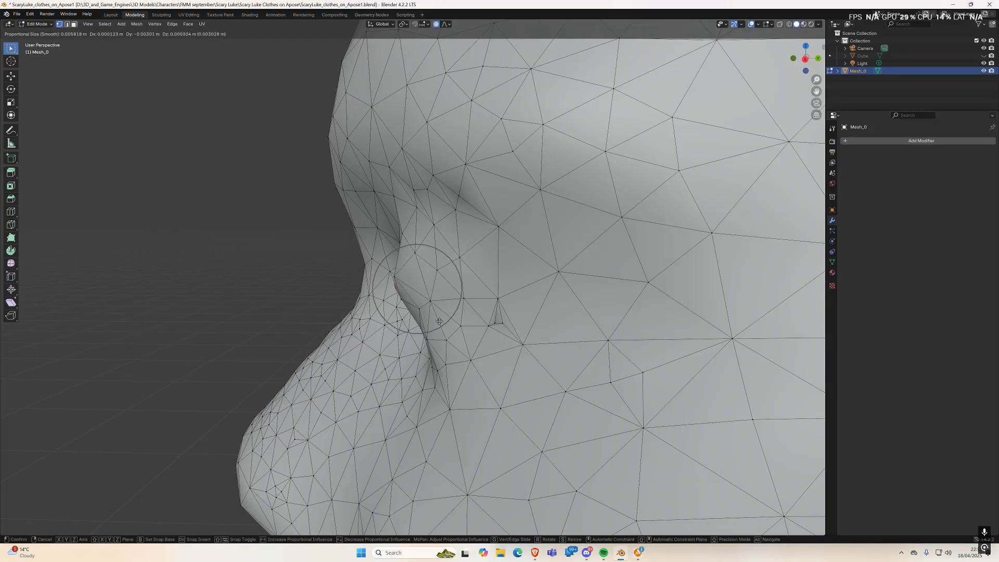
click(445, 321)
mouse_move(445, 321)
middle_down()
mouse_move(430, 295)
mouse_move(460, 330)
middle_up()
key(g)
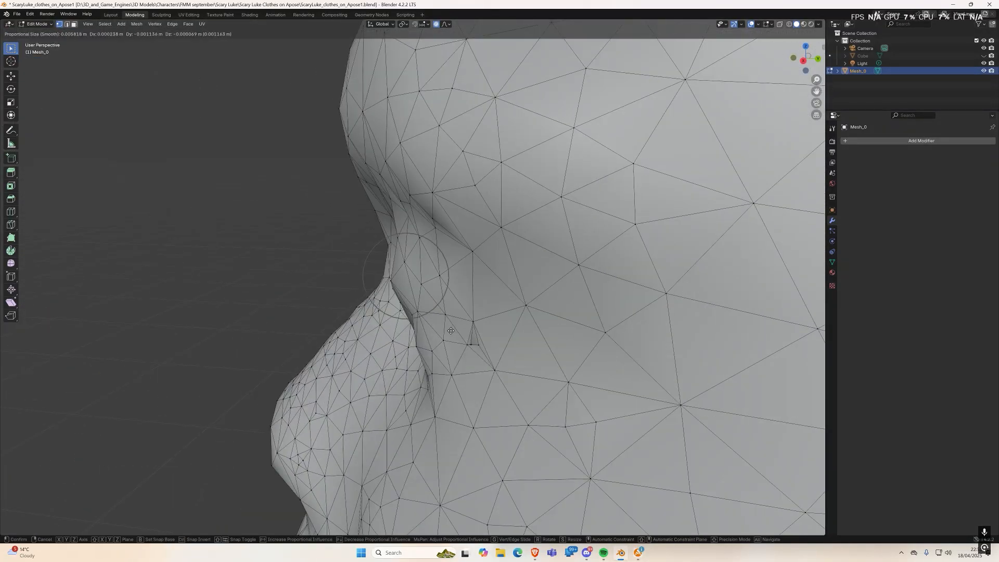
click(446, 331)
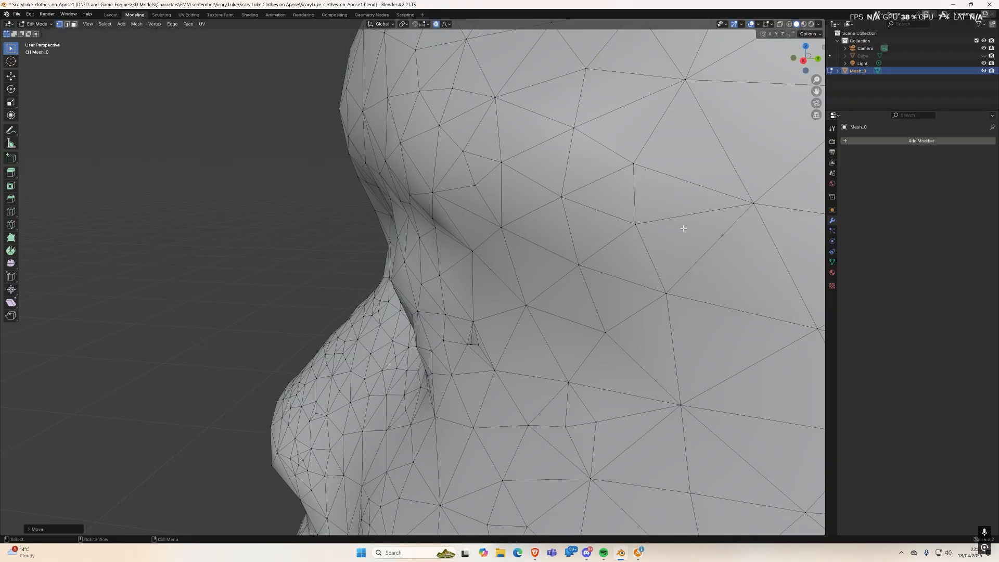
Step: Show the model with its texture and move a left eye vertex forward with a proportional size of about 0.0044 m
click(803, 24)
mouse_move(434, 359)
middle_down()
mouse_move(520, 371)
mouse_move(465, 338)
mouse_move(461, 317)
mouse_move(476, 316)
mouse_move(456, 335)
middle_up()
click(393, 277)
key(g)
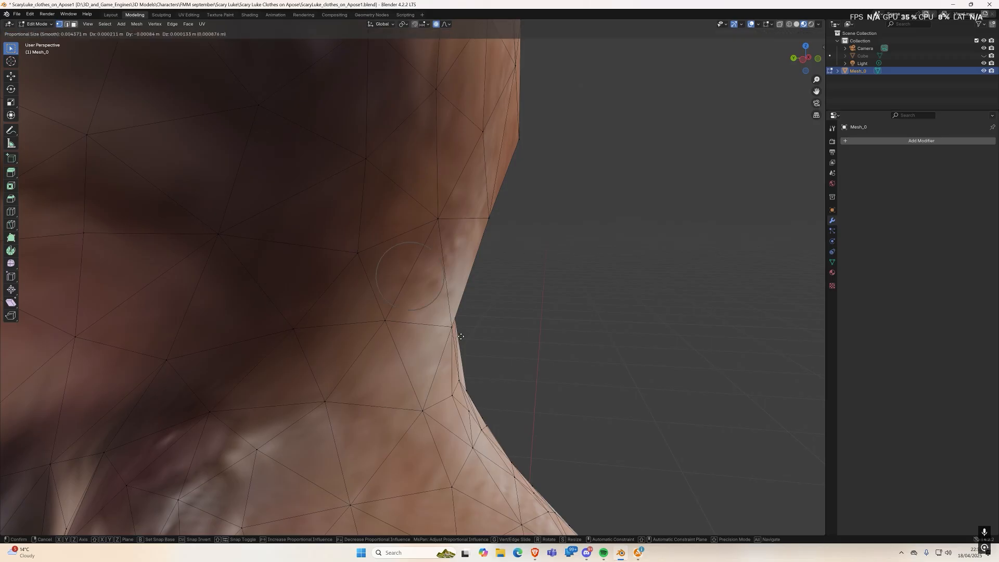
click(469, 336)
Step: Select another vertex on the left eyeball and refine its depth in profile with small proportional moves
mouse_move(502, 335)
middle_down()
mouse_move(479, 339)
mouse_move(488, 345)
mouse_move(484, 329)
middle_up()
click(447, 297)
middle_drag(447, 297, 457, 346)
key(g)
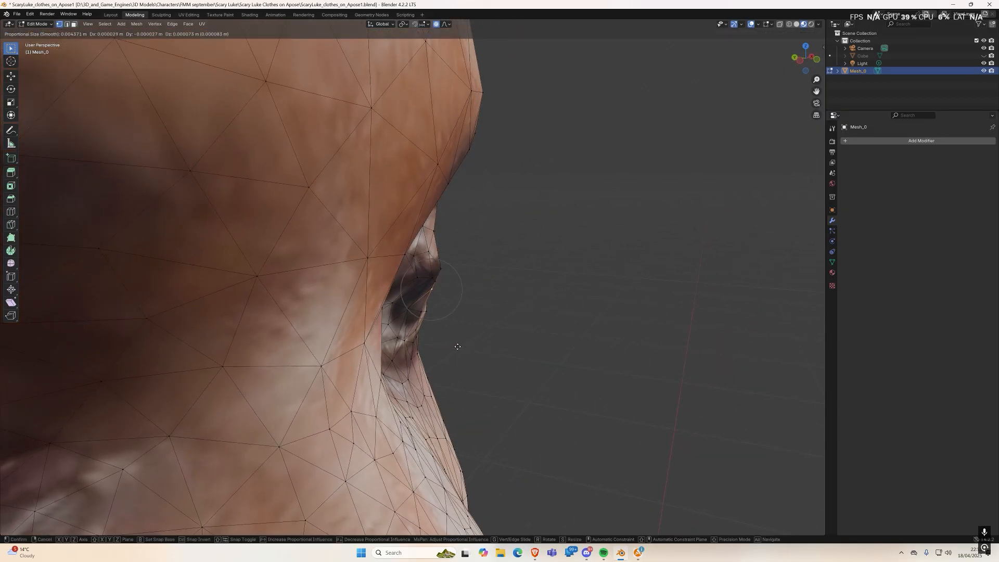
click(449, 346)
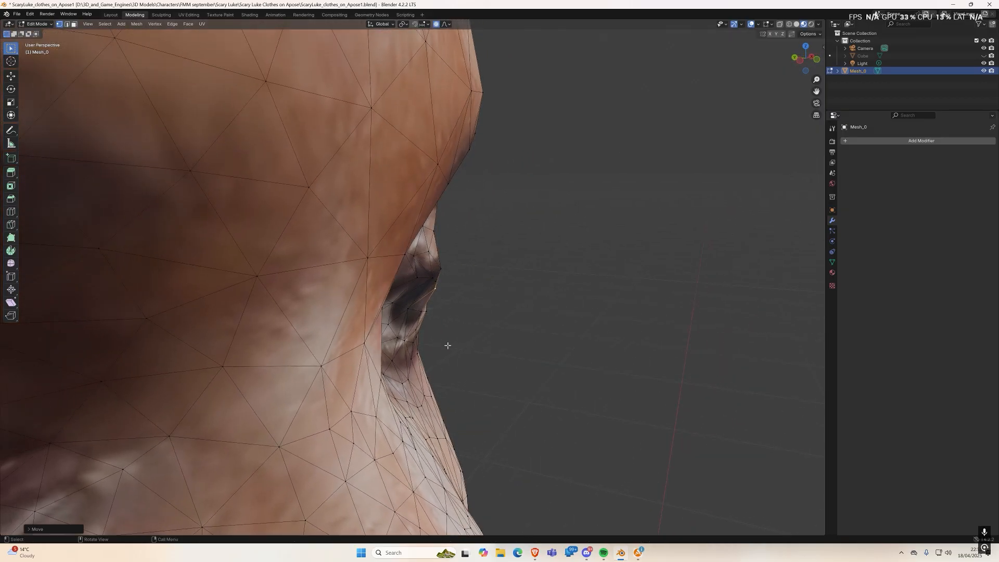
key(g)
click(425, 313)
key(g)
click(415, 311)
Step: Select the vertex at the left iris and nudge it forward with a proportional size of about 0.0027 m
middle_drag(414, 310, 382, 351)
scroll(348, 335, up, 3)
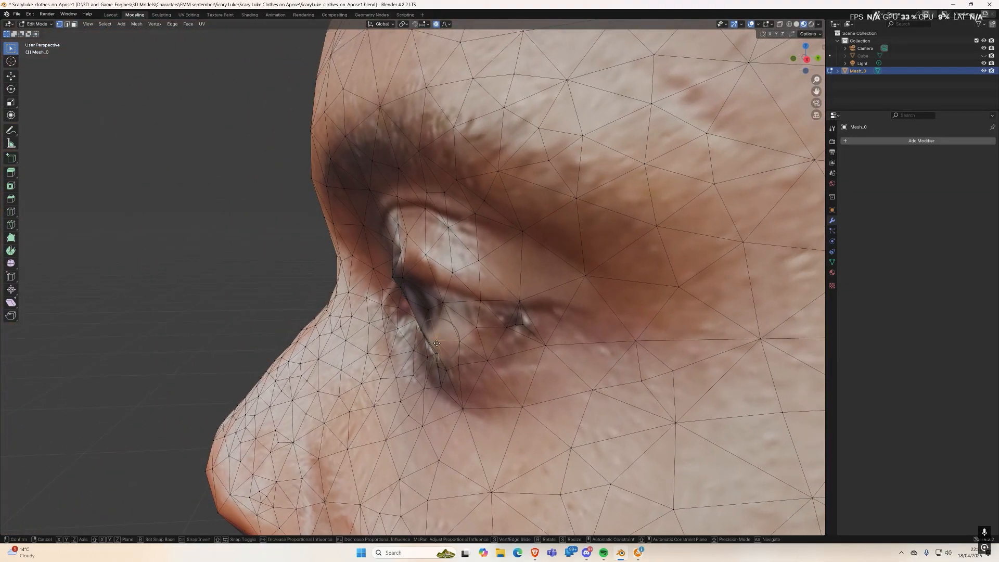
click(427, 312)
key(g)
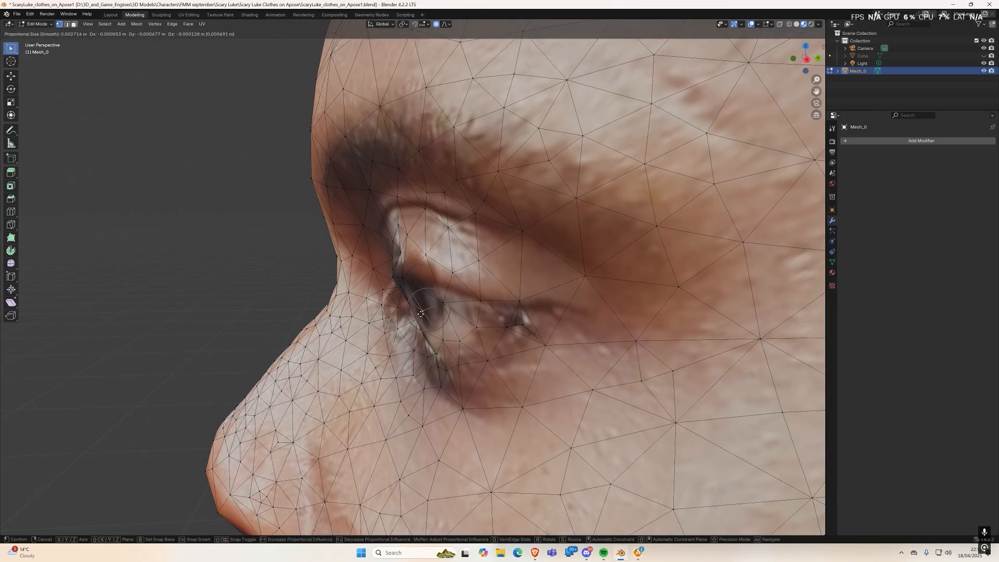
click(419, 314)
mouse_move(419, 314)
middle_down()
mouse_move(510, 326)
mouse_move(414, 313)
mouse_move(418, 325)
middle_up()
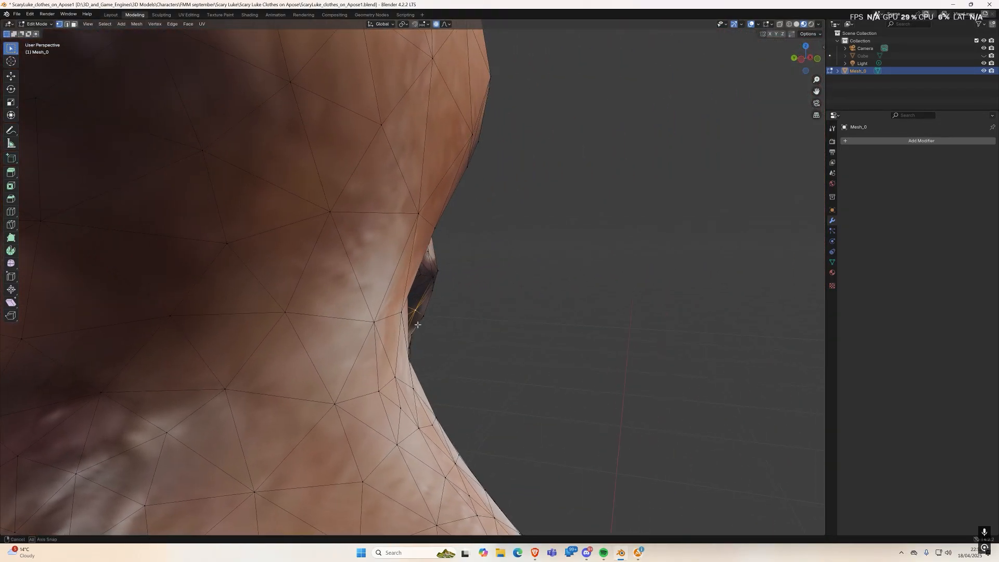
key(g)
click(423, 327)
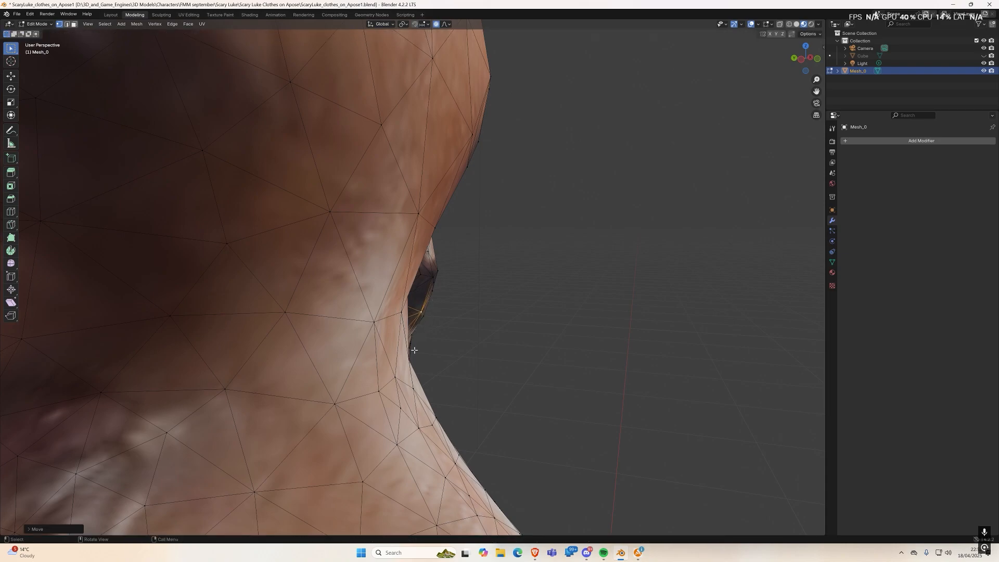
Step: Bring the right eye into profile and move its iris vertex forward with a proportional size of about 0.0053 m
scroll(416, 327, down, 5)
scroll(387, 328, up, 2)
scroll(387, 292, down, 2)
scroll(386, 290, up, 6)
scroll(386, 292, down, 4)
scroll(382, 377, down, 4)
scroll(386, 377, up, 3)
middle_drag(451, 379, 453, 383)
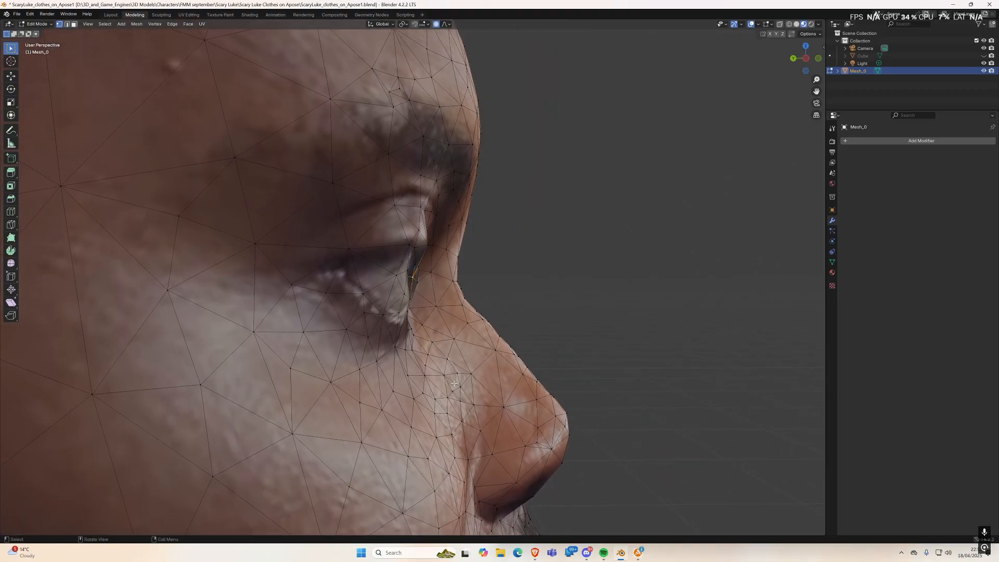
key(g)
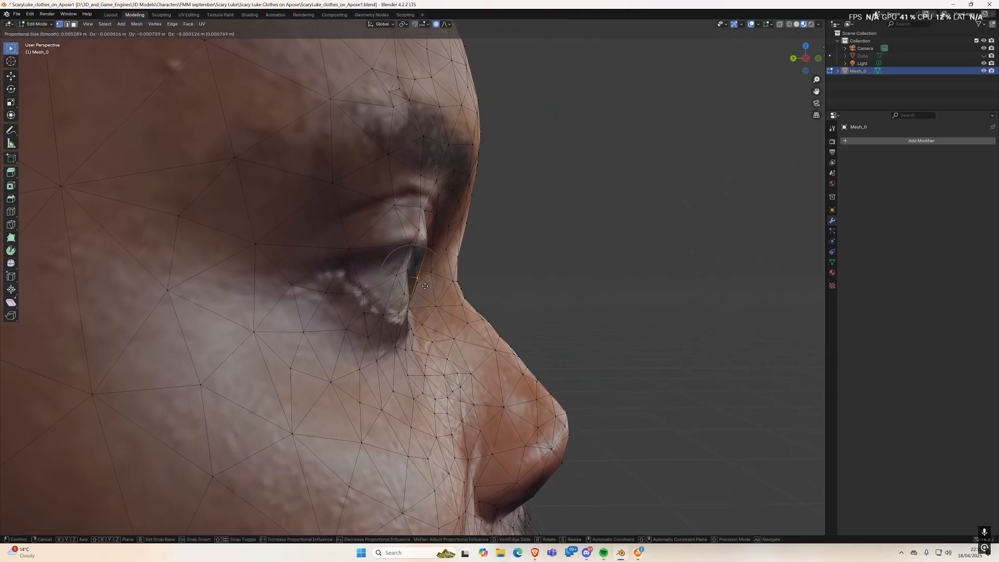
click(415, 286)
Step: Fine-tune the right eyeball's curve with several small proportional vertex moves, and check the whole head
key(g)
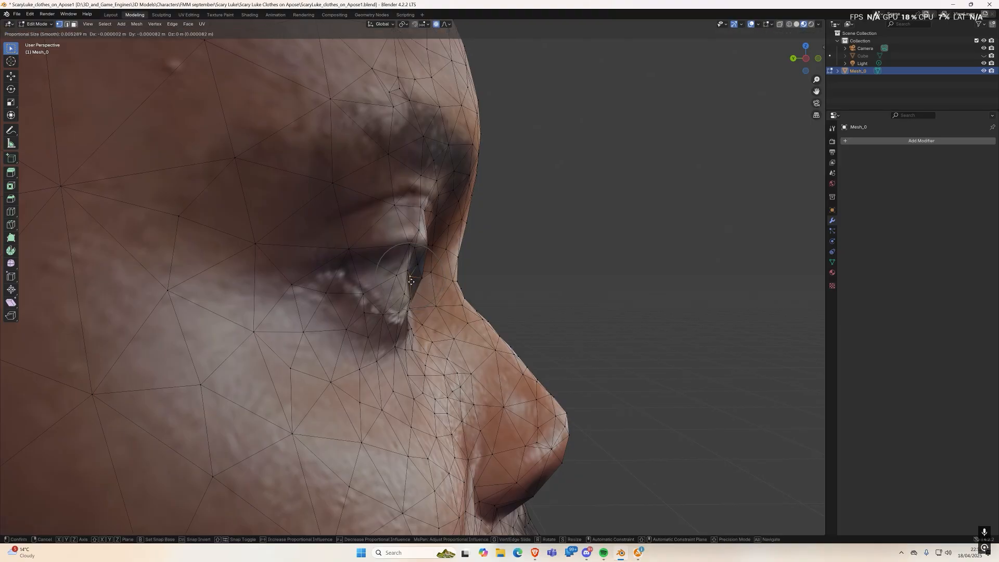
click(418, 288)
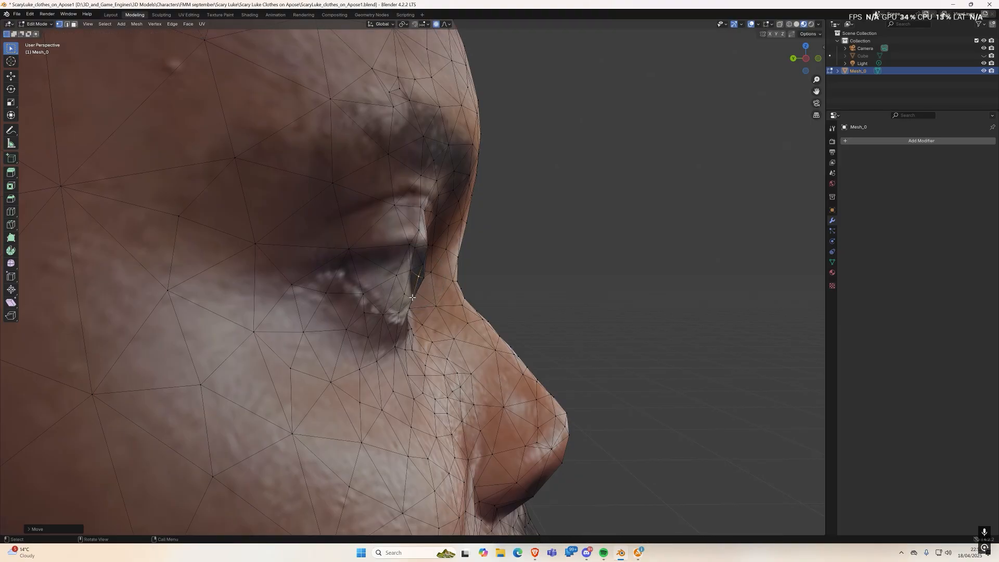
key(g)
click(413, 297)
key(g)
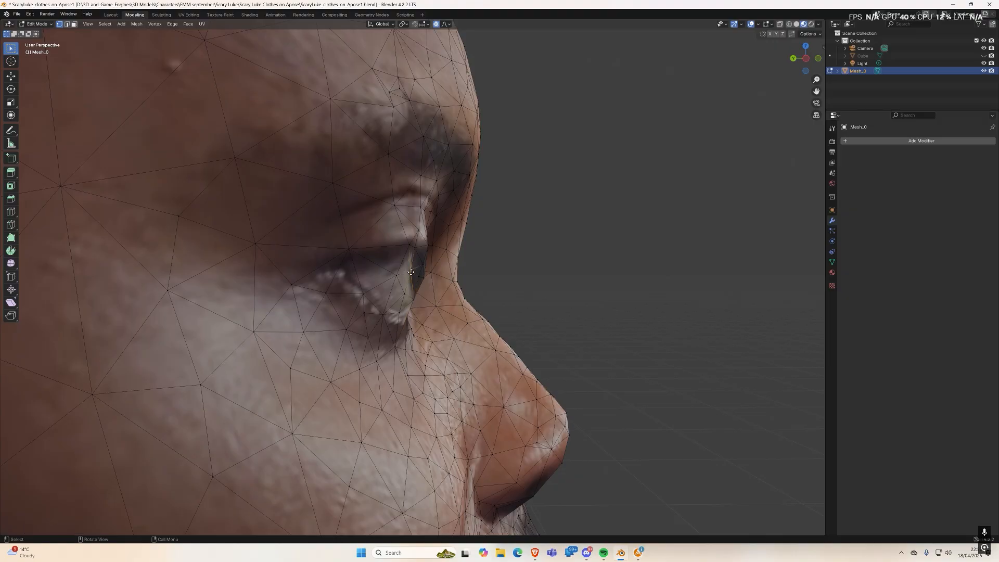
click(416, 273)
middle_drag(416, 273, 414, 301)
scroll(404, 301, down, 5)
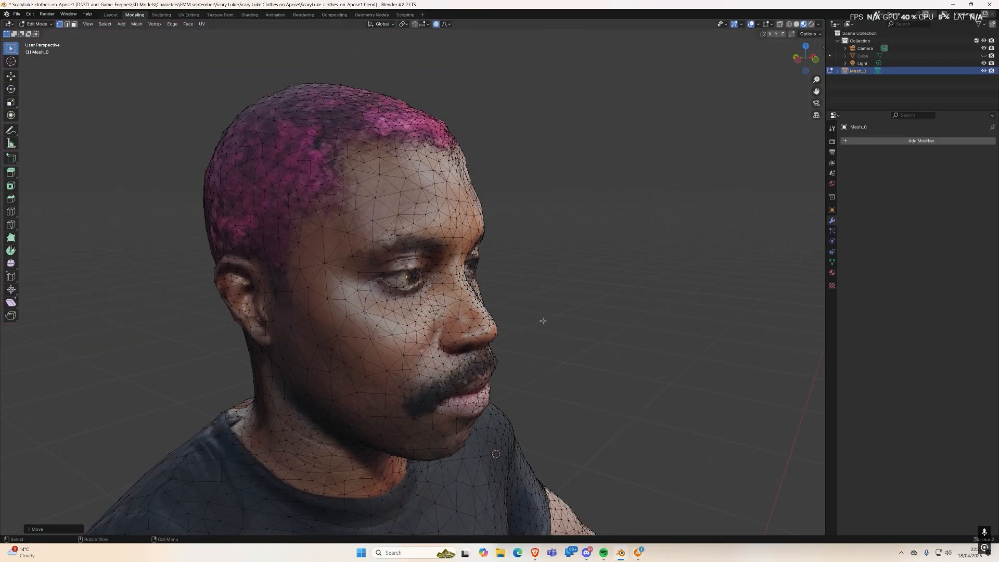
Step: In the Texture Paint workspace, clone neighbouring skin over the whitish patch and dark spot at the back of the neck
key(Tab)
mouse_move(603, 335)
middle_down()
mouse_move(653, 333)
mouse_move(201, 408)
mouse_move(275, 393)
middle_up()
mouse_move(231, 417)
shift+middle_down()
mouse_move(283, 369)
mouse_move(399, 303)
mouse_move(380, 348)
shift+middle_up()
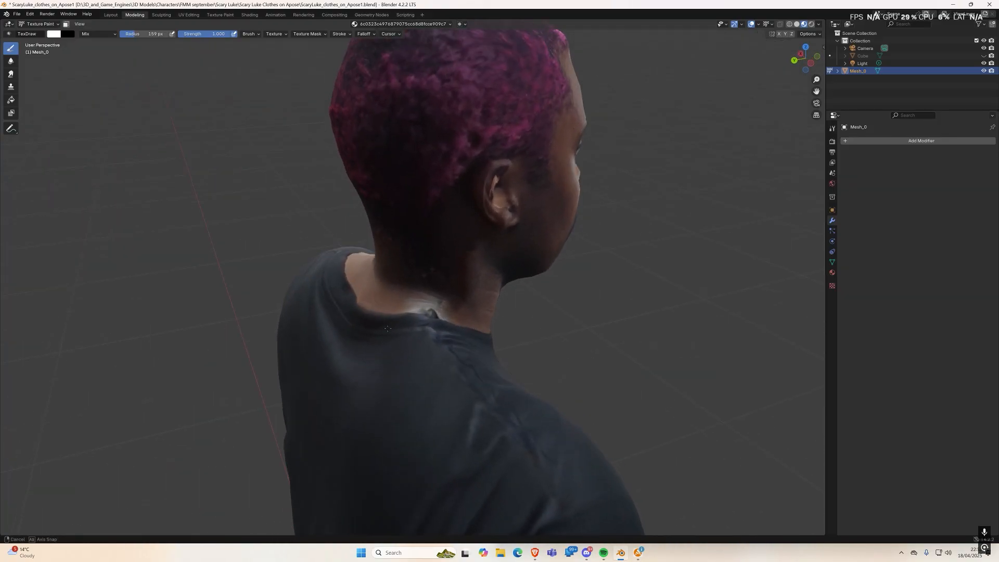
click(225, 14)
scroll(381, 379, up, 3)
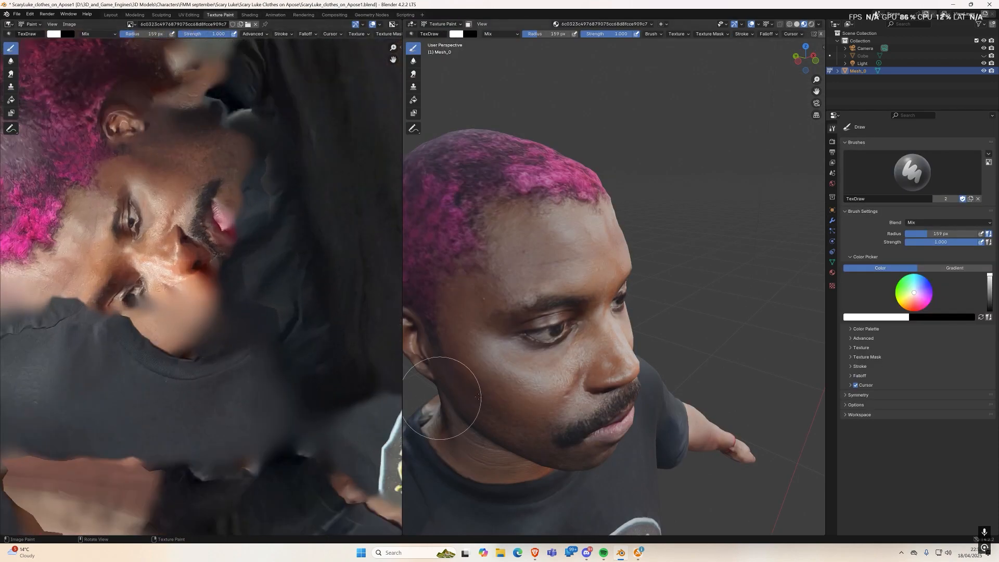
mouse_move(493, 381)
middle_down()
mouse_move(528, 428)
mouse_move(514, 415)
mouse_move(538, 293)
mouse_move(553, 309)
middle_up()
ctrl+click(556, 312)
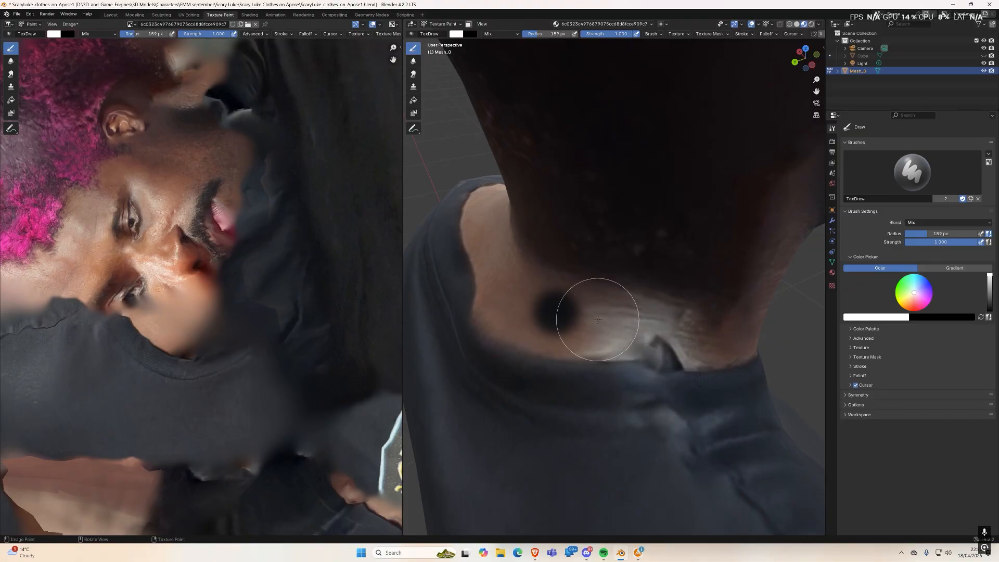
key(ctrl+z)
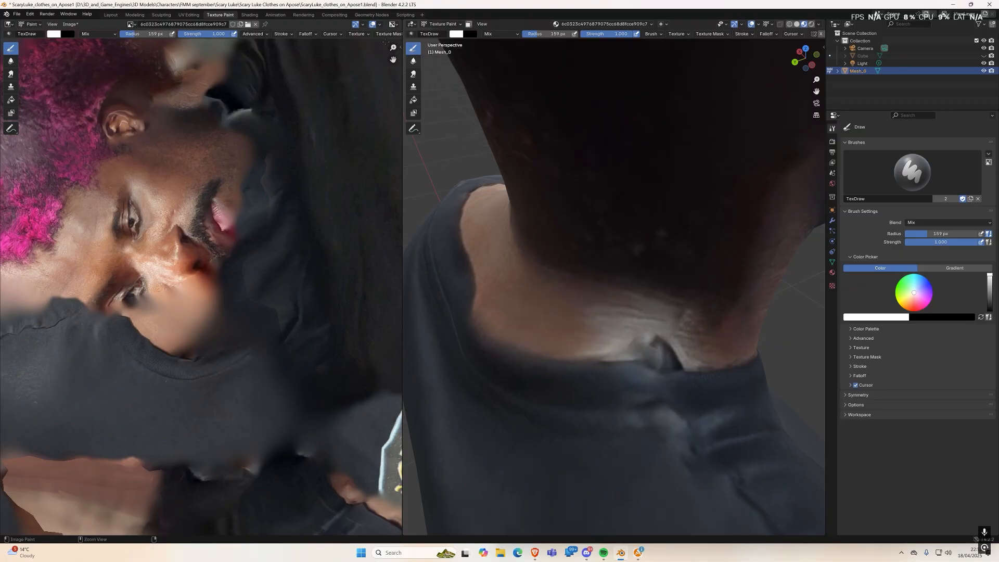
click(414, 87)
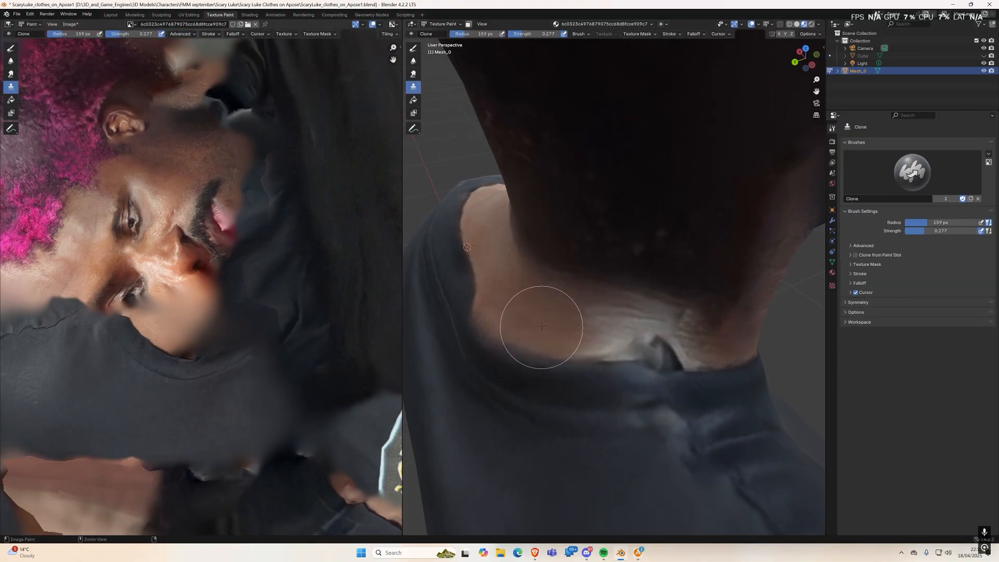
mouse_move(610, 324)
mouse_down()
mouse_move(664, 323)
mouse_move(680, 334)
mouse_move(582, 332)
mouse_move(702, 326)
mouse_move(642, 305)
mouse_move(584, 301)
mouse_move(673, 325)
mouse_move(659, 351)
mouse_move(680, 345)
mouse_move(575, 330)
mouse_move(633, 339)
mouse_move(597, 437)
mouse_move(609, 473)
mouse_move(725, 426)
mouse_move(646, 430)
mouse_move(618, 383)
mouse_move(630, 374)
mouse_move(710, 419)
mouse_up()
Step: Clone lit neck skin over the hard dark shadow below the jaw and across the front of the neck
mouse_move(709, 420)
middle_down()
mouse_move(567, 381)
mouse_move(646, 279)
mouse_move(489, 203)
middle_up()
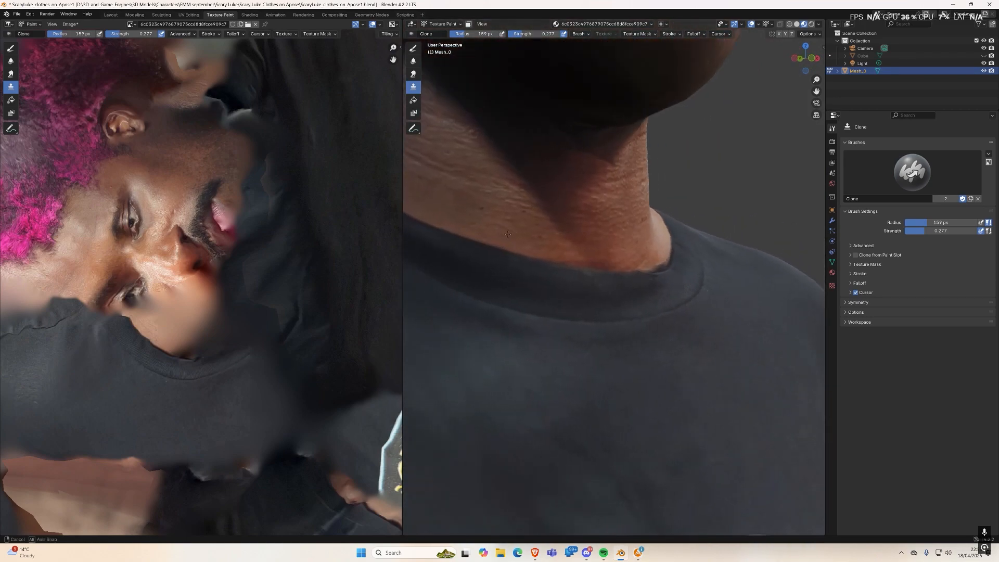
mouse_move(525, 159)
mouse_down()
mouse_move(598, 207)
mouse_move(571, 207)
mouse_move(482, 124)
mouse_move(573, 219)
mouse_move(490, 136)
mouse_up()
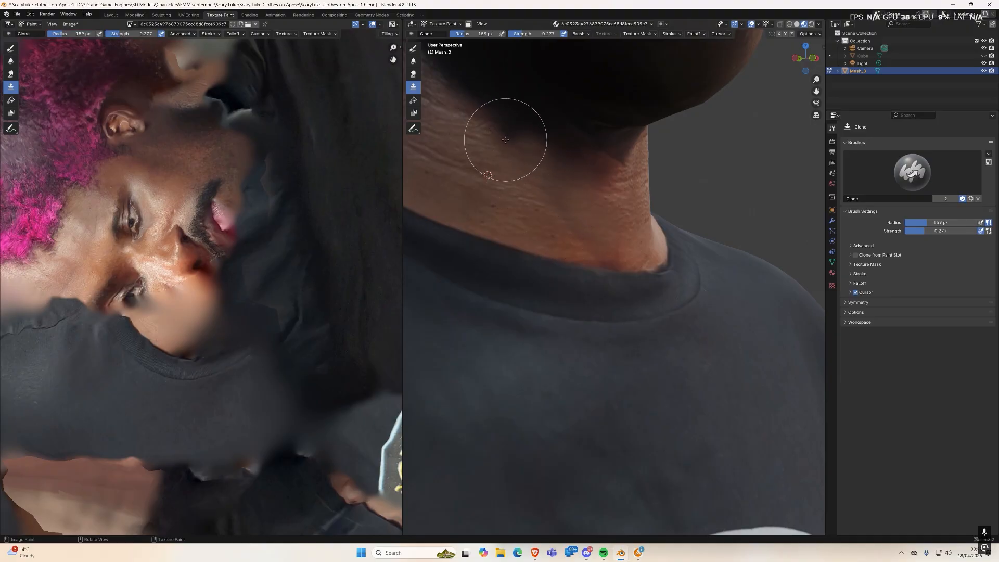
mouse_move(669, 211)
middle_down()
mouse_move(505, 201)
mouse_move(513, 193)
mouse_move(508, 201)
middle_up()
ctrl+click(532, 226)
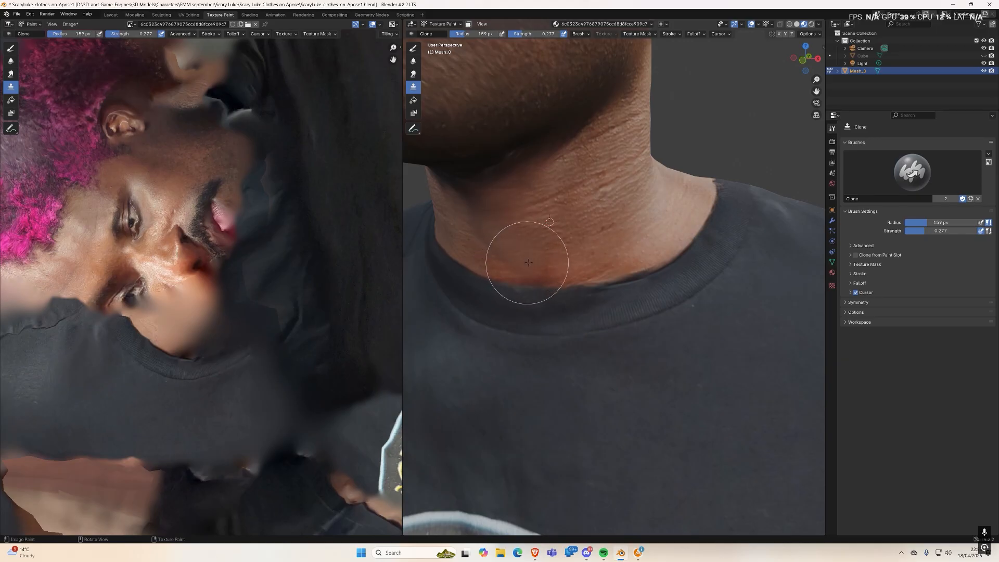
middle_drag(548, 263, 535, 223)
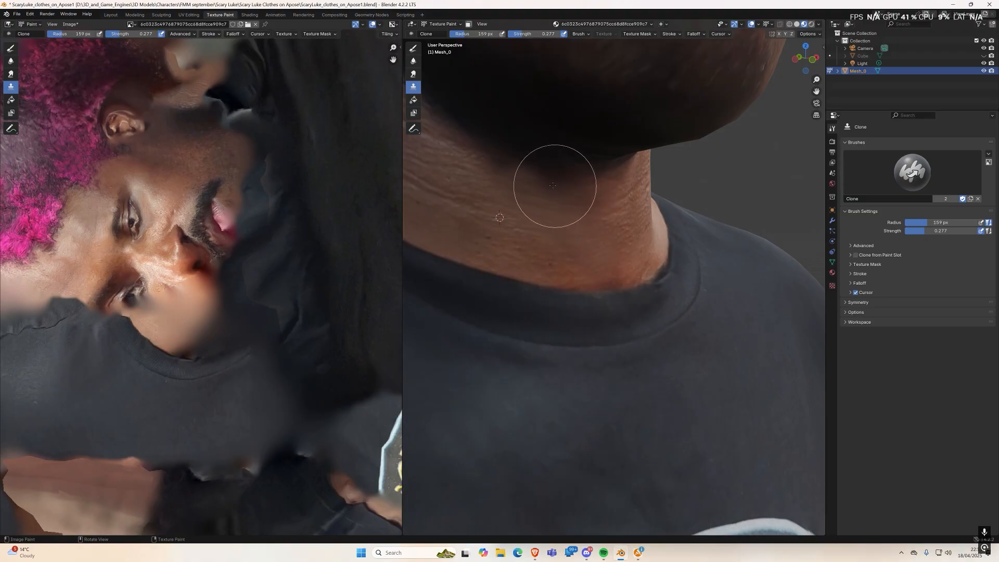
Step: Check the whole upper body, and save both the edited texture image and the Blender file
mouse_move(546, 208)
middle_down()
mouse_move(576, 227)
mouse_move(624, 316)
mouse_move(557, 364)
mouse_move(652, 376)
mouse_move(716, 370)
middle_up()
scroll(711, 370, down, 6)
middle_drag(567, 380, 765, 372)
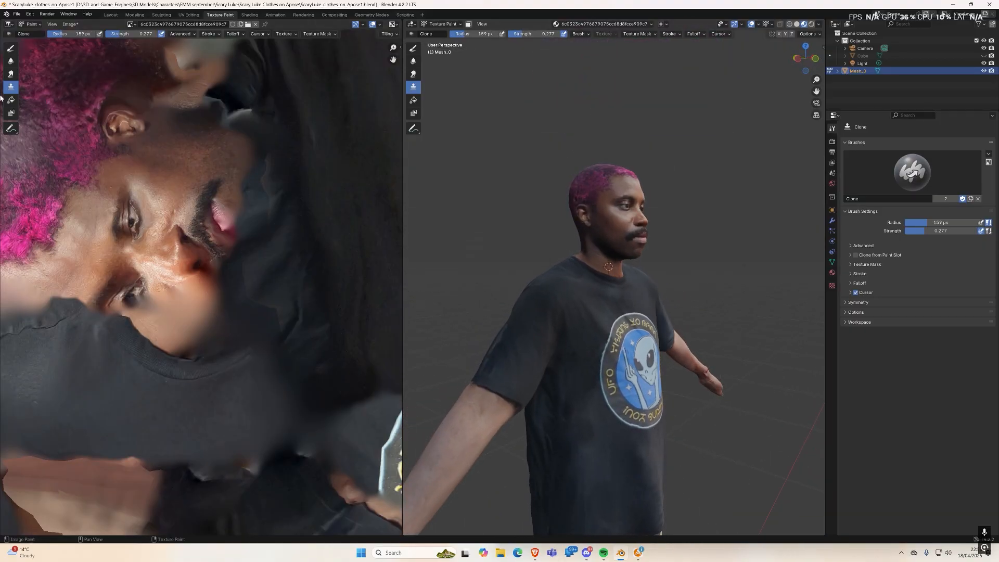
click(78, 24)
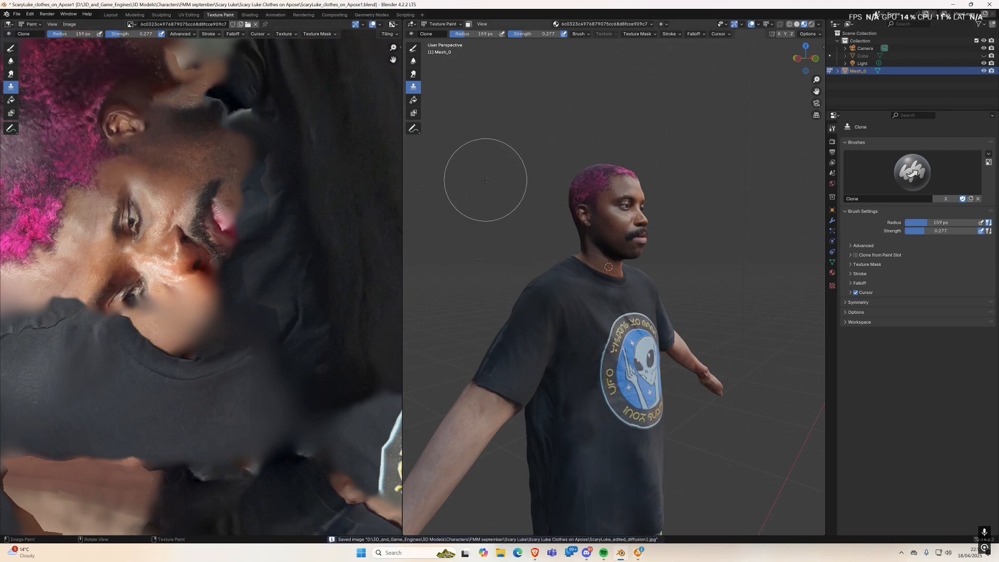
key(ctrl+s)
Step: In the Modeling workspace, select the linked faces of both shoe soles on the underside of the character
scroll(553, 266, down, 4)
mouse_move(553, 274)
middle_down()
mouse_move(564, 312)
mouse_move(539, 318)
mouse_move(584, 391)
mouse_move(646, 432)
middle_up()
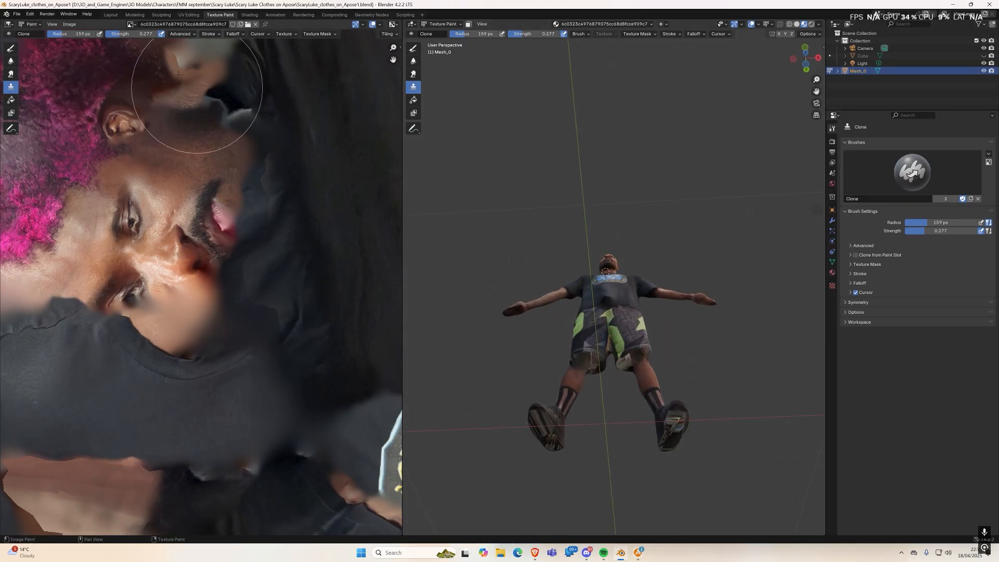
click(134, 15)
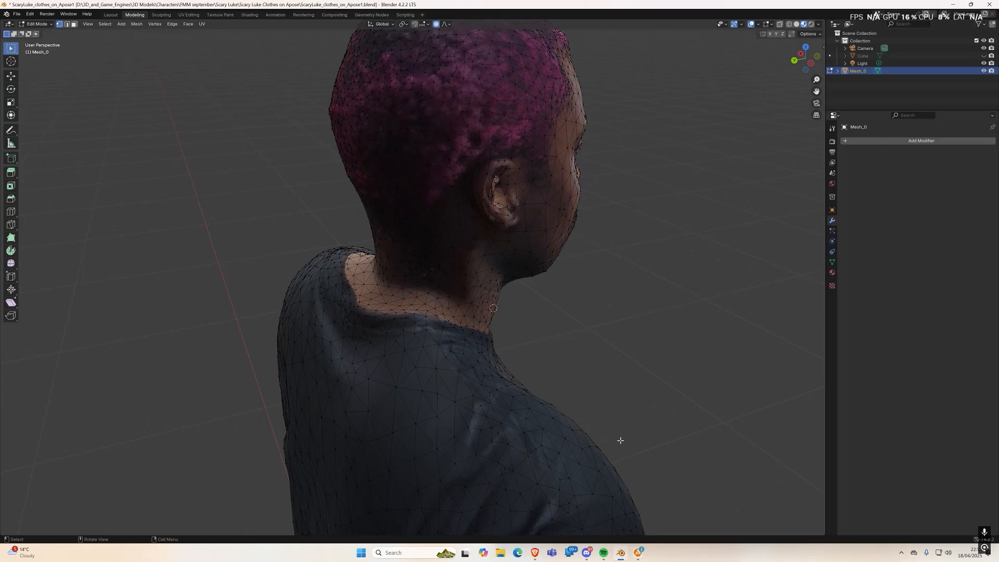
middle_drag(602, 435, 536, 130)
scroll(453, 468, down, 2)
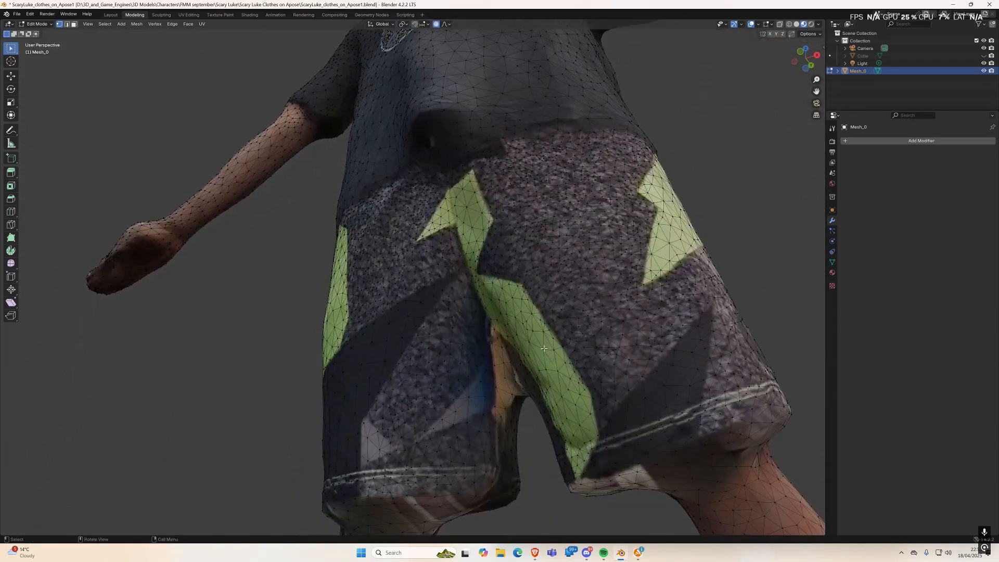
shift+middle_drag(636, 488, 560, 286)
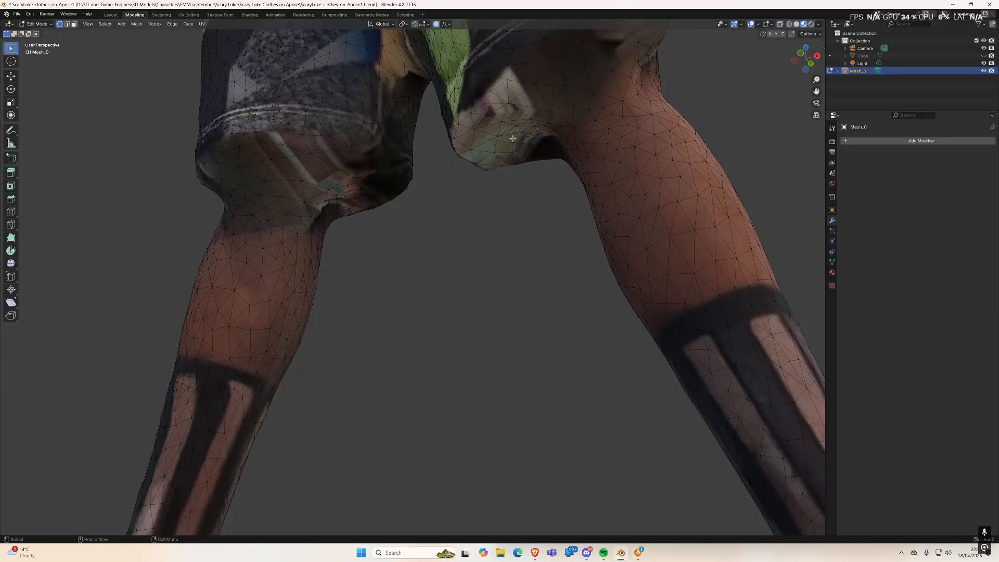
scroll(483, 344, down, 3)
middle_drag(483, 344, 648, 365)
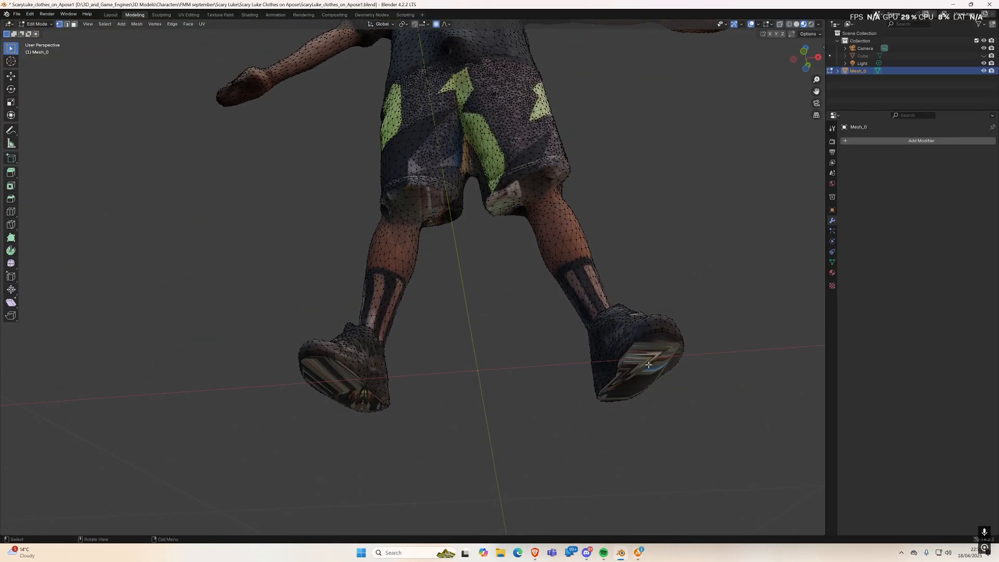
key(l)
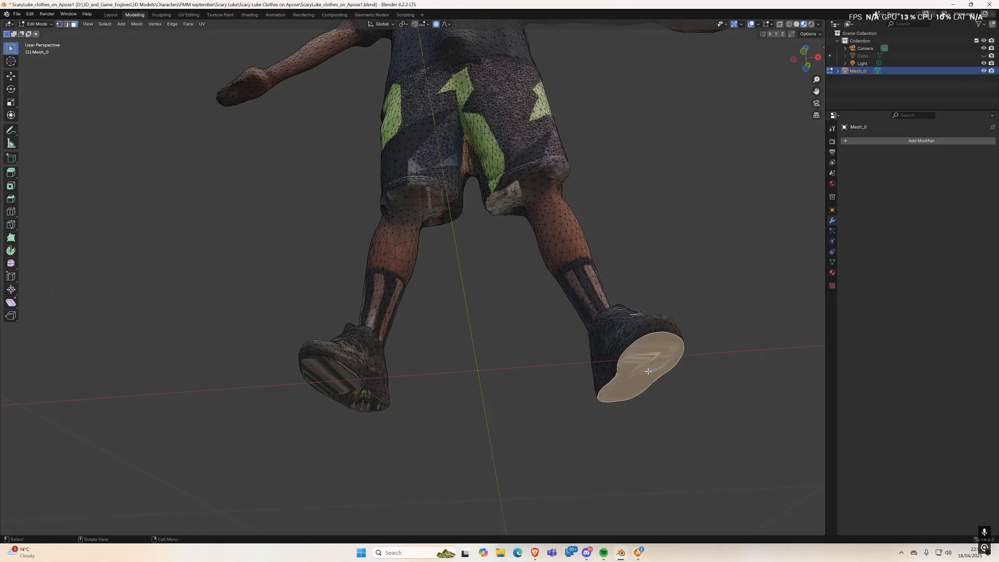
key(l)
Step: Unwrap the selected sole faces with the standard Unwrap operation
right_click(339, 390)
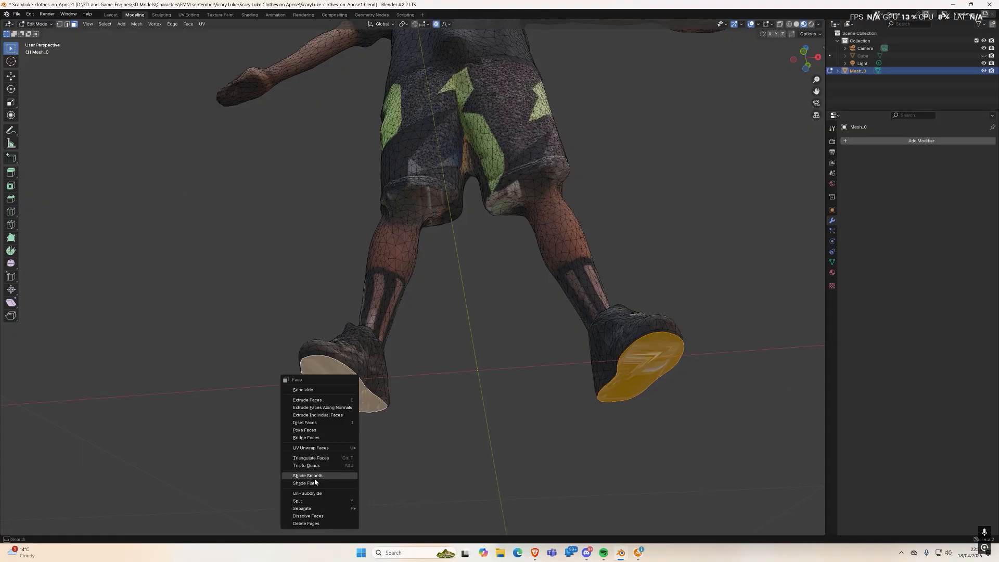
mouse_move(325, 448)
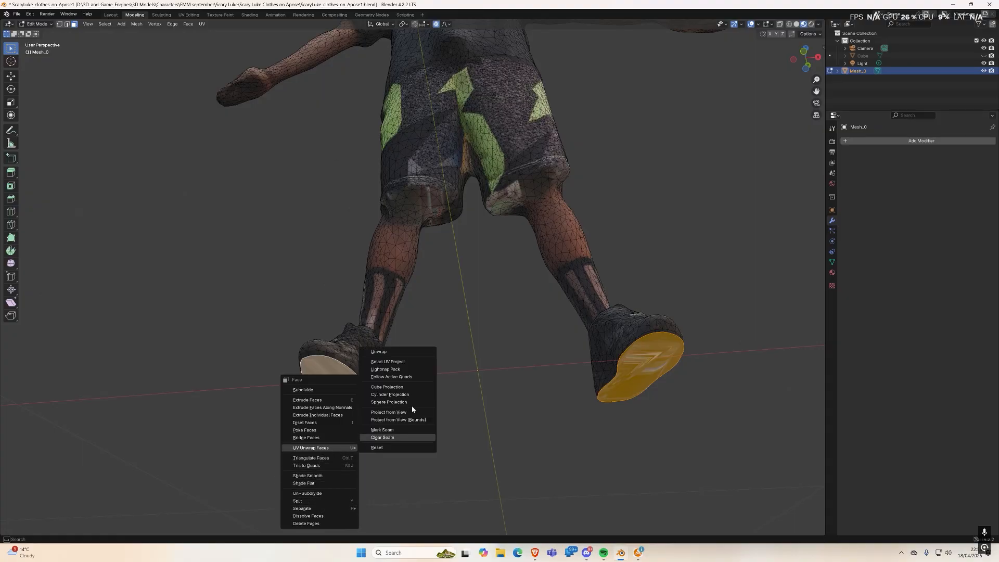
click(387, 352)
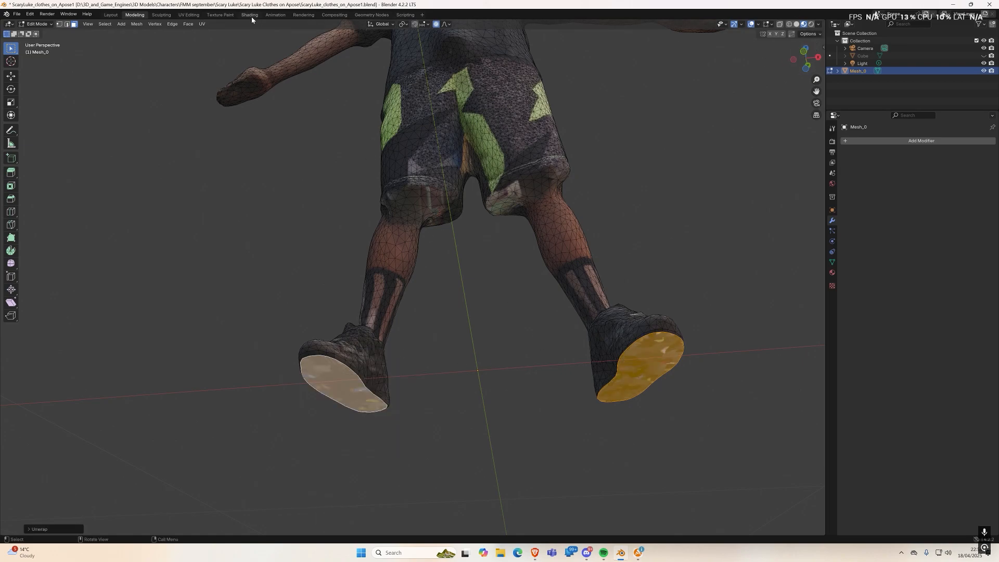
Step: In the UV Editing workspace, scale both sole UV islands down to less than about a tenth of their size
click(189, 14)
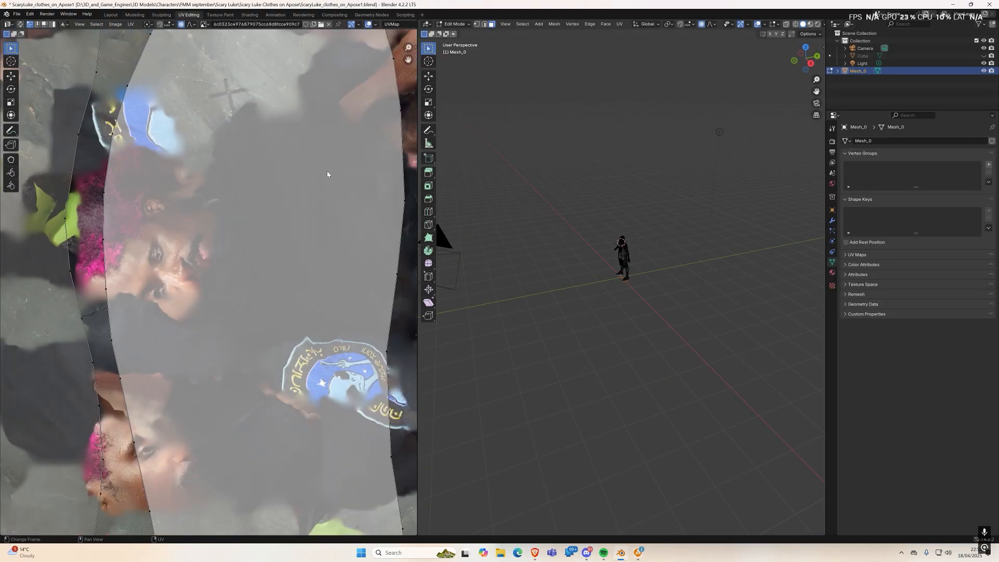
scroll(222, 270, up, 3)
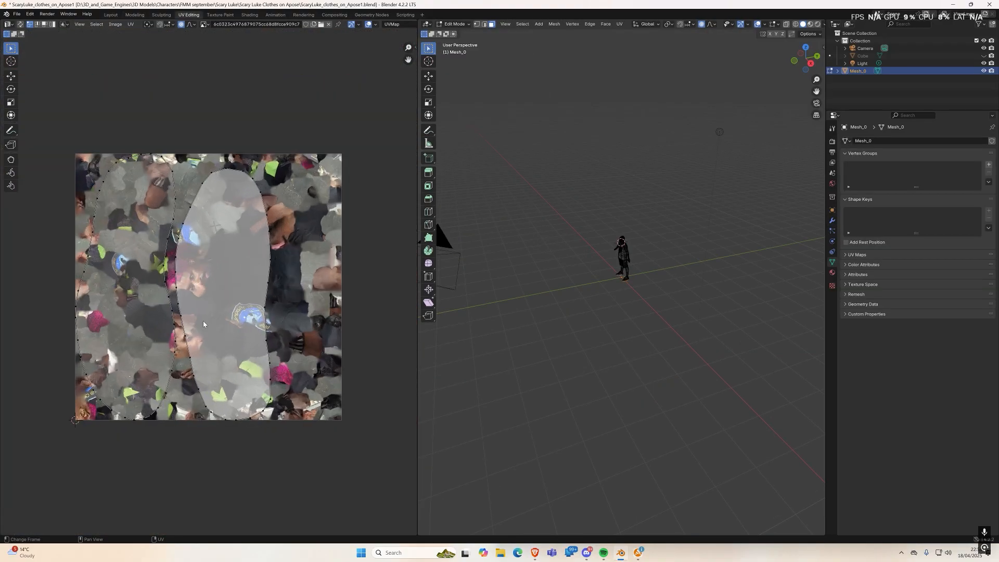
key(a)
key(s)
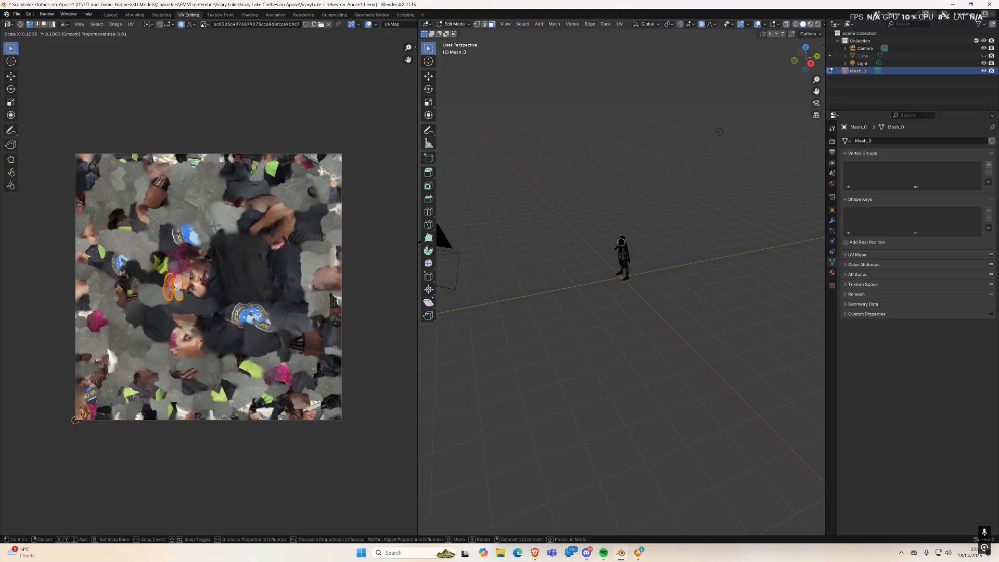
click(185, 293)
key(s)
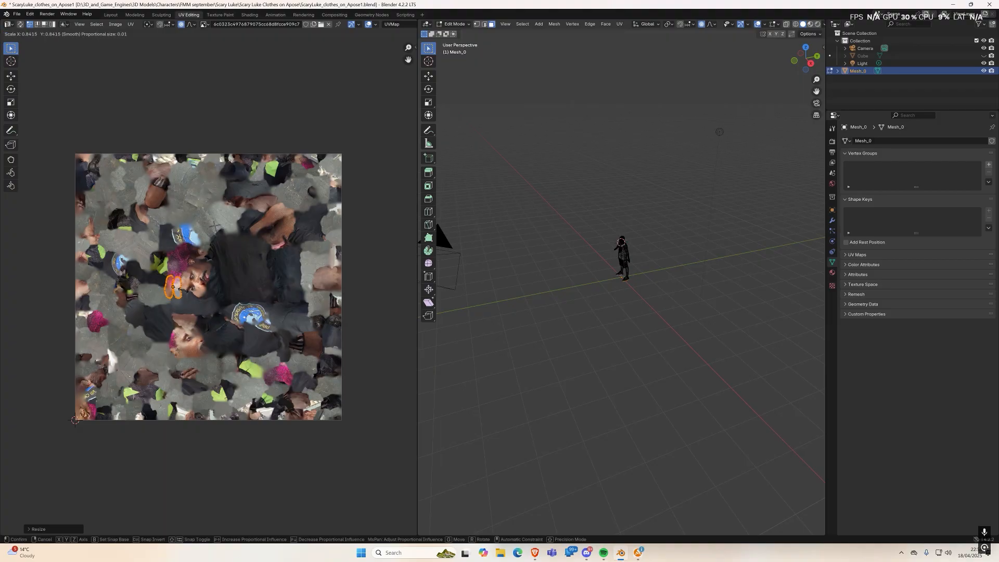
click(182, 291)
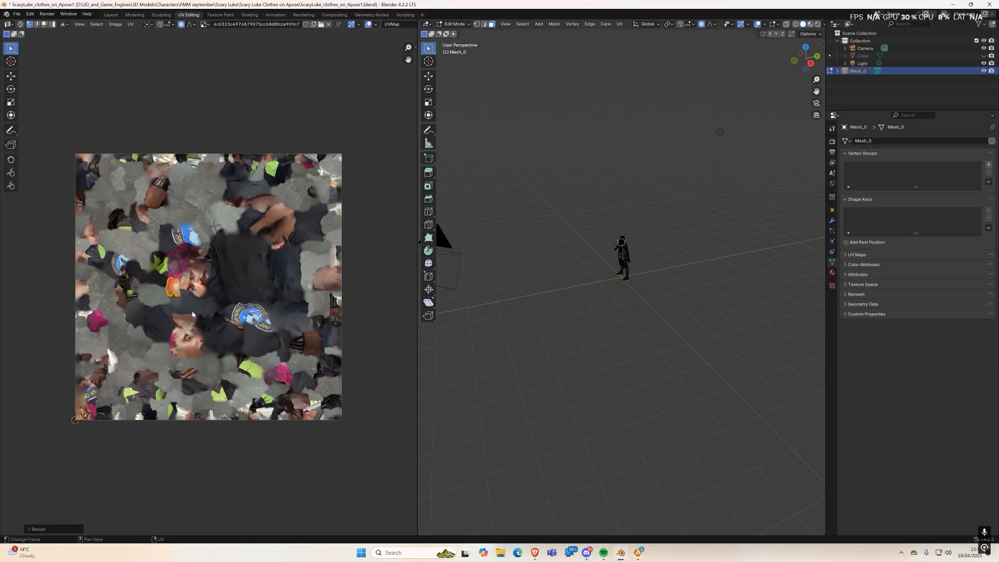
Step: Move the two sole UV islands onto the plain grey area of the texture below the dark shirt patches and shrink them further
key(g)
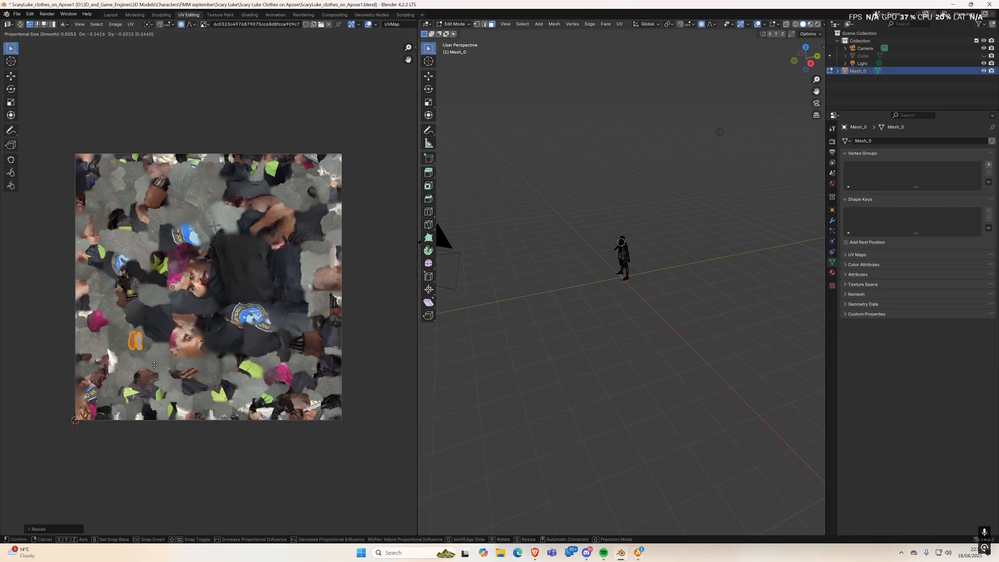
click(153, 368)
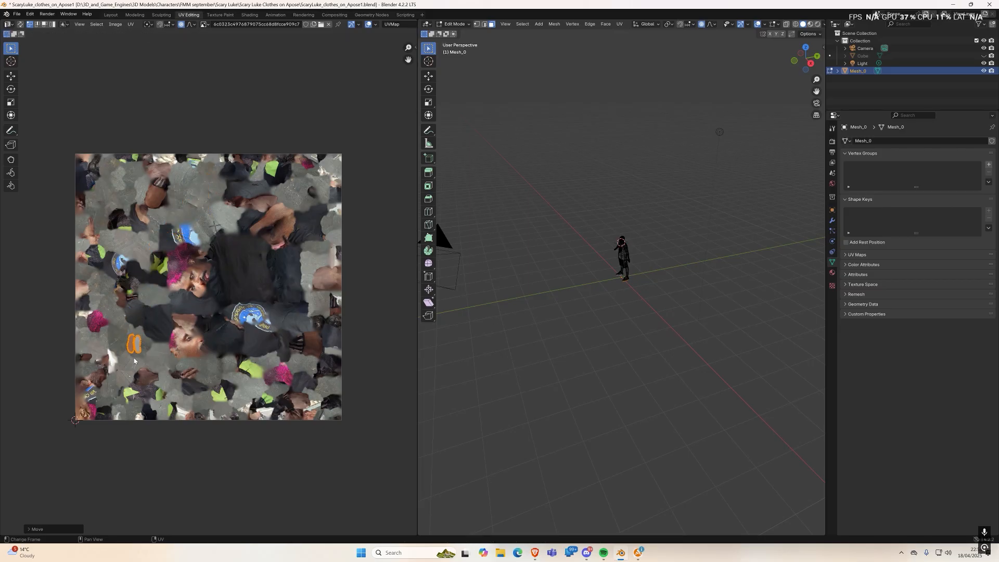
key(KP_Decimal)
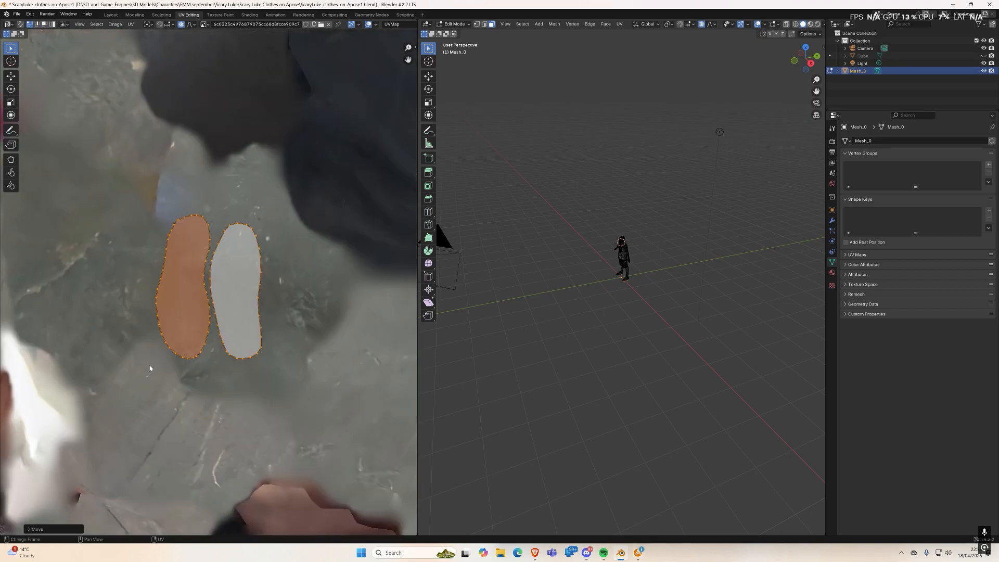
key(s)
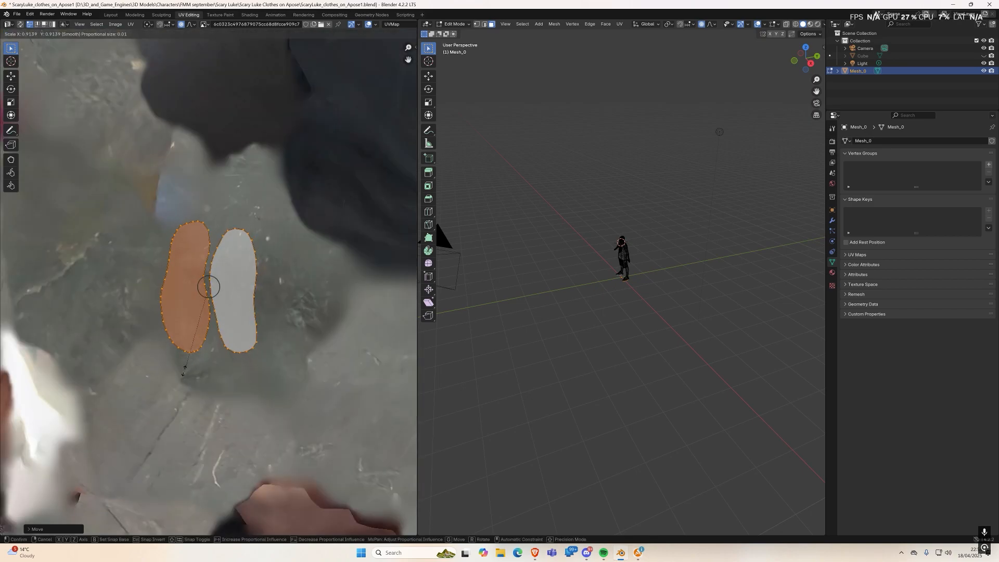
click(219, 381)
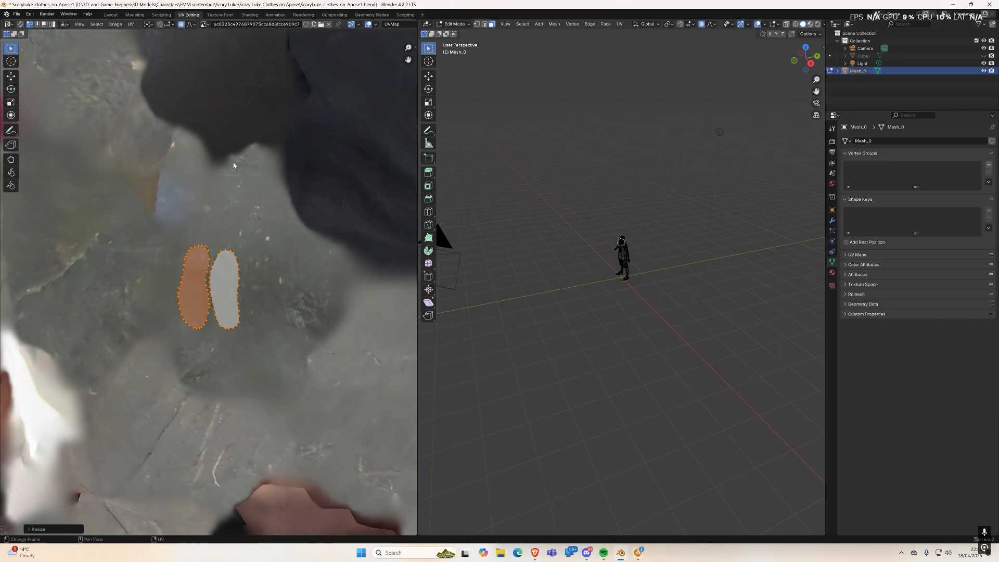
Step: In the Texture Paint workspace, put the character mesh in Edit Mode to show the sole UV outlines over the plain grey texture area
click(220, 15)
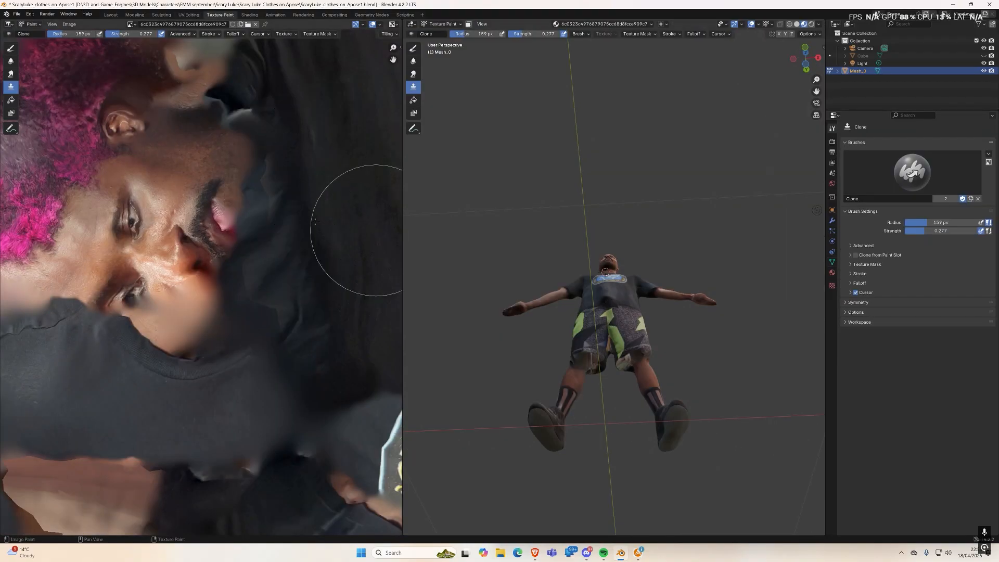
scroll(279, 224, down, 5)
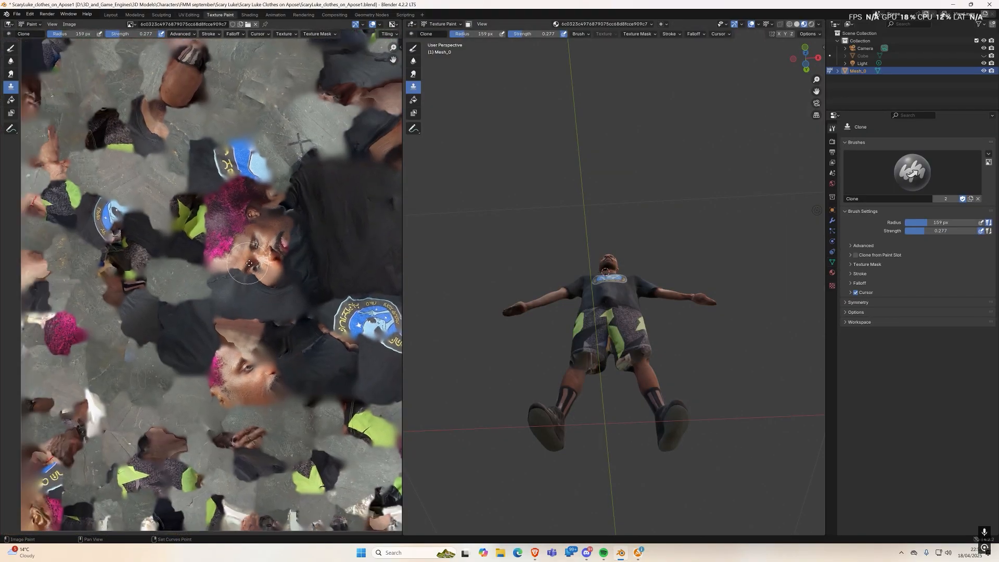
middle_drag(249, 263, 284, 261)
scroll(250, 265, down, 2)
scroll(199, 297, up, 8)
scroll(199, 297, up, 2)
scroll(201, 307, down, 2)
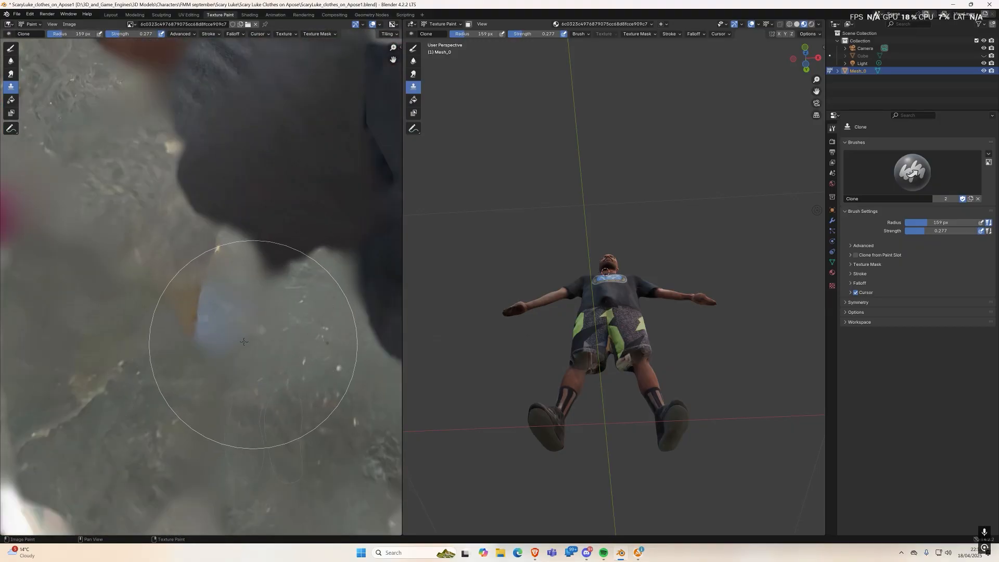
scroll(224, 334, up, 2)
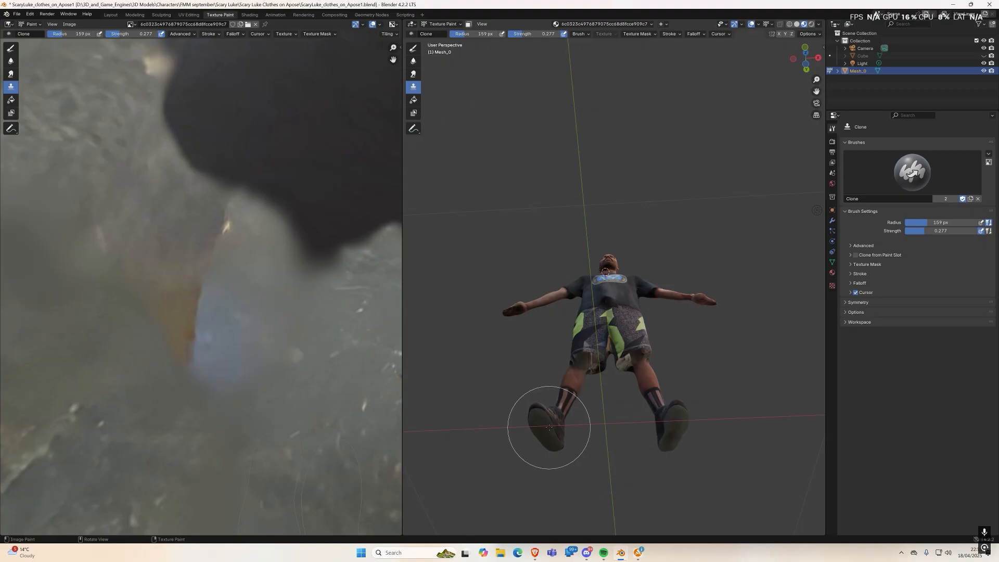
key(Tab)
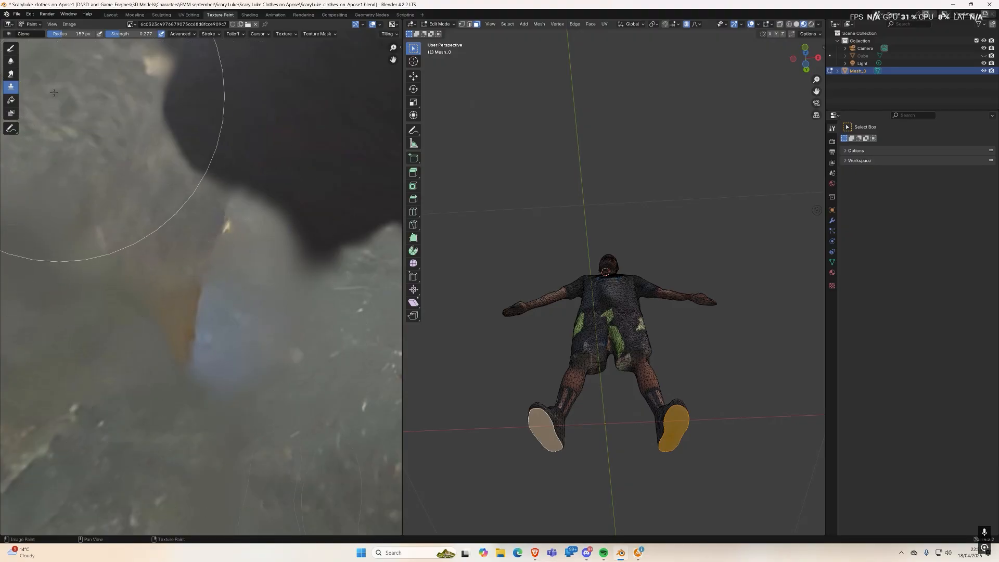
Step: Paint the grey texture area under the two sole UV outlines black with the Draw brush and save the image
click(12, 50)
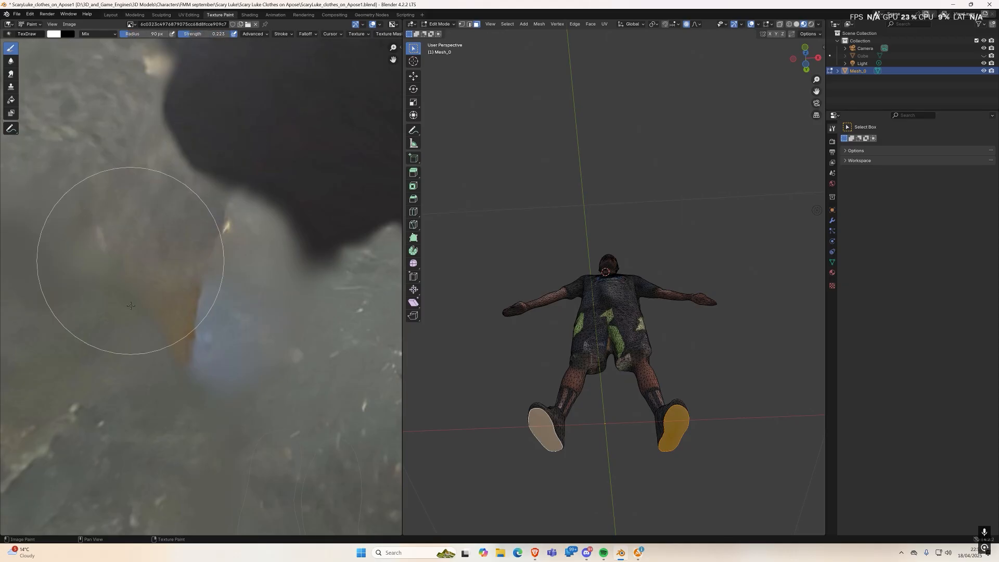
click(201, 338)
click(223, 355)
mouse_move(233, 335)
mouse_down()
mouse_move(224, 294)
mouse_move(183, 323)
mouse_move(253, 426)
mouse_move(268, 397)
mouse_move(251, 457)
mouse_up()
scroll(260, 436, down, 2)
middle_drag(261, 436, 268, 346)
mouse_move(267, 346)
ctrl+mouse_down()
mouse_move(267, 299)
mouse_move(203, 328)
mouse_move(312, 312)
mouse_move(305, 358)
mouse_move(310, 314)
mouse_move(290, 289)
mouse_move(278, 390)
mouse_move(232, 290)
mouse_move(298, 390)
mouse_move(315, 321)
ctrl+mouse_up()
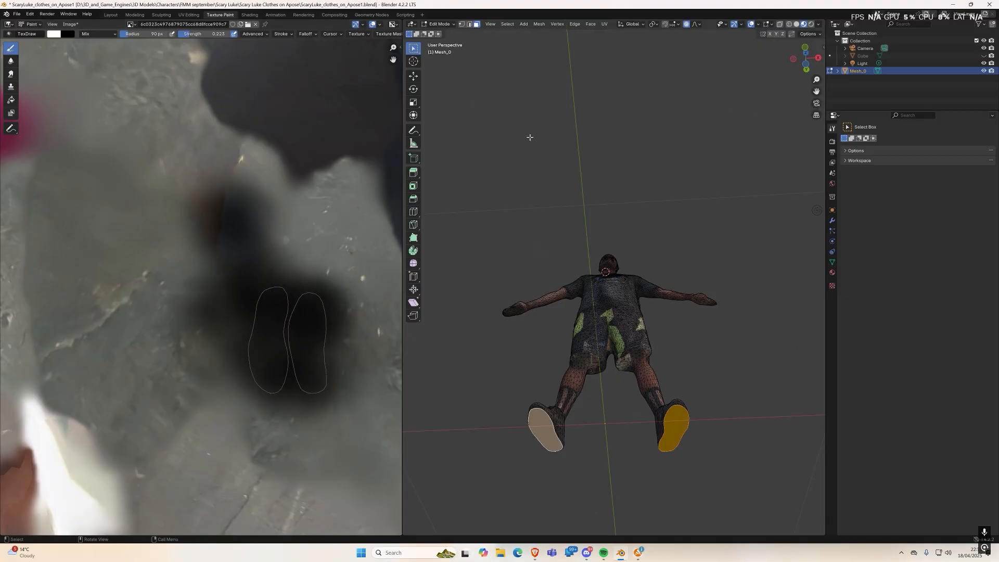
click(71, 24)
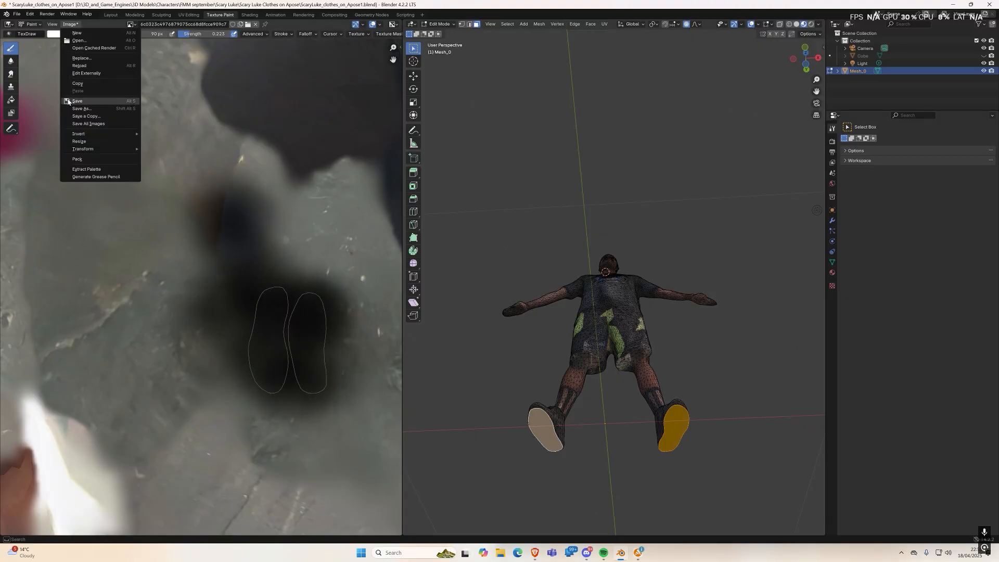
click(75, 100)
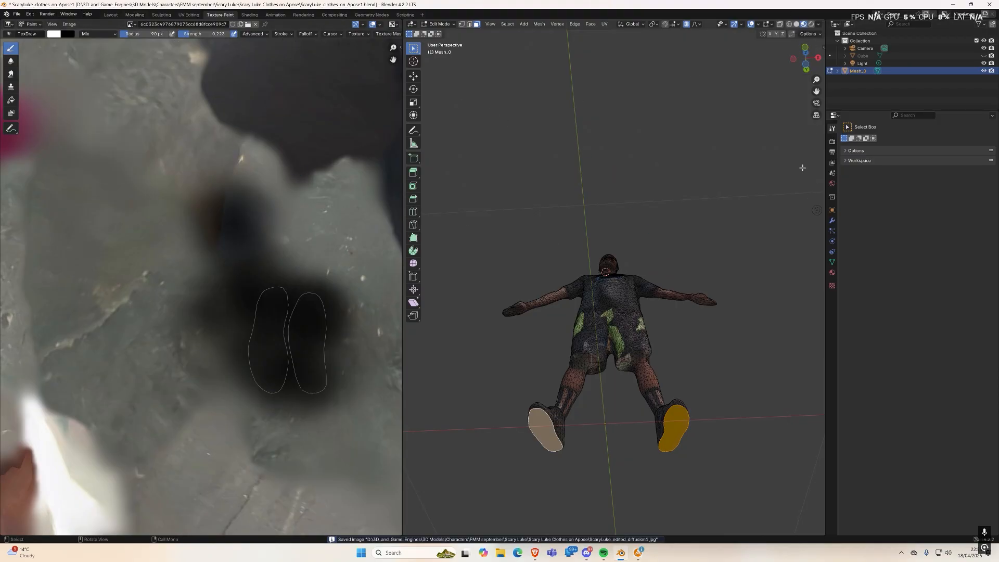
Step: In the Layout workspace, triangulate the sole faces of both shoes on the underside of the character
click(111, 14)
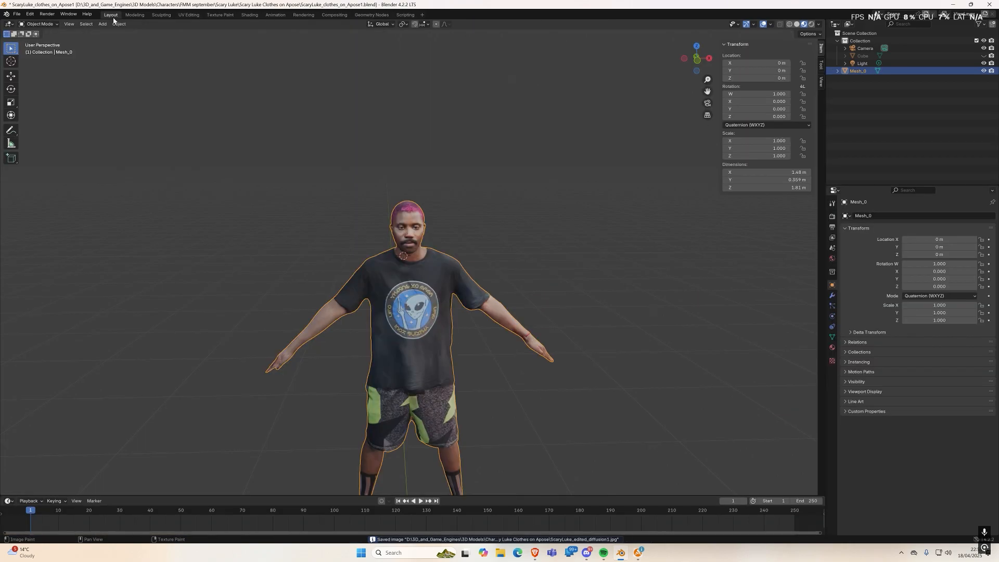
middle_drag(426, 407, 487, 462)
scroll(474, 416, up, 3)
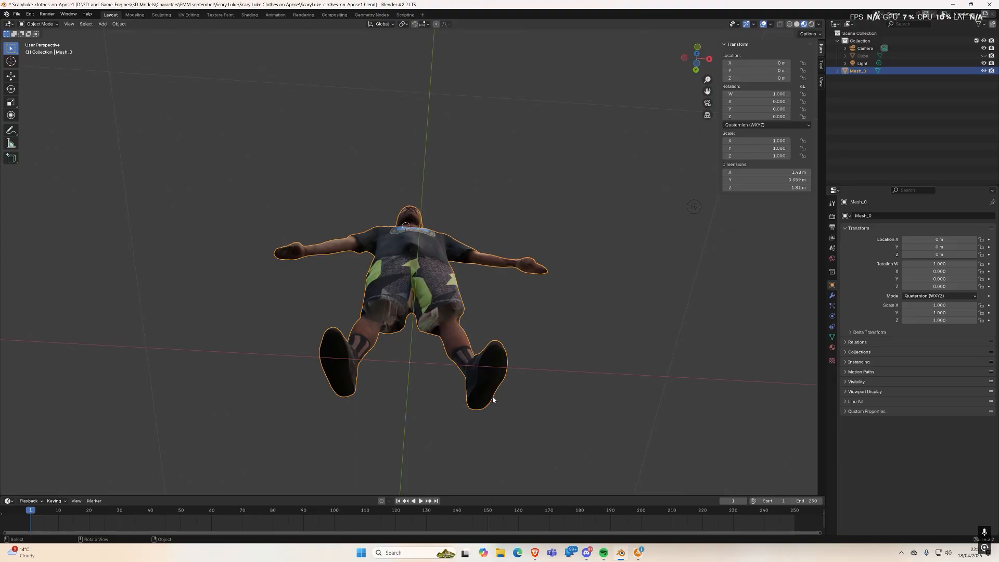
key(Tab)
key(l)
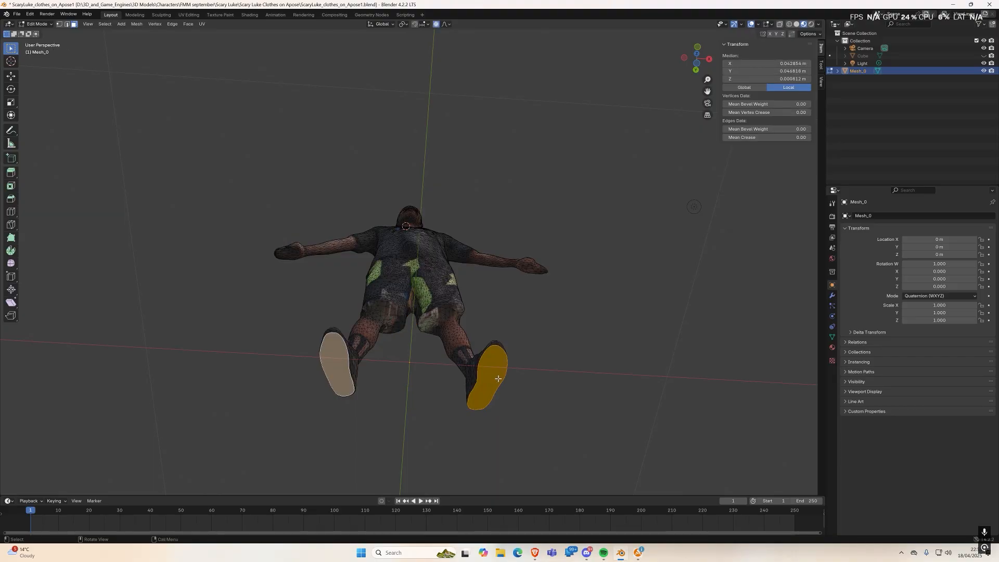
right_click(497, 376)
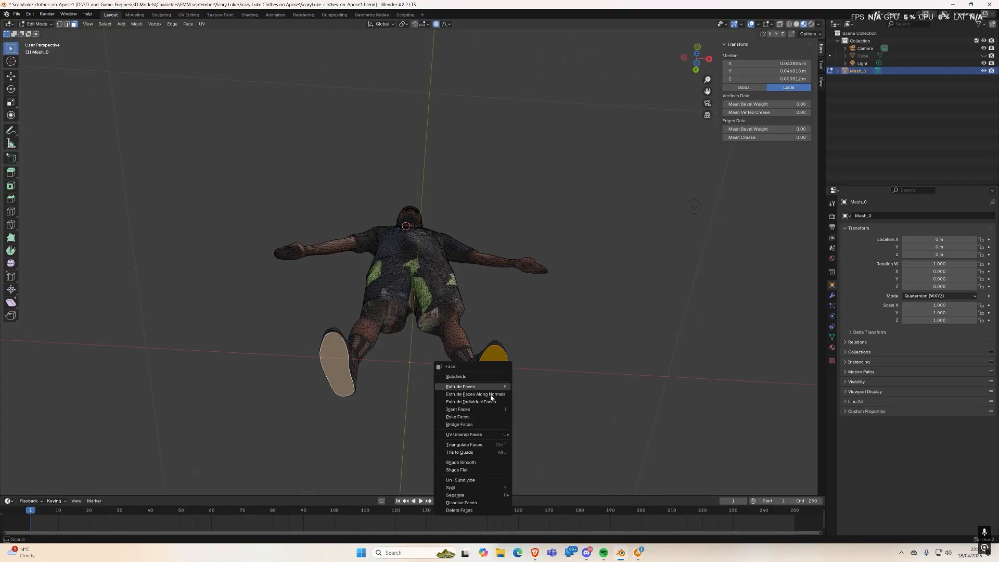
click(474, 444)
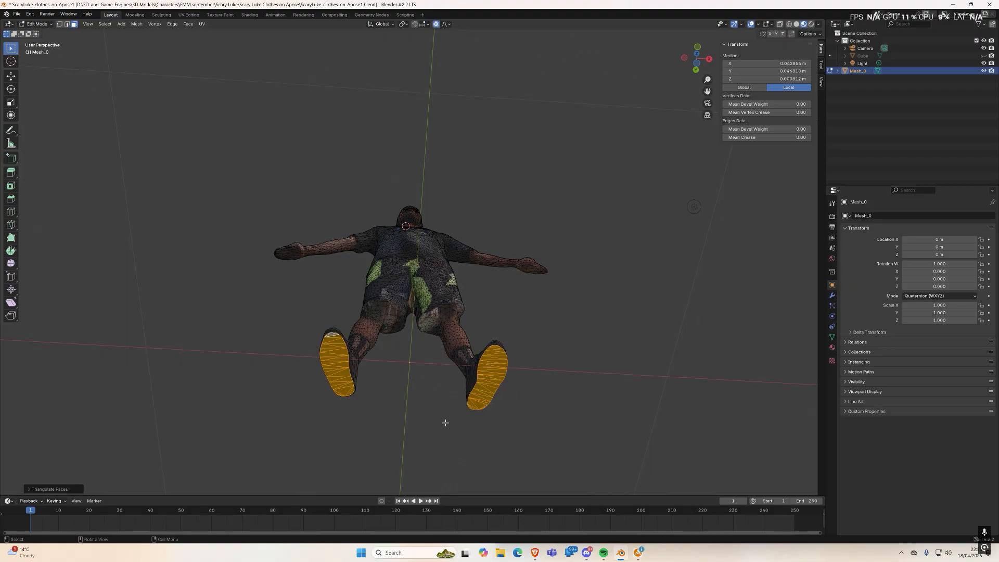
Step: Clear the face selection and save the Blender file
click(408, 398)
middle_drag(408, 398, 404, 413)
scroll(404, 413, up, 3)
scroll(404, 413, down, 2)
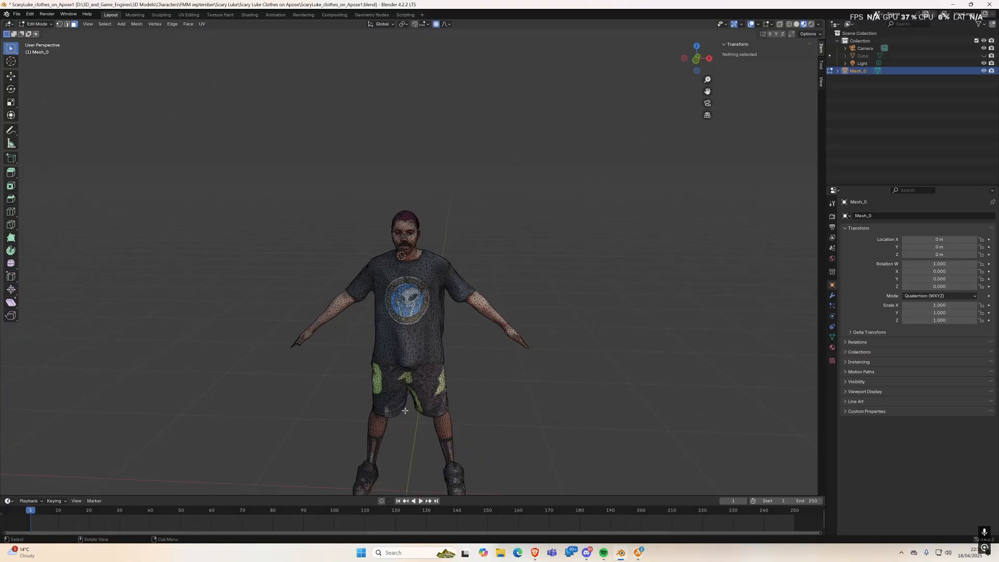
key(ctrl+s)
shift+middle_drag(463, 400, 512, 299)
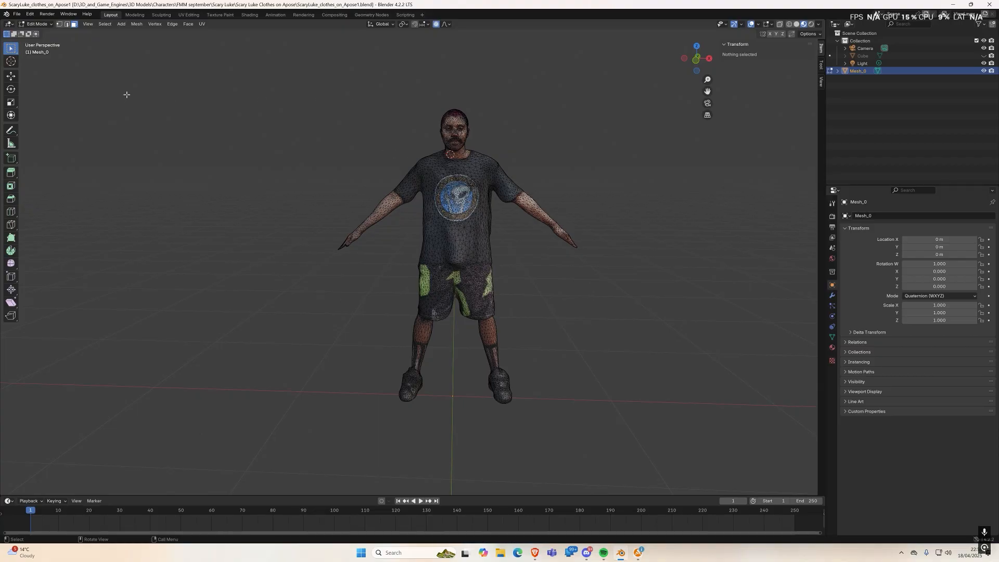
Step: Export the character from Object Mode as the glTF Binary file ScaryLuke_clothes_on_Apose1.glb, limited to selected objects
key(Tab)
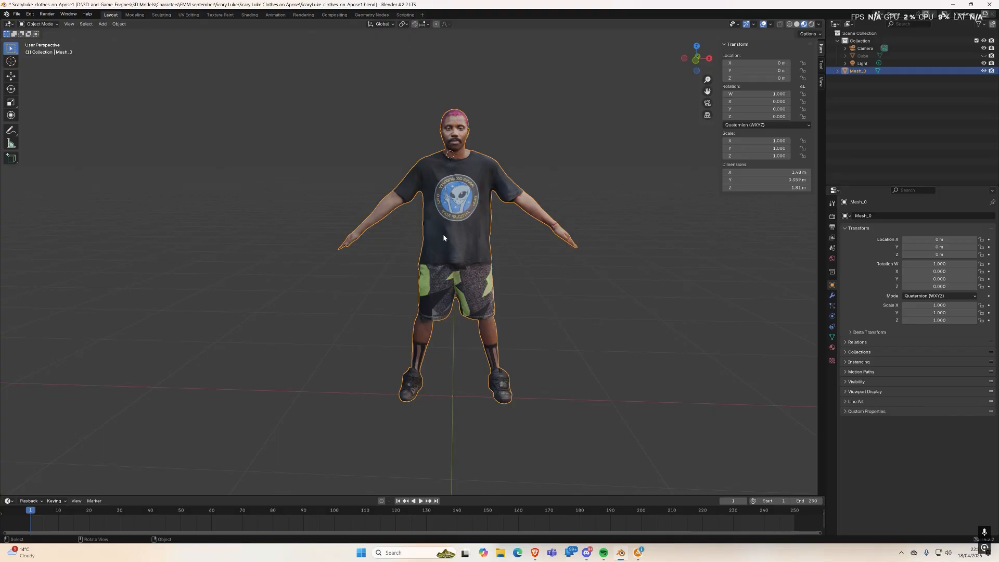
click(16, 15)
mouse_move(47, 128)
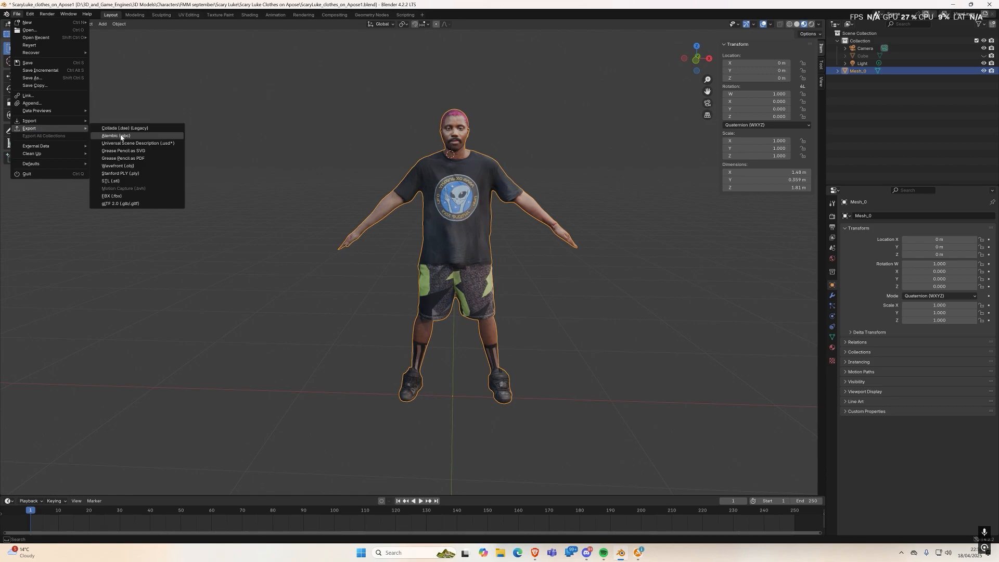
click(123, 203)
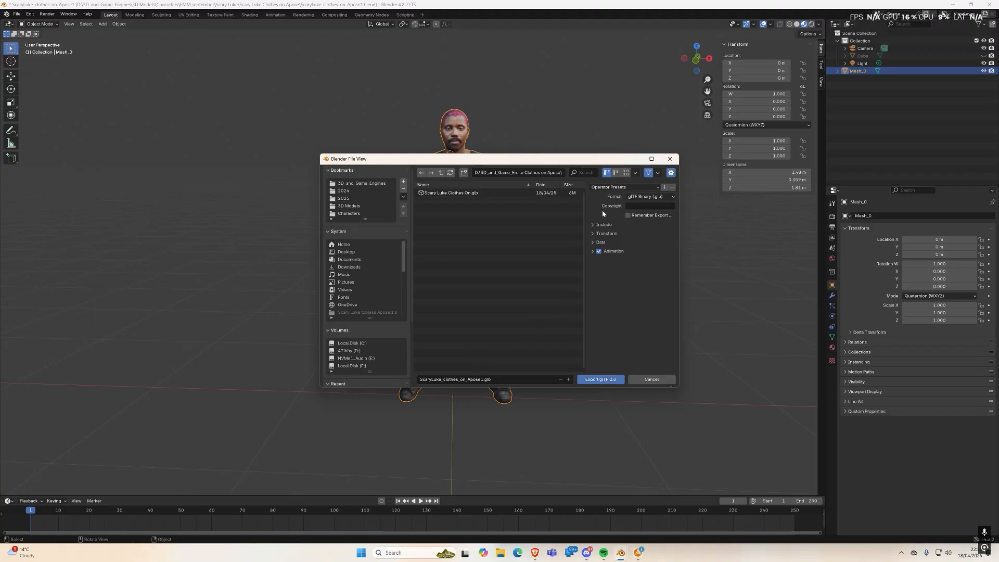
click(590, 225)
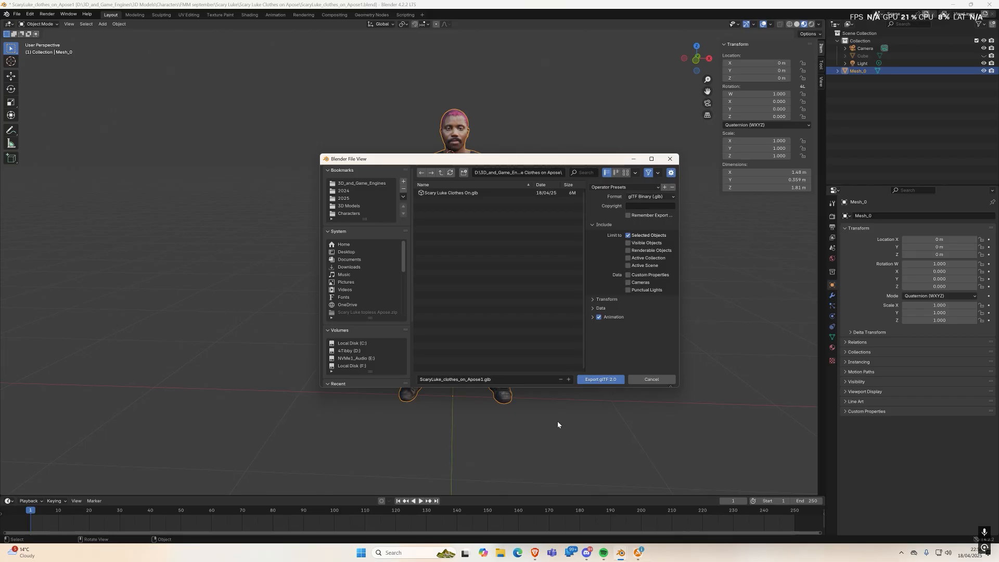
click(603, 380)
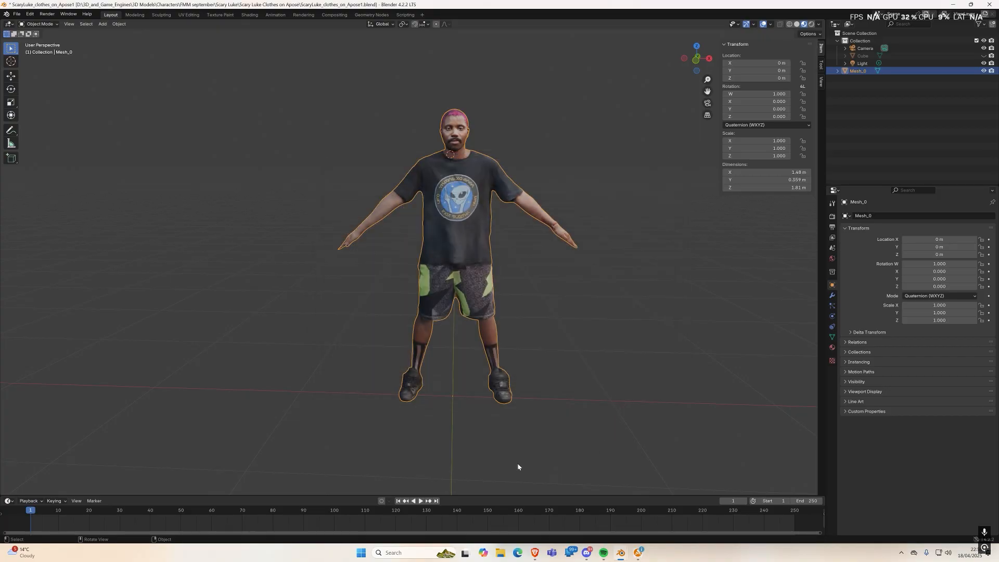
Step: Switch to File Explorer, open the location of the recent ScaryLuke_clothes_on_Apose1.blend and select the exported ScaryLuke_clothes_on_Apose1.glb
click(501, 553)
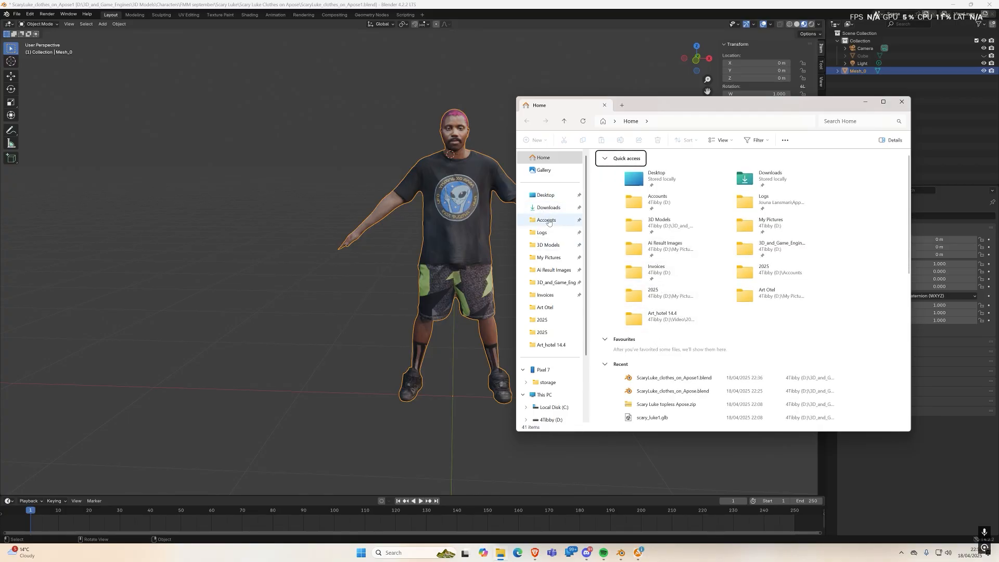
click(662, 378)
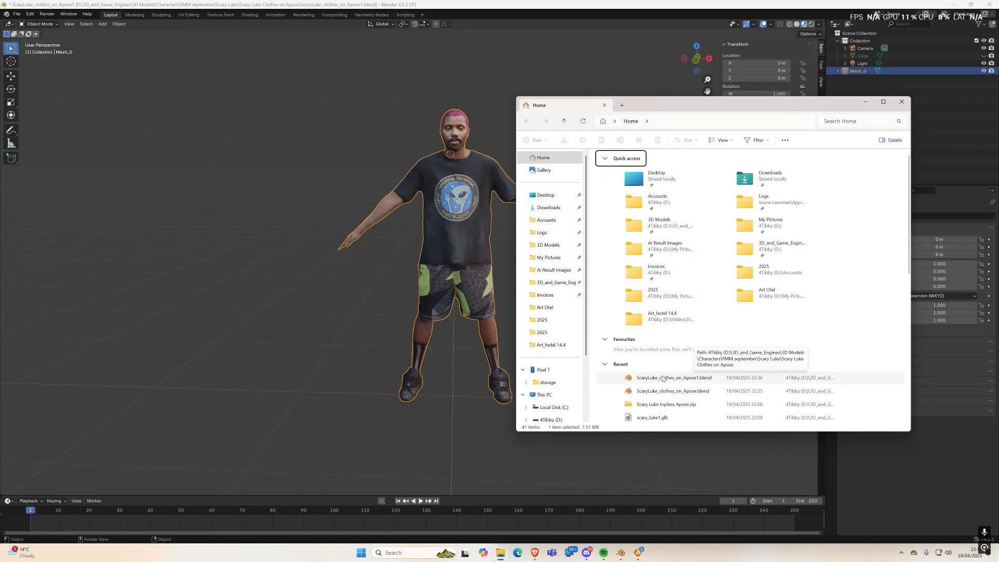
right_click(671, 376)
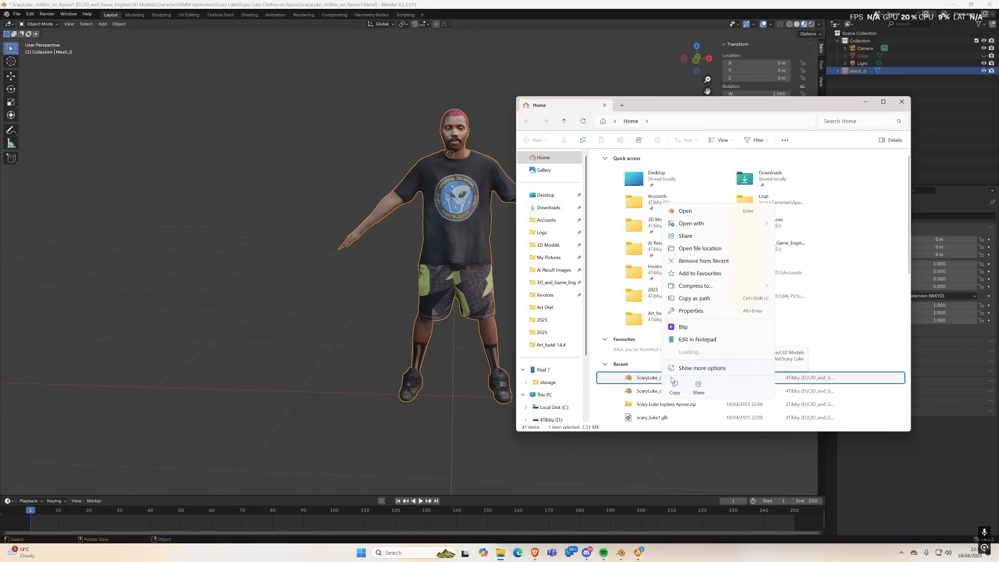
click(688, 249)
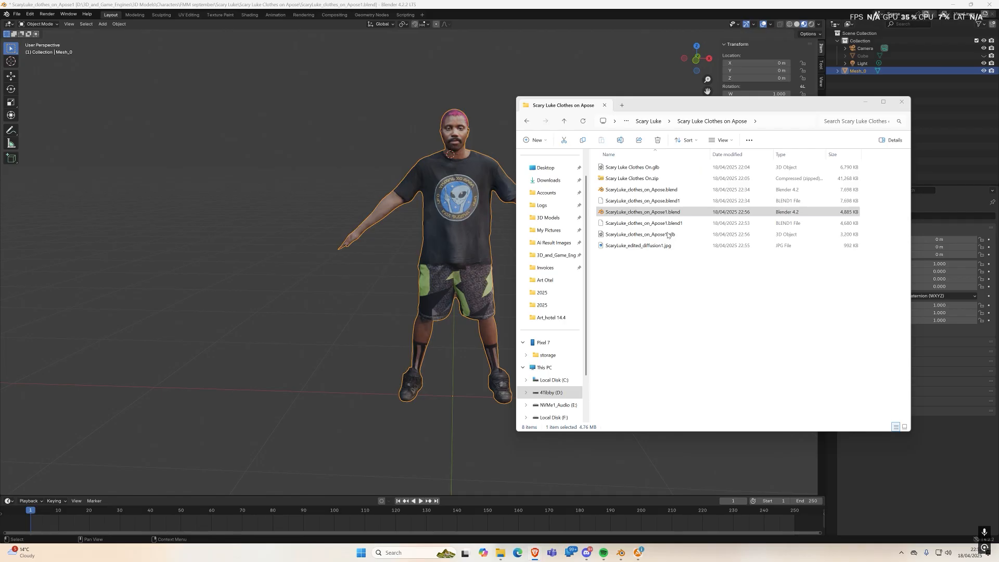
click(632, 299)
click(637, 172)
drag(635, 175, 680, 302)
click(680, 302)
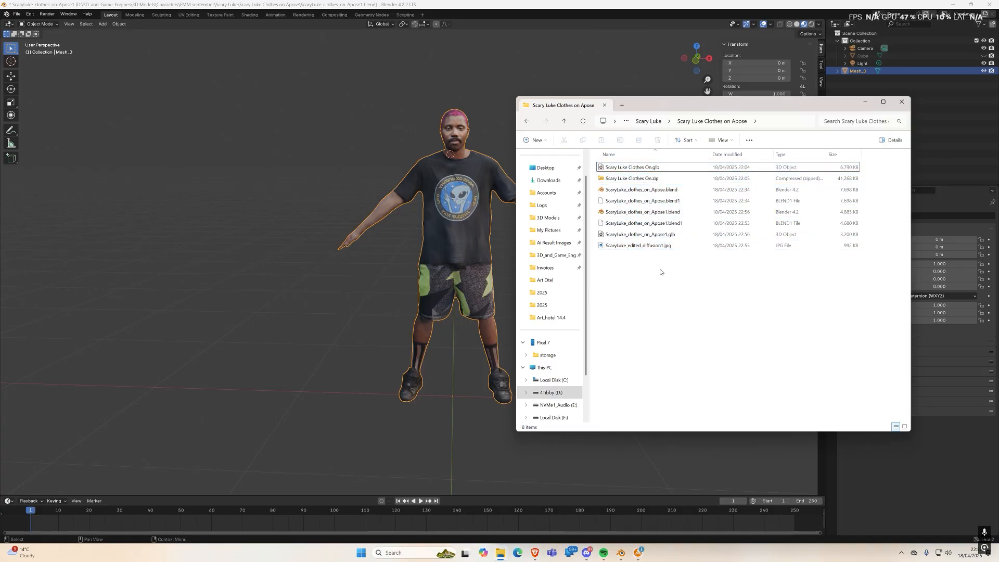
click(637, 235)
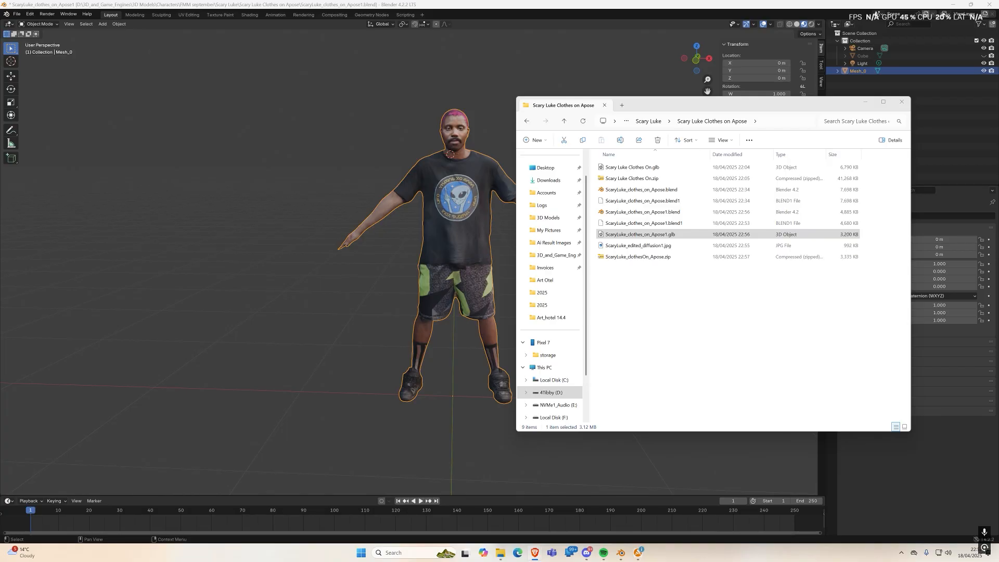
Step: Extract ScaryLuke_clothesOn_Apose.zip into the ScaryLuke_clothesOn_Apose folder beside it
click(614, 259)
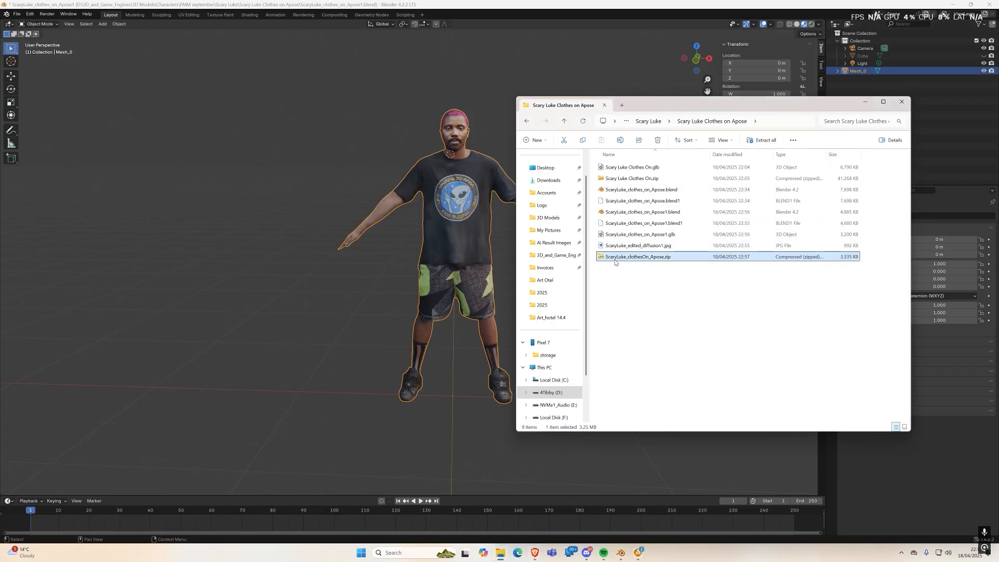
right_click(615, 262)
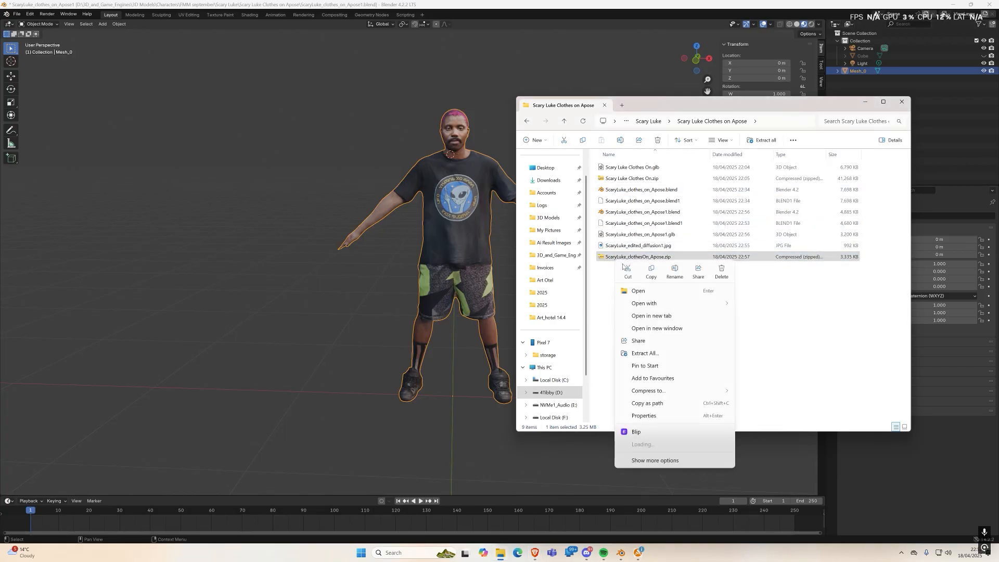
click(645, 353)
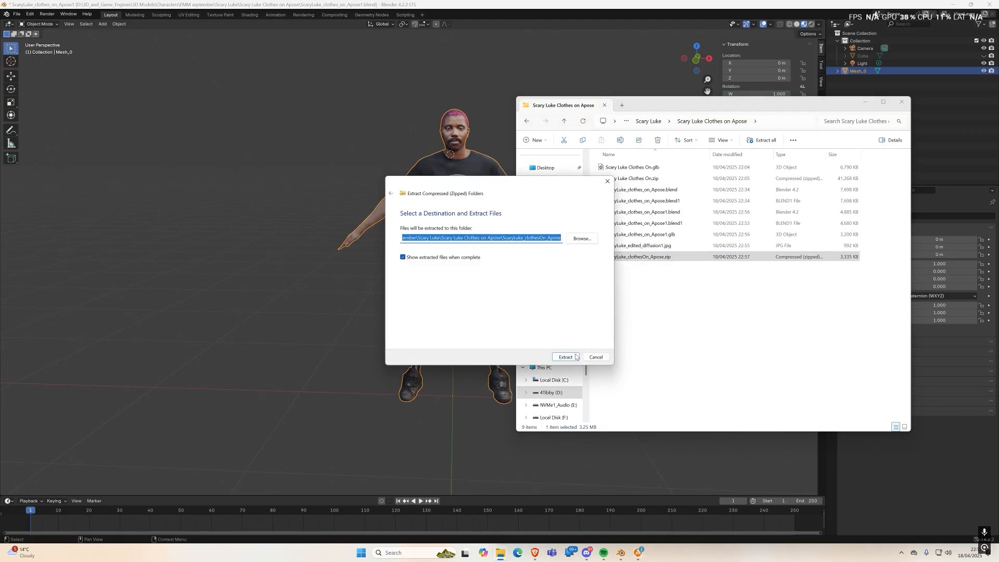
click(576, 357)
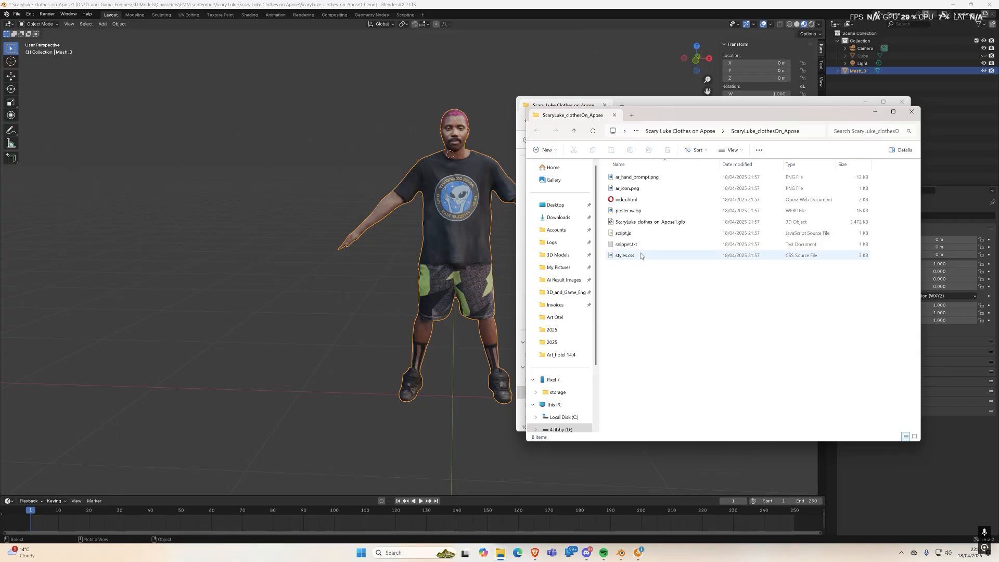
Step: Switch to FileZilla, connect to the previously used 7i7.studio server and accept its certificate
click(398, 552)
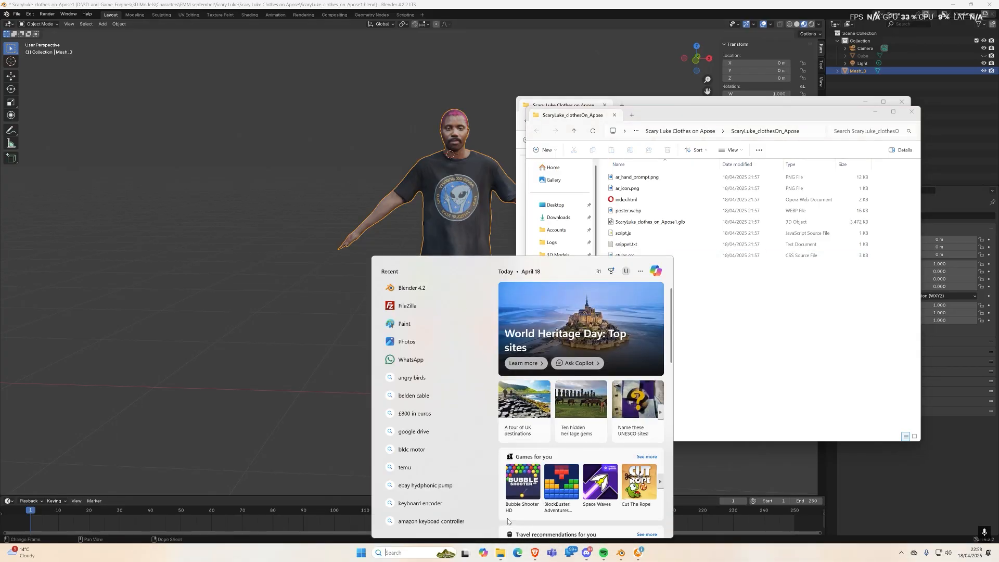
click(401, 311)
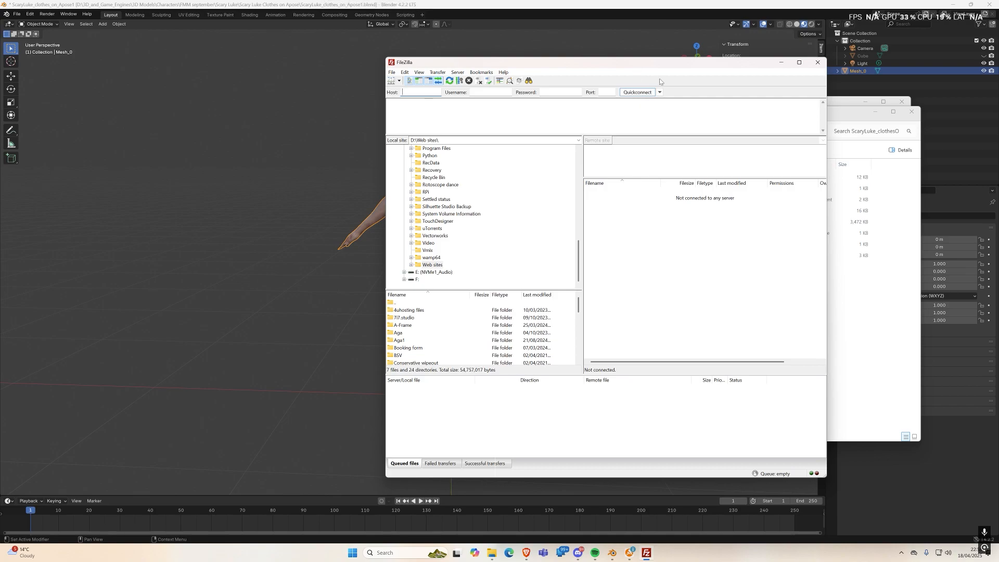
click(660, 92)
click(671, 117)
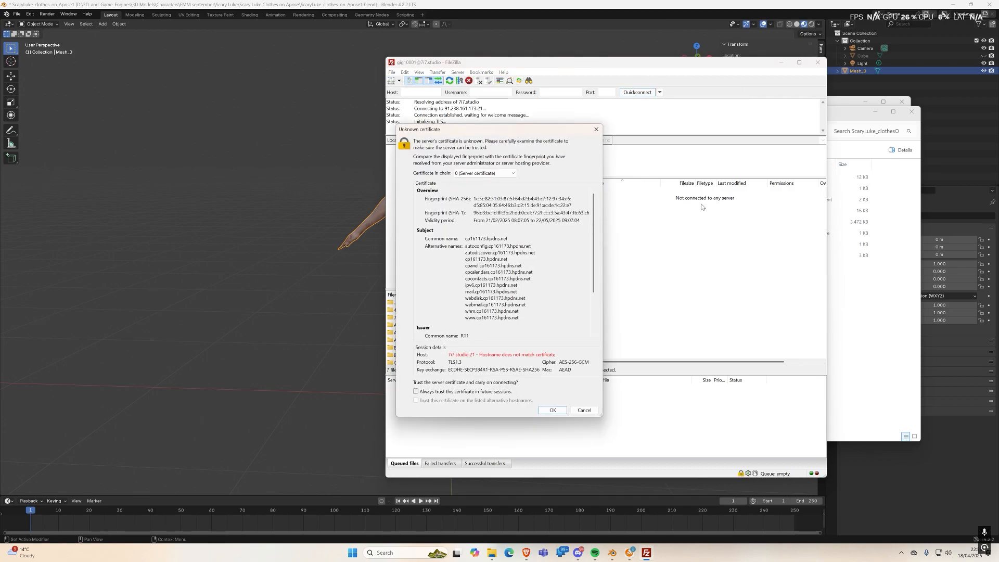
click(553, 409)
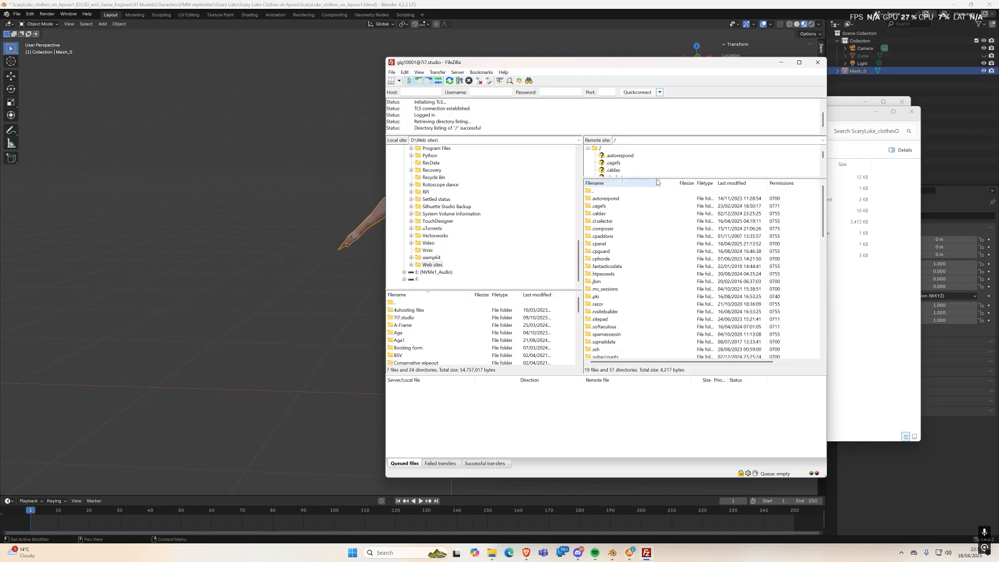
Step: Enlarge the remote directory tree, browse into public_html and open its test2 folder
drag(657, 177, 657, 277)
scroll(650, 249, down, 5)
scroll(650, 249, down, 4)
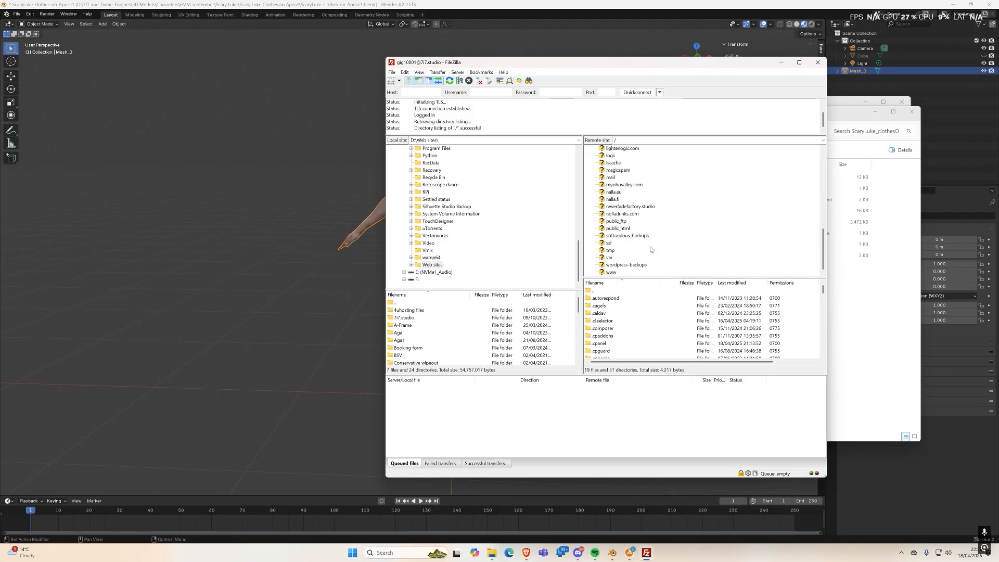
click(627, 230)
scroll(632, 213, down, 3)
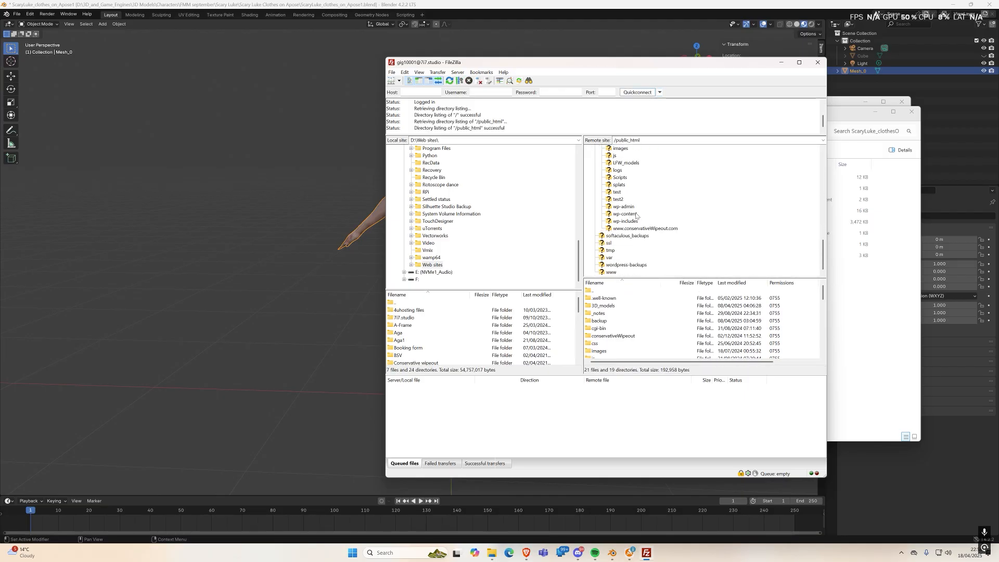
click(617, 193)
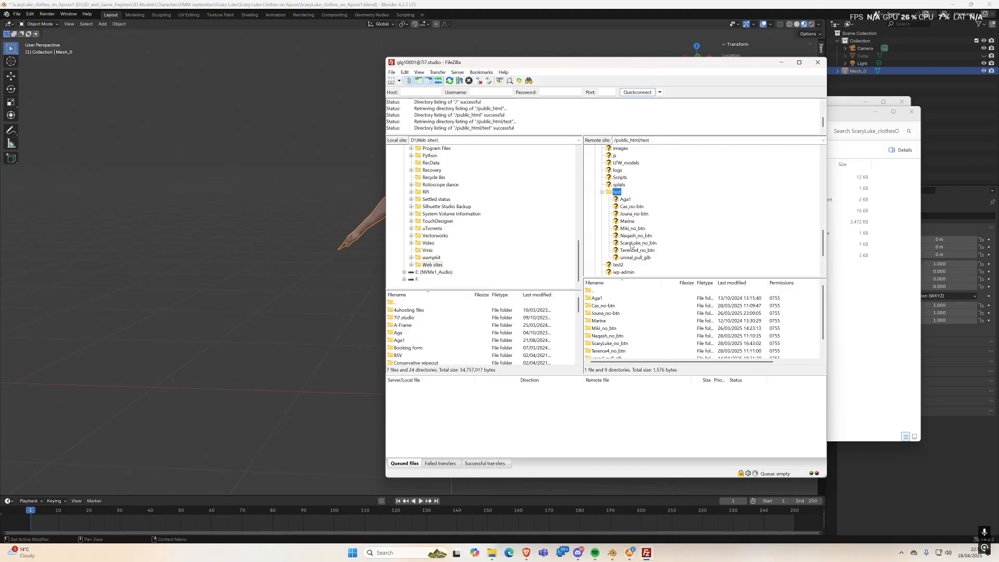
scroll(632, 244, down, 2)
click(622, 223)
scroll(629, 236, down, 4)
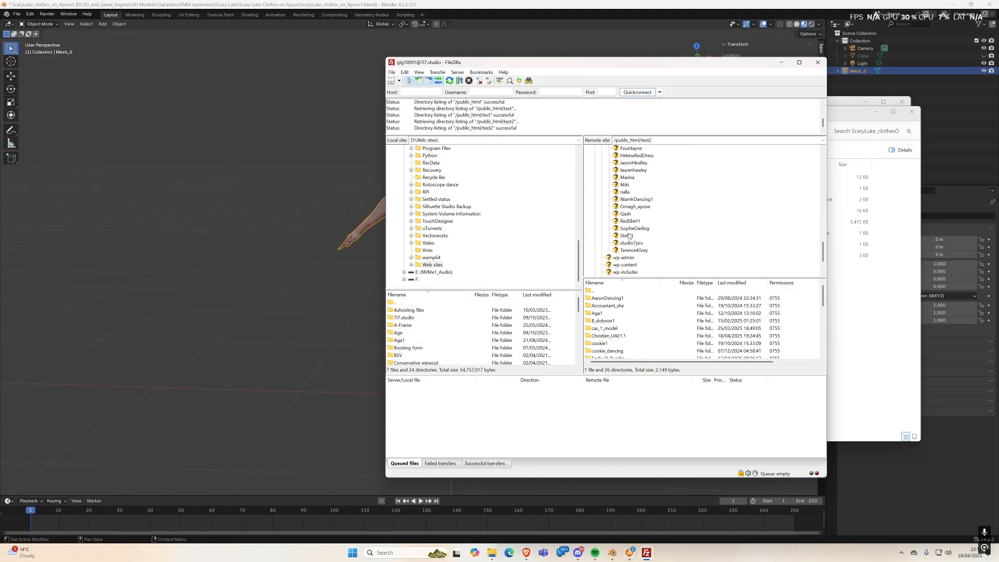
Step: Upload the local ScaryLuke_clothesOn_Apose folder from Scary Luke Clothes on Apose into the server's test2 folder
drag(609, 62, 345, 62)
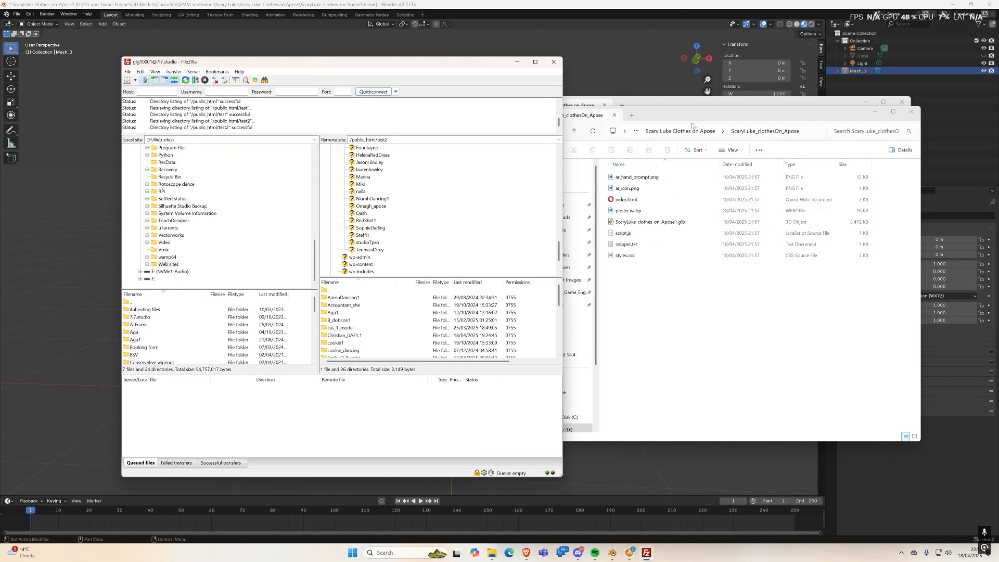
click(573, 135)
click(574, 133)
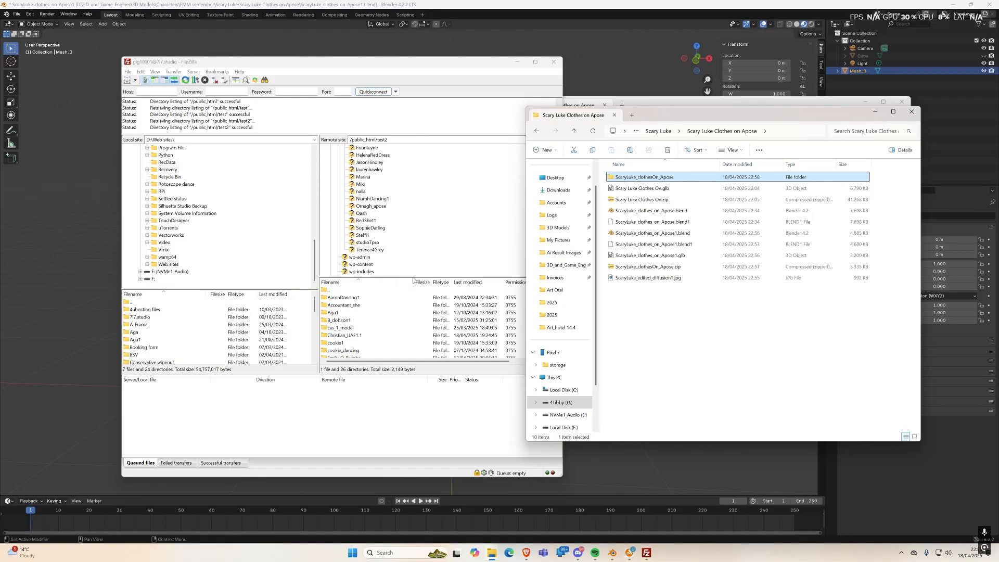
drag(412, 277, 413, 161)
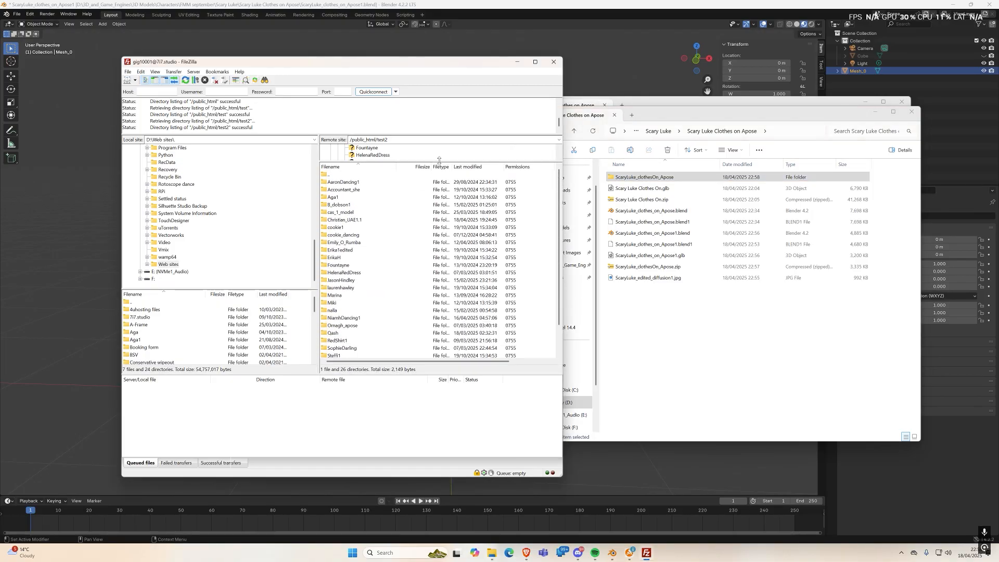
scroll(388, 303, down, 2)
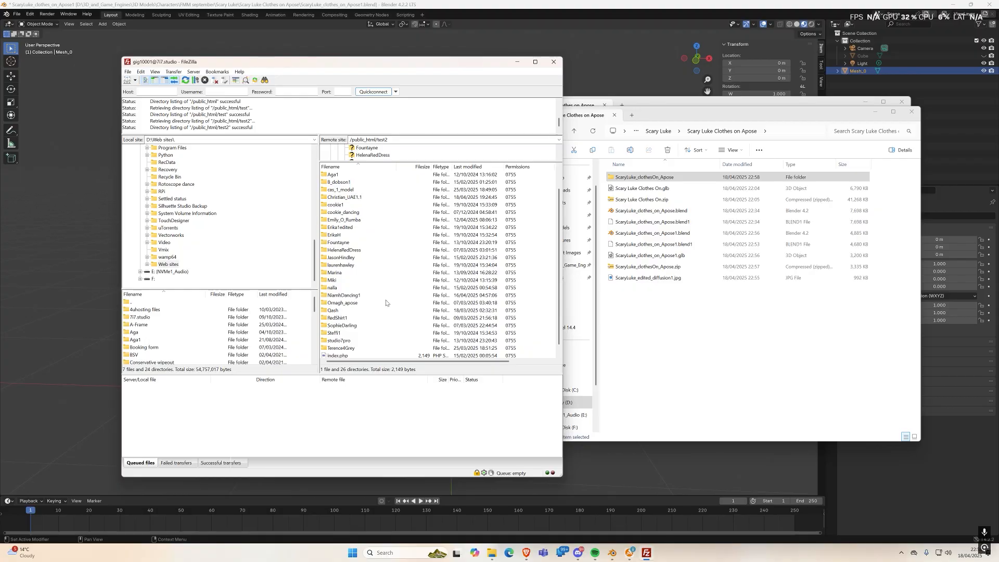
drag(639, 178, 375, 353)
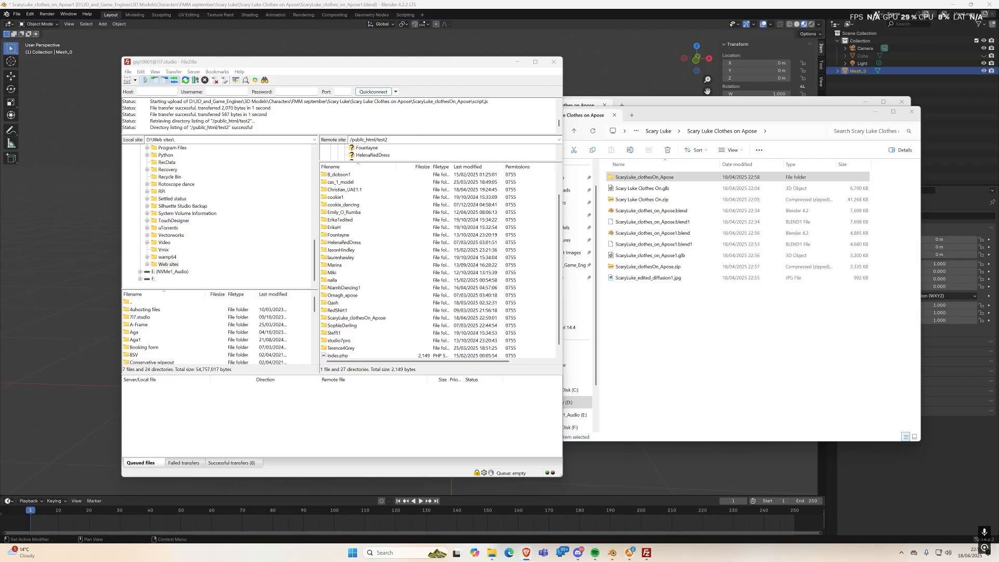
Step: Switch to a Brave browser window and open the model listing at 7i7.studio/test2
drag(0, 151, 762, 128)
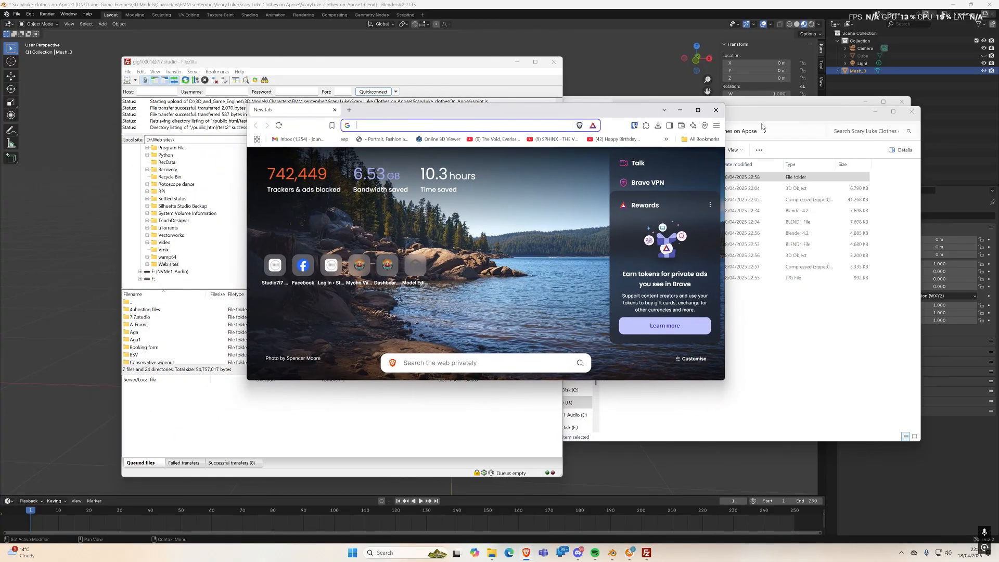
text(7i7.studio)
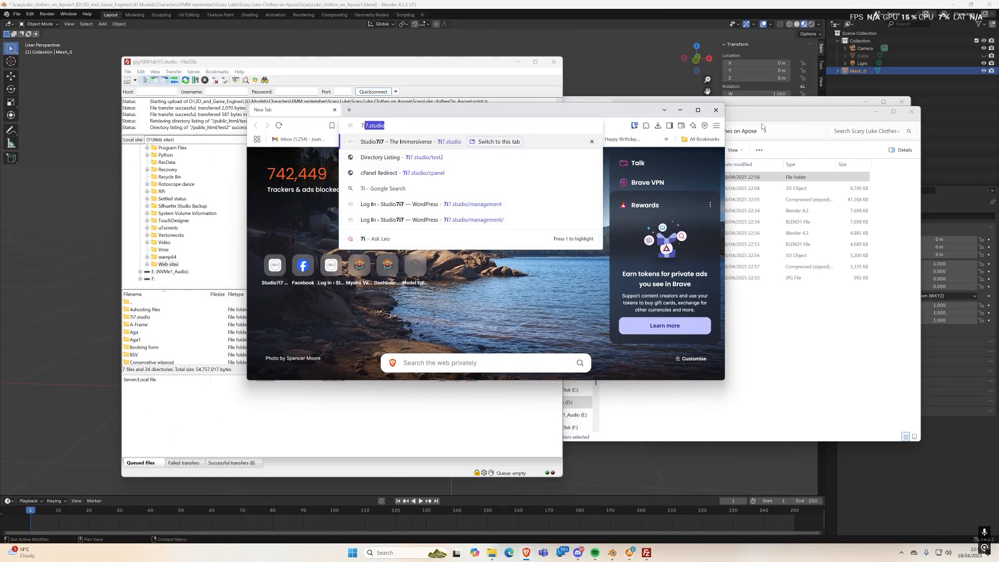
key(Down)
key(Return)
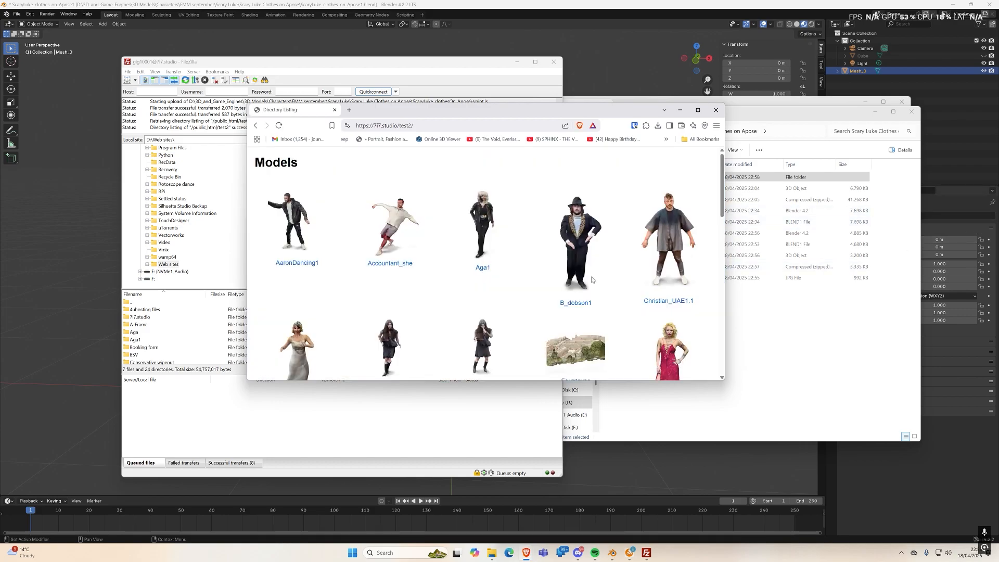
Step: Find ScaryLuke_clothesOn_Apose in the model listing and open its web viewer page
scroll(458, 276, down, 8)
scroll(457, 277, down, 4)
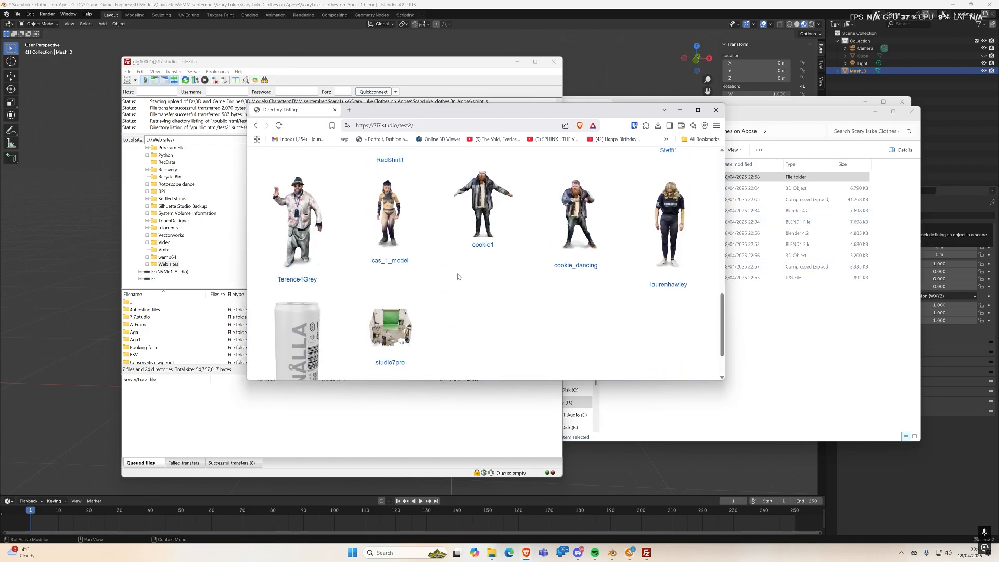
scroll(452, 284, up, 1)
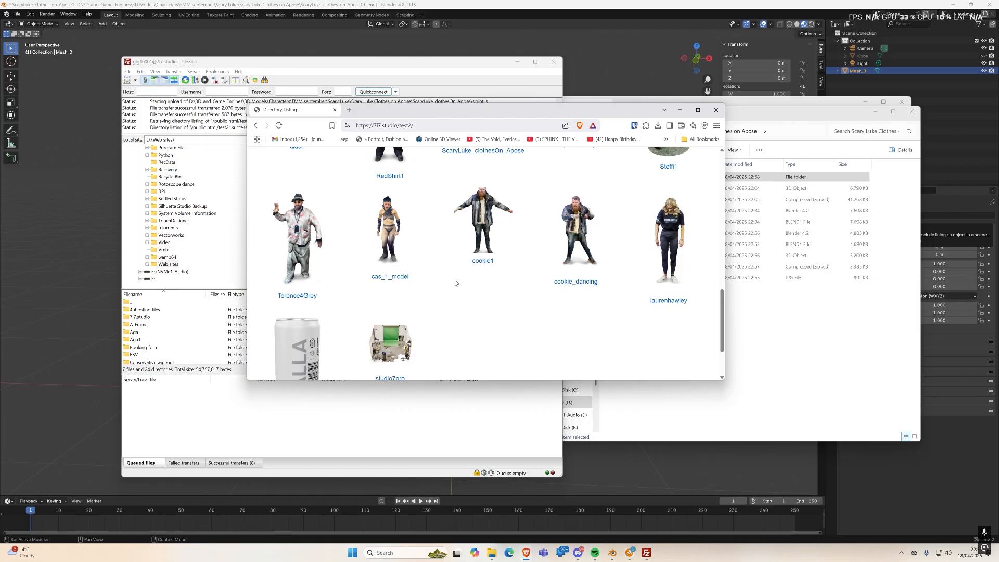
scroll(450, 283, up, 2)
scroll(456, 242, up, 2)
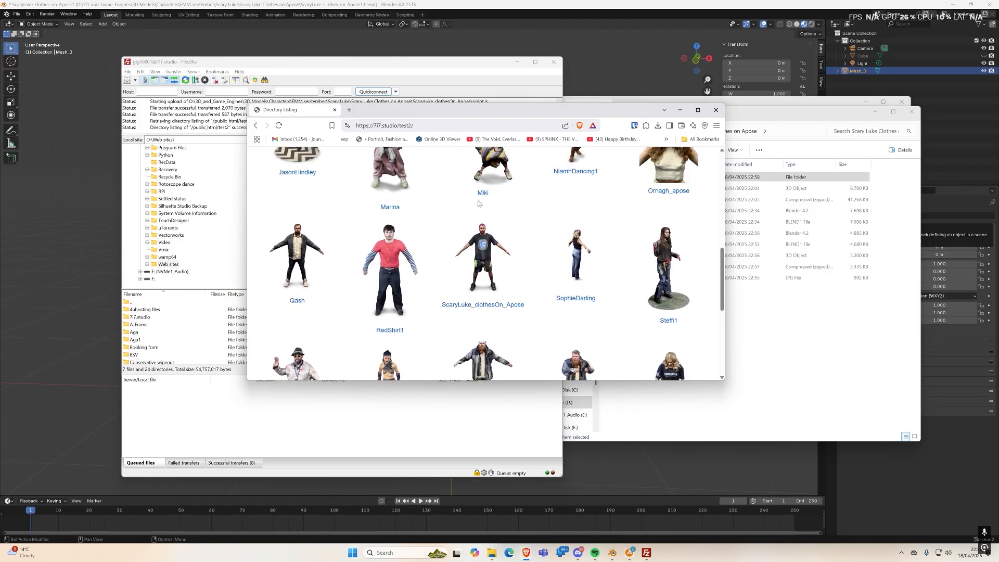
click(478, 307)
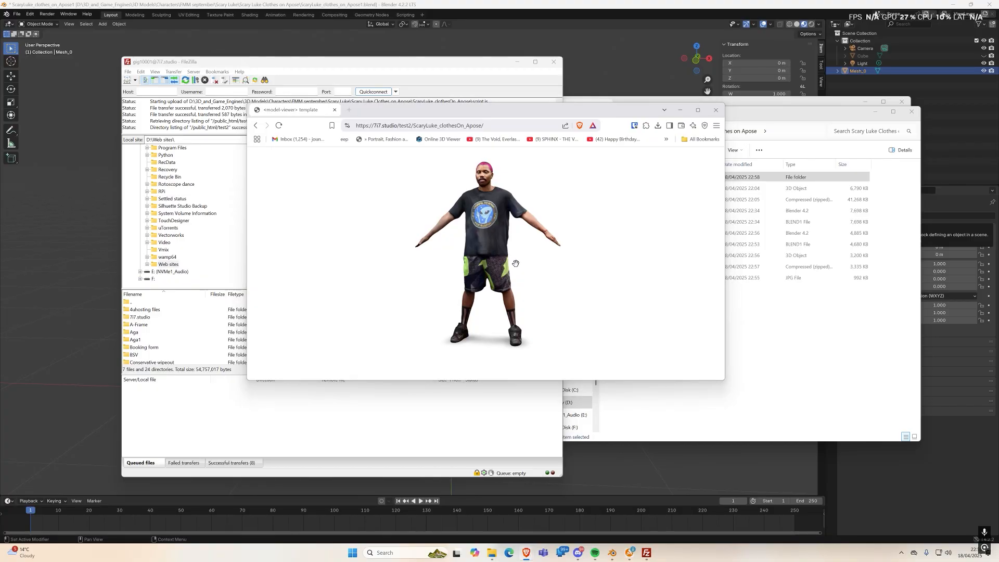
key(super+z)
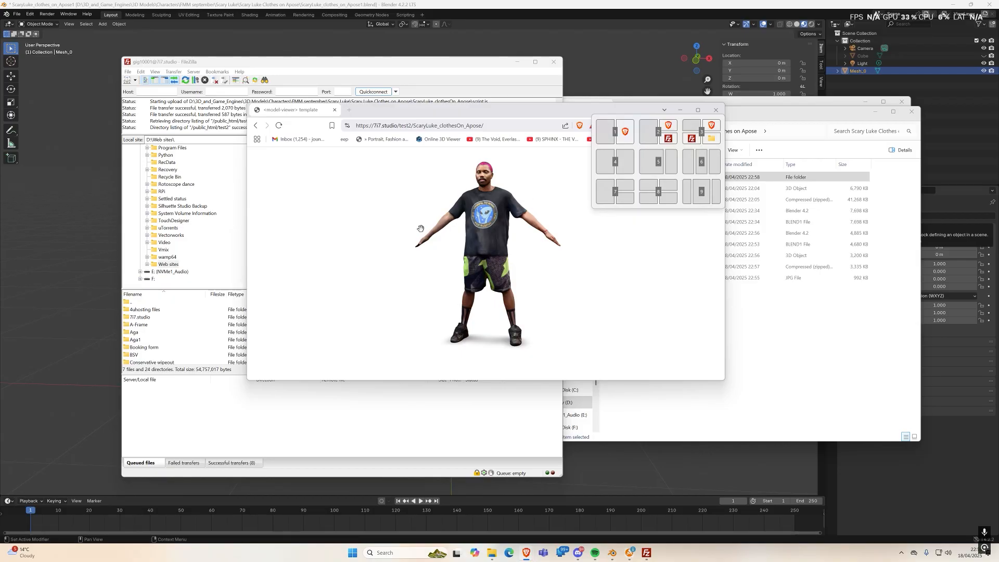
key(Escape)
key(alt+z)
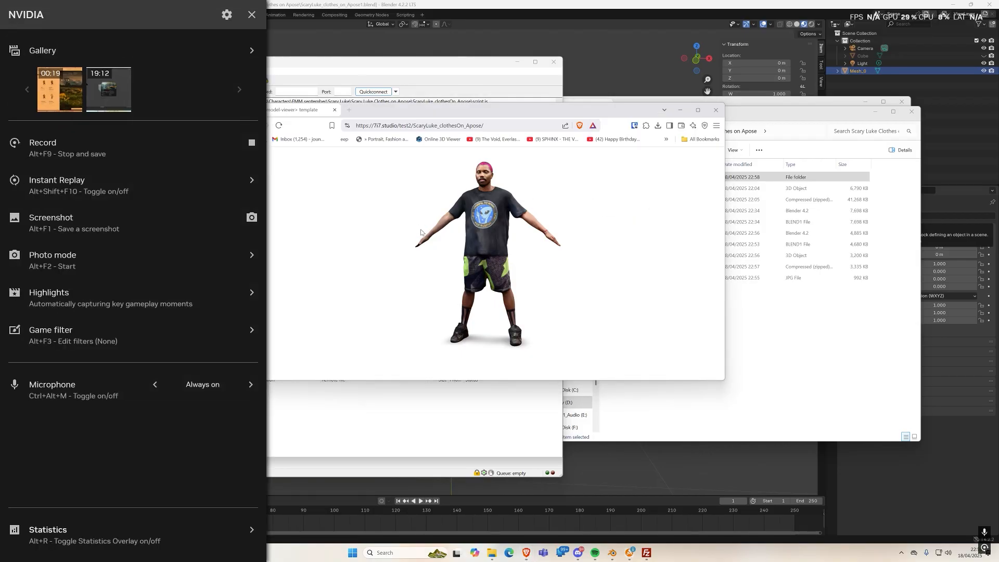